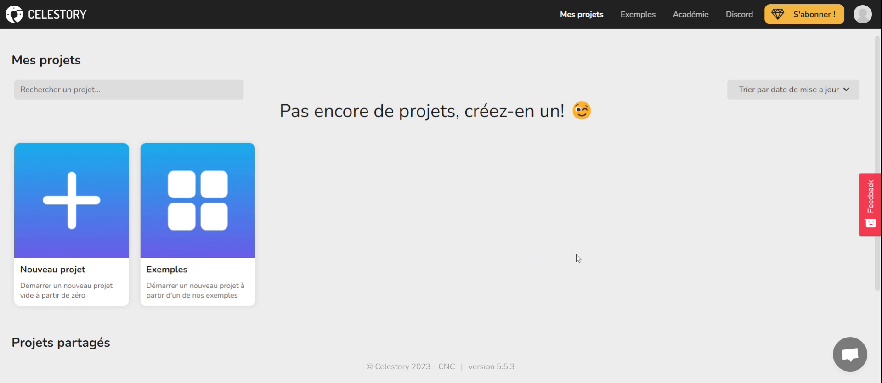
{"action": "scroll", "coordinate": [514, 255], "scroll_direction": "down", "scroll_amount": 2}
{"action": "scroll", "coordinate": [535, 258], "scroll_direction": "up", "scroll_amount": 2}
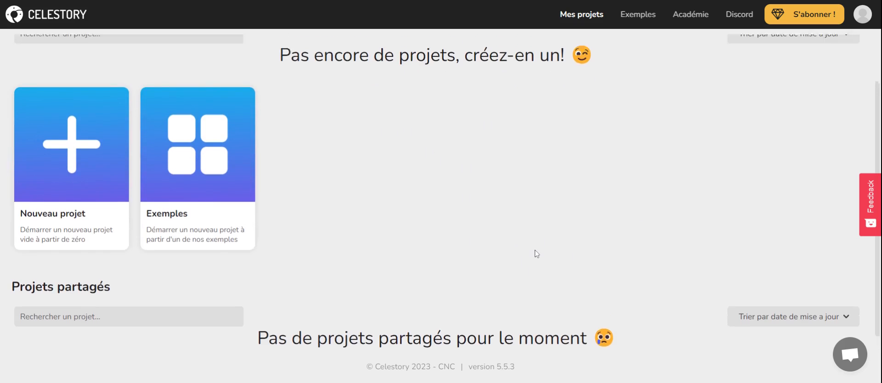
{"action": "scroll", "coordinate": [526, 234], "scroll_direction": "down", "scroll_amount": 1}
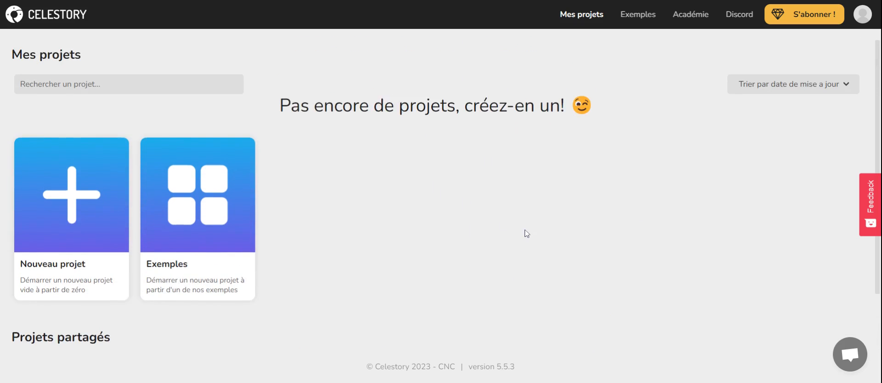
{"action": "scroll", "coordinate": [526, 234], "scroll_direction": "up", "scroll_amount": 1}
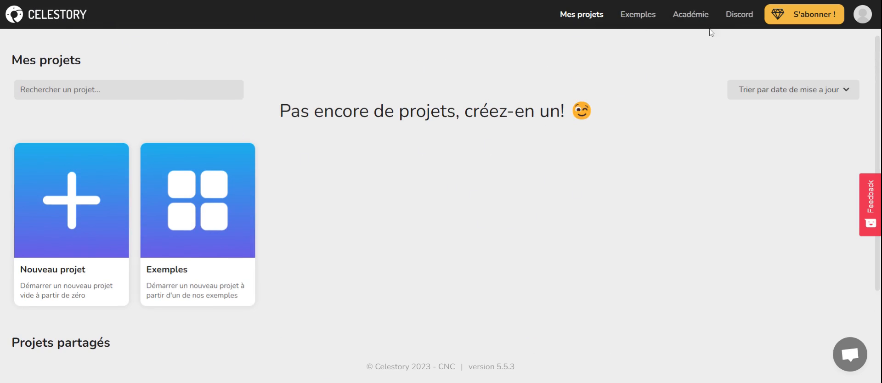
- Open the user profile and review its account settings and subscription plan
{"action": "left_click", "coordinate": [861, 18]}
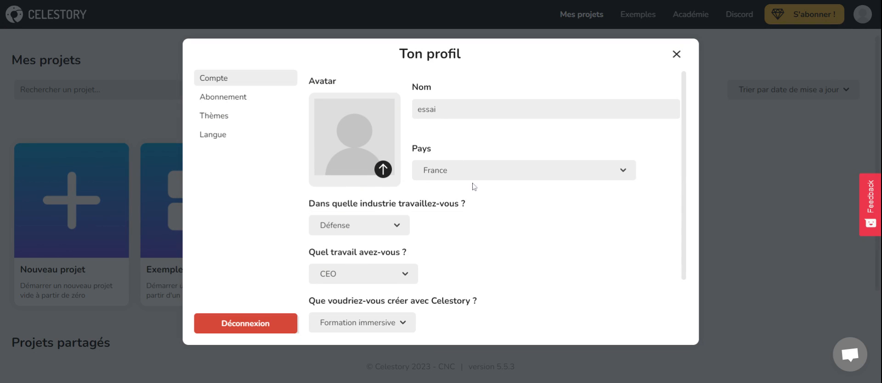
{"action": "scroll", "coordinate": [492, 269], "scroll_direction": "down", "scroll_amount": 2}
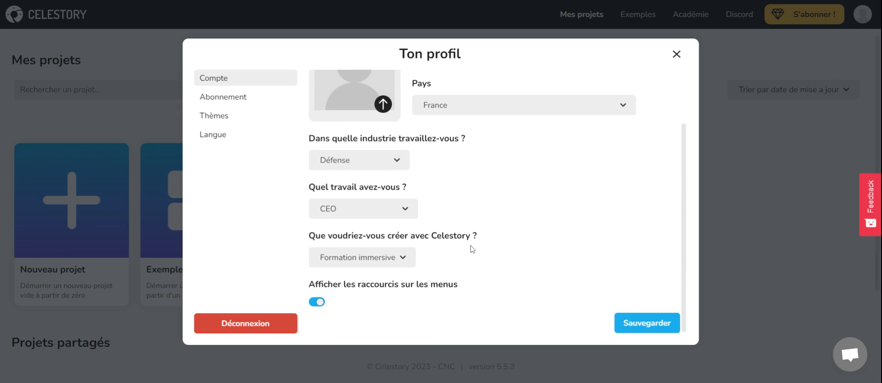
{"action": "scroll", "coordinate": [471, 248], "scroll_direction": "up", "scroll_amount": 2}
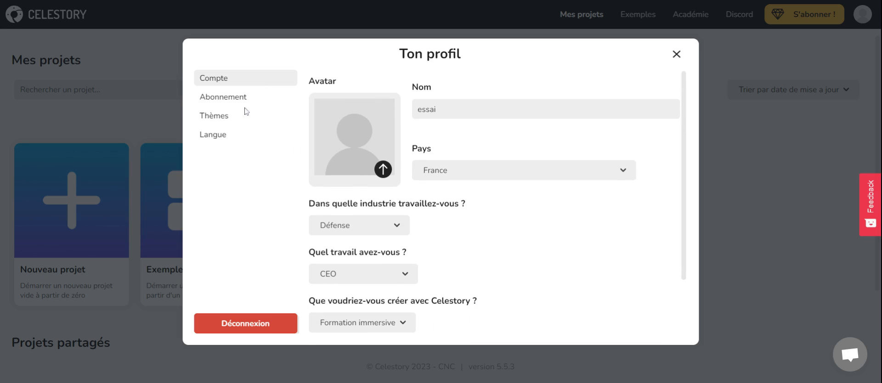
{"action": "left_click", "coordinate": [237, 96]}
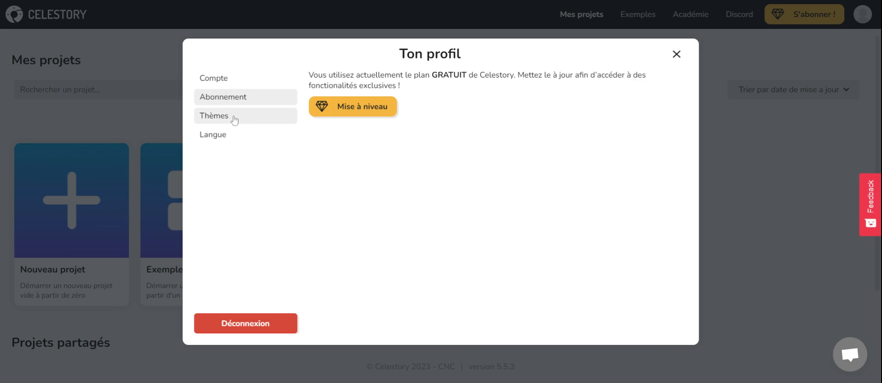
- Try the dark interface theme and switch back to the default theme
{"action": "left_click", "coordinate": [234, 117]}
{"action": "left_click", "coordinate": [464, 118]}
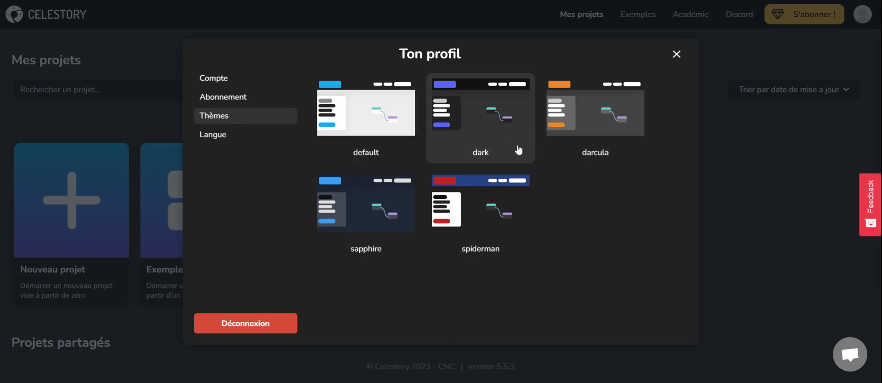
{"action": "left_click", "coordinate": [362, 120]}
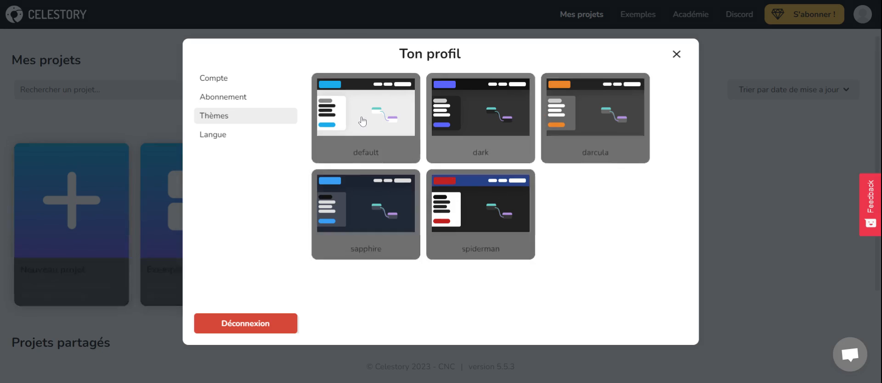
- Switch the interface language to English and close the profile
{"action": "left_click", "coordinate": [234, 140]}
{"action": "left_click", "coordinate": [414, 108]}
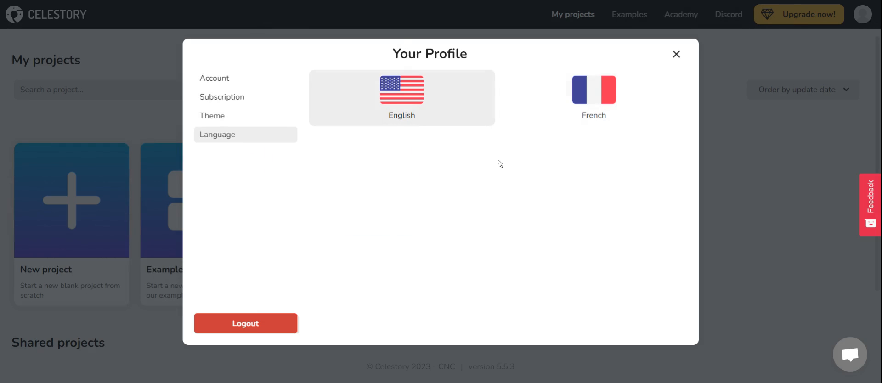
{"action": "left_click", "coordinate": [676, 55]}
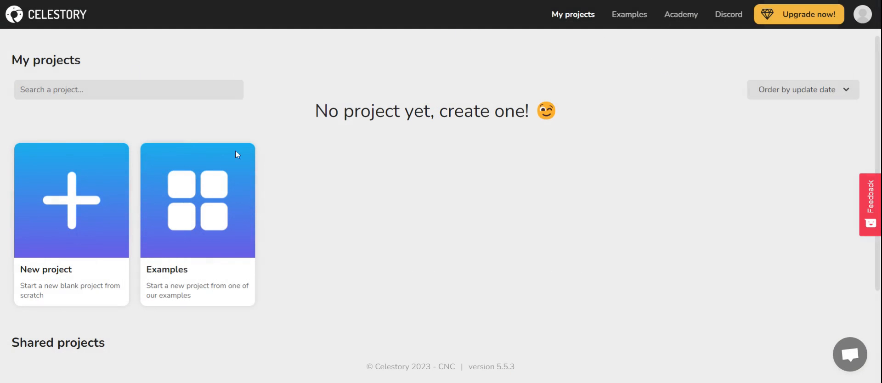
- Reopen the profile, set the interface language back to French and close it
{"action": "left_click", "coordinate": [861, 15]}
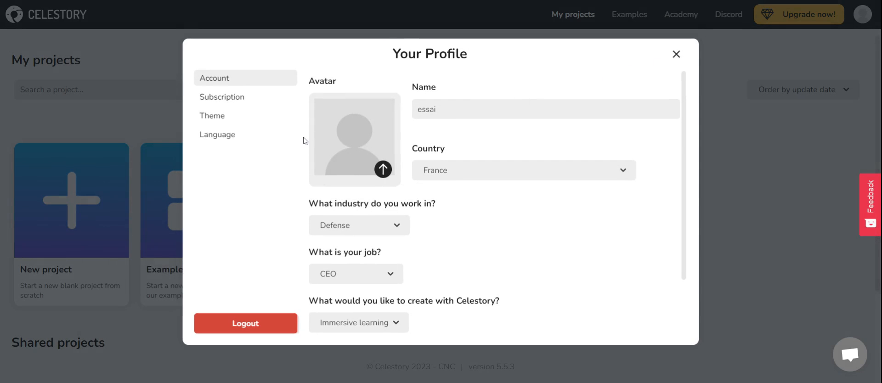
{"action": "left_click", "coordinate": [235, 135]}
{"action": "left_click", "coordinate": [601, 101]}
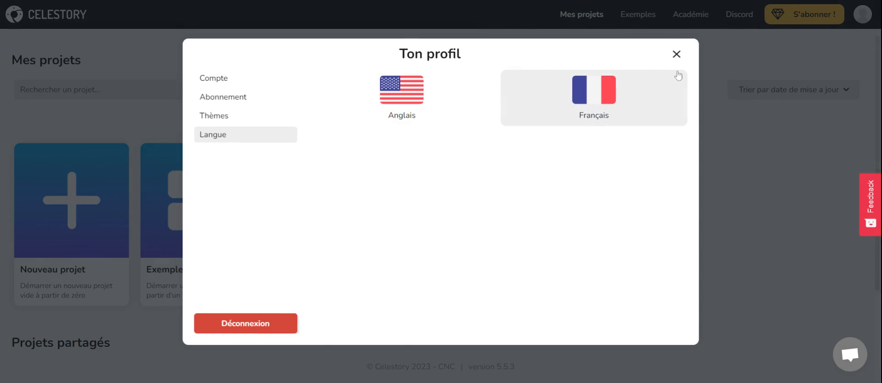
{"action": "left_click", "coordinate": [676, 54]}
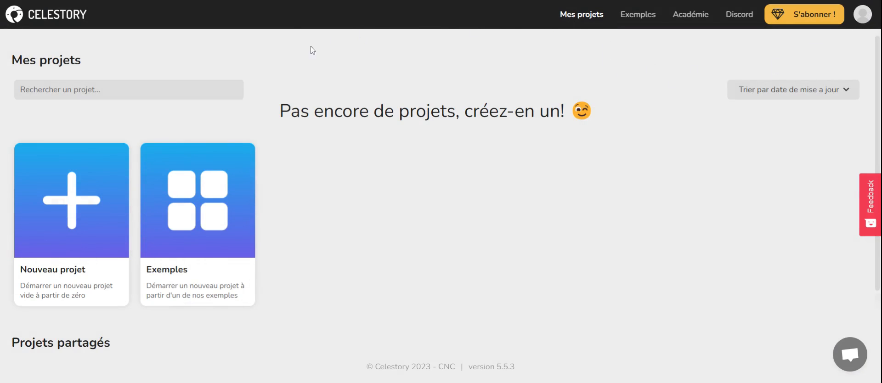
- Browse the example projects in the Démos and Pas à pas sections
{"action": "left_click", "coordinate": [642, 17]}
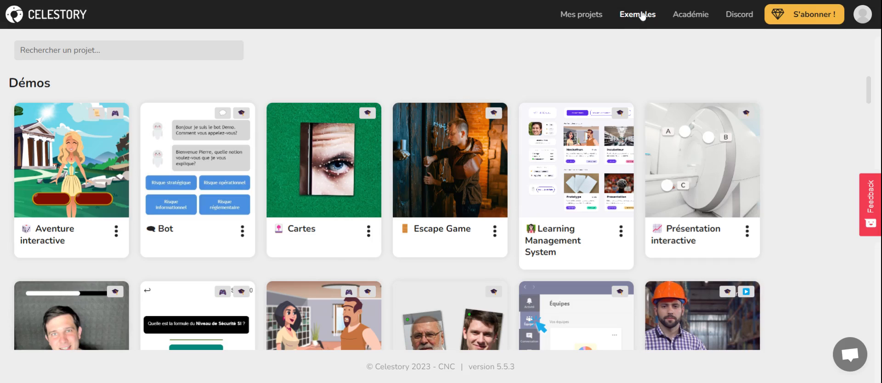
{"action": "scroll", "coordinate": [767, 191], "scroll_direction": "down", "scroll_amount": 9}
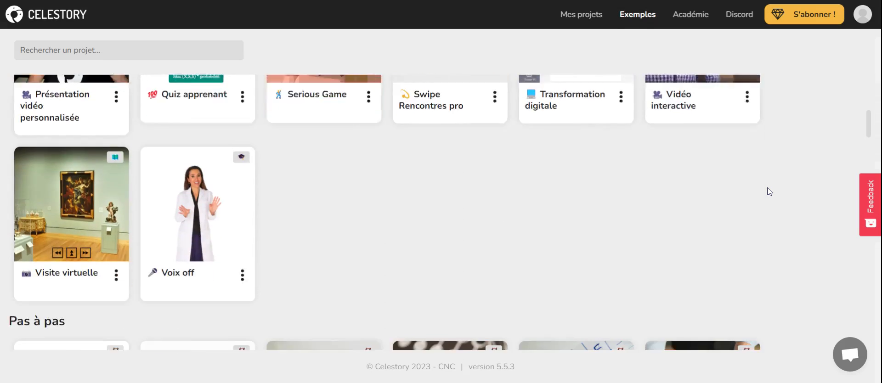
{"action": "scroll", "coordinate": [770, 197], "scroll_direction": "down", "scroll_amount": 8}
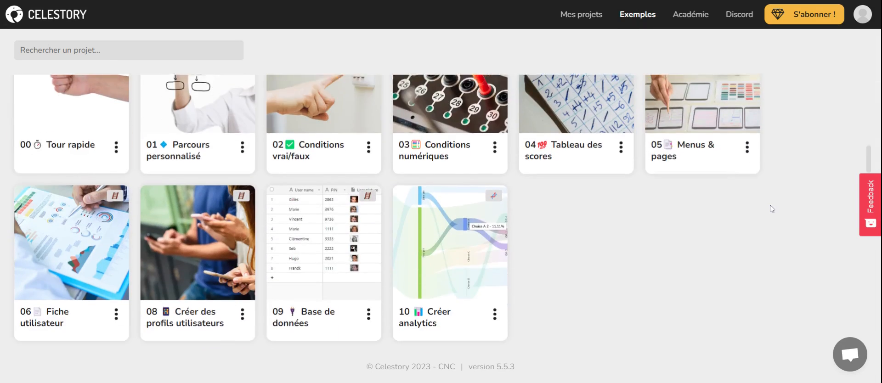
{"action": "scroll", "coordinate": [772, 204], "scroll_direction": "up", "scroll_amount": 9}
{"action": "scroll", "coordinate": [771, 209], "scroll_direction": "up", "scroll_amount": 5}
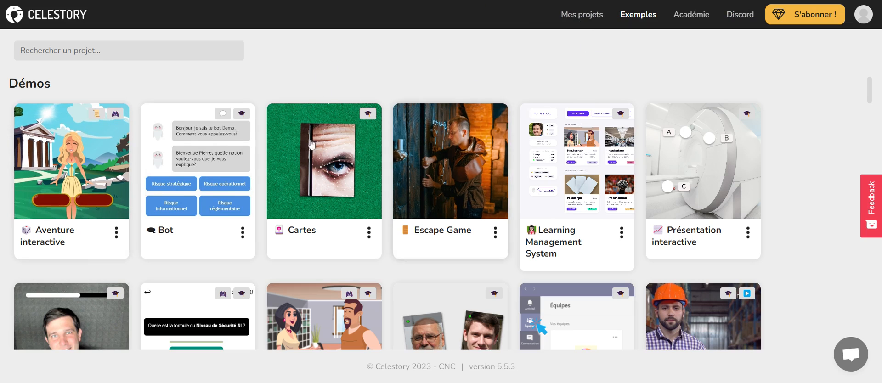
{"action": "scroll", "coordinate": [436, 229], "scroll_direction": "down", "scroll_amount": 1}
{"action": "scroll", "coordinate": [458, 277], "scroll_direction": "down", "scroll_amount": 3}
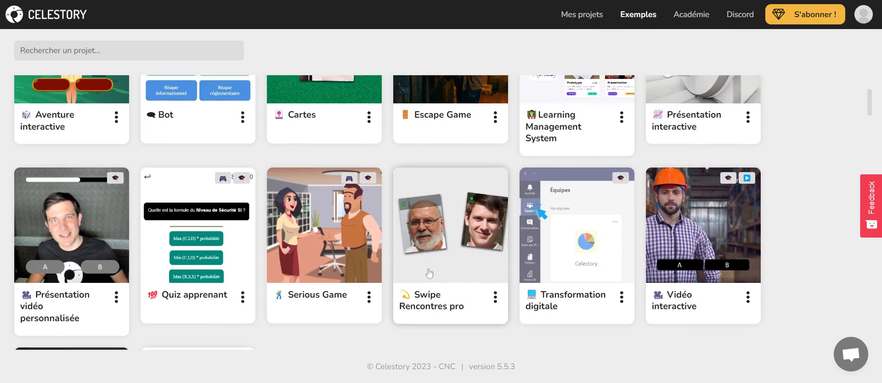
{"action": "scroll", "coordinate": [462, 277], "scroll_direction": "up", "scroll_amount": 3}
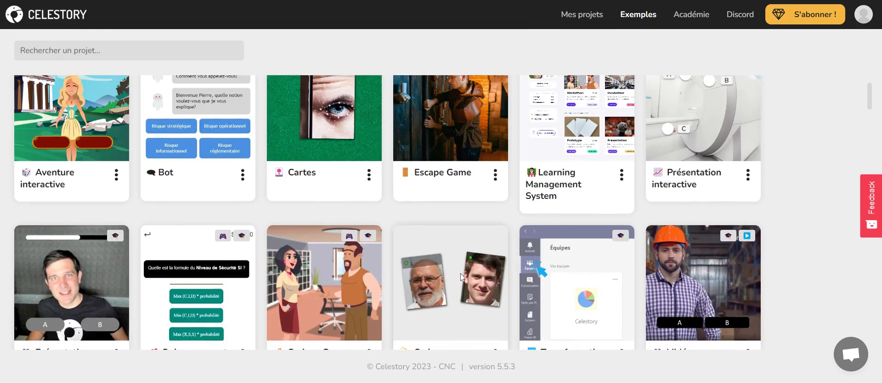
- Open the Cartes demo project and bring its whole start graph into view
{"action": "left_click", "coordinate": [333, 134]}
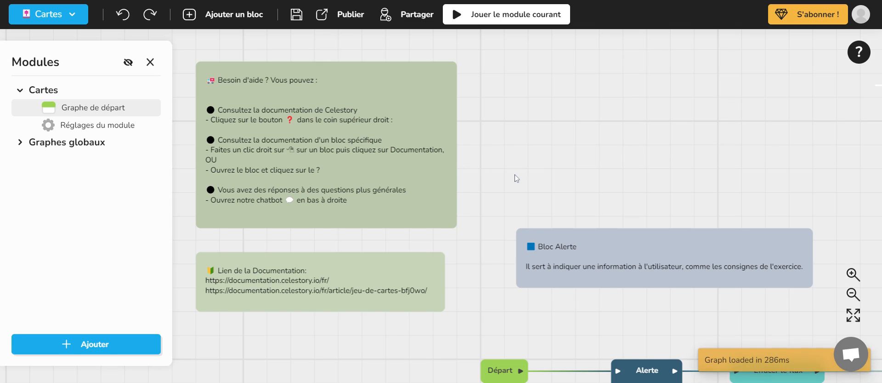
{"action": "scroll", "coordinate": [515, 175], "scroll_direction": "down", "scroll_amount": 3}
{"action": "left_click_drag", "start_coordinate": [584, 156], "coordinate": [452, 82]}
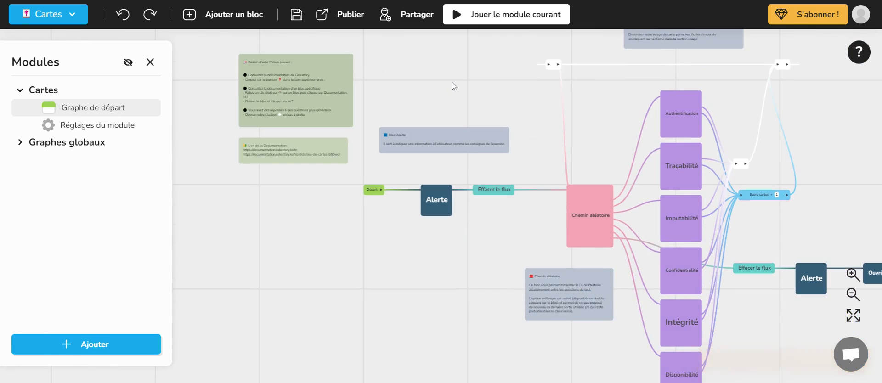
{"action": "scroll", "coordinate": [474, 109], "scroll_direction": "down", "scroll_amount": 2}
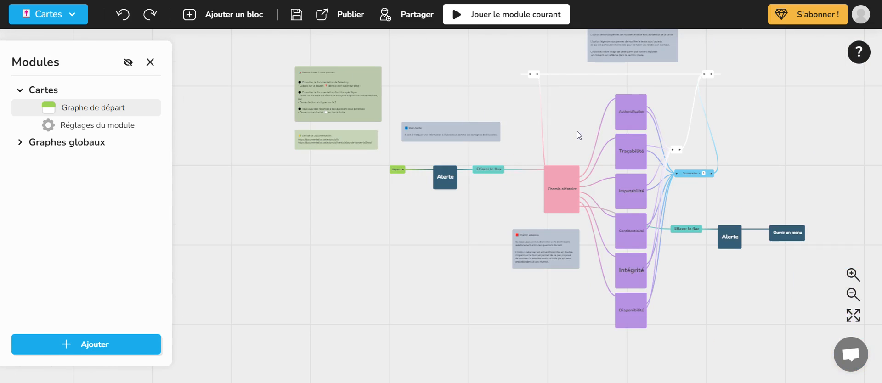
{"action": "left_click_drag", "start_coordinate": [577, 135], "coordinate": [524, 134]}
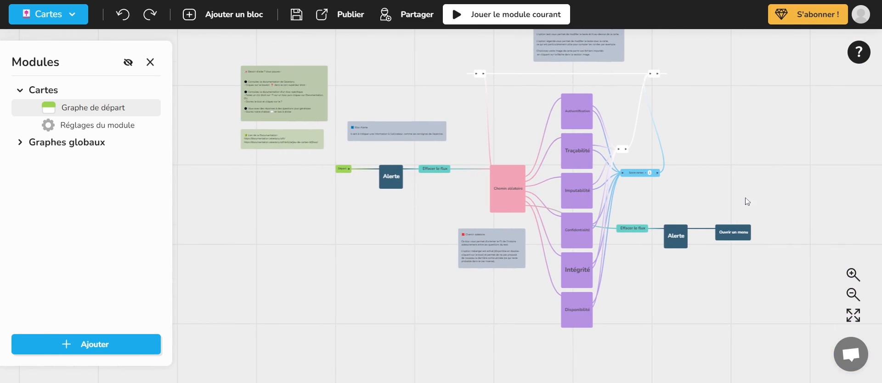
- Examine the block sequence from Départ to Chemin aléatoire and read the Chemin aléatoire explanatory note
{"action": "scroll", "coordinate": [407, 171], "scroll_direction": "up", "scroll_amount": 3}
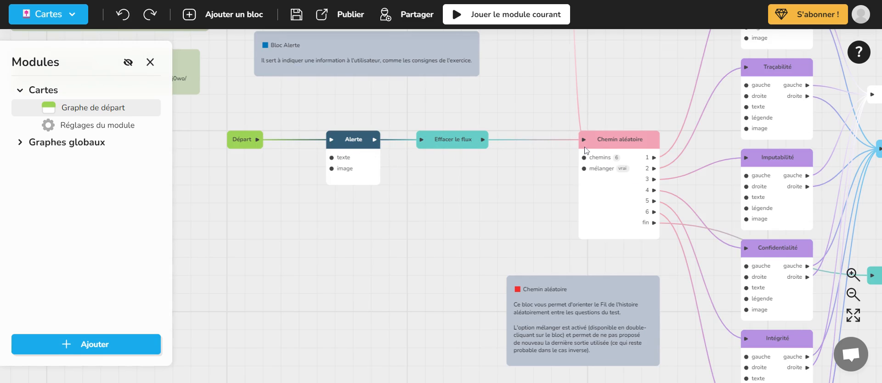
{"action": "scroll", "coordinate": [605, 148], "scroll_direction": "down", "scroll_amount": 5}
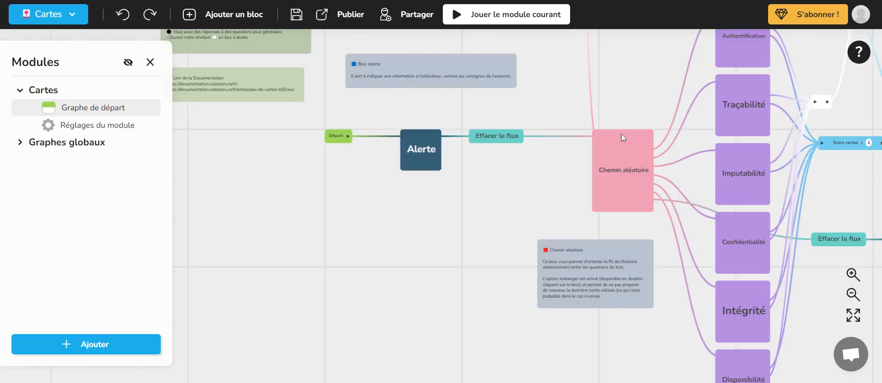
{"action": "scroll", "coordinate": [596, 140], "scroll_direction": "down", "scroll_amount": 3}
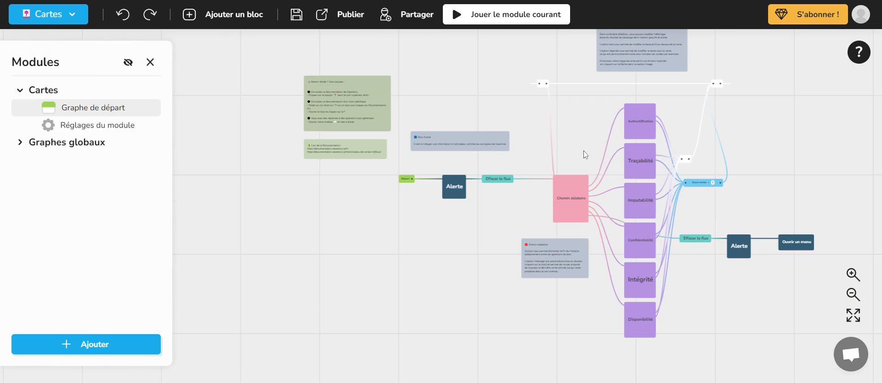
{"action": "scroll", "coordinate": [528, 169], "scroll_direction": "up", "scroll_amount": 6}
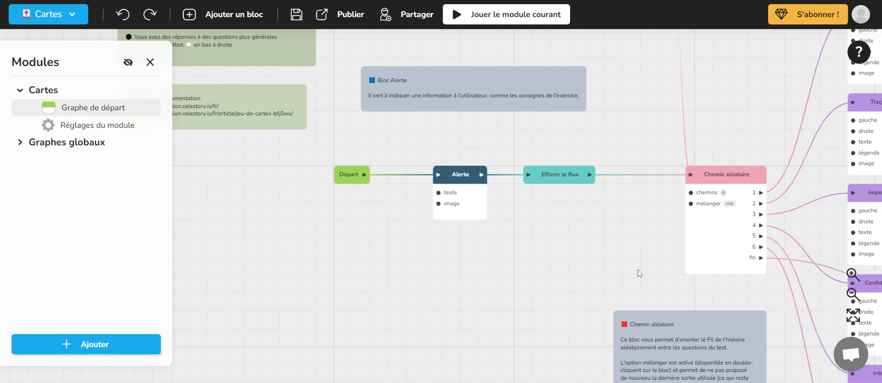
{"action": "left_click_drag", "start_coordinate": [636, 271], "coordinate": [474, 81]}
{"action": "scroll", "coordinate": [536, 180], "scroll_direction": "up", "scroll_amount": 5}
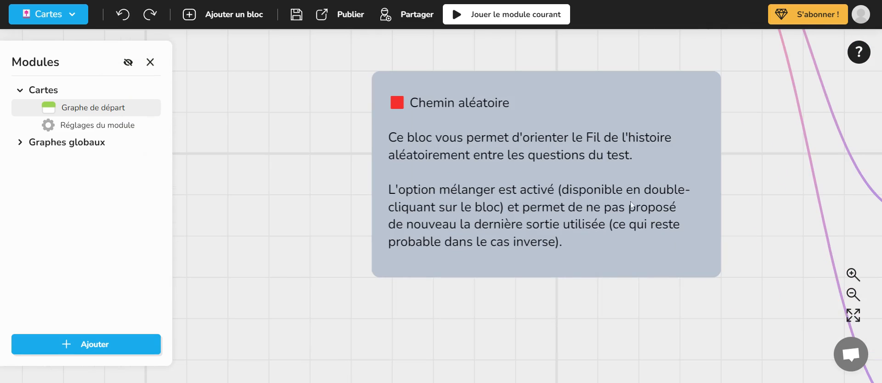
{"action": "scroll", "coordinate": [513, 209], "scroll_direction": "down", "scroll_amount": 6}
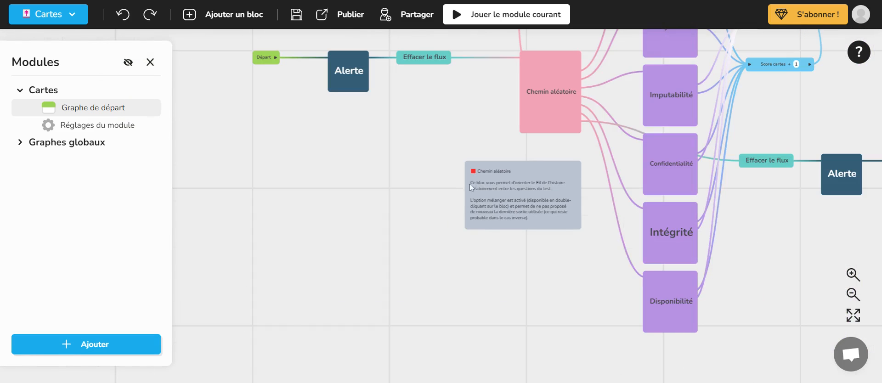
- Examine the help, documentation and Bloc Alerte notes near the start of the graph
{"action": "left_click_drag", "start_coordinate": [496, 223], "coordinate": [549, 246]}
{"action": "left_click_drag", "start_coordinate": [399, 158], "coordinate": [362, 244]}
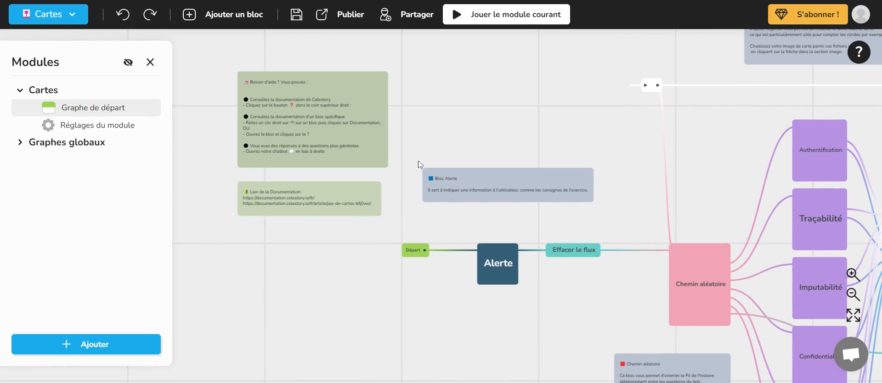
{"action": "scroll", "coordinate": [463, 160], "scroll_direction": "up", "scroll_amount": 2}
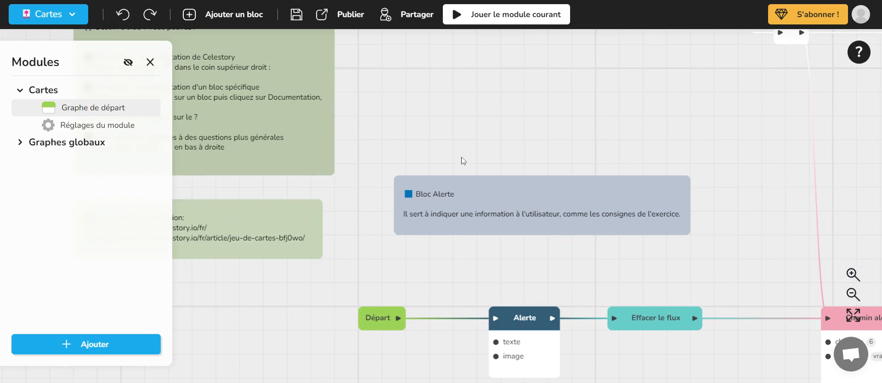
{"action": "scroll", "coordinate": [463, 160], "scroll_direction": "down", "scroll_amount": 3}
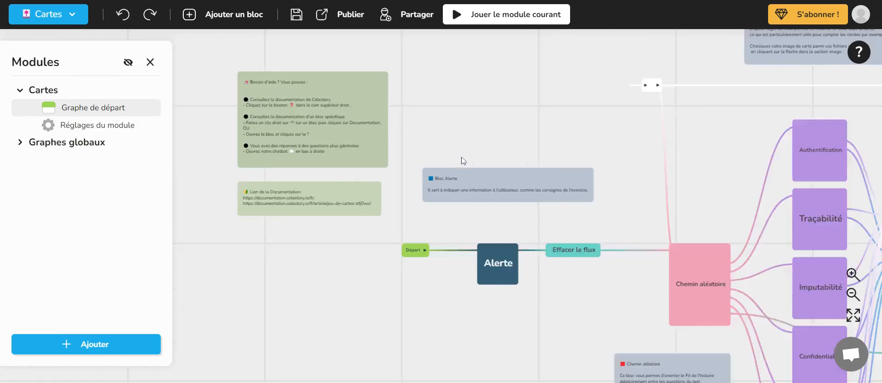
- Select the Chemin aléatoire block in the start graph
{"action": "scroll", "coordinate": [463, 161], "scroll_direction": "down", "scroll_amount": 2}
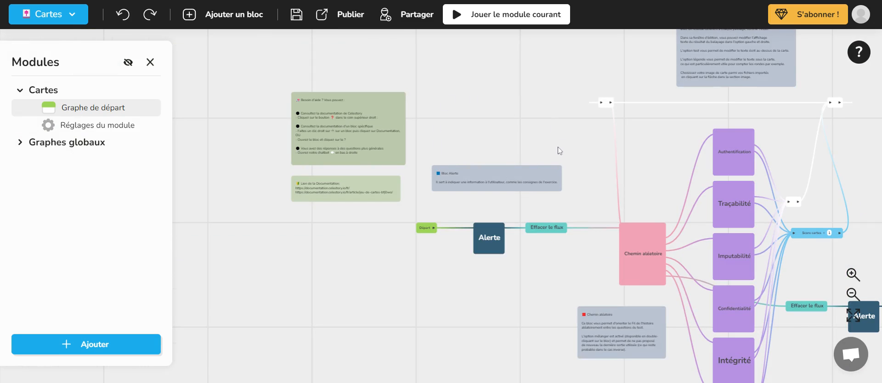
{"action": "left_click_drag", "start_coordinate": [566, 144], "coordinate": [498, 137]}
{"action": "left_click", "coordinate": [562, 236]}
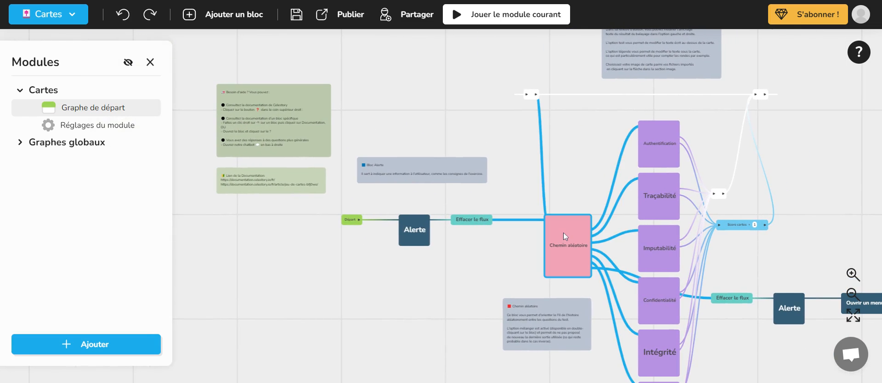
- Move the Chemin aléatoire block slightly closer to the Effacer le flux block and deselect it
{"action": "mouse_move", "coordinate": [564, 236]}
{"action": "left_mouse_down"}
{"action": "mouse_move", "coordinate": [549, 176]}
{"action": "mouse_move", "coordinate": [476, 149]}
{"action": "mouse_move", "coordinate": [550, 237]}
{"action": "left_mouse_up"}
{"action": "left_click", "coordinate": [443, 102]}
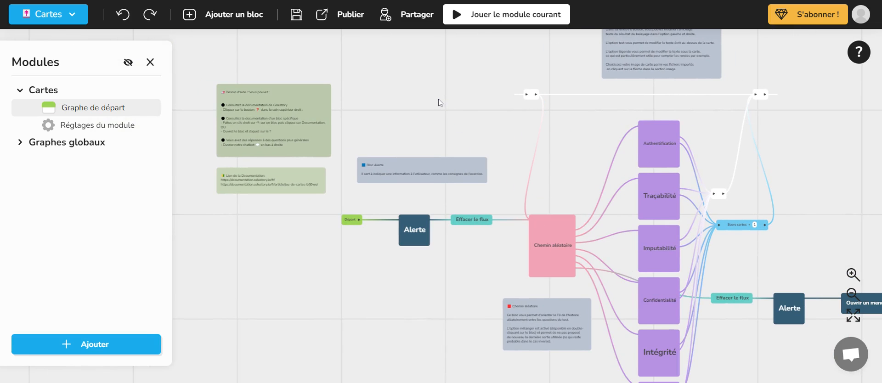
{"action": "mouse_move", "coordinate": [428, 101]}
{"action": "left_mouse_down"}
{"action": "mouse_move", "coordinate": [488, 151]}
{"action": "mouse_move", "coordinate": [394, 94]}
{"action": "mouse_move", "coordinate": [447, 114]}
{"action": "mouse_move", "coordinate": [467, 149]}
{"action": "mouse_move", "coordinate": [426, 111]}
{"action": "left_mouse_up"}
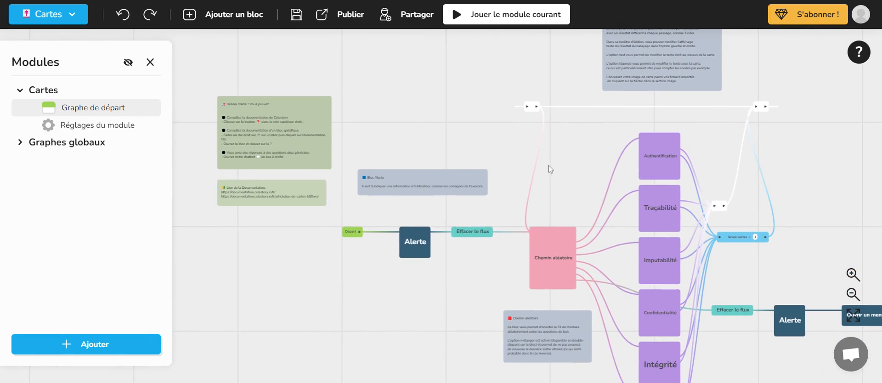
- Examine the Chemin aléatoire block's settings and outputs up close, along with its connections to the surrounding blocks
{"action": "left_click_drag", "start_coordinate": [582, 195], "coordinate": [631, 162]}
{"action": "scroll", "coordinate": [606, 190], "scroll_direction": "up", "scroll_amount": 5}
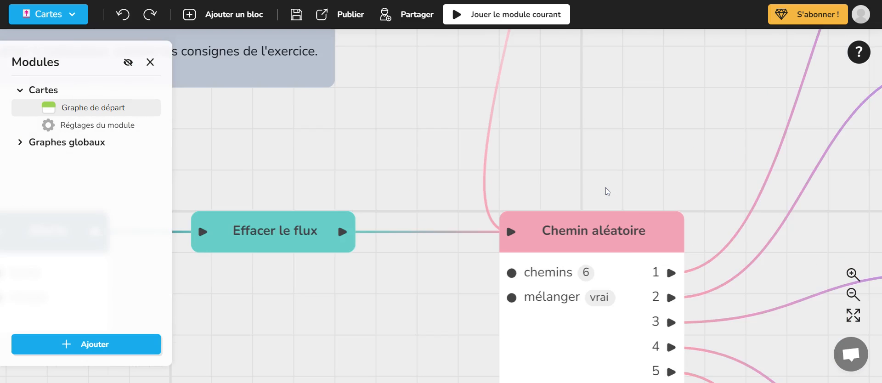
{"action": "scroll", "coordinate": [606, 190], "scroll_direction": "down", "scroll_amount": 3}
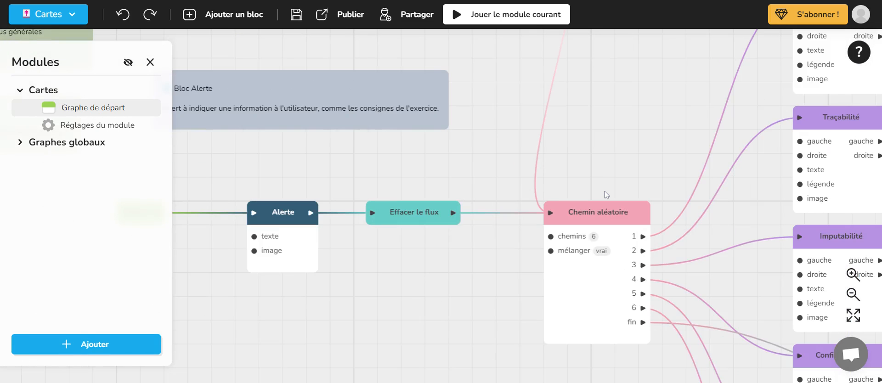
{"action": "scroll", "coordinate": [605, 194], "scroll_direction": "down", "scroll_amount": 3}
{"action": "scroll", "coordinate": [605, 194], "scroll_direction": "up", "scroll_amount": 2}
{"action": "scroll", "coordinate": [605, 194], "scroll_direction": "down", "scroll_amount": 2}
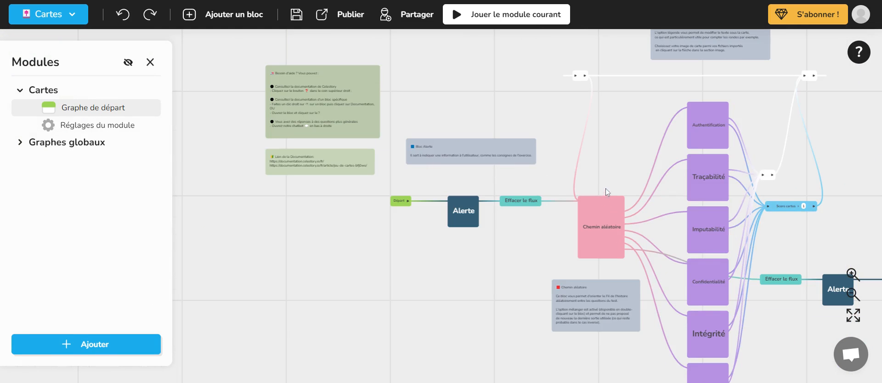
{"action": "left_click_drag", "start_coordinate": [607, 192], "coordinate": [391, 124]}
{"action": "left_click_drag", "start_coordinate": [631, 119], "coordinate": [711, 128]}
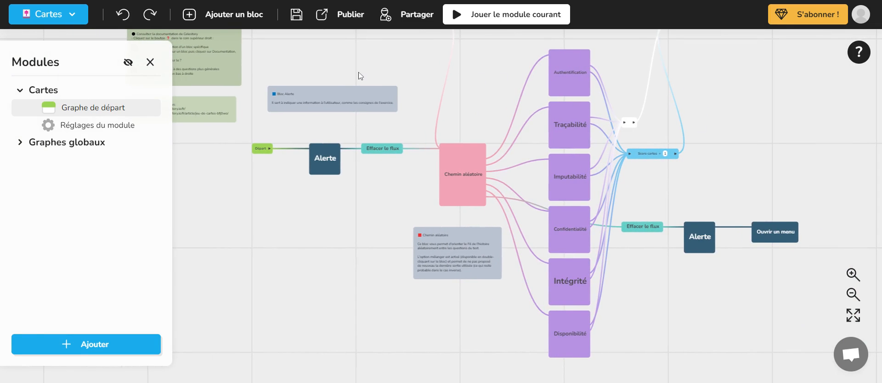
- Shift the Chemin aléatoire block slightly up and to the right, and clear the selection
{"action": "left_click", "coordinate": [460, 161]}
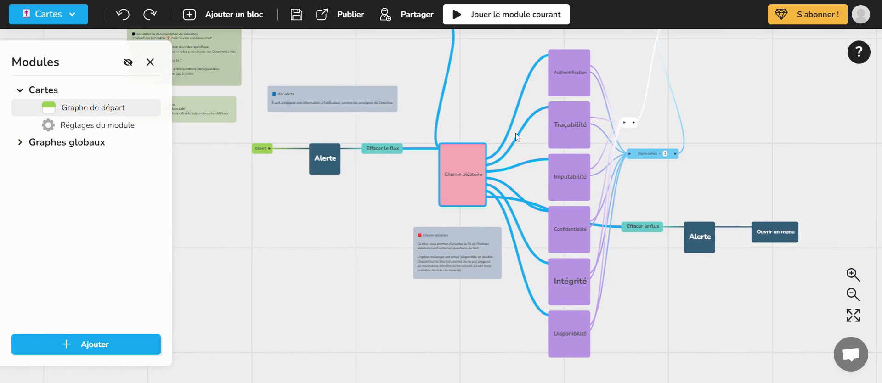
{"action": "mouse_move", "coordinate": [462, 164]}
{"action": "left_mouse_down"}
{"action": "mouse_move", "coordinate": [475, 159]}
{"action": "mouse_move", "coordinate": [436, 158]}
{"action": "mouse_move", "coordinate": [475, 155]}
{"action": "mouse_move", "coordinate": [466, 156]}
{"action": "left_mouse_up"}
{"action": "left_click", "coordinate": [416, 74]}
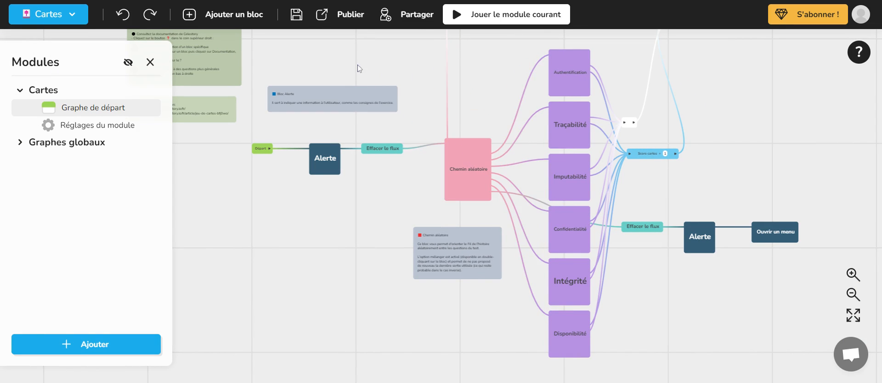
- Select the blocks and notes from Bloc Alerte to Disponibilité together and move the group slightly up and right
{"action": "left_click_drag", "start_coordinate": [354, 63], "coordinate": [668, 319]}
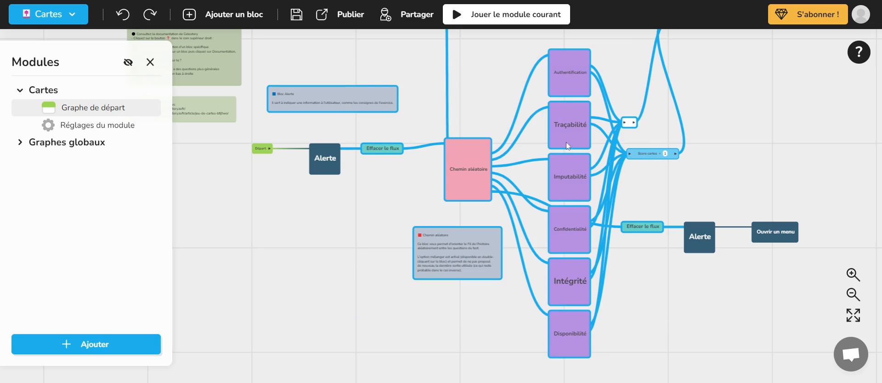
{"action": "left_click_drag", "start_coordinate": [567, 134], "coordinate": [590, 128]}
{"action": "left_click", "coordinate": [739, 118]}
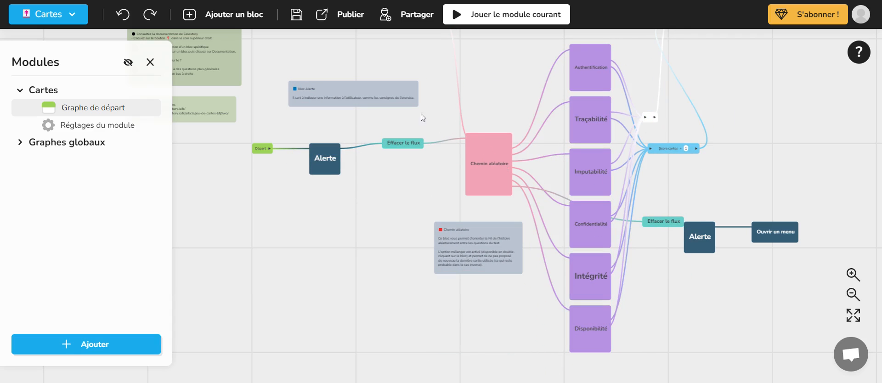
- Select the Chemin aléatoire block, its note, the card blocks and the second Alerte together, and move them slightly down and left
{"action": "left_click_drag", "start_coordinate": [433, 77], "coordinate": [732, 321]}
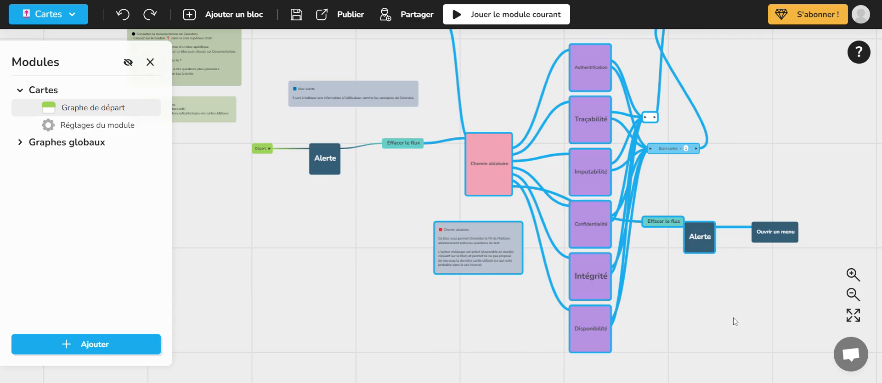
{"action": "mouse_move", "coordinate": [584, 126]}
{"action": "left_mouse_down"}
{"action": "mouse_move", "coordinate": [419, 197]}
{"action": "mouse_move", "coordinate": [568, 149]}
{"action": "mouse_move", "coordinate": [574, 131]}
{"action": "left_mouse_up"}
{"action": "left_click", "coordinate": [504, 102]}
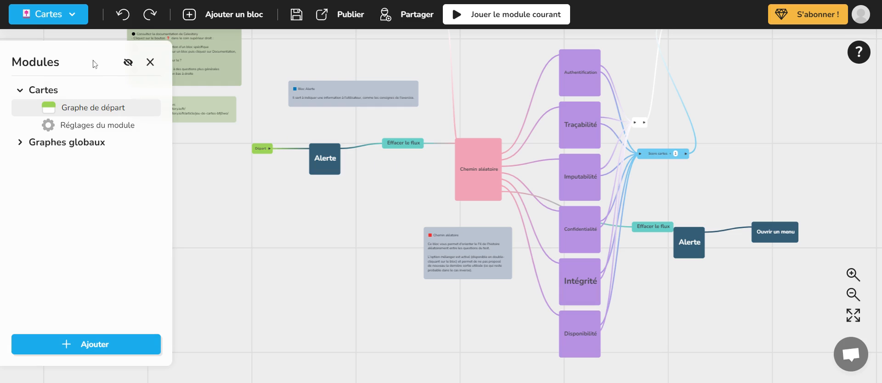
- Close the Cartes project and open the library of example projects
{"action": "left_click", "coordinate": [71, 14]}
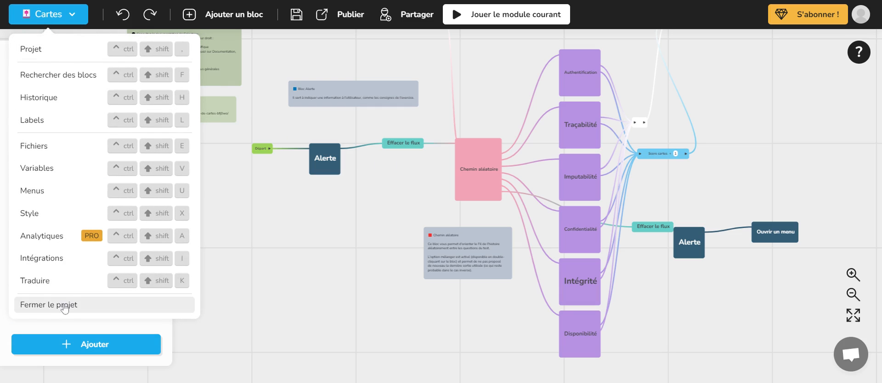
{"action": "left_click", "coordinate": [65, 305]}
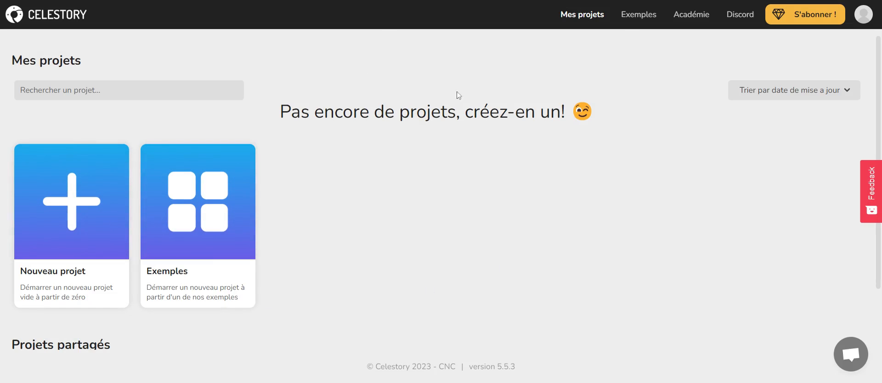
{"action": "left_click", "coordinate": [207, 200]}
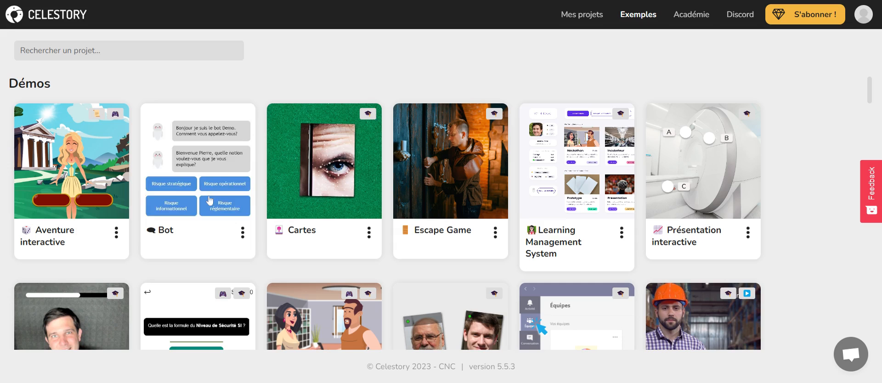
- Browse the example projects, from the Démos through the numbered tutorials to the Combinaisons section
{"action": "scroll", "coordinate": [340, 180], "scroll_direction": "down", "scroll_amount": 2}
{"action": "scroll", "coordinate": [346, 179], "scroll_direction": "up", "scroll_amount": 2}
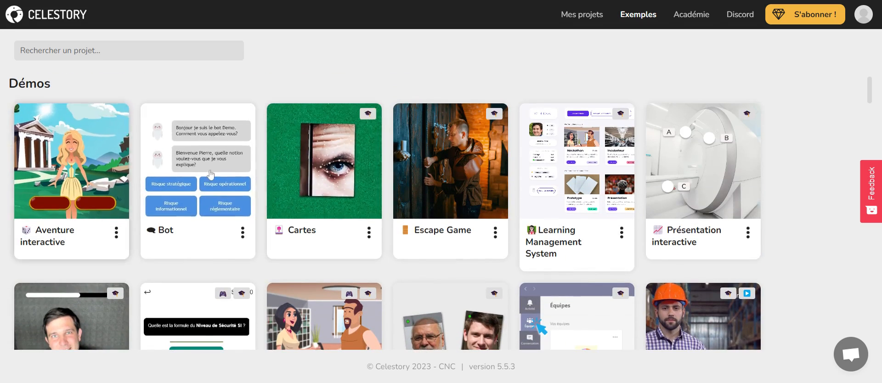
{"action": "scroll", "coordinate": [394, 221], "scroll_direction": "down", "scroll_amount": 1}
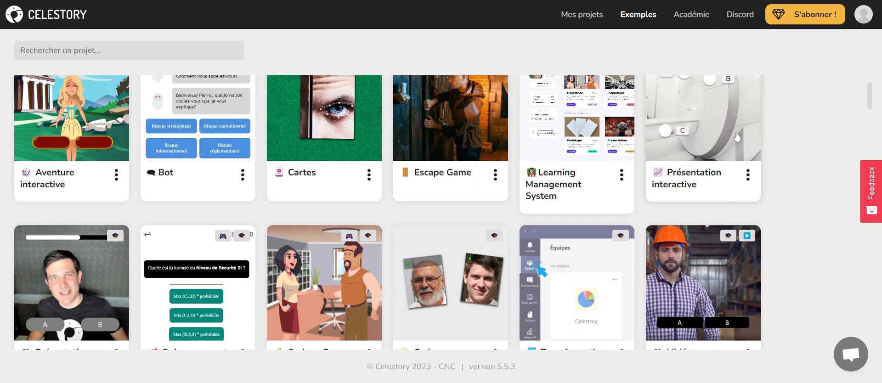
{"action": "scroll", "coordinate": [765, 148], "scroll_direction": "up", "scroll_amount": 1}
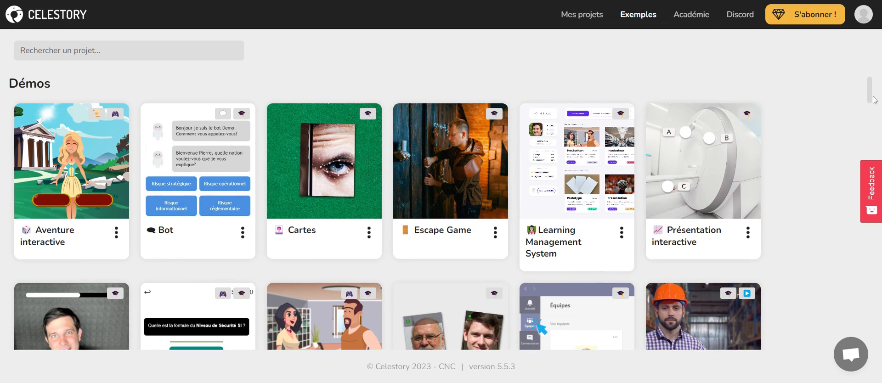
{"action": "left_click_drag", "start_coordinate": [873, 99], "coordinate": [875, 159]}
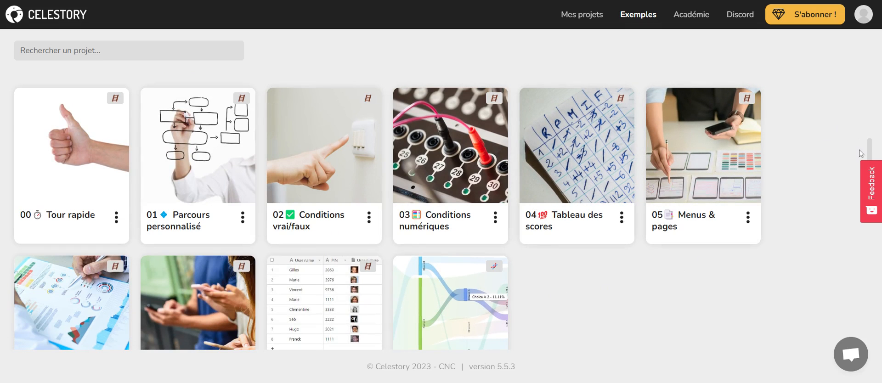
{"action": "left_click_drag", "start_coordinate": [871, 156], "coordinate": [860, 232]}
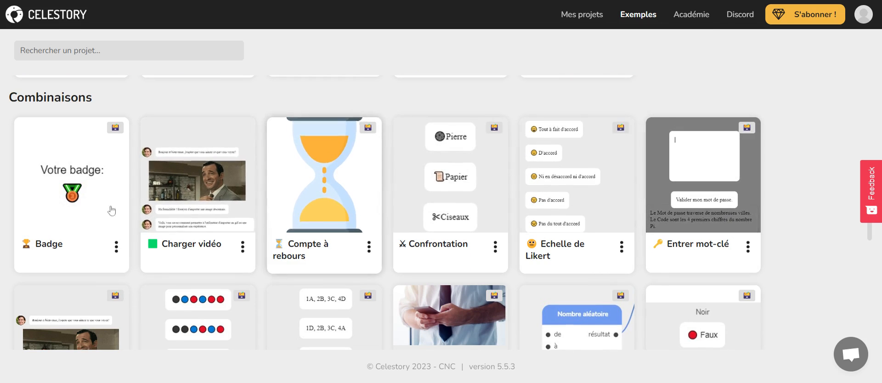
{"action": "scroll", "coordinate": [781, 304], "scroll_direction": "down", "scroll_amount": 3}
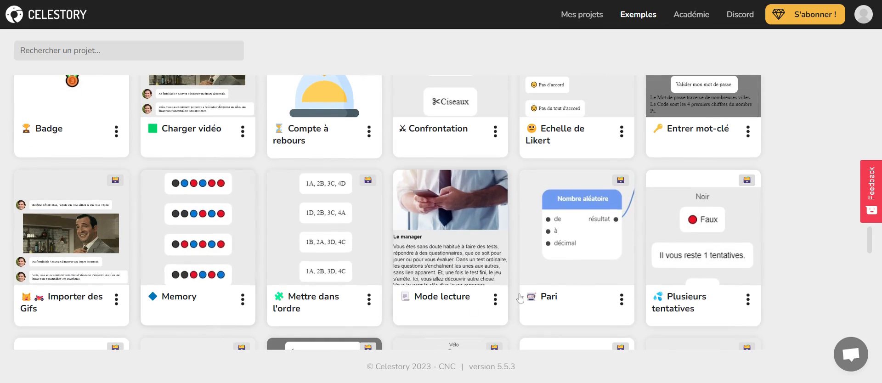
{"action": "scroll", "coordinate": [598, 300], "scroll_direction": "up", "scroll_amount": 20}
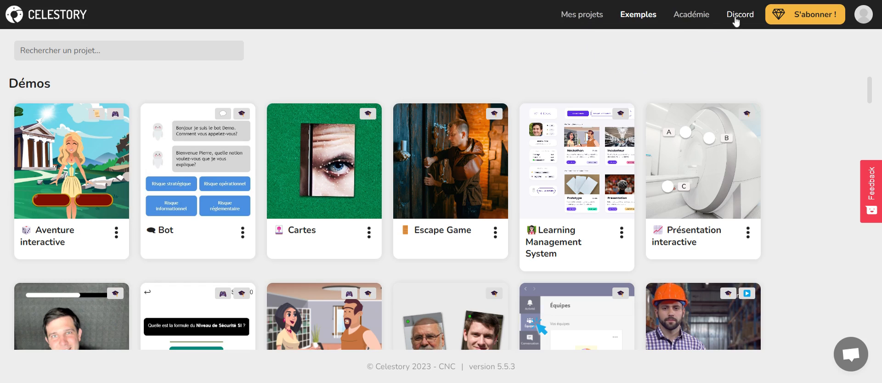
- Return to Mes projets and look over the personal and shared project sections
{"action": "left_click", "coordinate": [589, 21]}
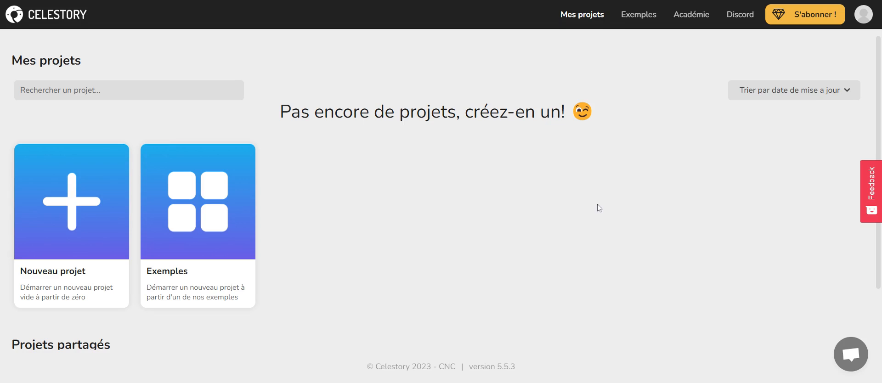
{"action": "scroll", "coordinate": [416, 309], "scroll_direction": "down", "scroll_amount": 1}
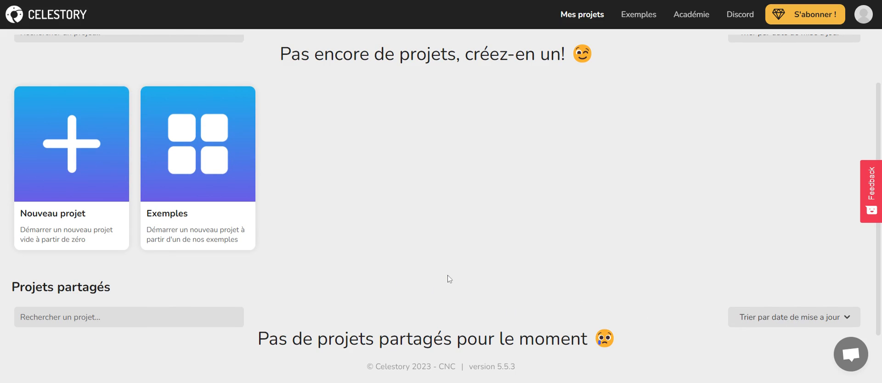
{"action": "scroll", "coordinate": [447, 277], "scroll_direction": "up", "scroll_amount": 2}
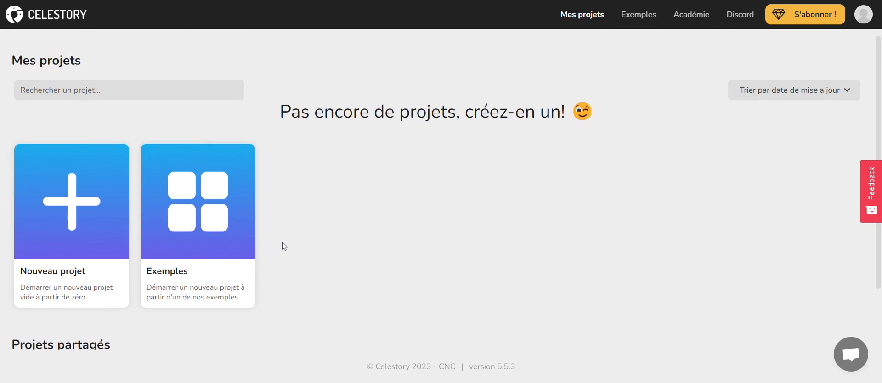
{"action": "scroll", "coordinate": [284, 247], "scroll_direction": "down", "scroll_amount": 2}
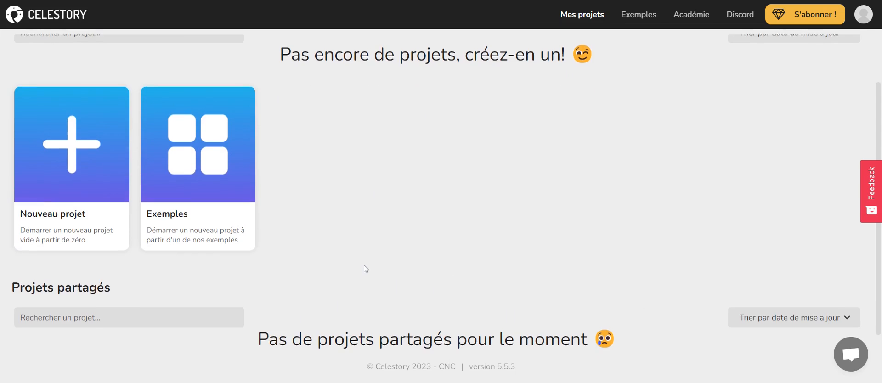
{"action": "scroll", "coordinate": [358, 266], "scroll_direction": "up", "scroll_amount": 2}
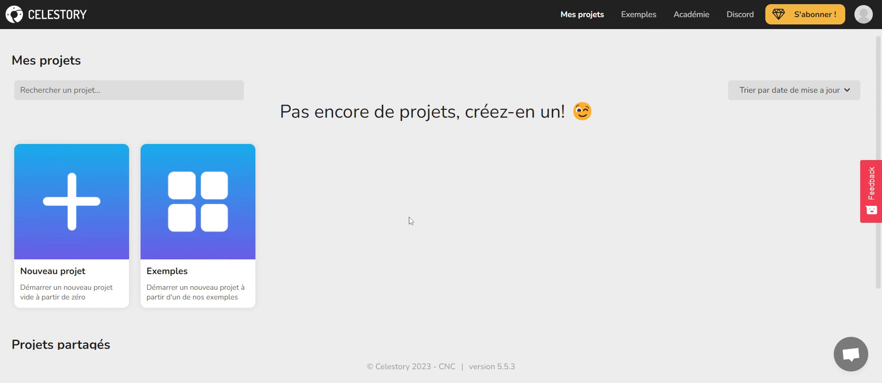
- Create a new empty project named Essai with the description "projet d'ess"
{"action": "left_click", "coordinate": [76, 222]}
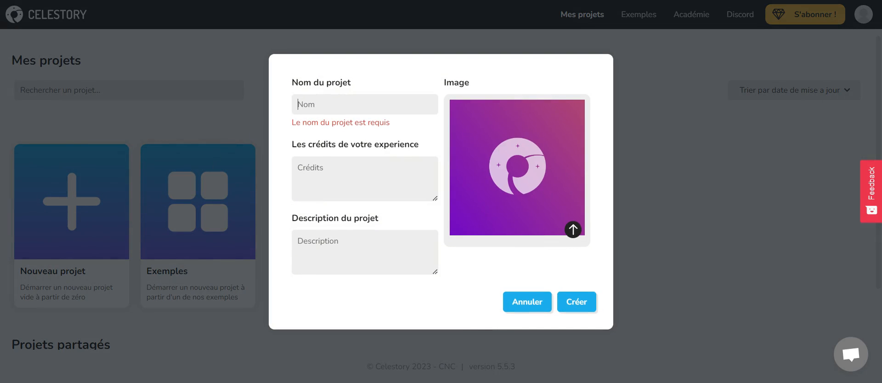
{"action": "type", "text": "Essai"}
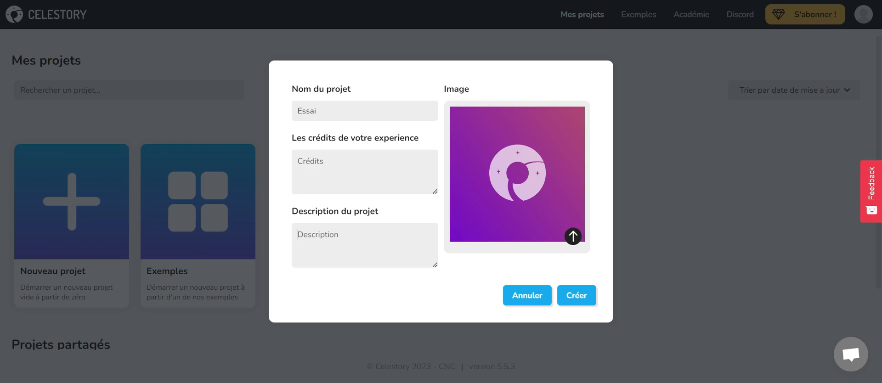
{"action": "type", "text": "projet d'essai"}
{"action": "left_click", "coordinate": [588, 297]}
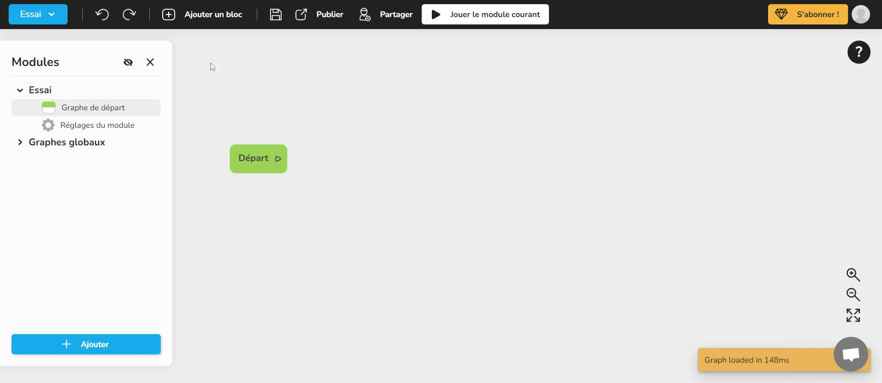
- Close the Essai project to return to the project list
{"action": "left_click", "coordinate": [59, 21]}
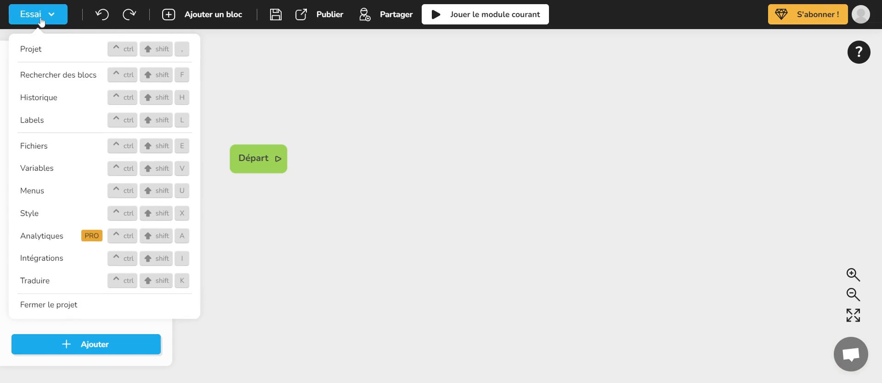
{"action": "left_click", "coordinate": [69, 306]}
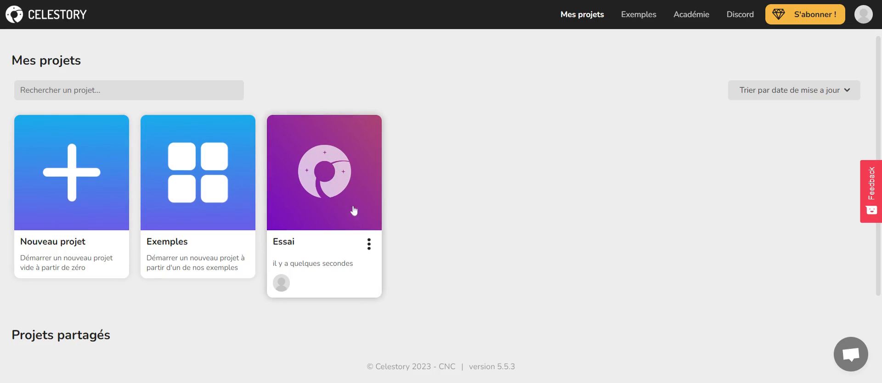
- Look over the Essai project's management options, including its deletion request, and cancel the deletion
{"action": "left_click", "coordinate": [368, 245]}
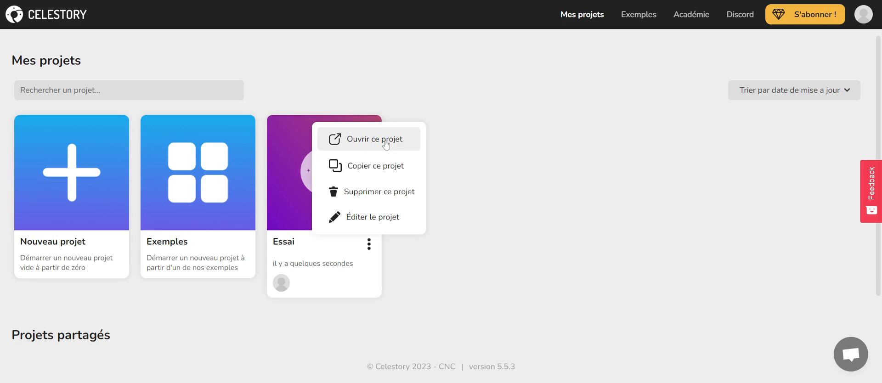
{"action": "left_click", "coordinate": [461, 184]}
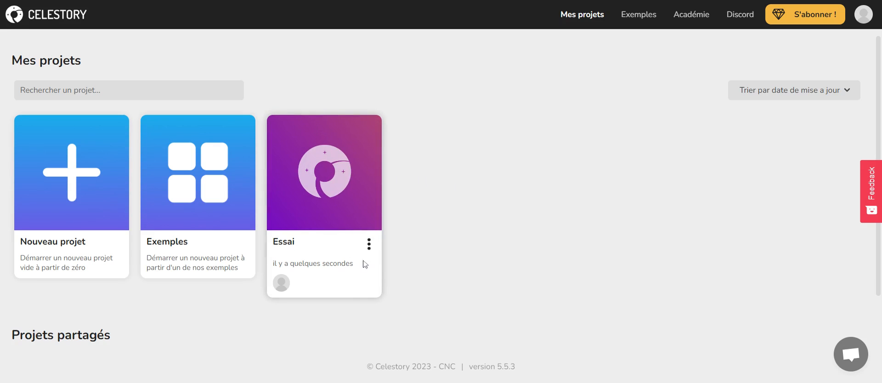
{"action": "left_click", "coordinate": [369, 245]}
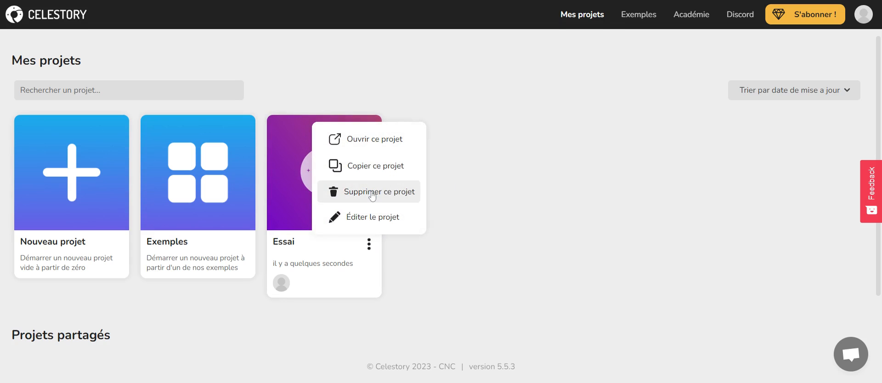
{"action": "left_click", "coordinate": [372, 193]}
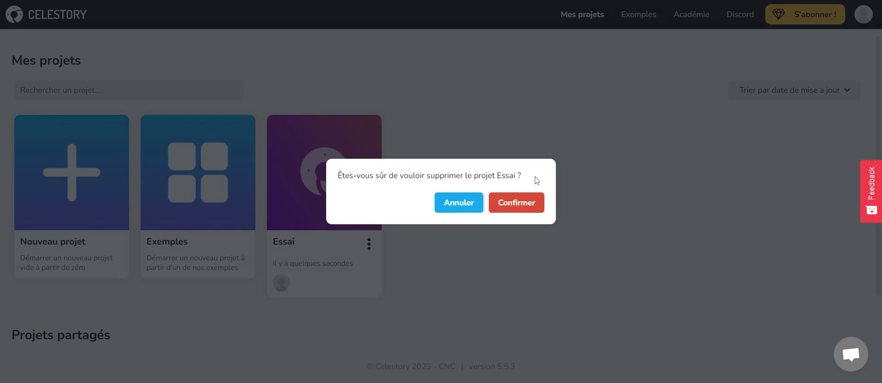
{"action": "left_click", "coordinate": [457, 204]}
- Edit the Essai project, review its settings from name and ratio through tag and image, and confirm the edit
{"action": "left_click", "coordinate": [369, 244]}
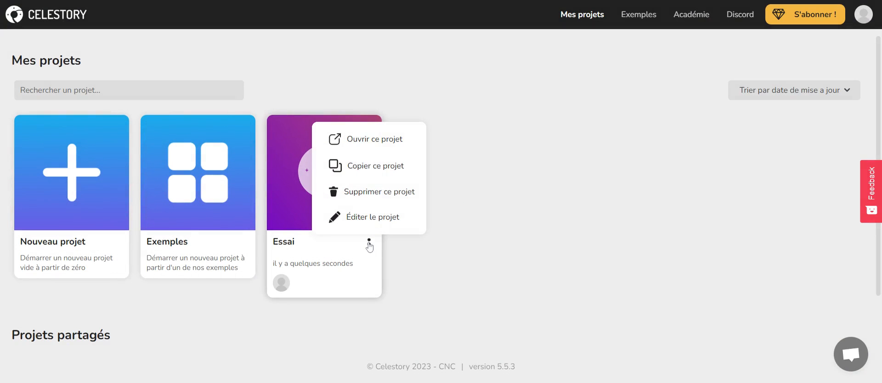
{"action": "left_click", "coordinate": [375, 219]}
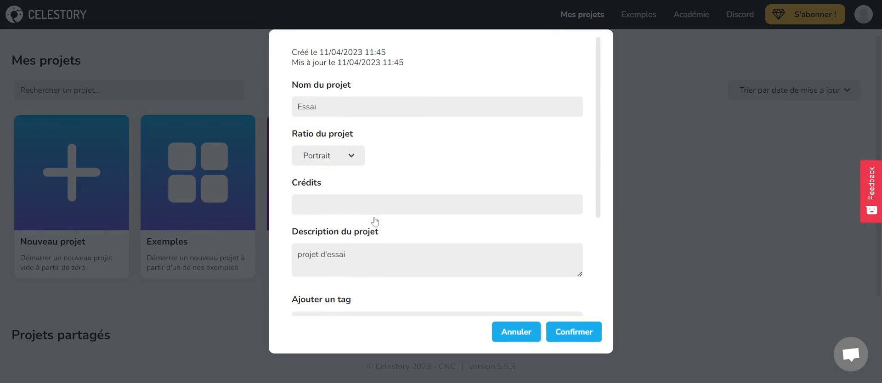
{"action": "scroll", "coordinate": [411, 184], "scroll_direction": "down", "scroll_amount": 3}
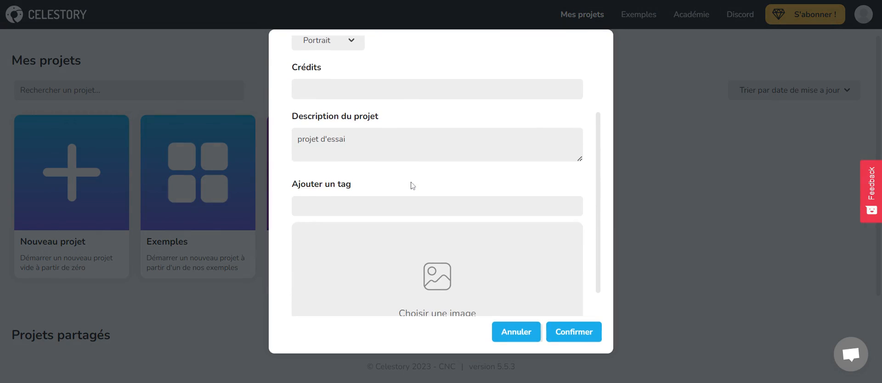
{"action": "scroll", "coordinate": [411, 184], "scroll_direction": "up", "scroll_amount": 2}
{"action": "scroll", "coordinate": [413, 203], "scroll_direction": "down", "scroll_amount": 2}
{"action": "scroll", "coordinate": [412, 202], "scroll_direction": "down", "scroll_amount": 1}
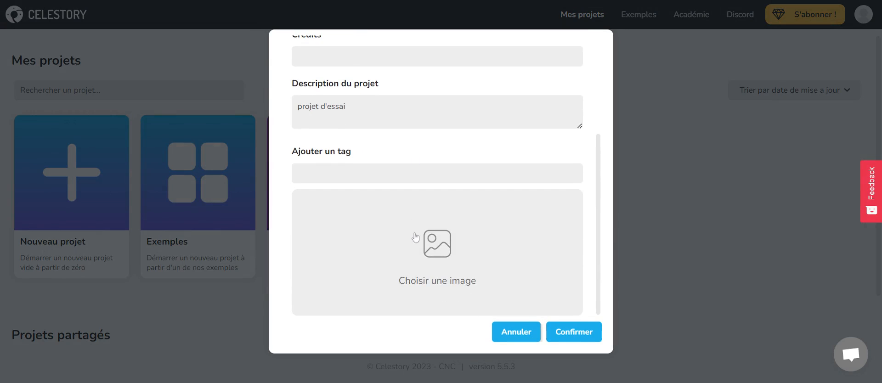
{"action": "scroll", "coordinate": [394, 240], "scroll_direction": "up", "scroll_amount": 5}
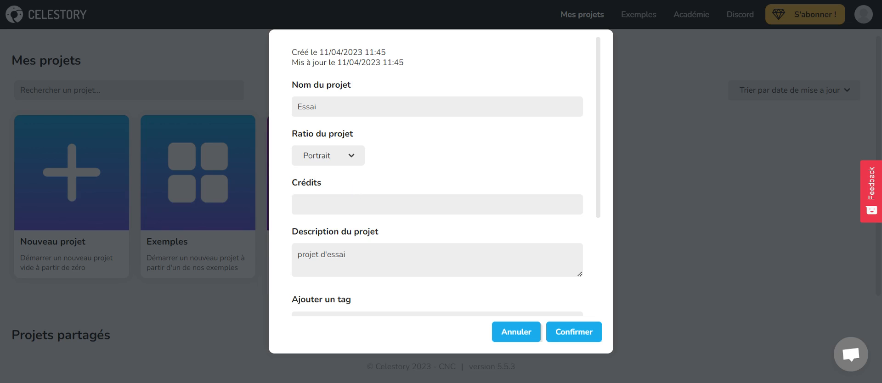
{"action": "left_click", "coordinate": [348, 189]}
{"action": "left_click", "coordinate": [578, 332]}
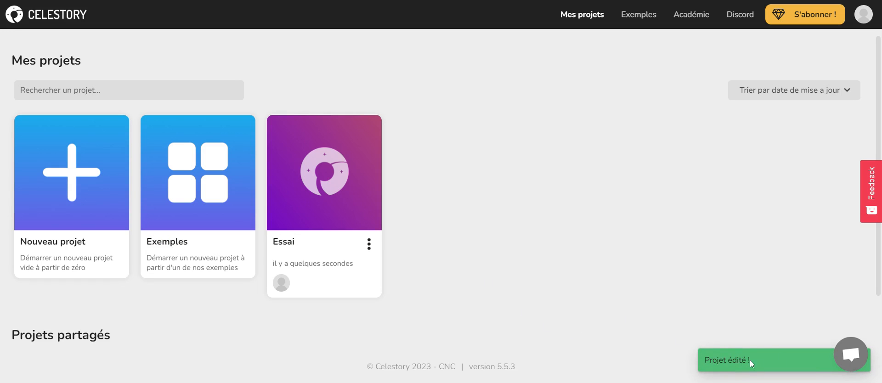
- Duplicate the Essai project and delete the resulting copy
{"action": "left_click", "coordinate": [368, 244]}
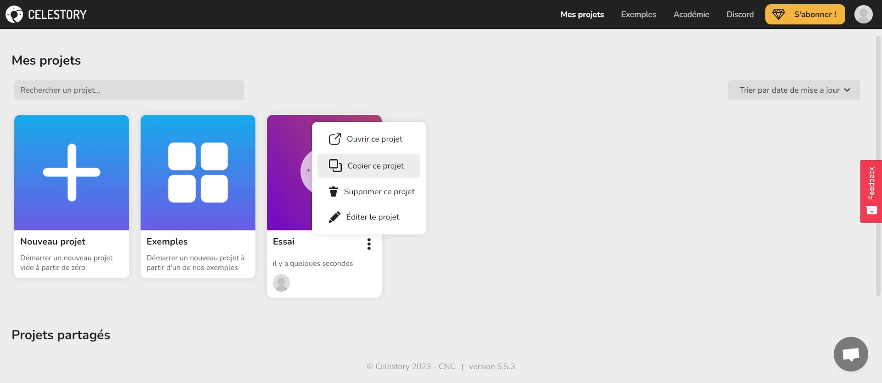
{"action": "left_click", "coordinate": [385, 175]}
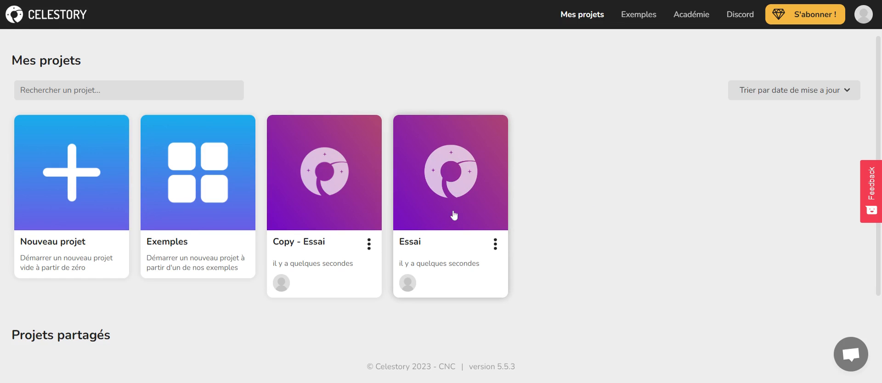
{"action": "left_click", "coordinate": [369, 247]}
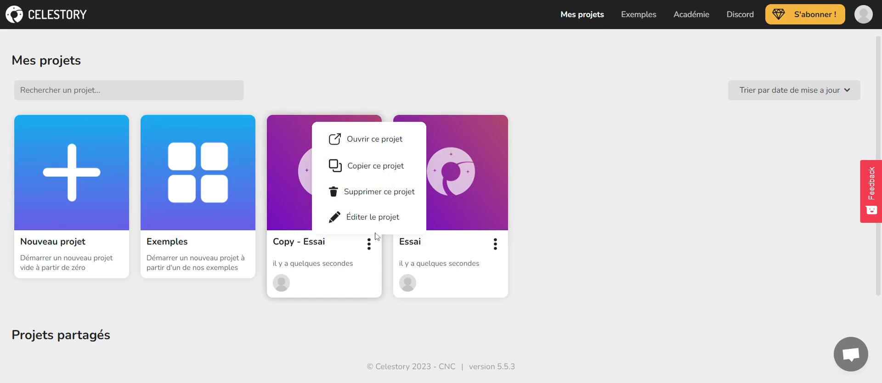
{"action": "left_click", "coordinate": [374, 192]}
{"action": "left_click", "coordinate": [535, 213]}
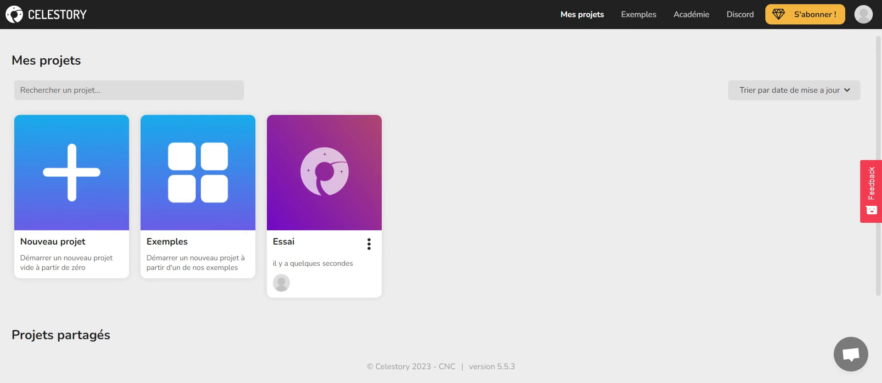
- Open the Essai project and add a folder named "personnages" to its project files
{"action": "left_click", "coordinate": [333, 181]}
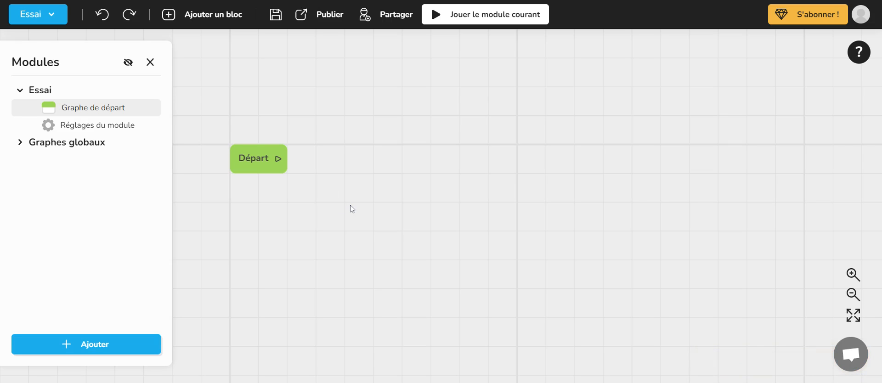
{"action": "left_click", "coordinate": [30, 15]}
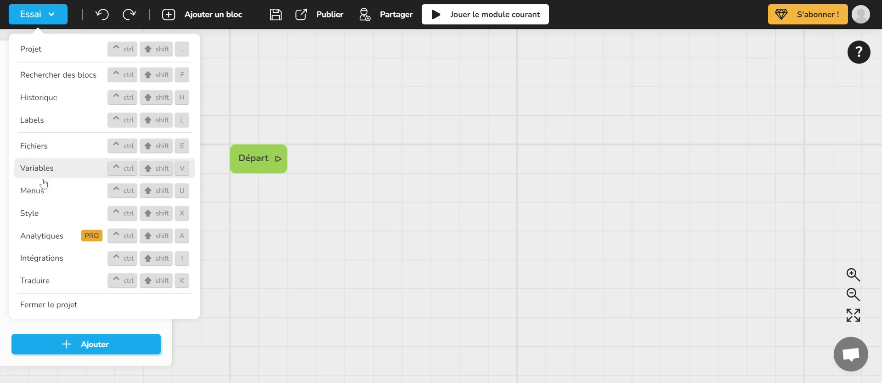
{"action": "left_click", "coordinate": [63, 150]}
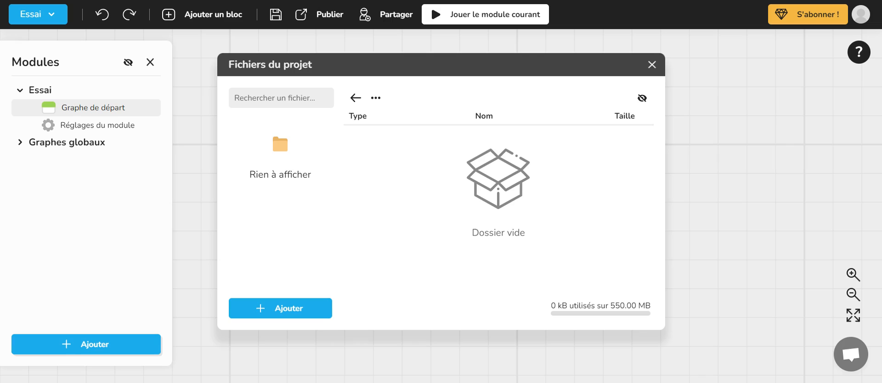
{"action": "left_click", "coordinate": [289, 312]}
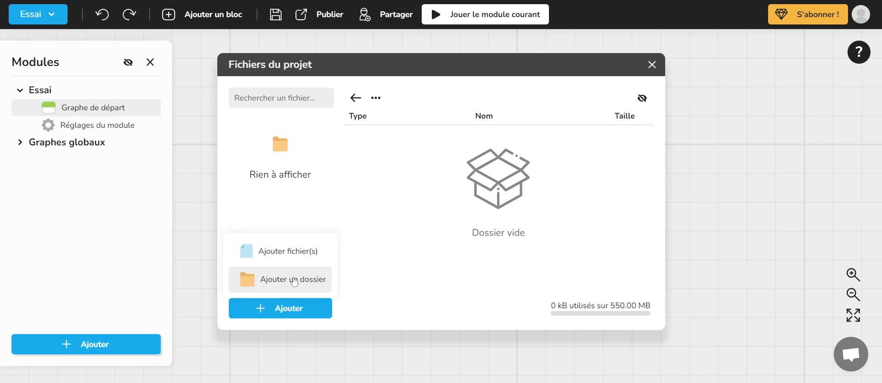
{"action": "left_click", "coordinate": [294, 280]}
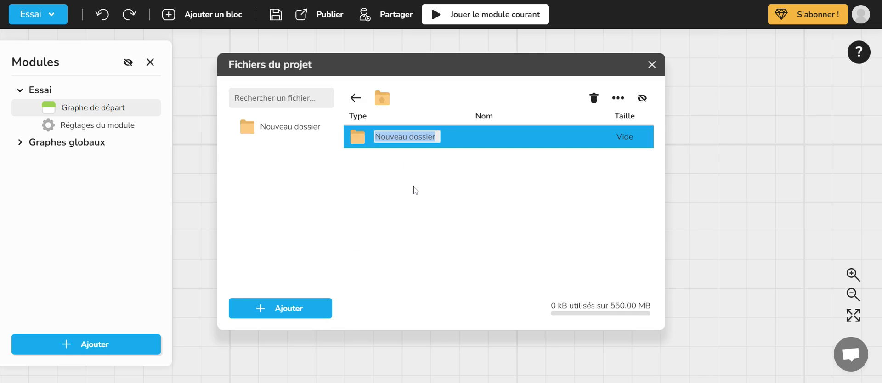
{"action": "type", "text": "perso"}
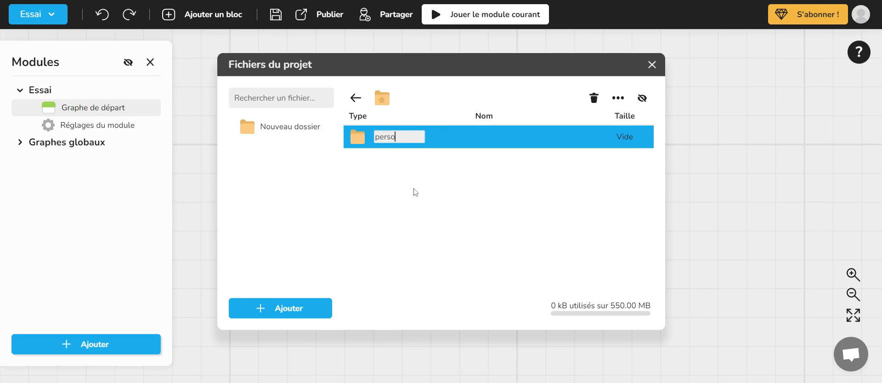
{"action": "type", "text": "nnages"}
{"action": "key", "text": "Return"}
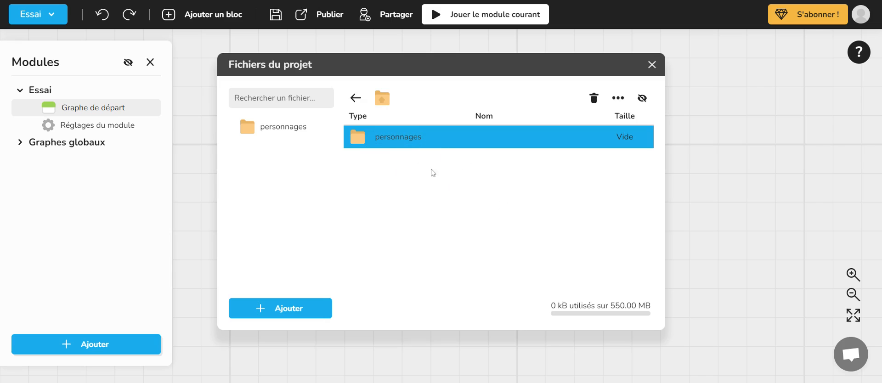
- Add a second folder named "decors" to the project files
{"action": "left_click", "coordinate": [284, 313]}
{"action": "left_click", "coordinate": [294, 280]}
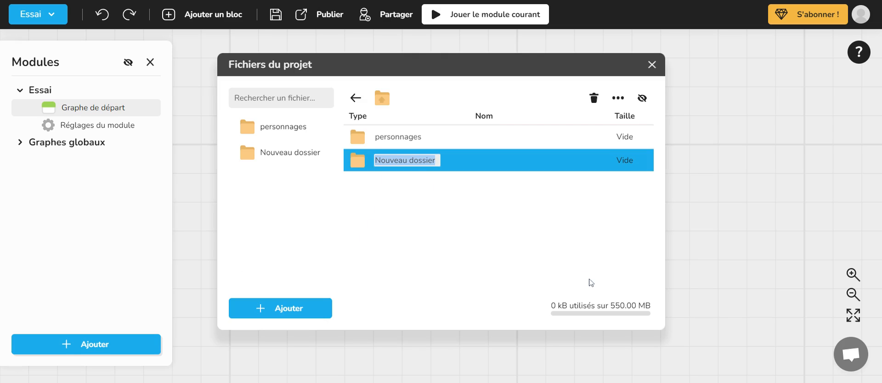
{"action": "type", "text": "decors"}
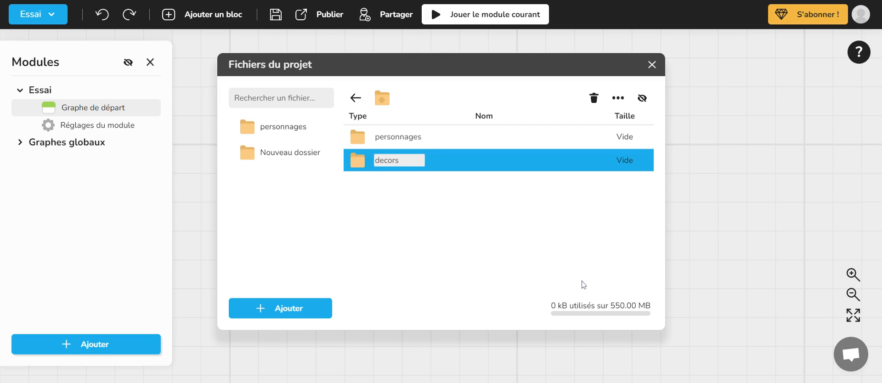
{"action": "key", "text": "Return"}
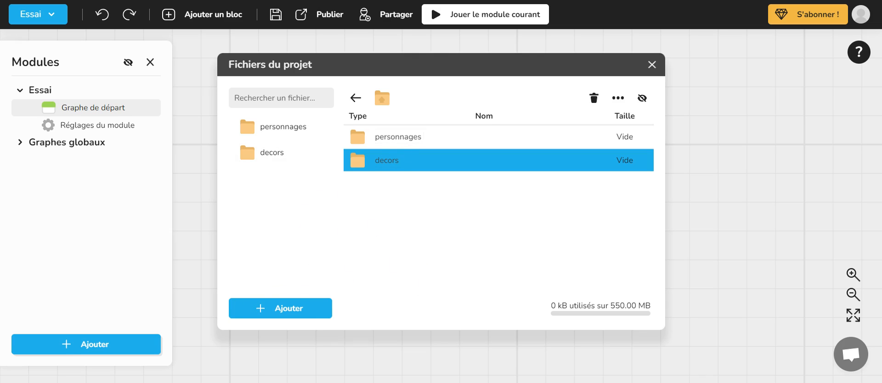
{"action": "double_click", "coordinate": [357, 163]}
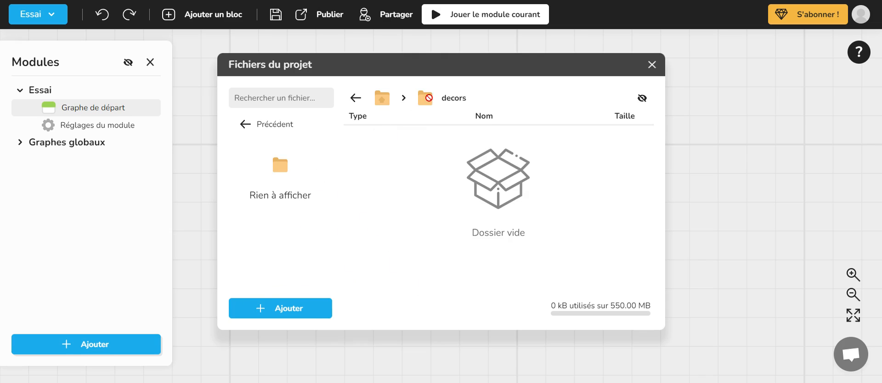
{"action": "left_click", "coordinate": [286, 308]}
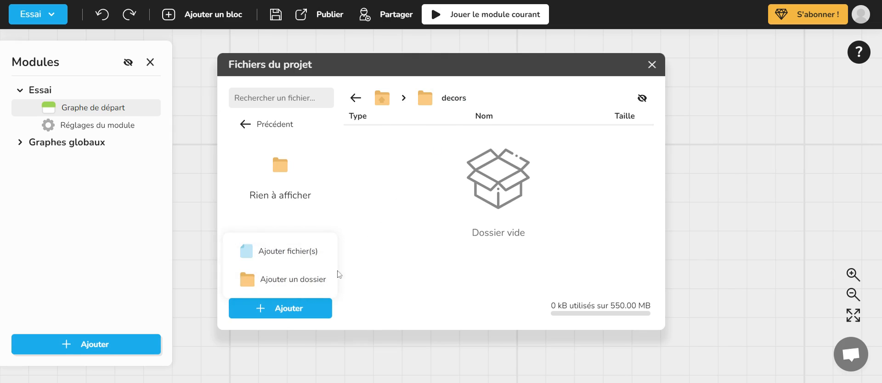
{"action": "left_click", "coordinate": [301, 257]}
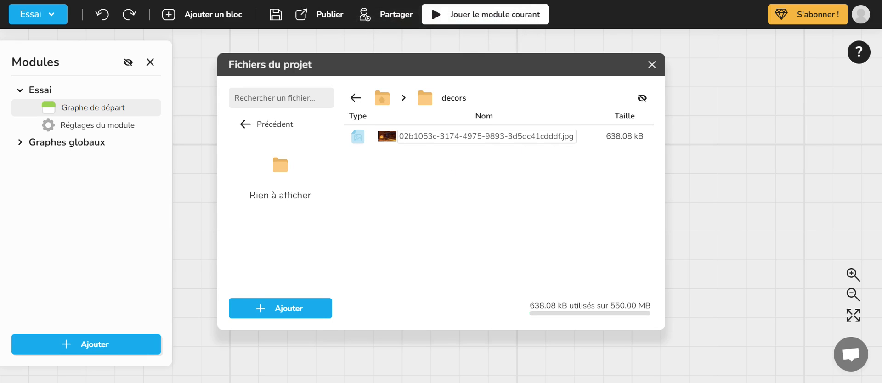
{"action": "left_click", "coordinate": [486, 136]}
{"action": "left_click", "coordinate": [392, 136]}
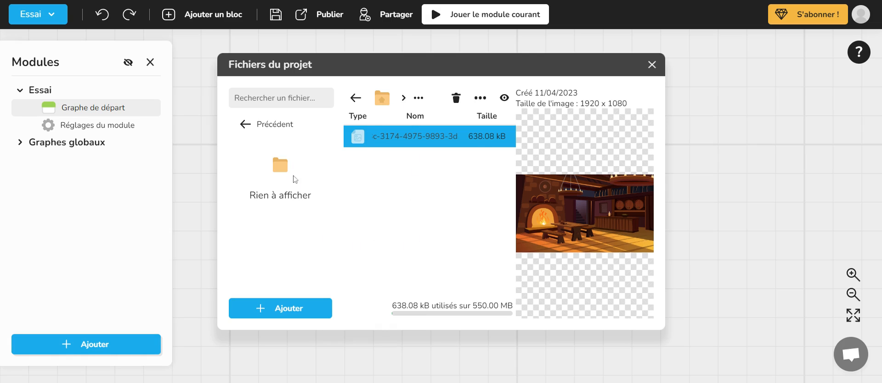
{"action": "left_click", "coordinate": [267, 124]}
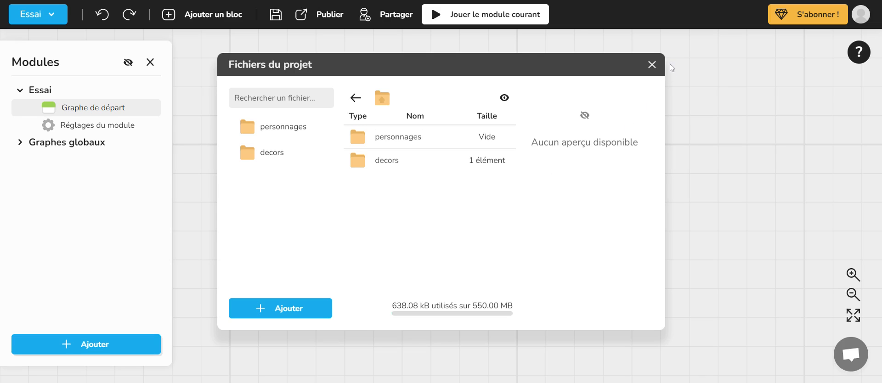
{"action": "left_click", "coordinate": [650, 66]}
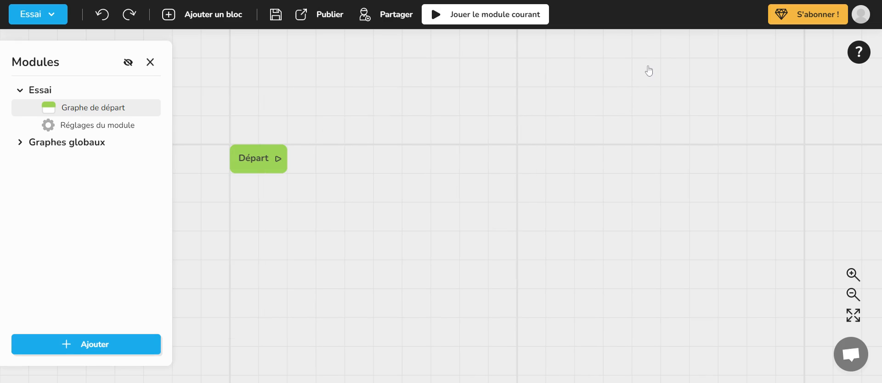
- Examine the project's variables and the form for adding one, and close both without creating a variable
{"action": "left_click", "coordinate": [51, 16]}
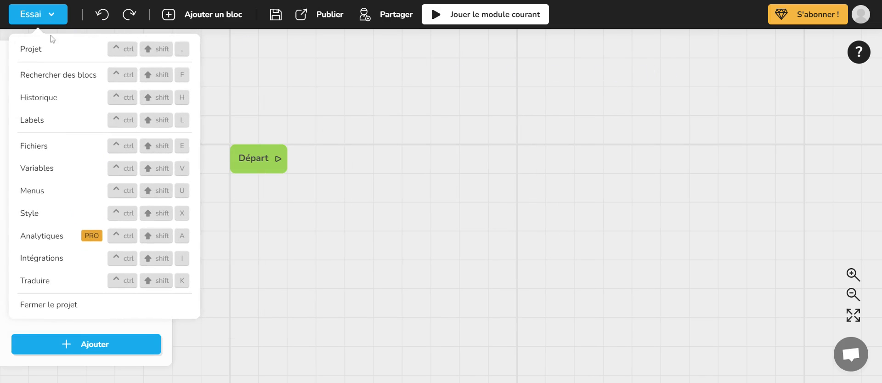
{"action": "left_click", "coordinate": [52, 170]}
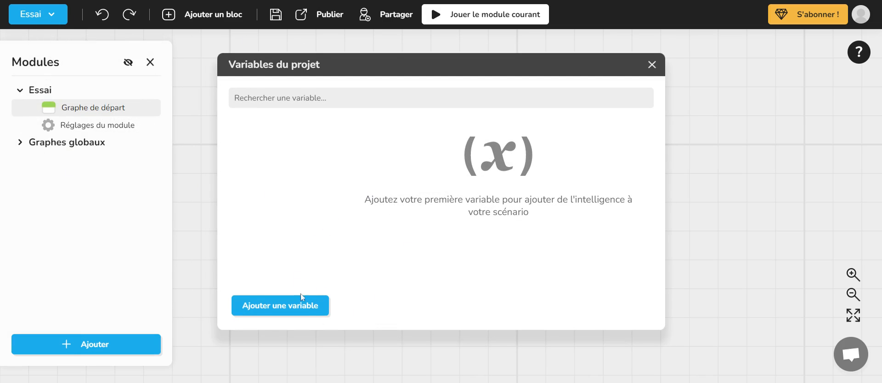
{"action": "left_click", "coordinate": [305, 309]}
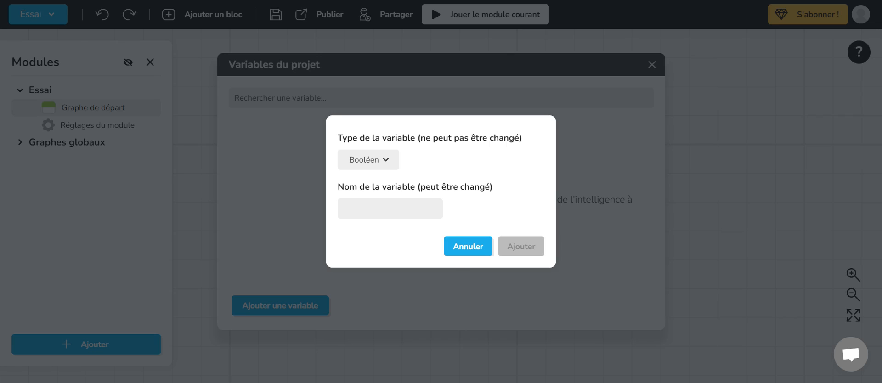
{"action": "left_click", "coordinate": [468, 251]}
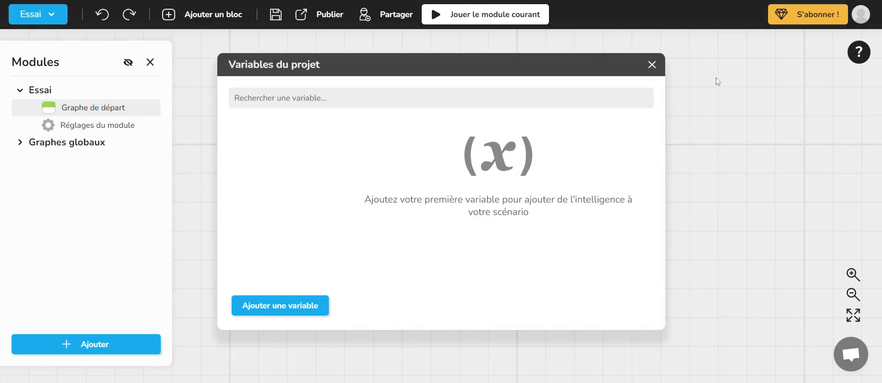
{"action": "left_click", "coordinate": [652, 65]}
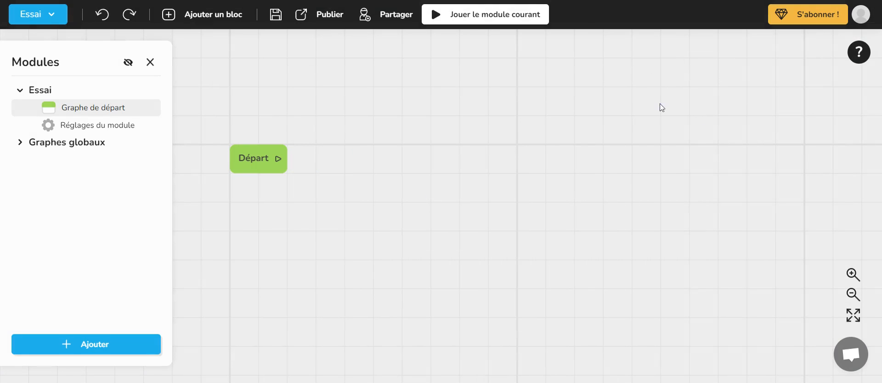
- Examine the elements, name, background and sound settings of the project's Principal menu, and close them without changes
{"action": "left_click", "coordinate": [60, 16]}
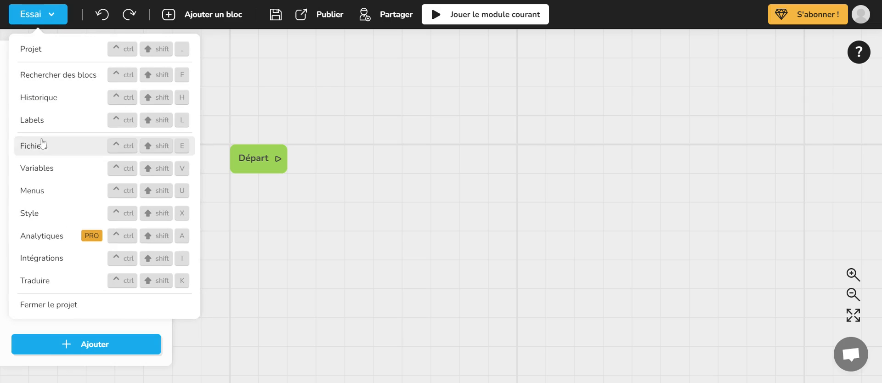
{"action": "left_click", "coordinate": [33, 190]}
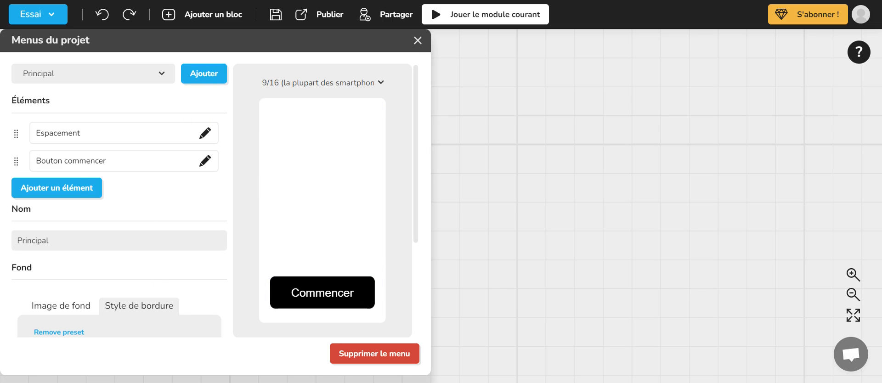
{"action": "scroll", "coordinate": [191, 244], "scroll_direction": "down", "scroll_amount": 3}
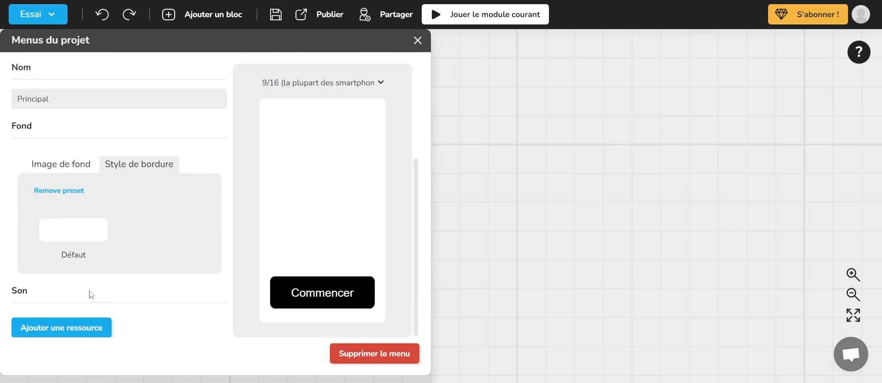
{"action": "scroll", "coordinate": [159, 260], "scroll_direction": "up", "scroll_amount": 1}
{"action": "scroll", "coordinate": [159, 260], "scroll_direction": "up", "scroll_amount": 2}
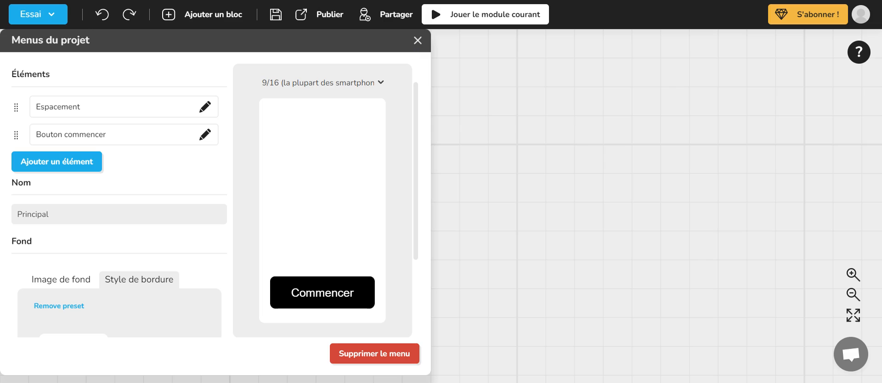
{"action": "scroll", "coordinate": [156, 143], "scroll_direction": "up", "scroll_amount": 1}
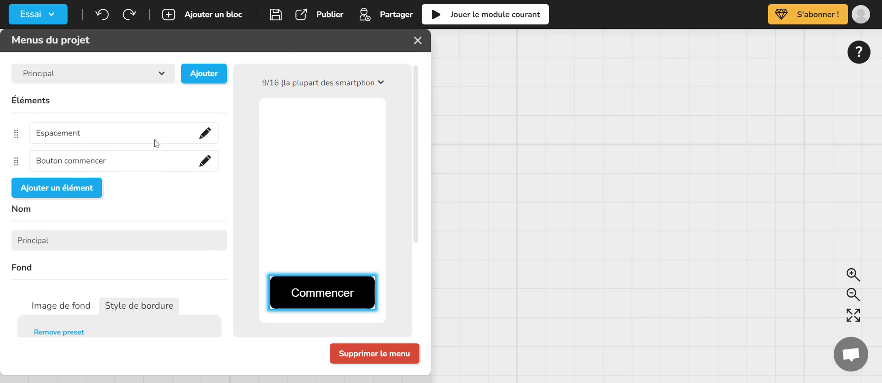
{"action": "left_click", "coordinate": [417, 40]}
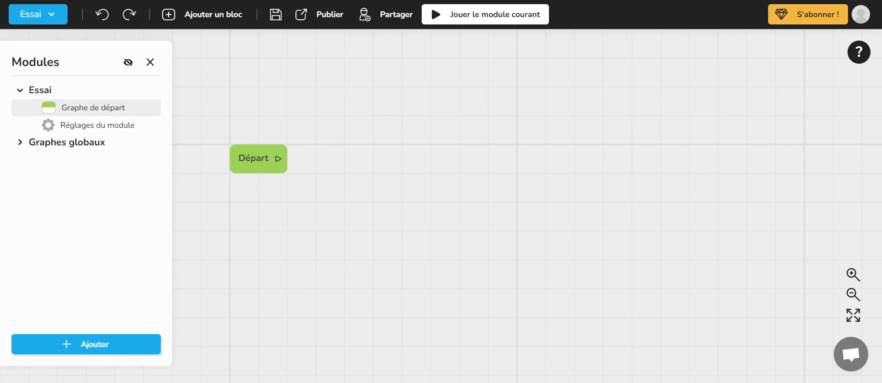
{"action": "left_click", "coordinate": [50, 15]}
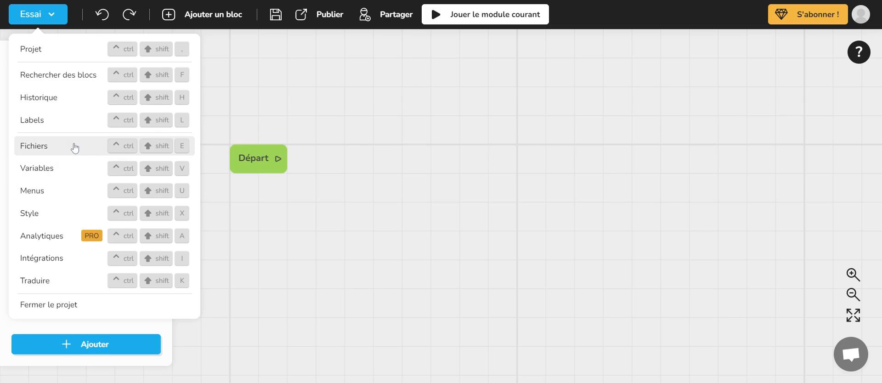
{"action": "left_click", "coordinate": [251, 103]}
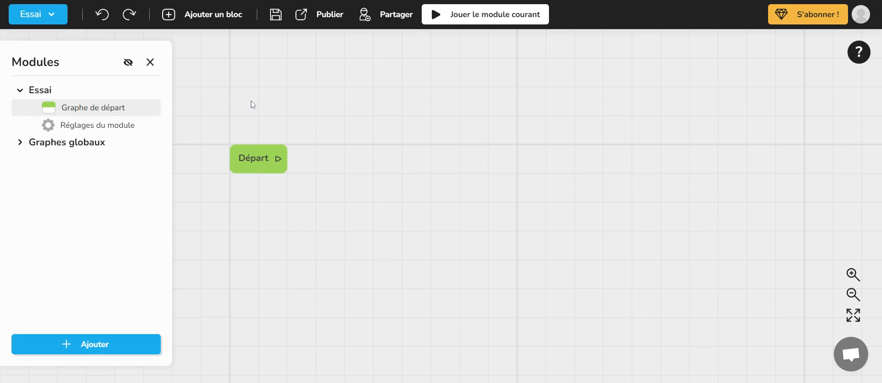
{"action": "left_click", "coordinate": [44, 14]}
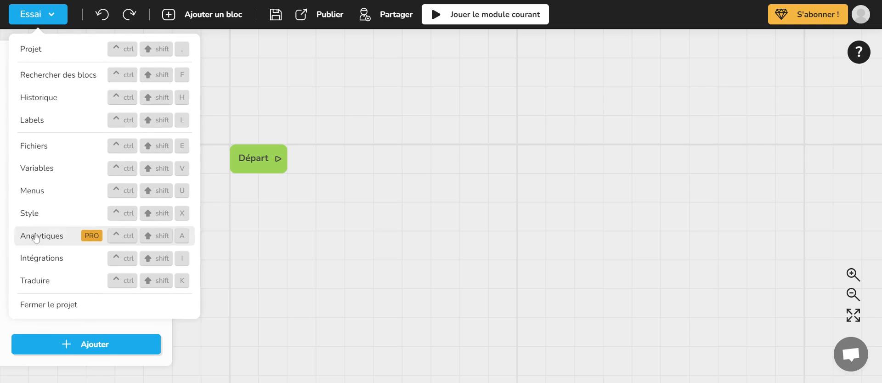
{"action": "left_click", "coordinate": [257, 287]}
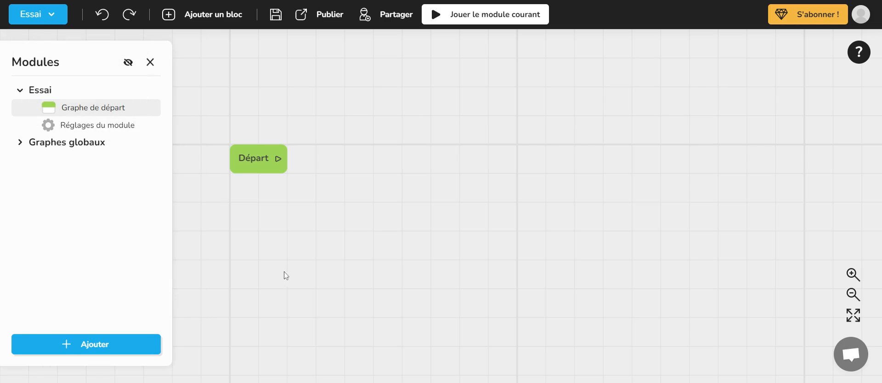
- Save the project, and look at the support chat before closing it without sending a message
{"action": "left_click", "coordinate": [275, 18]}
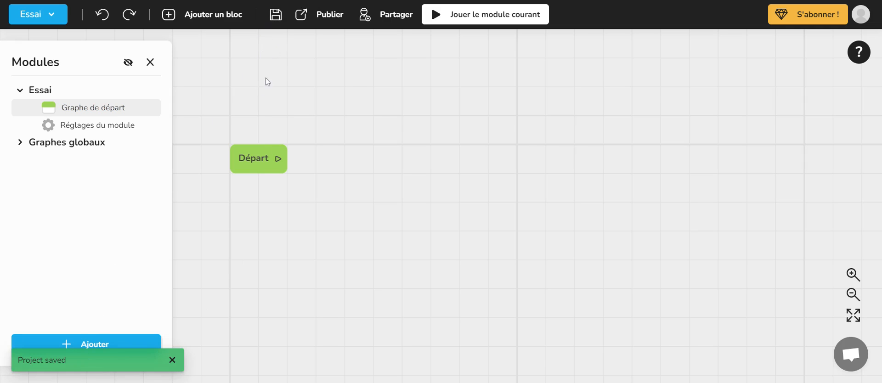
{"action": "left_click", "coordinate": [276, 19]}
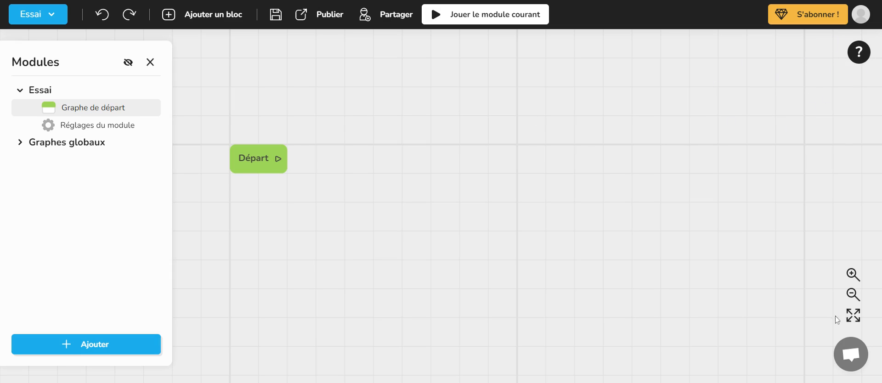
{"action": "left_click", "coordinate": [850, 358]}
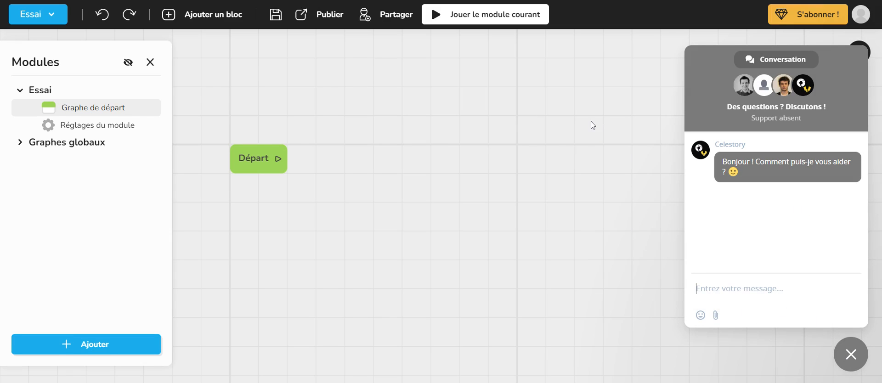
{"action": "left_click", "coordinate": [851, 355]}
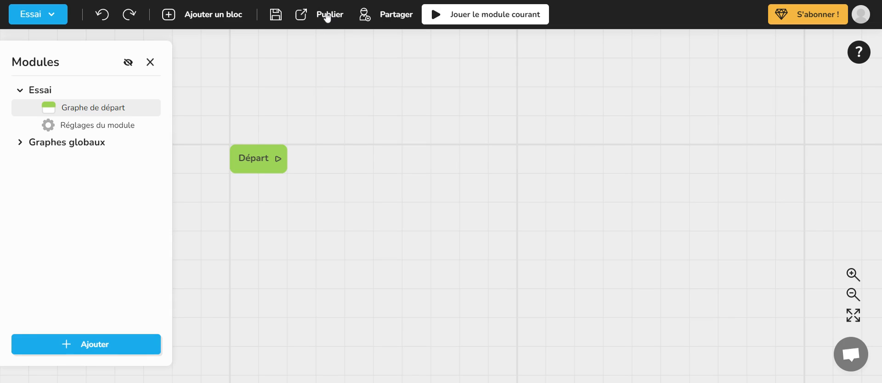
- Find a user to share the project with, try the Peut éditer permission, and close the sharing settings without saving
{"action": "left_click", "coordinate": [388, 19]}
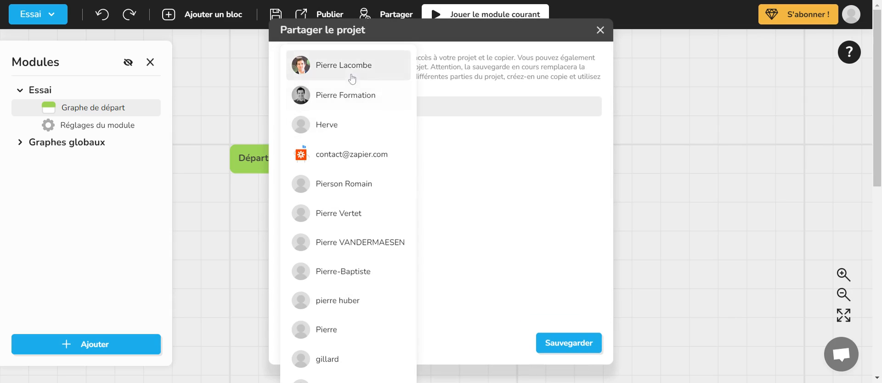
{"action": "left_click", "coordinate": [351, 78]}
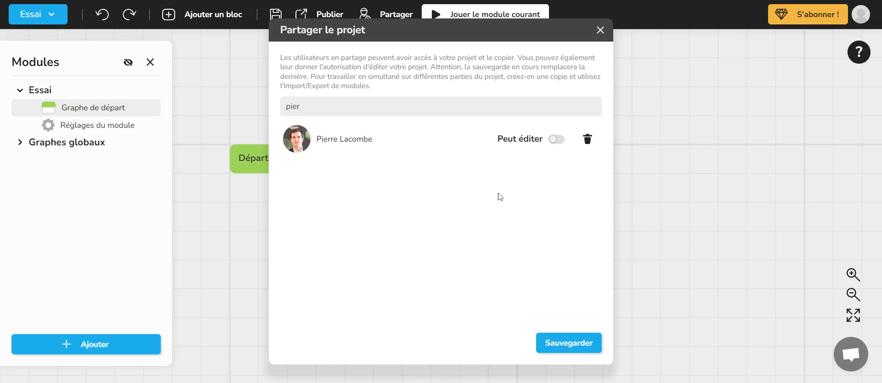
{"action": "left_click", "coordinate": [559, 140]}
{"action": "left_click", "coordinate": [557, 140]}
{"action": "left_click", "coordinate": [600, 35]}
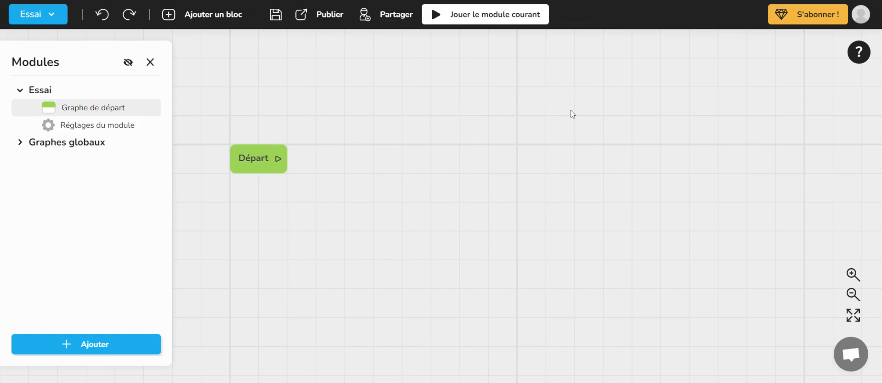
{"action": "left_click", "coordinate": [394, 16]}
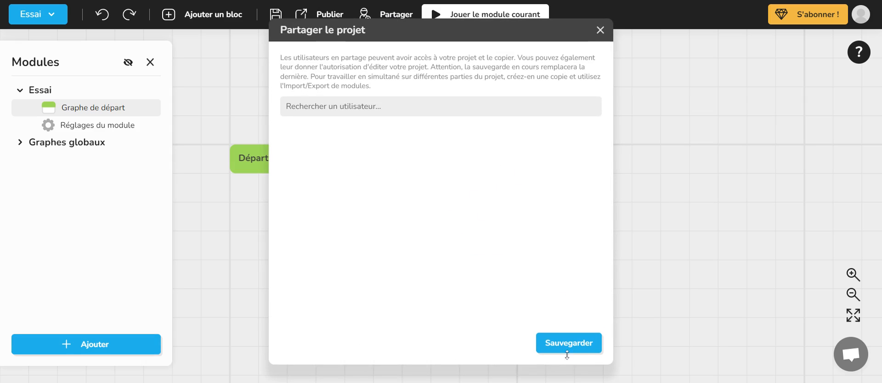
{"action": "left_click", "coordinate": [602, 31]}
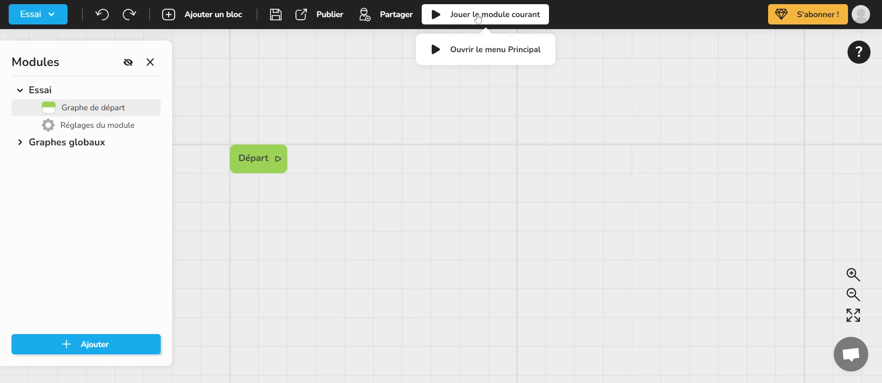
- Test-play the current module, examine the debugger's variables, display and general information, and close the debugger and test
{"action": "left_click", "coordinate": [478, 16]}
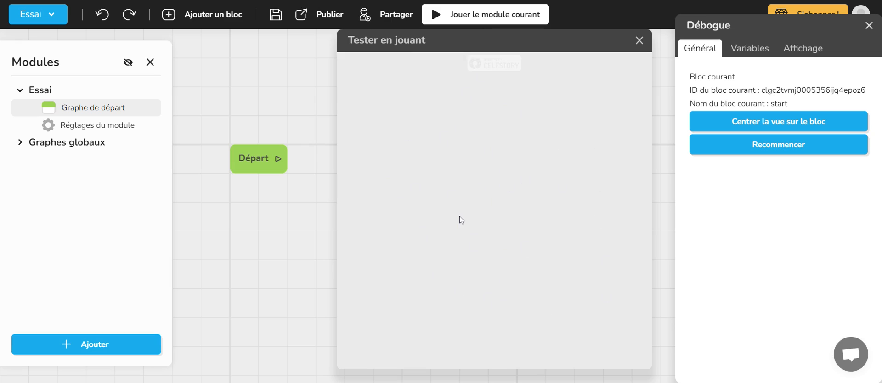
{"action": "left_click_drag", "start_coordinate": [747, 27], "coordinate": [724, 24]}
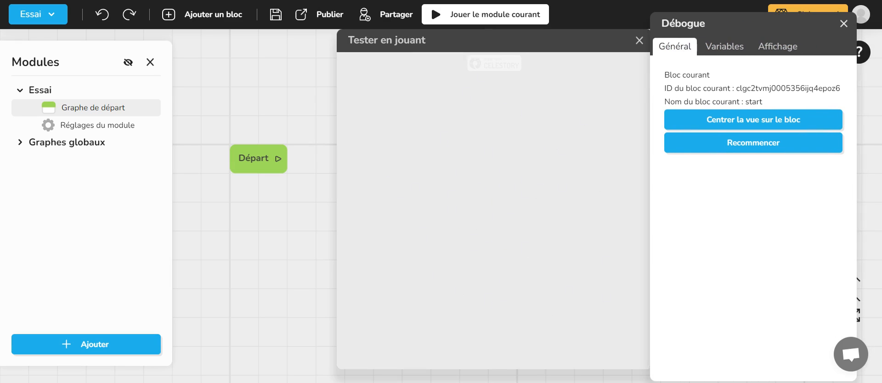
{"action": "left_click", "coordinate": [725, 46]}
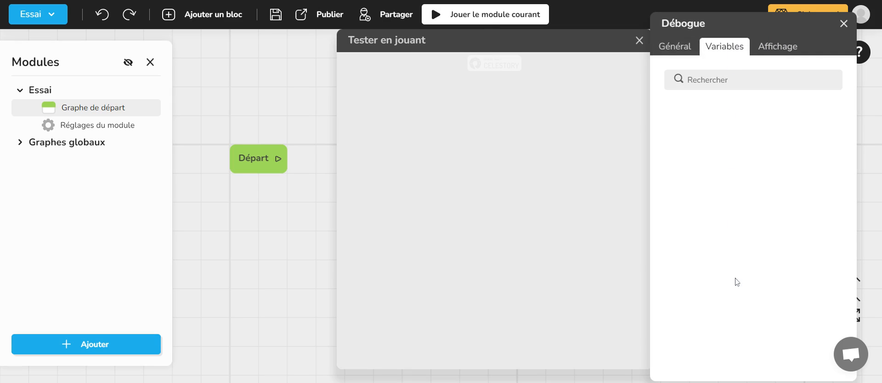
{"action": "left_click", "coordinate": [775, 50]}
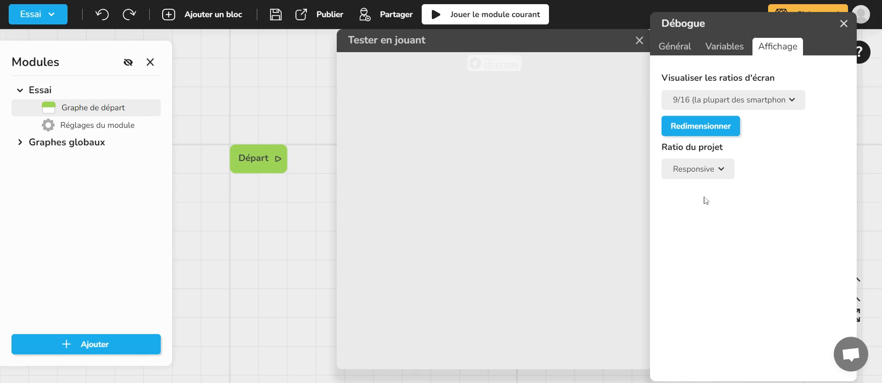
{"action": "left_click", "coordinate": [693, 53]}
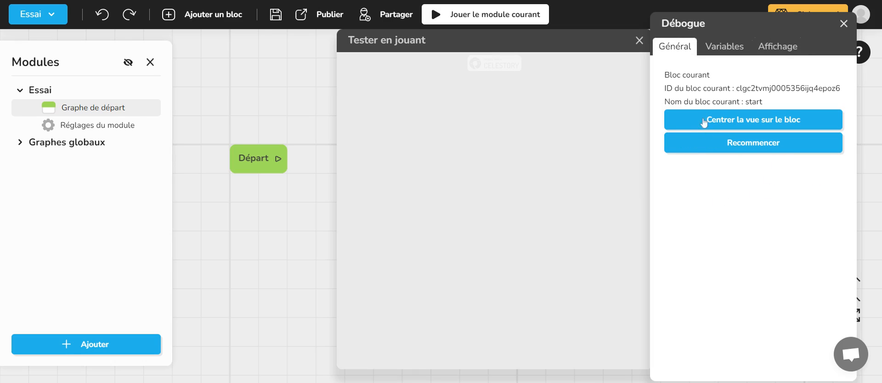
{"action": "left_click", "coordinate": [843, 25]}
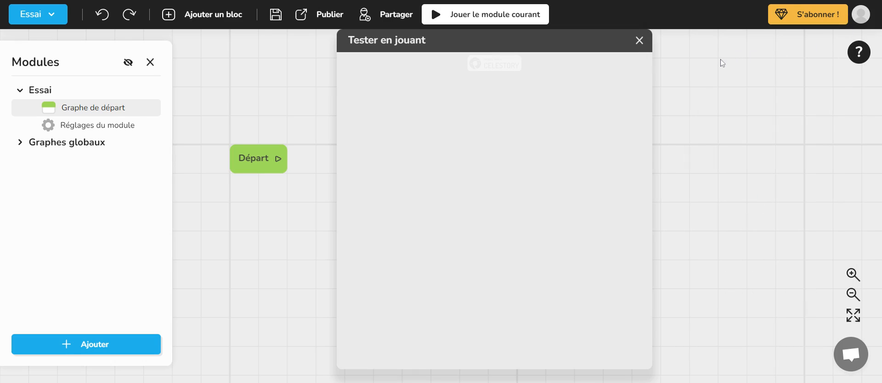
{"action": "left_click", "coordinate": [638, 40]}
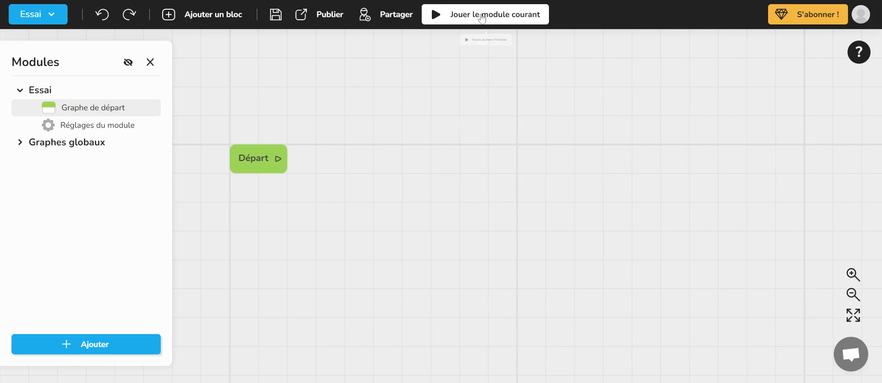
- Launch the current module's test play again, move the test window aside, and close all test windows
{"action": "left_click", "coordinate": [481, 18]}
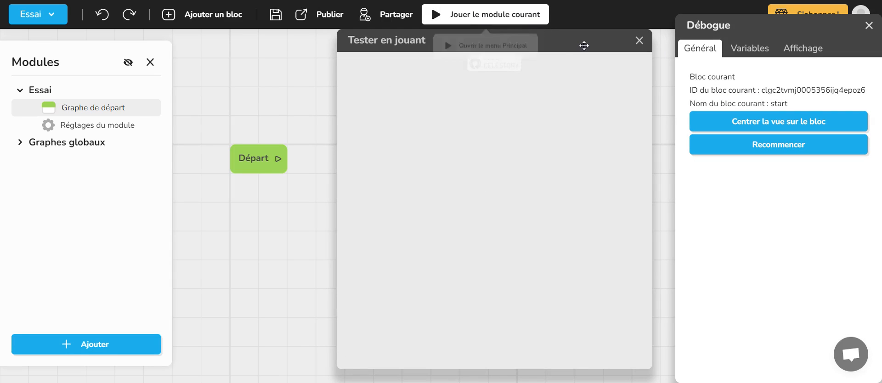
{"action": "left_click_drag", "start_coordinate": [584, 46], "coordinate": [419, 45]}
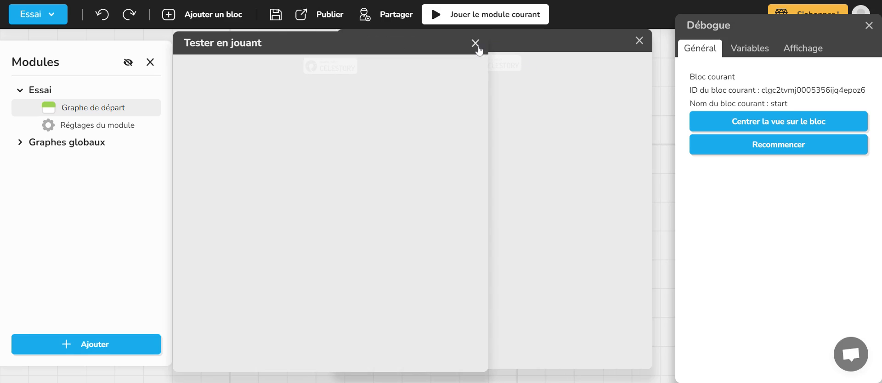
{"action": "left_click_drag", "start_coordinate": [478, 50], "coordinate": [502, 43]}
{"action": "left_click", "coordinate": [639, 40]}
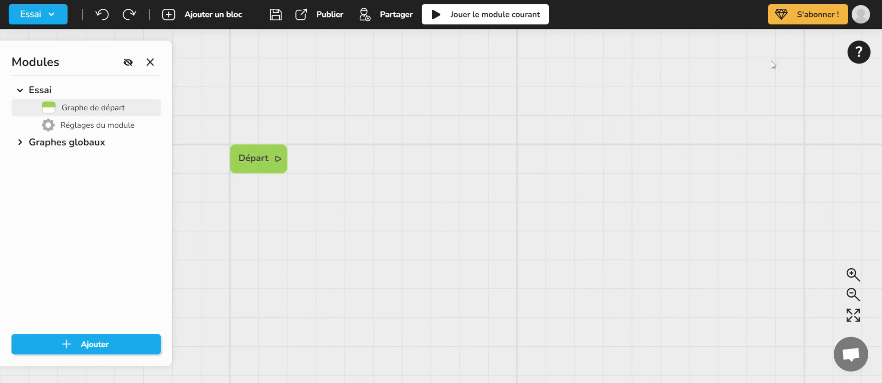
{"action": "left_click", "coordinate": [487, 15]}
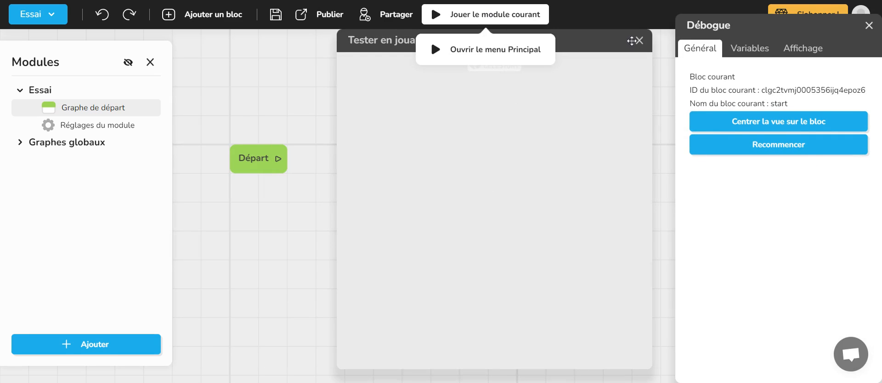
{"action": "left_click", "coordinate": [639, 40]}
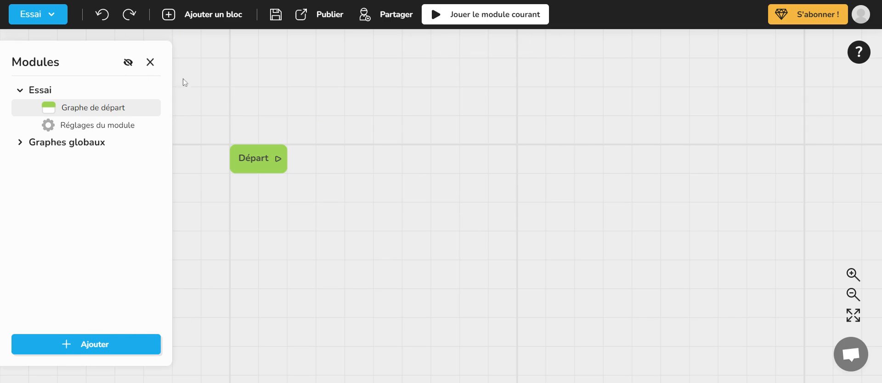
- Hide and redisplay the Modules list twice
{"action": "left_click", "coordinate": [151, 63]}
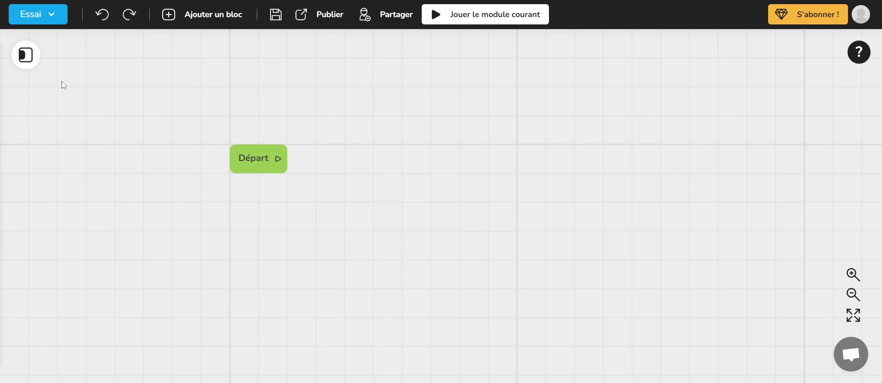
{"action": "left_click", "coordinate": [23, 55]}
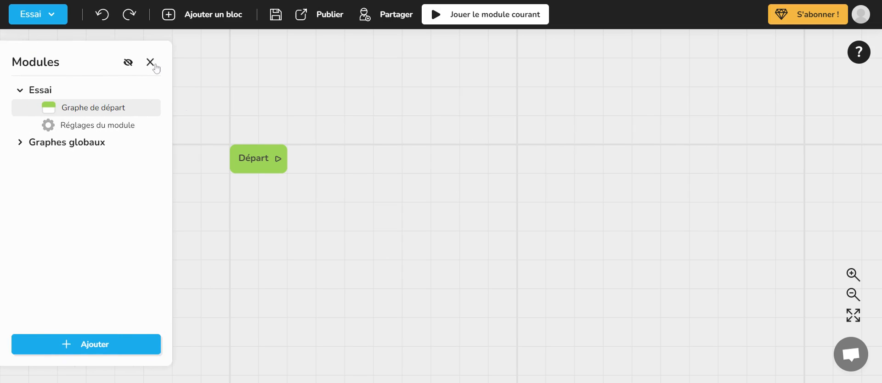
{"action": "left_click", "coordinate": [151, 64]}
{"action": "left_click", "coordinate": [26, 55]}
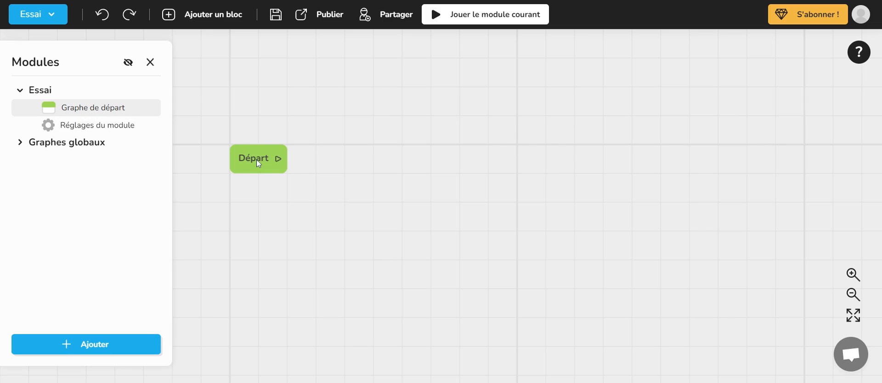
- Select the Départ block in the start graph
{"action": "mouse_move", "coordinate": [259, 162]}
{"action": "left_mouse_down"}
{"action": "mouse_move", "coordinate": [256, 148]}
{"action": "mouse_move", "coordinate": [272, 160]}
{"action": "mouse_move", "coordinate": [260, 163]}
{"action": "left_mouse_up"}
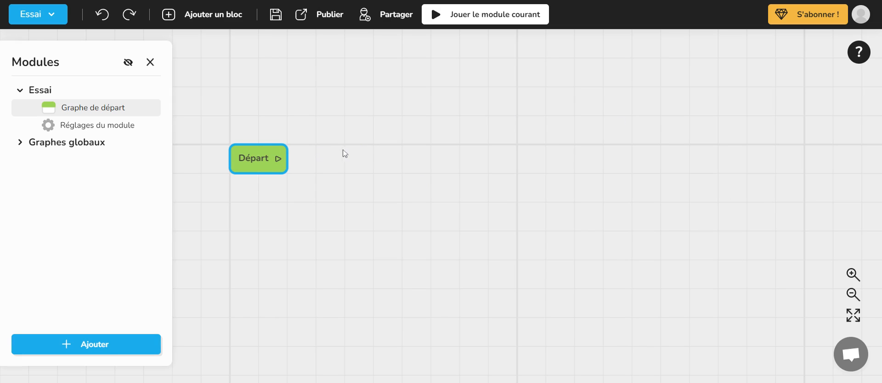
- Examine the list of blocks available for adding to the graph, and close it without adding any
{"action": "left_click", "coordinate": [207, 16]}
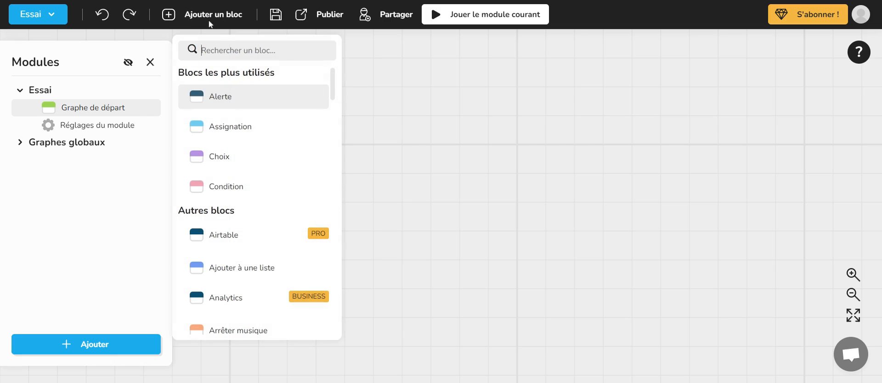
{"action": "scroll", "coordinate": [277, 130], "scroll_direction": "down", "scroll_amount": 3}
{"action": "scroll", "coordinate": [277, 130], "scroll_direction": "down", "scroll_amount": 5}
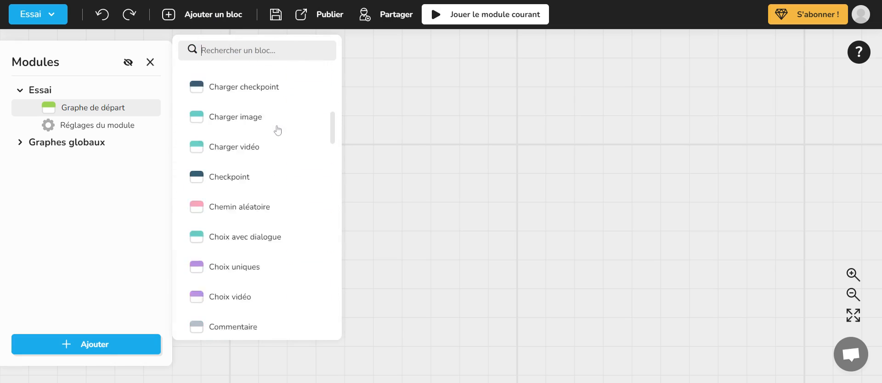
{"action": "scroll", "coordinate": [303, 251], "scroll_direction": "up", "scroll_amount": 4}
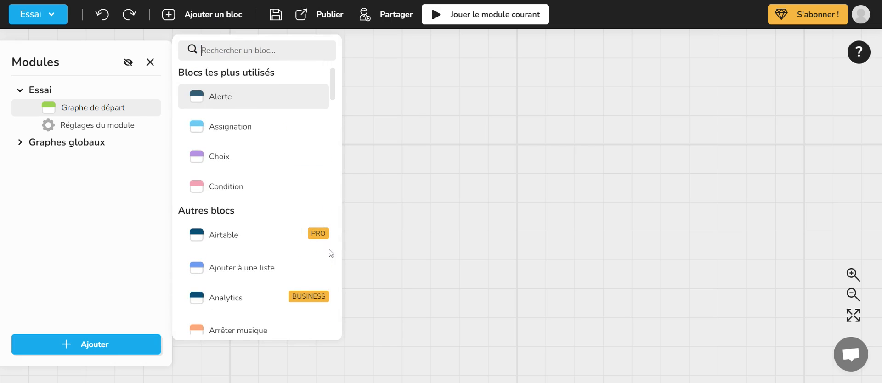
{"action": "left_click", "coordinate": [431, 161]}
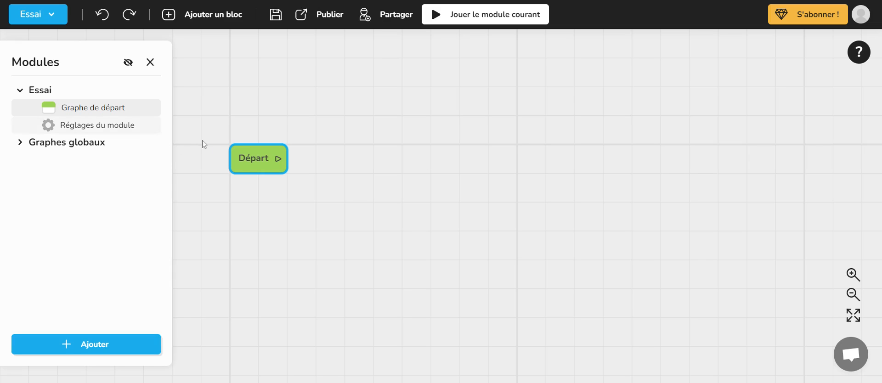
{"action": "left_click", "coordinate": [219, 20]}
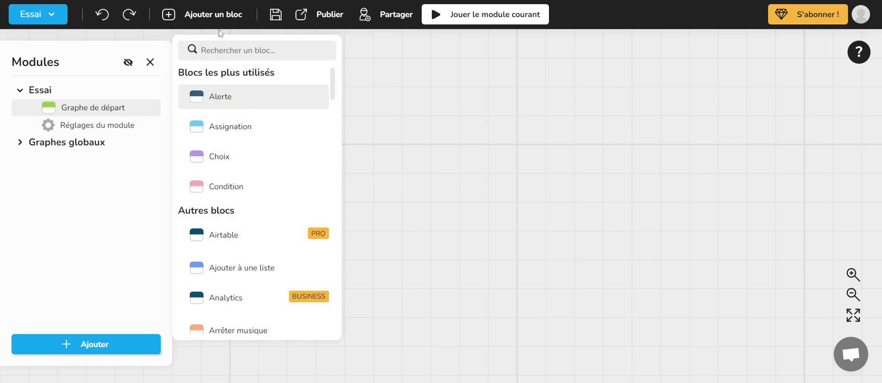
{"action": "left_click", "coordinate": [415, 129]}
- View the actions offered for the selected Départ block, dismiss them, and deselect the block
{"action": "right_click", "coordinate": [392, 103]}
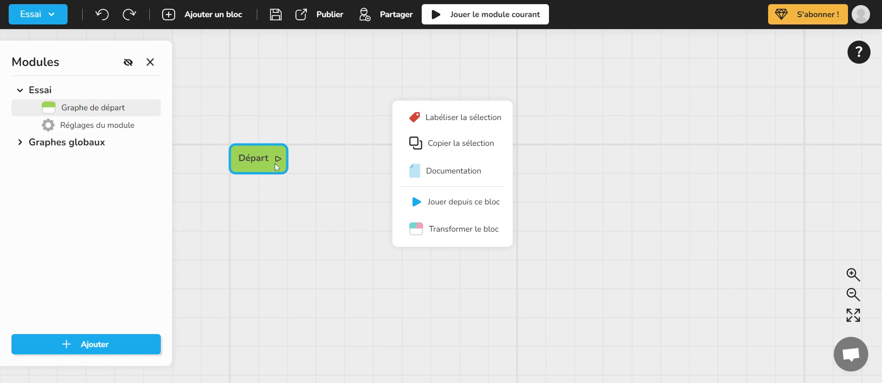
{"action": "left_click", "coordinate": [285, 97]}
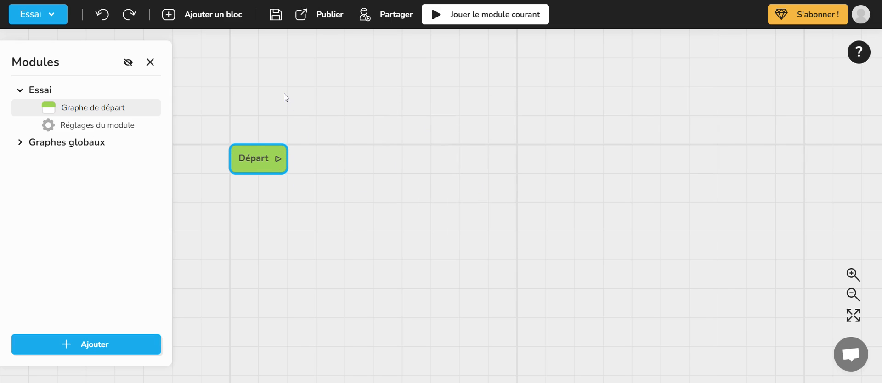
{"action": "left_click", "coordinate": [284, 97]}
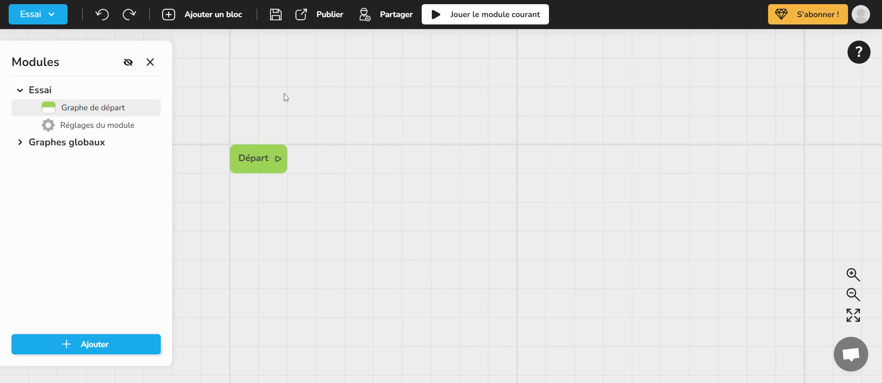
- Browse the block list from the empty graph area's Ajouter un bloc option, and close it
{"action": "right_click", "coordinate": [362, 97]}
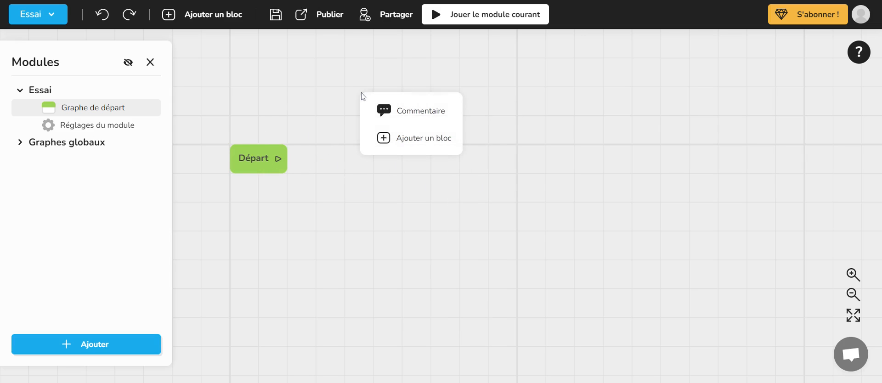
{"action": "left_click", "coordinate": [415, 143]}
{"action": "scroll", "coordinate": [450, 170], "scroll_direction": "down", "scroll_amount": 3}
{"action": "scroll", "coordinate": [451, 172], "scroll_direction": "up", "scroll_amount": 1}
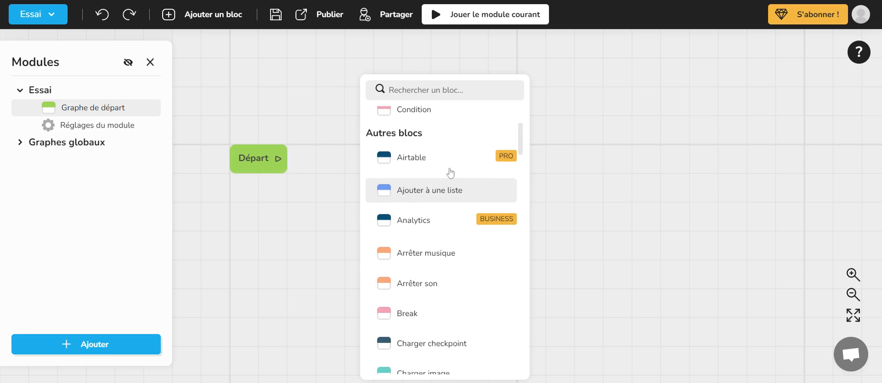
{"action": "scroll", "coordinate": [450, 173], "scroll_direction": "down", "scroll_amount": 1}
{"action": "left_click", "coordinate": [324, 109]}
- Select the Départ block, view its available actions again, and clear the selection
{"action": "left_click", "coordinate": [261, 153]}
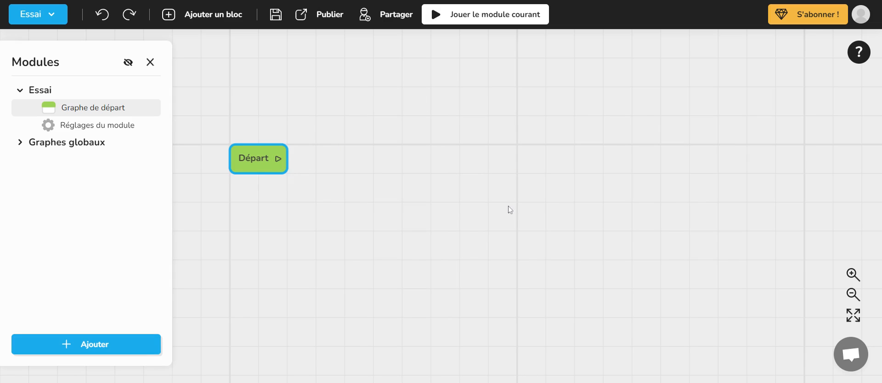
{"action": "right_click", "coordinate": [408, 125]}
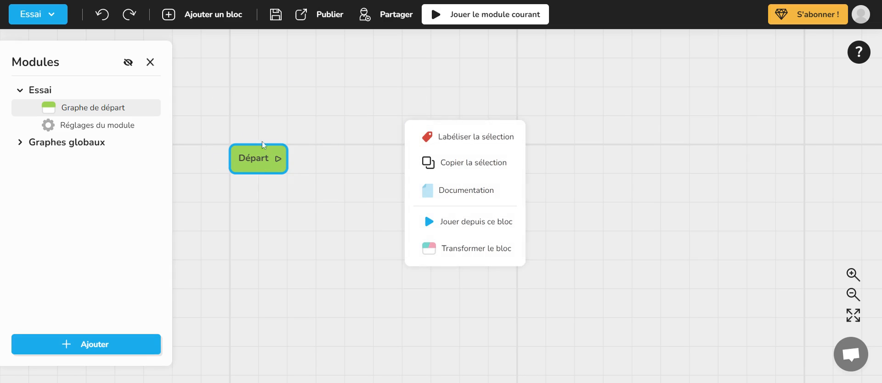
{"action": "left_click", "coordinate": [351, 95]}
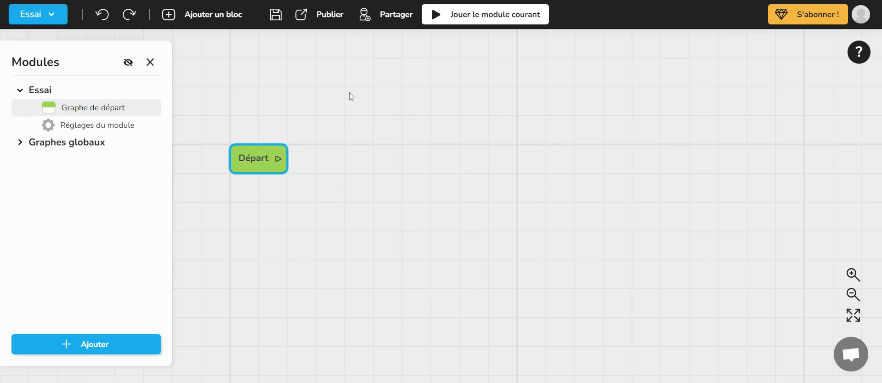
{"action": "left_click", "coordinate": [268, 109]}
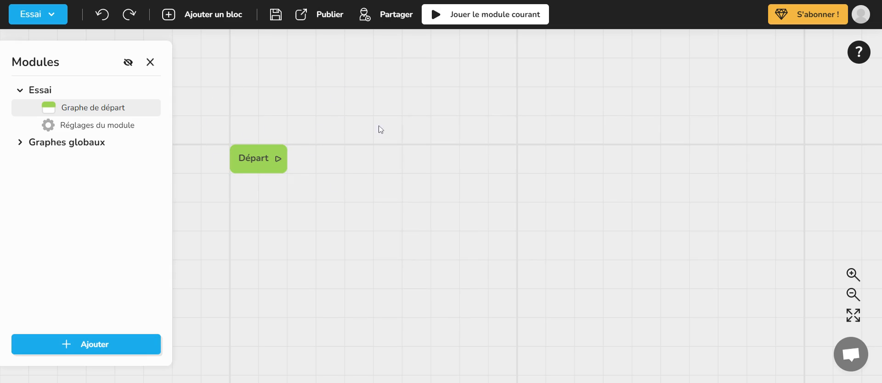
- Bring up the Ajouter un bloc list on the empty graph area again, look through it, and close it
{"action": "right_click", "coordinate": [376, 98]}
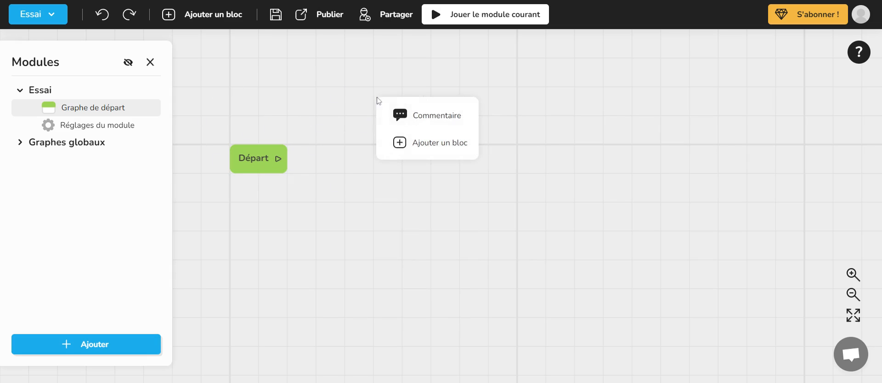
{"action": "left_click", "coordinate": [425, 152]}
{"action": "scroll", "coordinate": [494, 243], "scroll_direction": "down", "scroll_amount": 2}
{"action": "scroll", "coordinate": [494, 242], "scroll_direction": "up", "scroll_amount": 2}
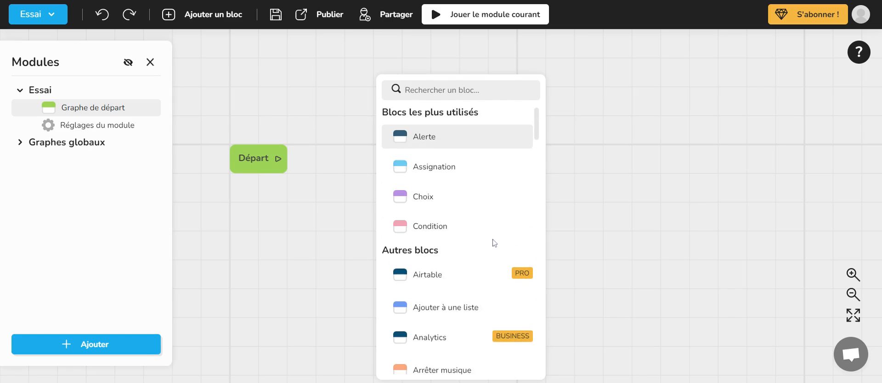
{"action": "left_click", "coordinate": [351, 134]}
- Add a comment to the graph and insert "des informjjjejej" before its default text
{"action": "right_click", "coordinate": [351, 132]}
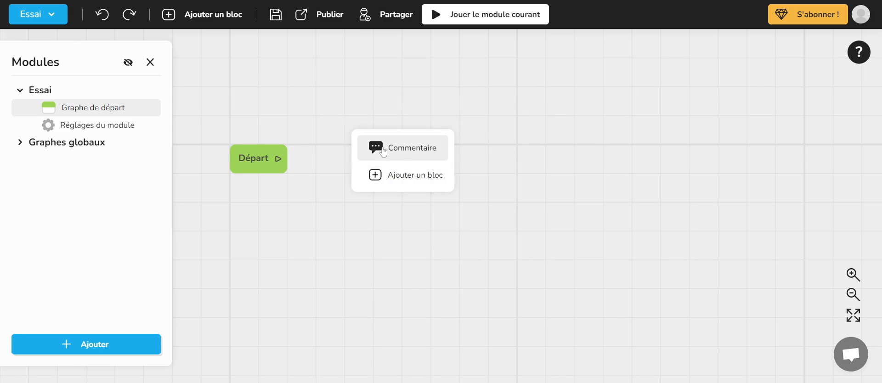
{"action": "left_click", "coordinate": [403, 156]}
{"action": "left_click", "coordinate": [403, 155]}
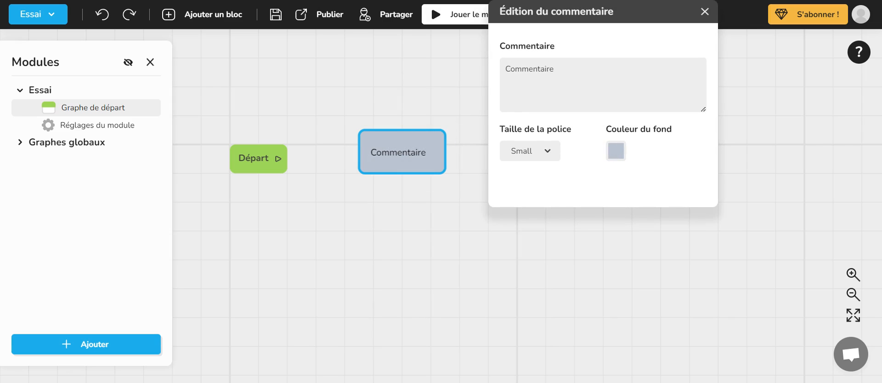
{"action": "type", "text": "des informjjjejej"}
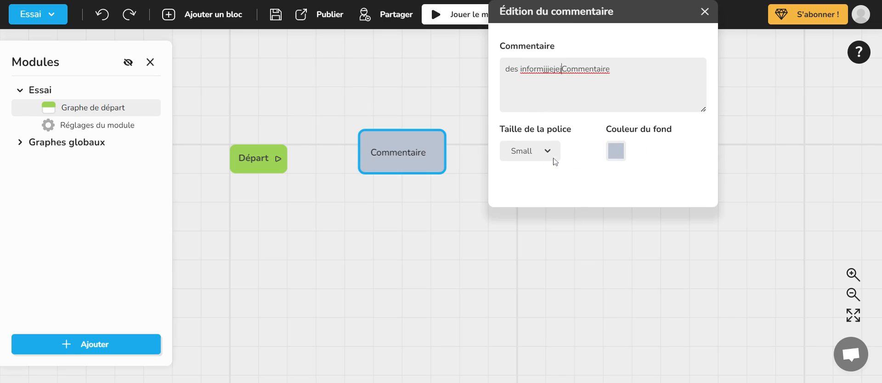
- Set the comment's font size to Large and its background colour to red D0021B, and close the comment editor
{"action": "left_click", "coordinate": [537, 161]}
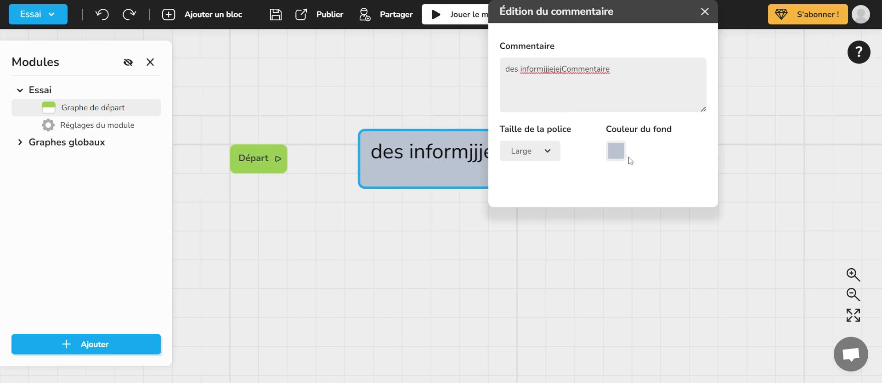
{"action": "left_click", "coordinate": [617, 152]}
{"action": "left_click", "coordinate": [563, 182]}
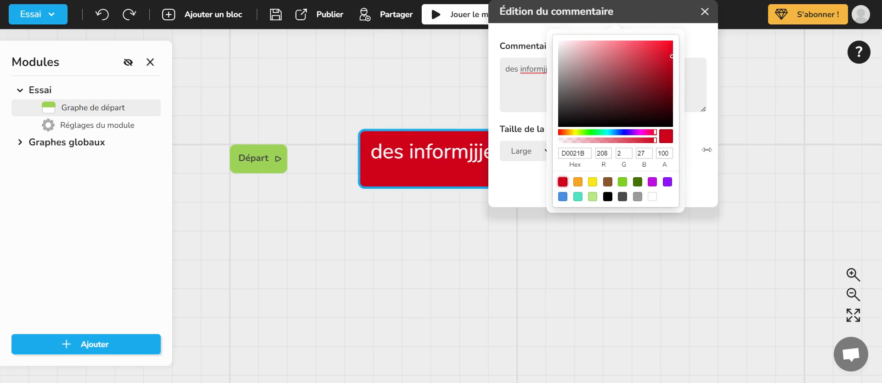
{"action": "left_click", "coordinate": [704, 11]}
- Move the red comment above the Départ block and delete it
{"action": "left_click_drag", "start_coordinate": [571, 129], "coordinate": [484, 83]}
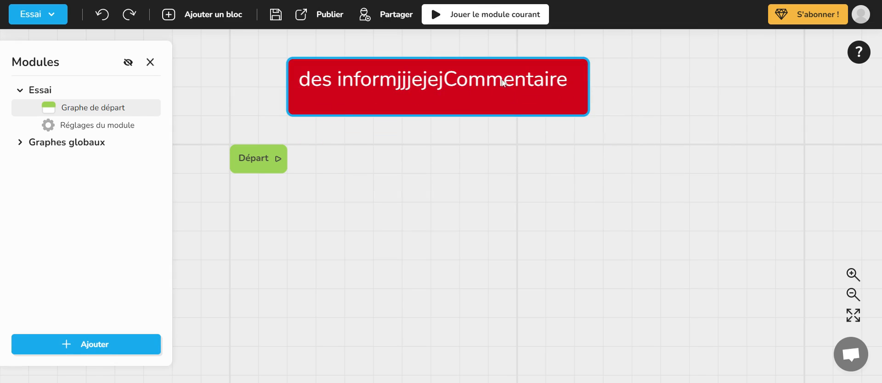
{"action": "right_click", "coordinate": [476, 99]}
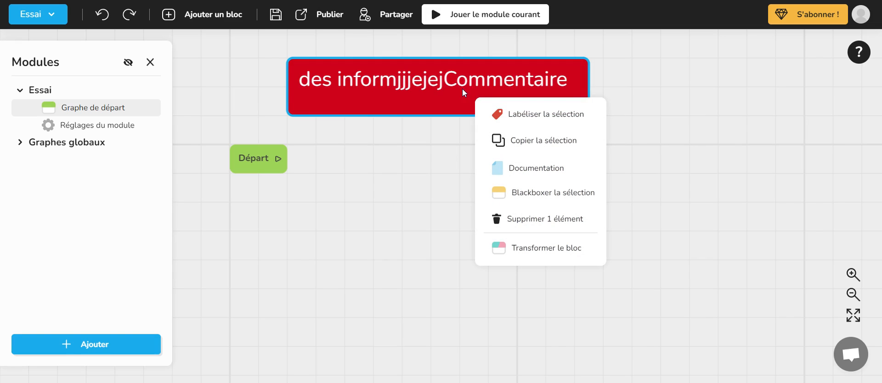
{"action": "left_click", "coordinate": [532, 224]}
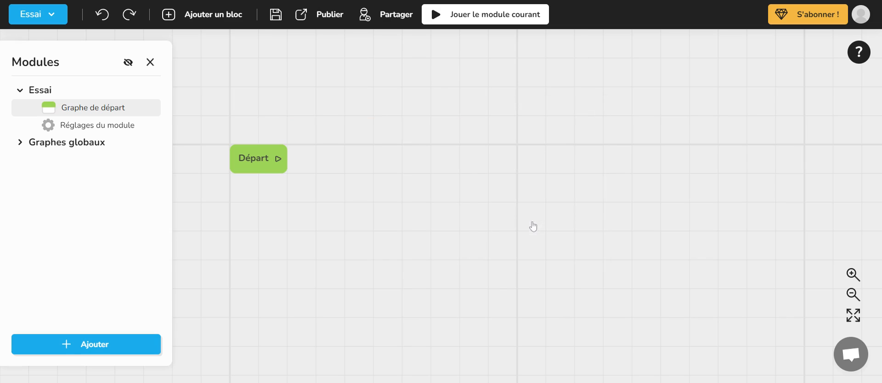
- Add a new default comment to the graph and shift it closer to the Départ block
{"action": "right_click", "coordinate": [445, 69]}
{"action": "left_click", "coordinate": [494, 94]}
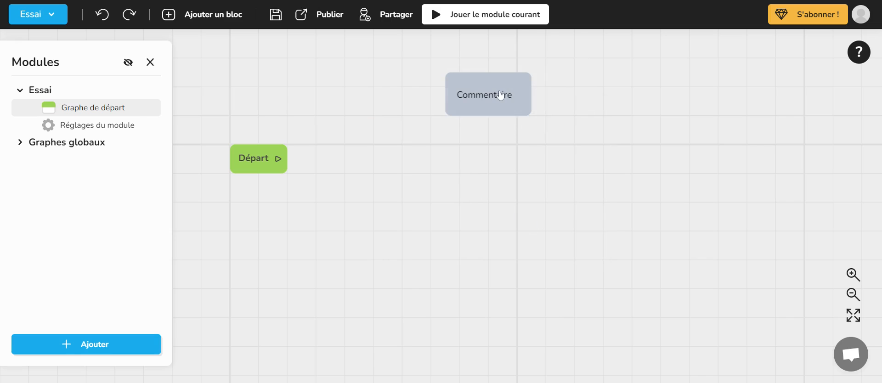
{"action": "left_click_drag", "start_coordinate": [500, 95], "coordinate": [442, 98]}
- Examine the start graph at several zoom levels, panning around the Départ and comment blocks
{"action": "scroll", "coordinate": [443, 98], "scroll_direction": "down", "scroll_amount": 3}
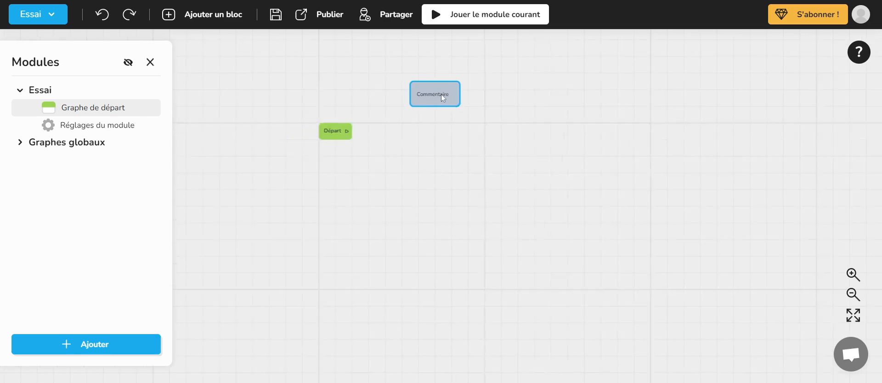
{"action": "scroll", "coordinate": [442, 98], "scroll_direction": "up", "scroll_amount": 3}
{"action": "scroll", "coordinate": [442, 98], "scroll_direction": "down", "scroll_amount": 3}
{"action": "scroll", "coordinate": [441, 95], "scroll_direction": "down", "scroll_amount": 4}
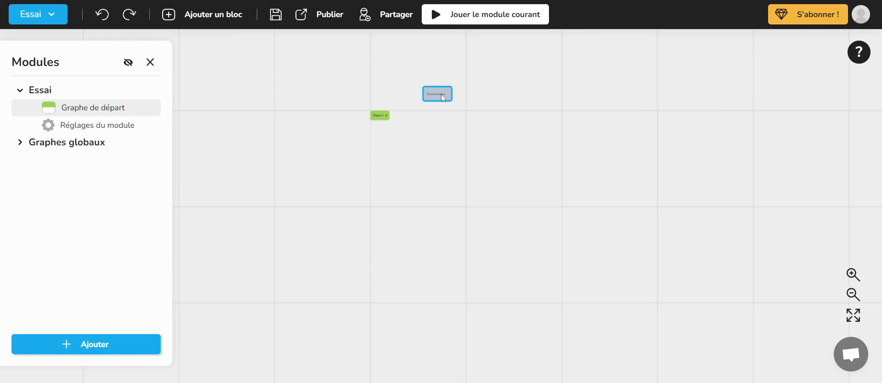
{"action": "left_click_drag", "start_coordinate": [581, 155], "coordinate": [488, 157]}
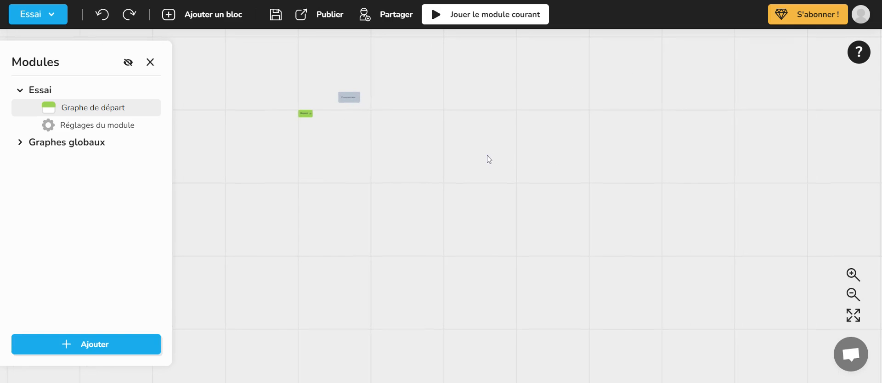
{"action": "scroll", "coordinate": [347, 97], "scroll_direction": "up", "scroll_amount": 5}
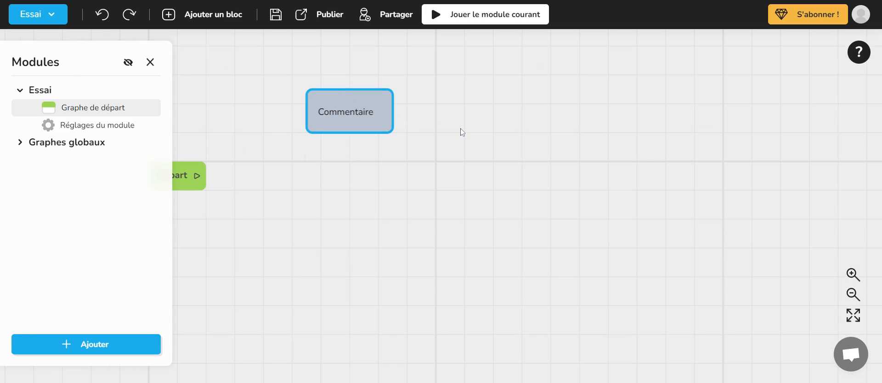
{"action": "left_click_drag", "start_coordinate": [309, 169], "coordinate": [420, 159]}
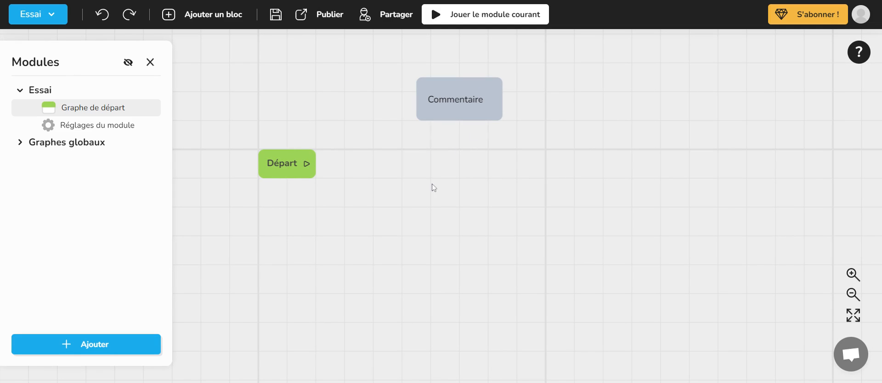
{"action": "left_click", "coordinate": [476, 118]}
{"action": "scroll", "coordinate": [407, 150], "scroll_direction": "up", "scroll_amount": 5}
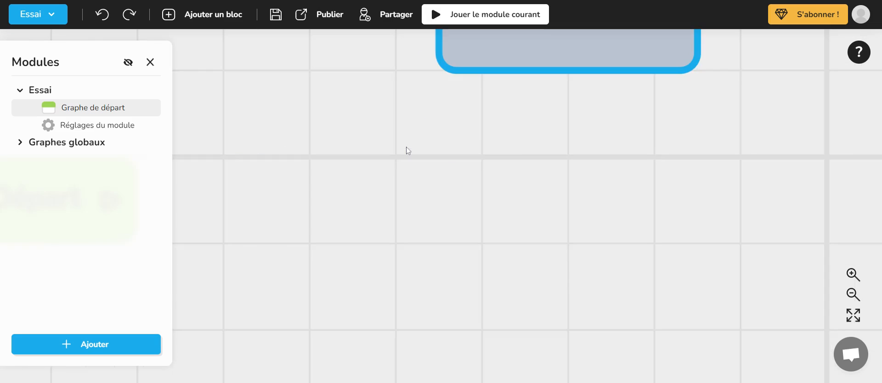
{"action": "scroll", "coordinate": [407, 153], "scroll_direction": "down", "scroll_amount": 3}
{"action": "left_click_drag", "start_coordinate": [399, 166], "coordinate": [458, 199]}
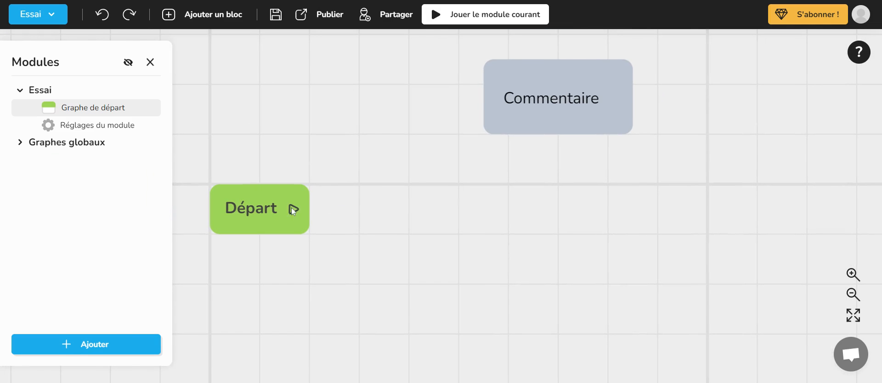
- Delete the remaining comment block from the start graph
{"action": "left_click", "coordinate": [540, 73]}
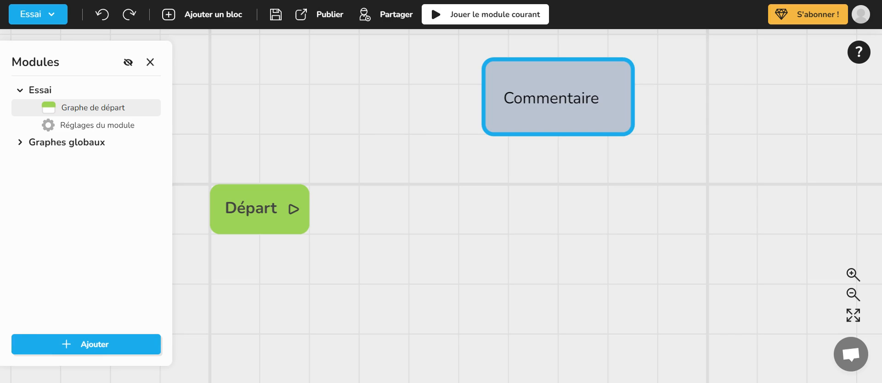
{"action": "right_click", "coordinate": [525, 81]}
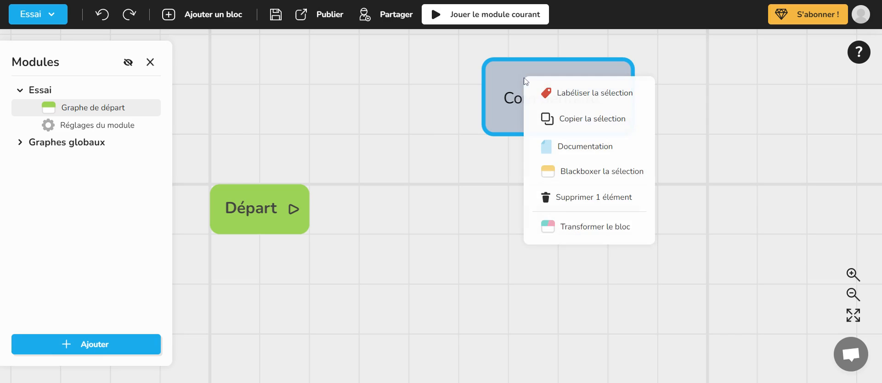
{"action": "left_click", "coordinate": [572, 198]}
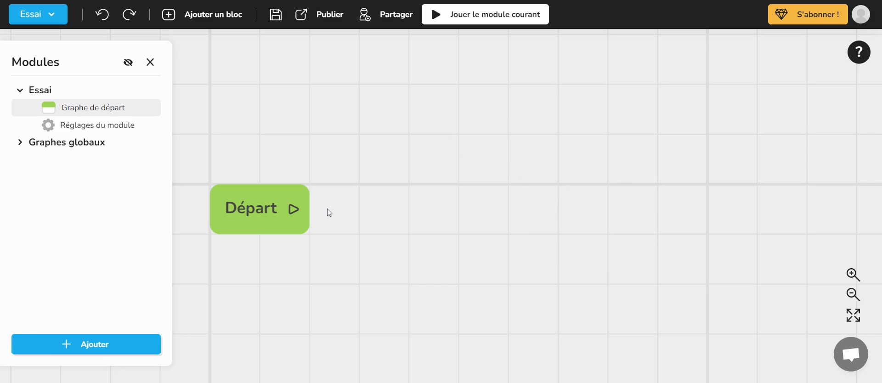
- Look at the available ways to add a block to the start graph without adding one
{"action": "scroll", "coordinate": [404, 171], "scroll_direction": "down", "scroll_amount": 2}
{"action": "left_click_drag", "start_coordinate": [458, 162], "coordinate": [427, 130]}
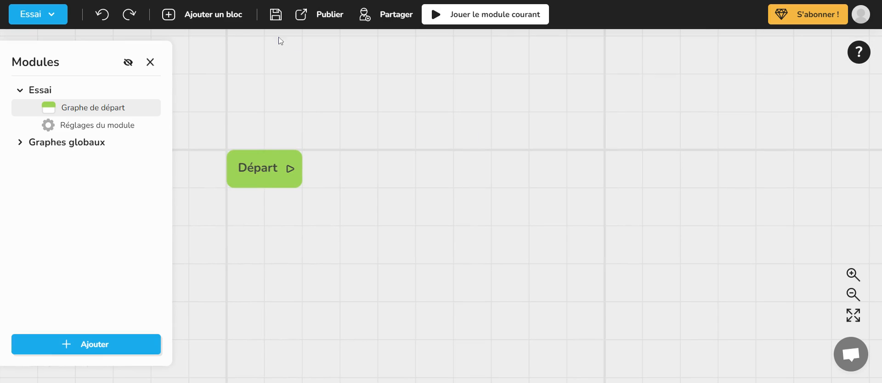
{"action": "left_click", "coordinate": [210, 17]}
{"action": "left_click", "coordinate": [209, 16]}
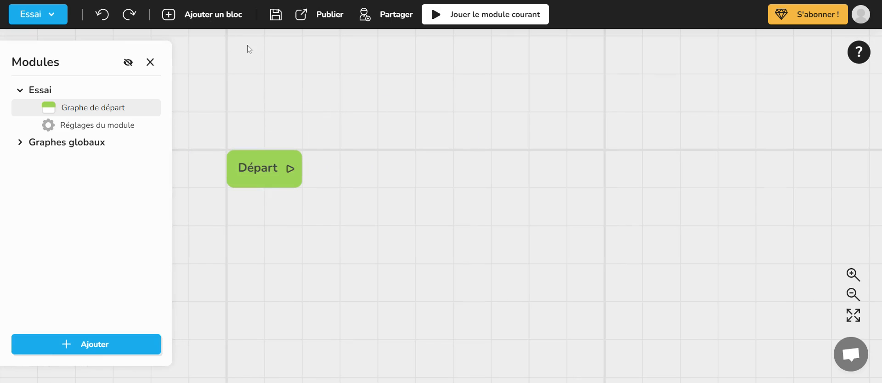
{"action": "right_click", "coordinate": [451, 119]}
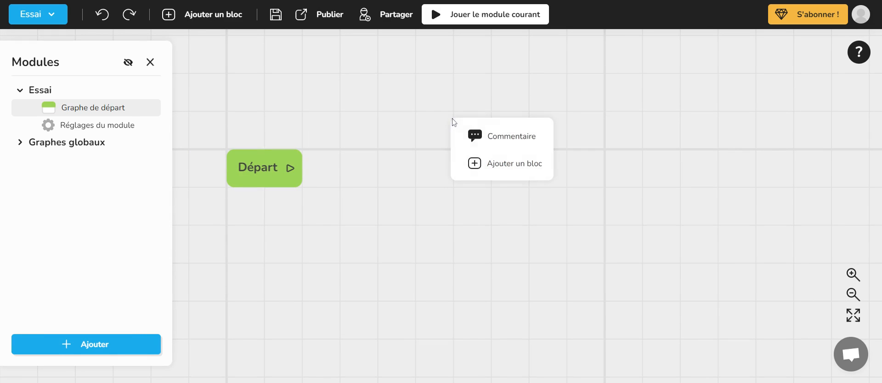
{"action": "left_click", "coordinate": [390, 131]}
- Pull a connection from the Départ block onto empty canvas and browse the connectable blocks without choosing one
{"action": "left_click_drag", "start_coordinate": [289, 172], "coordinate": [366, 111]}
{"action": "left_click", "coordinate": [340, 107]}
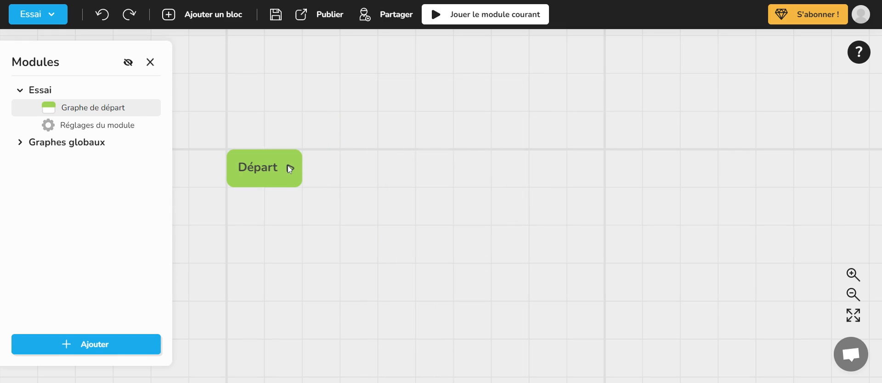
{"action": "left_click_drag", "start_coordinate": [290, 169], "coordinate": [449, 88]}
{"action": "scroll", "coordinate": [505, 202], "scroll_direction": "down", "scroll_amount": 2}
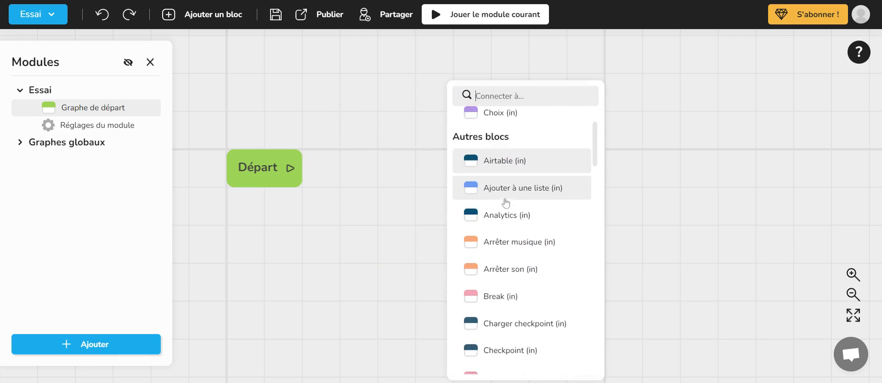
{"action": "scroll", "coordinate": [505, 200], "scroll_direction": "down", "scroll_amount": 1}
{"action": "left_click", "coordinate": [362, 126]}
{"action": "left_click_drag", "start_coordinate": [413, 124], "coordinate": [418, 144]}
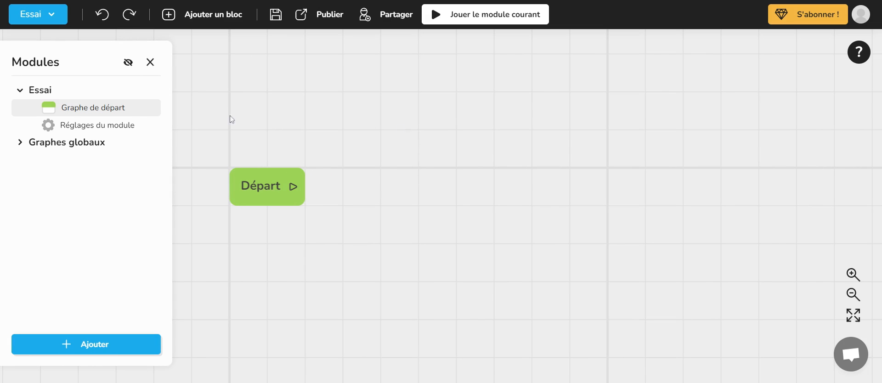
- Review the Essai module's general, character and app style settings, including the display options for Personnages
{"action": "left_click", "coordinate": [130, 130]}
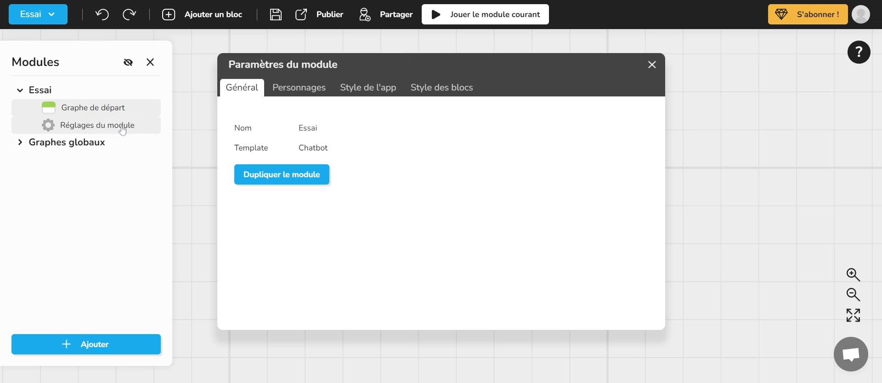
{"action": "left_click", "coordinate": [299, 92]}
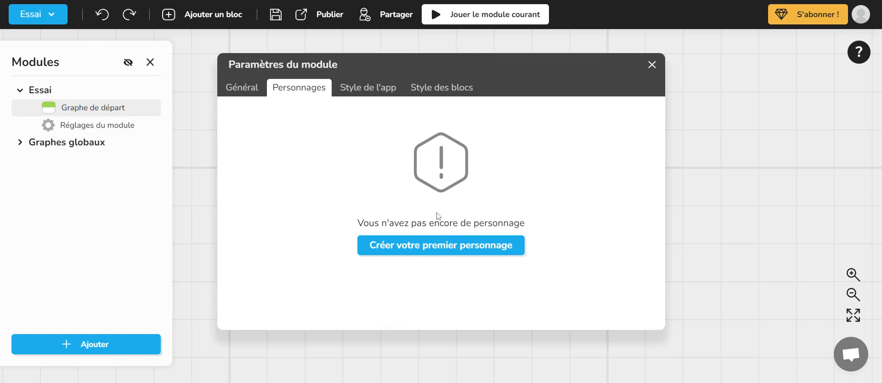
{"action": "left_click", "coordinate": [363, 87]}
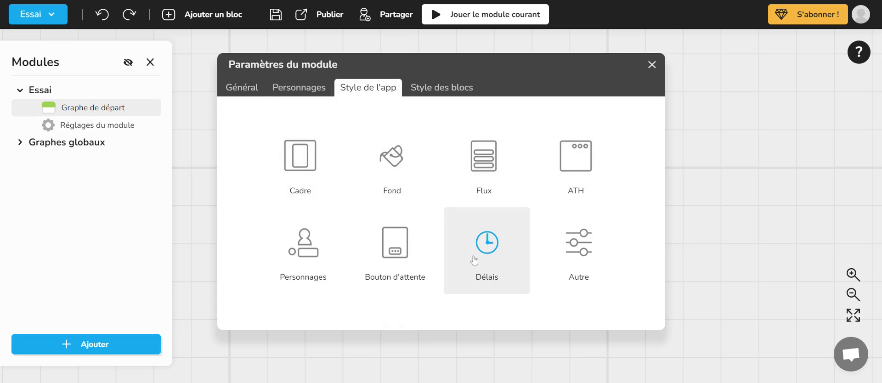
{"action": "left_click", "coordinate": [310, 247]}
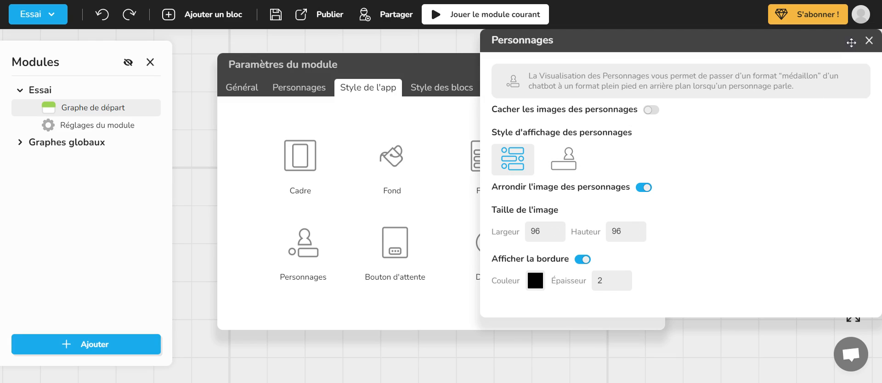
{"action": "left_click", "coordinate": [867, 40]}
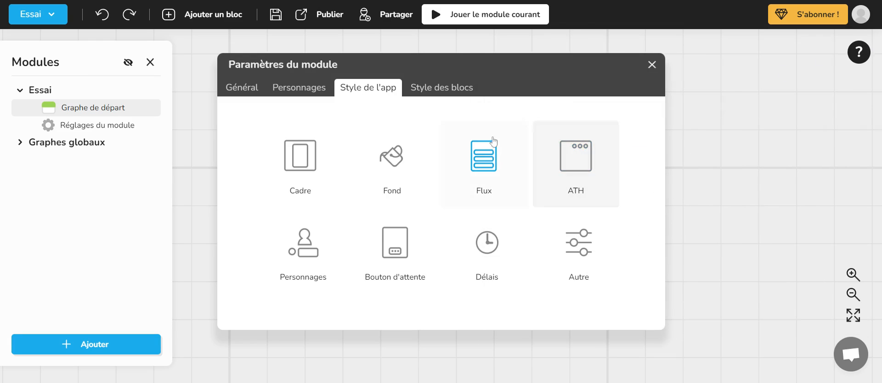
- Review the module's block style categories and the Dialogues style options, and close the module settings
{"action": "left_click", "coordinate": [432, 89]}
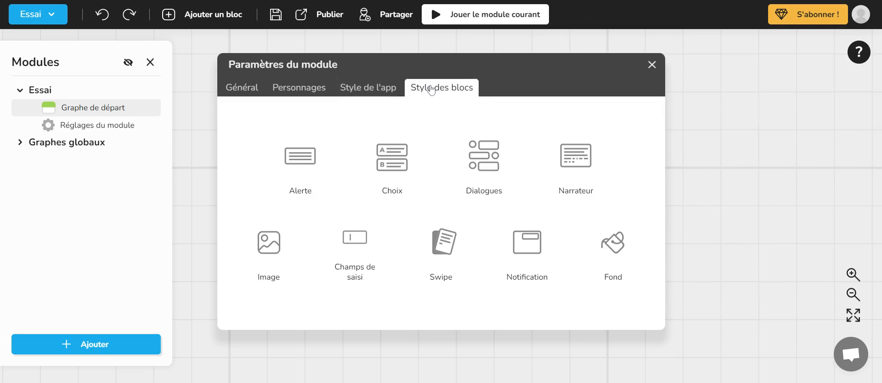
{"action": "left_click", "coordinate": [483, 173]}
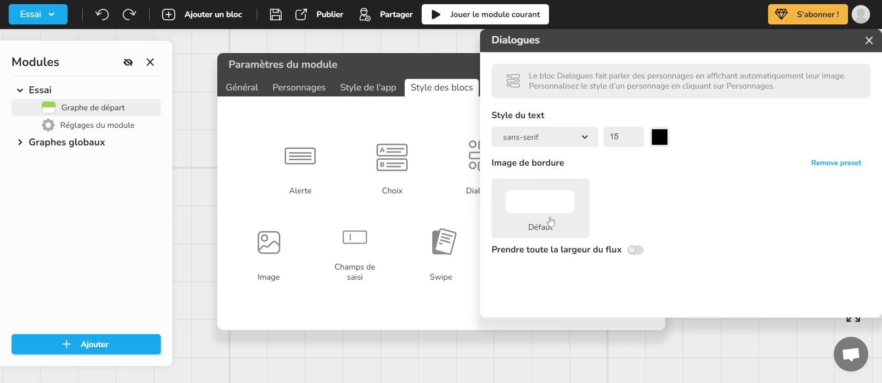
{"action": "left_click", "coordinate": [869, 41]}
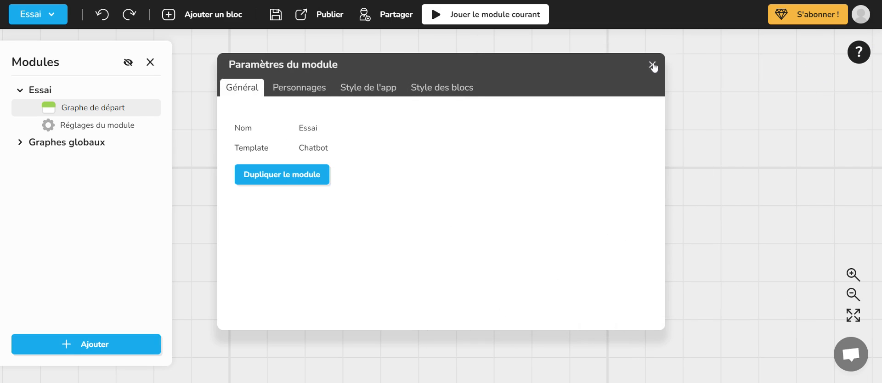
{"action": "left_click", "coordinate": [652, 66]}
- Reopen the Essai module settings to compare the app style and block style categories, and close them
{"action": "left_click", "coordinate": [130, 136]}
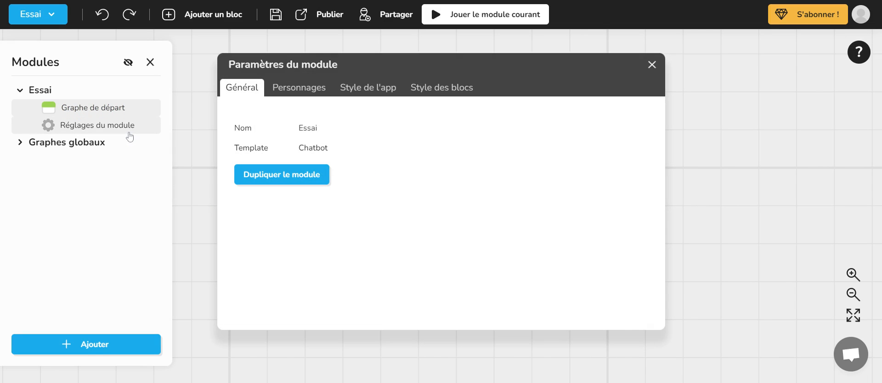
{"action": "left_click", "coordinate": [354, 90]}
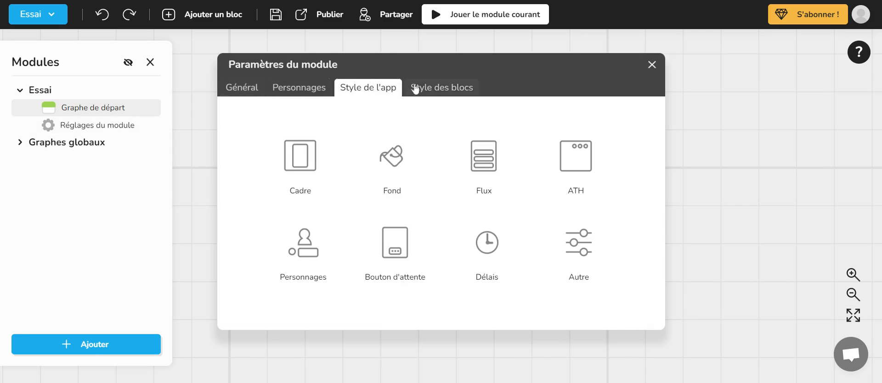
{"action": "left_click", "coordinate": [439, 90]}
{"action": "left_click", "coordinate": [354, 92]}
{"action": "left_click", "coordinate": [420, 89]}
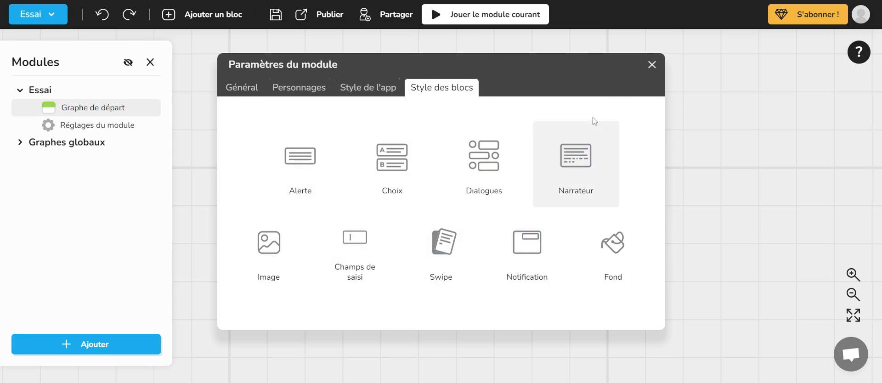
{"action": "left_click", "coordinate": [651, 64]}
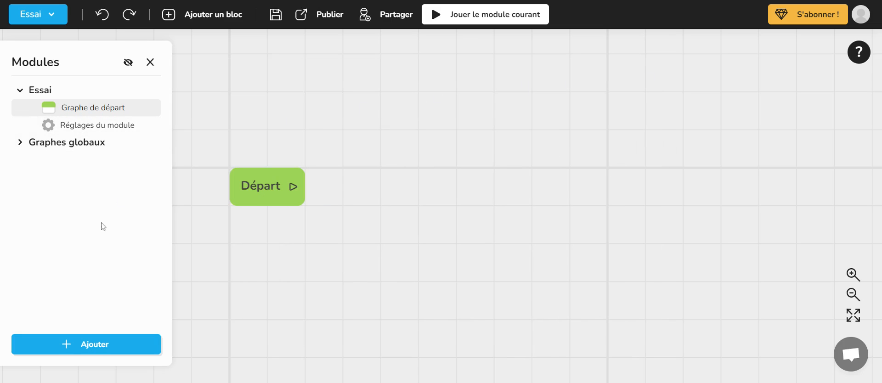
{"action": "left_click", "coordinate": [98, 351]}
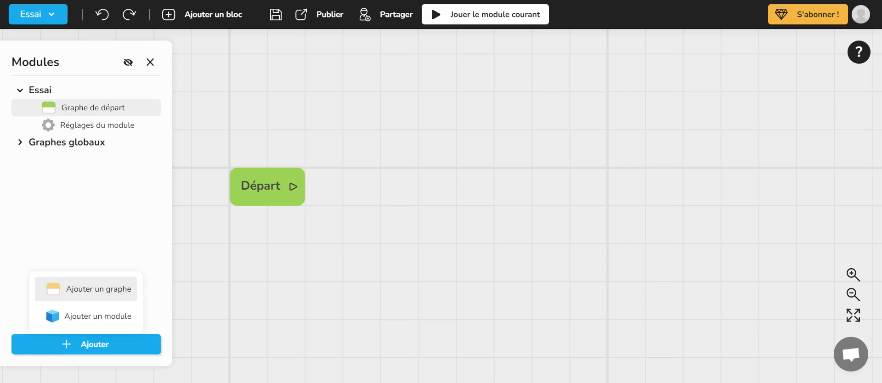
{"action": "scroll", "coordinate": [299, 236], "scroll_direction": "down", "scroll_amount": 3}
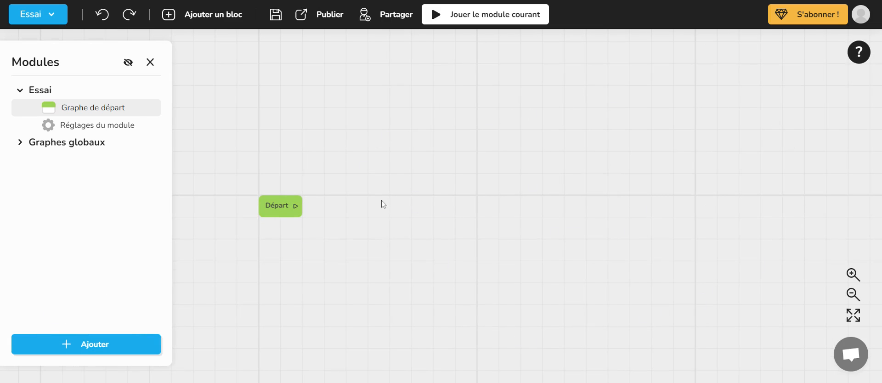
{"action": "scroll", "coordinate": [383, 203], "scroll_direction": "up", "scroll_amount": 3}
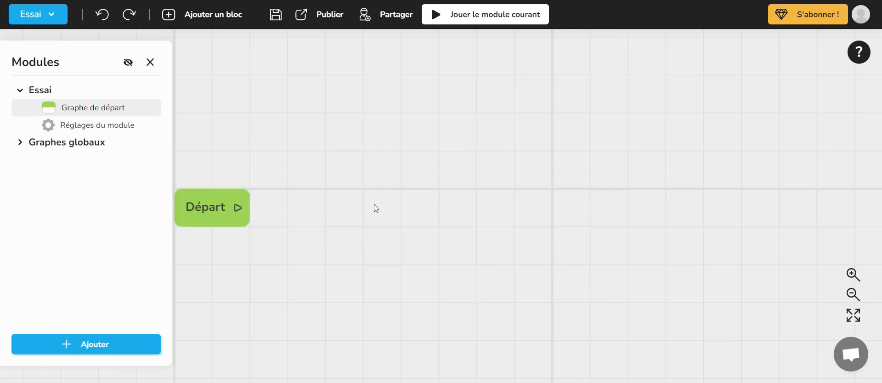
{"action": "scroll", "coordinate": [339, 205], "scroll_direction": "up", "scroll_amount": 3}
{"action": "scroll", "coordinate": [339, 205], "scroll_direction": "down", "scroll_amount": 5}
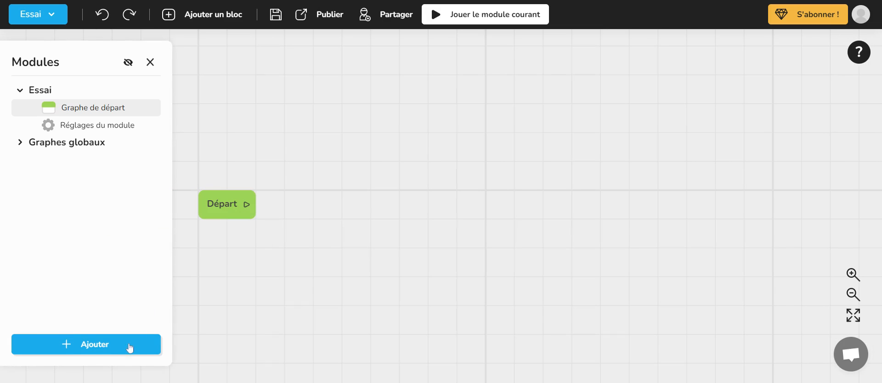
- Add a graph named "partie 1" to the Essai module
{"action": "left_click", "coordinate": [96, 352]}
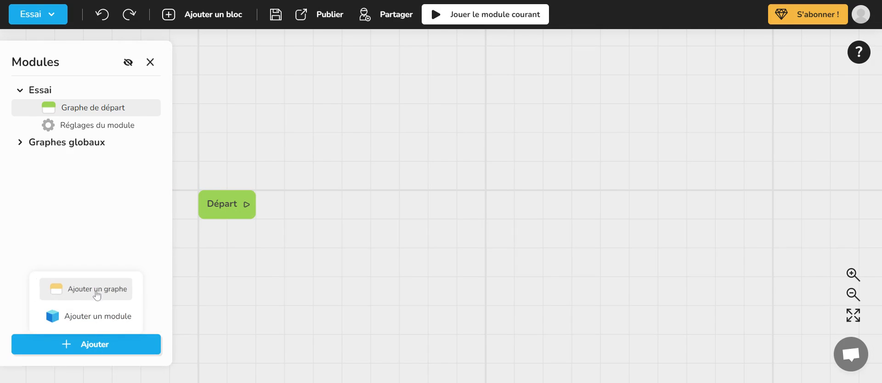
{"action": "left_click", "coordinate": [97, 290]}
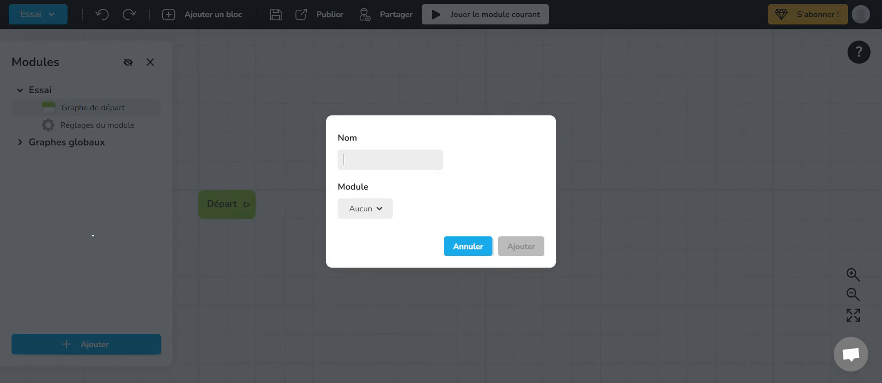
{"action": "type", "text": "partie 1"}
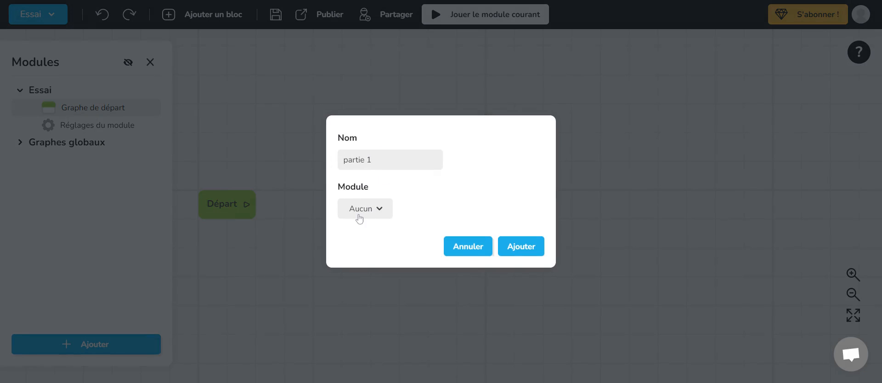
{"action": "left_click", "coordinate": [358, 214]}
{"action": "left_click", "coordinate": [356, 233]}
{"action": "left_click", "coordinate": [529, 251]}
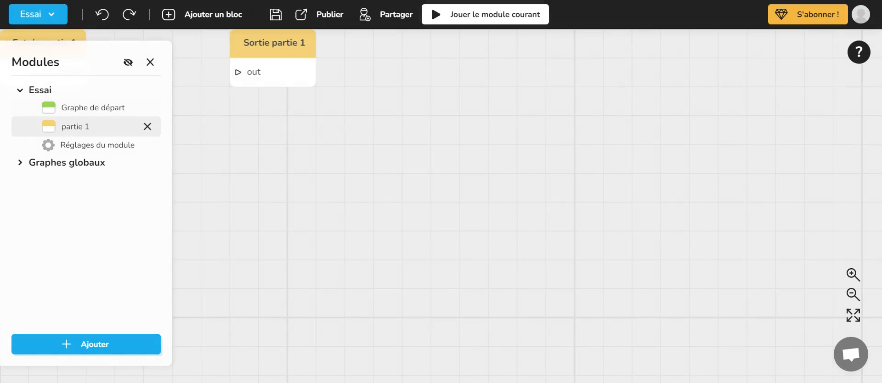
- Move the Sortie partie 1 block farther from Entrée partie 1 and slightly lower, and compare this graph with the start graph
{"action": "left_click_drag", "start_coordinate": [239, 140], "coordinate": [468, 230]}
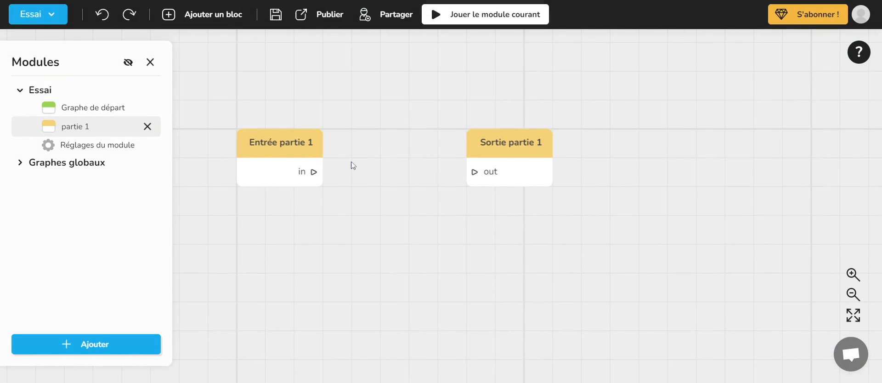
{"action": "left_click_drag", "start_coordinate": [504, 135], "coordinate": [662, 163]}
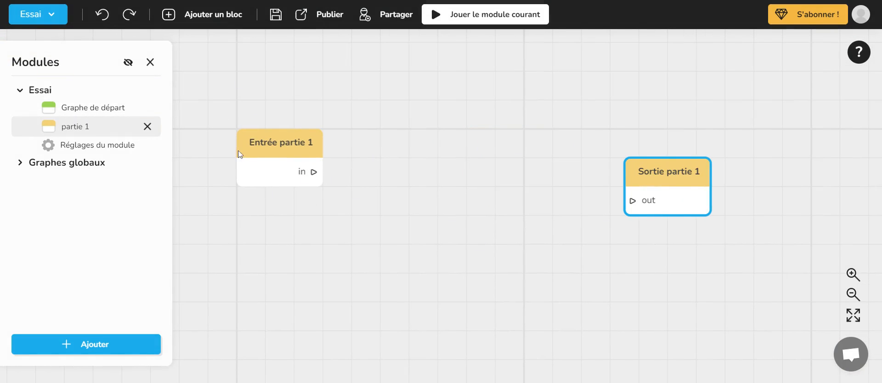
{"action": "left_click", "coordinate": [61, 107]}
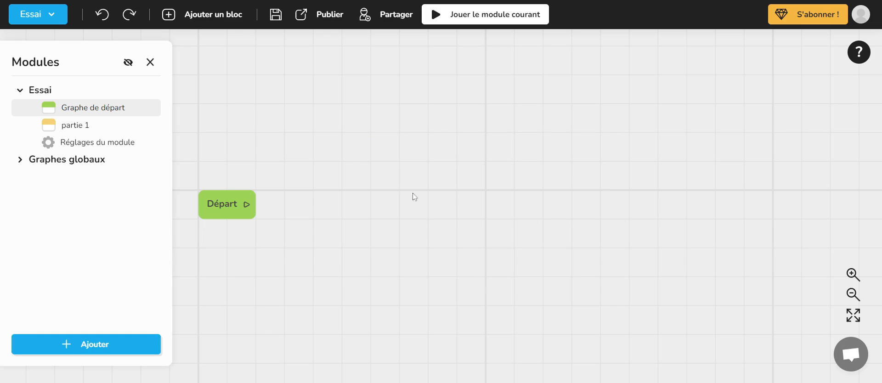
{"action": "left_click", "coordinate": [102, 128]}
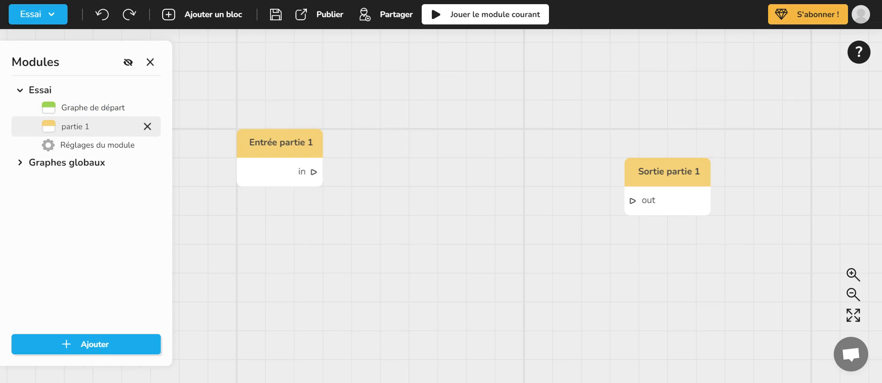
- Add a second graph named "partie 2" to the Essai module
{"action": "left_click", "coordinate": [93, 345]}
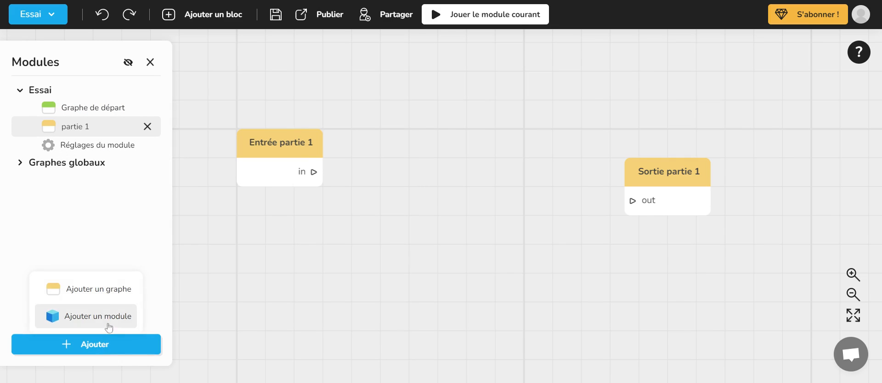
{"action": "left_click", "coordinate": [108, 292]}
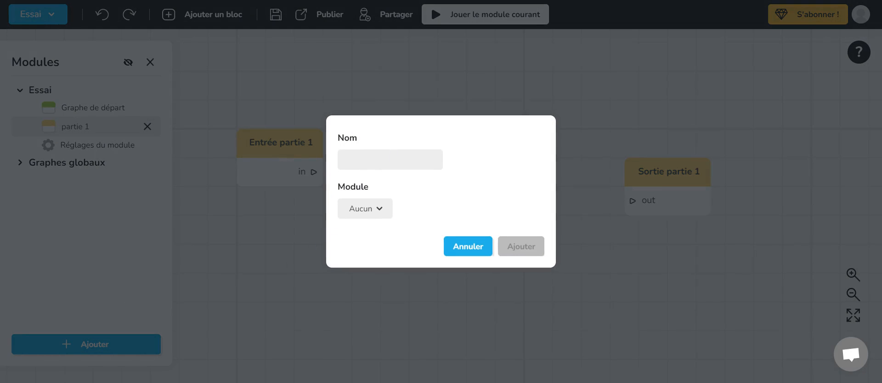
{"action": "type", "text": "partie 2"}
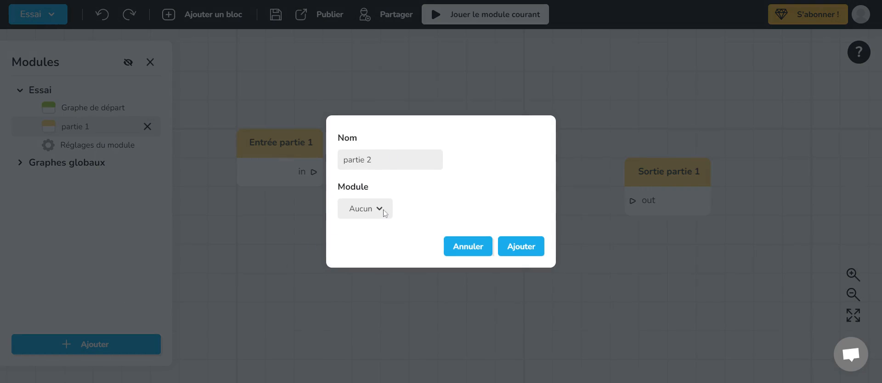
{"action": "left_click", "coordinate": [376, 233]}
{"action": "left_click", "coordinate": [531, 247]}
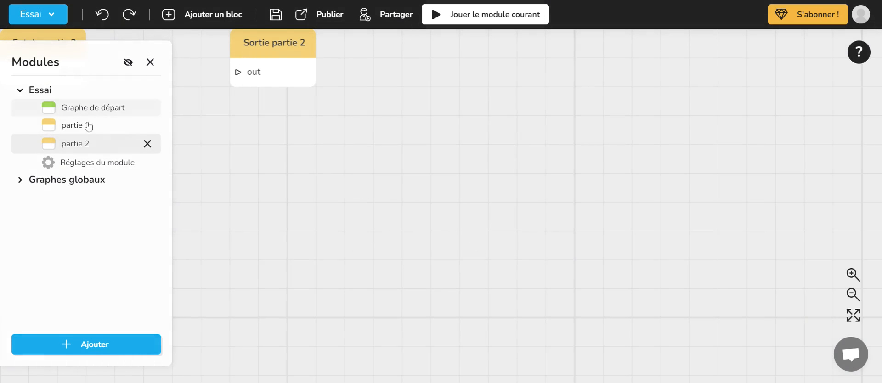
{"action": "left_click_drag", "start_coordinate": [258, 181], "coordinate": [492, 250]}
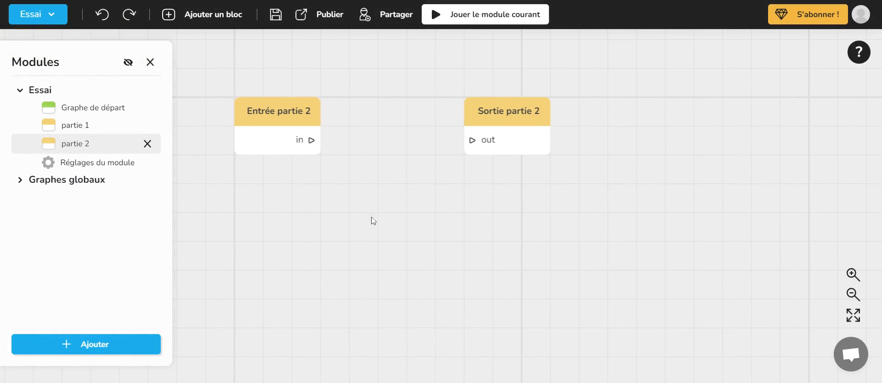
- Move the Sortie partie 2 block farther from Entrée partie 2 and slightly lower, and align the Entrée partie 2 block horizontally with it
{"action": "left_click_drag", "start_coordinate": [495, 125], "coordinate": [611, 139]}
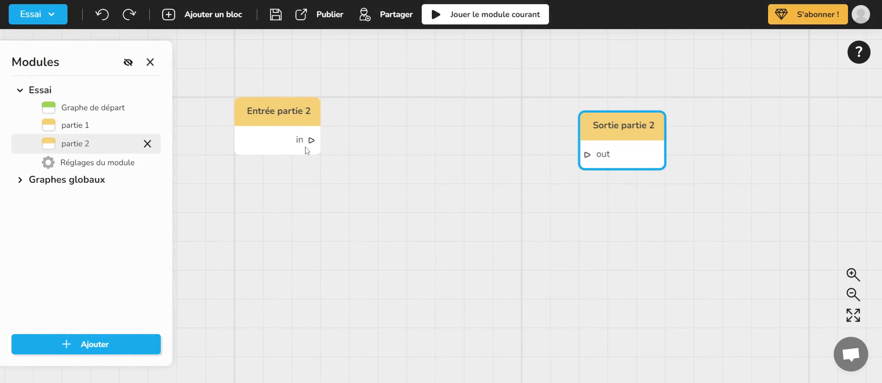
{"action": "left_click_drag", "start_coordinate": [310, 140], "coordinate": [362, 141]}
{"action": "left_click", "coordinate": [586, 204]}
{"action": "left_click_drag", "start_coordinate": [312, 141], "coordinate": [367, 140]}
{"action": "left_click", "coordinate": [595, 183]}
{"action": "left_click_drag", "start_coordinate": [488, 187], "coordinate": [490, 184]}
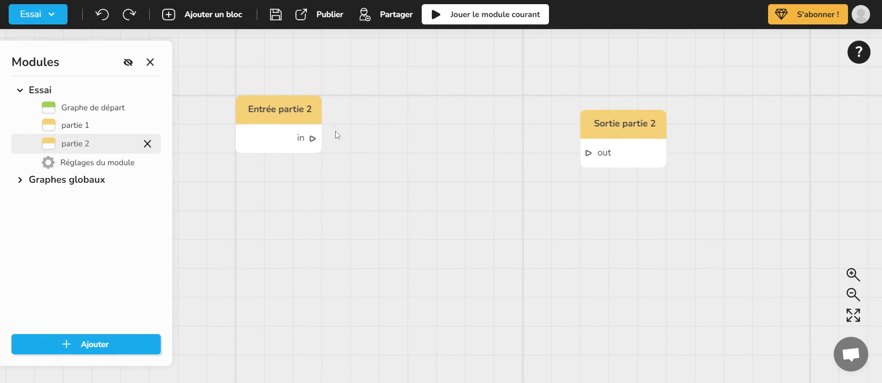
{"action": "left_click", "coordinate": [280, 116]}
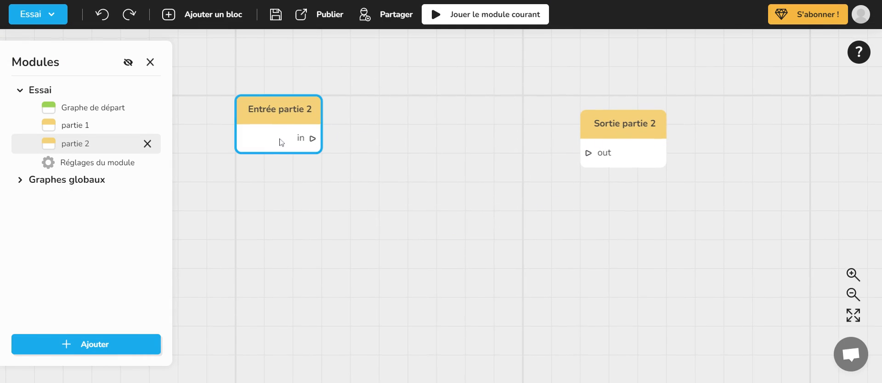
{"action": "left_click_drag", "start_coordinate": [294, 121], "coordinate": [285, 128]}
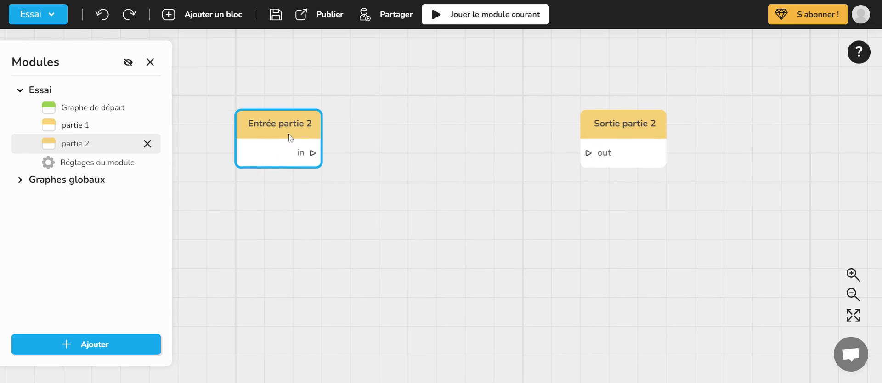
- Open the partie 1 graph and examine its Entrée partie 1 output and Sortie partie 1 block
{"action": "left_click", "coordinate": [92, 130]}
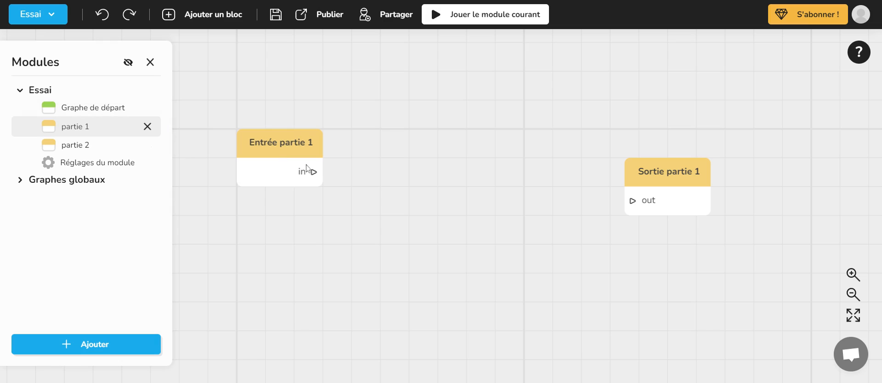
{"action": "left_click_drag", "start_coordinate": [316, 173], "coordinate": [405, 146]}
{"action": "left_click", "coordinate": [376, 137]}
{"action": "left_click", "coordinate": [656, 191]}
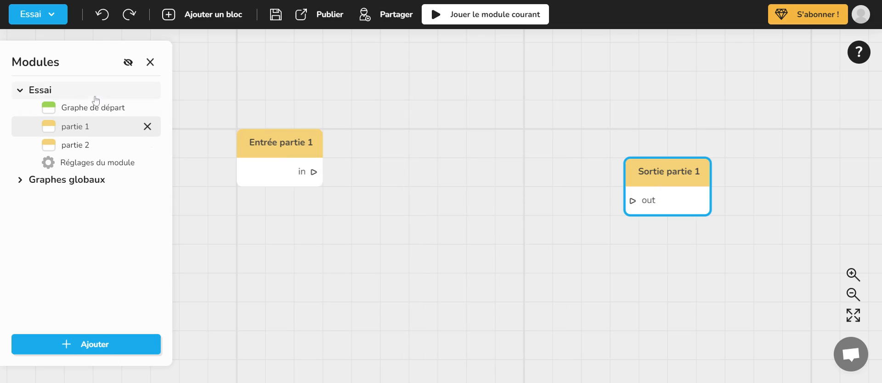
{"action": "left_click", "coordinate": [278, 152]}
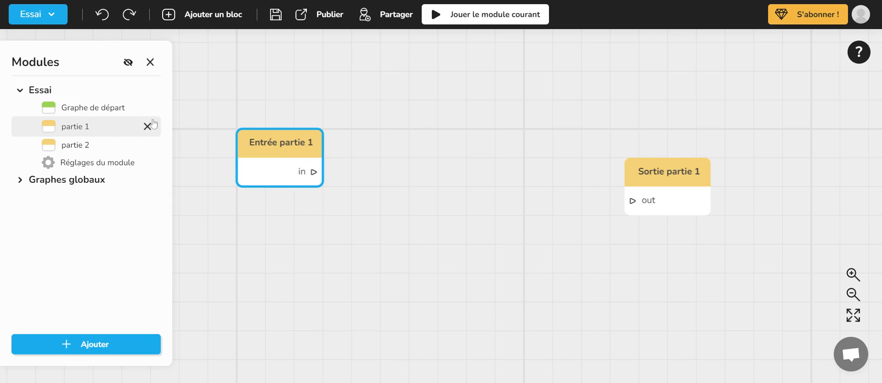
- Return to the start graph of the Essai module and save the project
{"action": "left_click", "coordinate": [92, 109]}
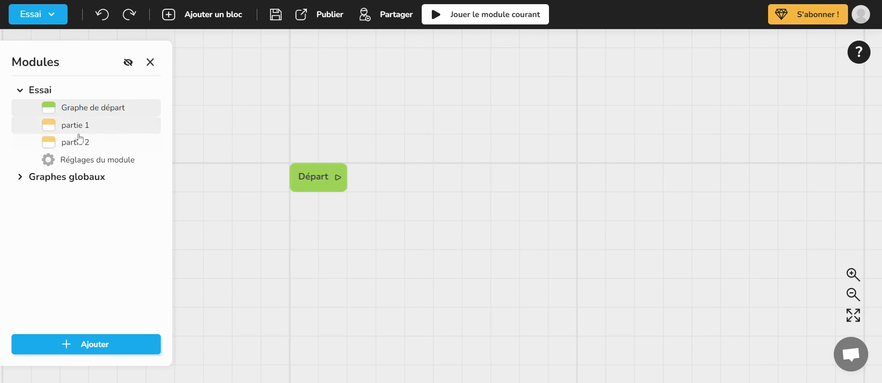
{"action": "left_click", "coordinate": [274, 15]}
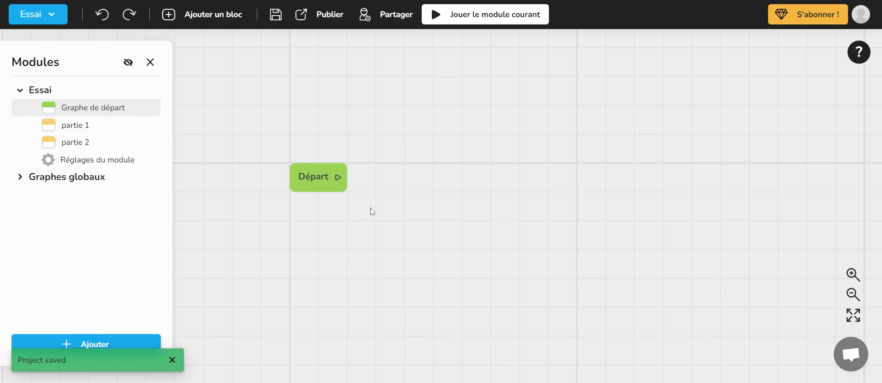
- Add an Alerte block connected to the output of the Départ block
{"action": "left_click_drag", "start_coordinate": [398, 193], "coordinate": [323, 179]}
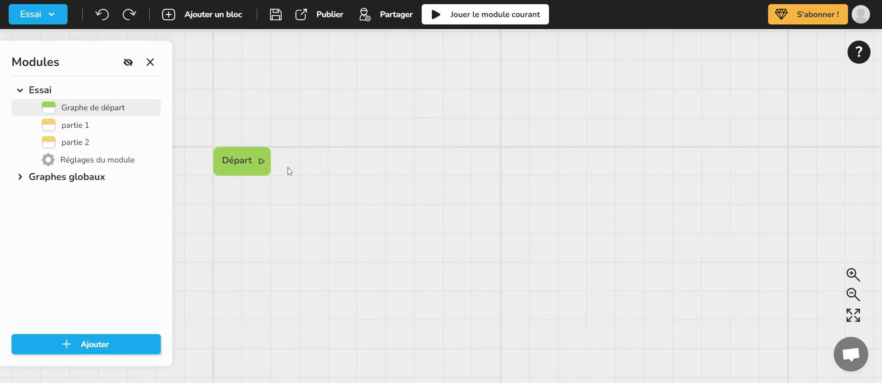
{"action": "left_click_drag", "start_coordinate": [262, 162], "coordinate": [372, 90]}
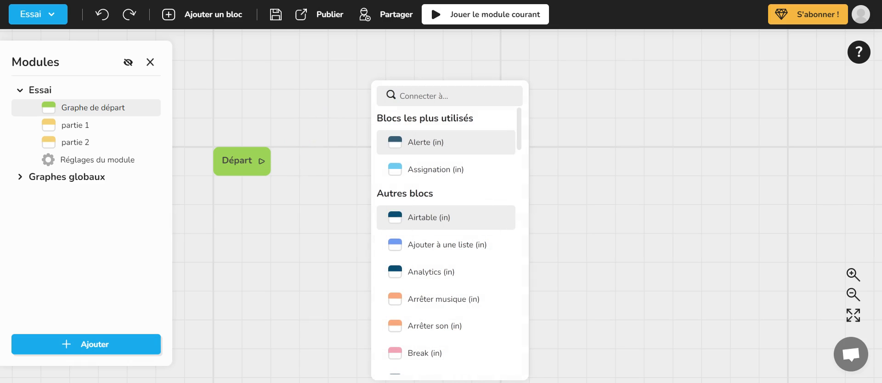
{"action": "left_click", "coordinate": [429, 148]}
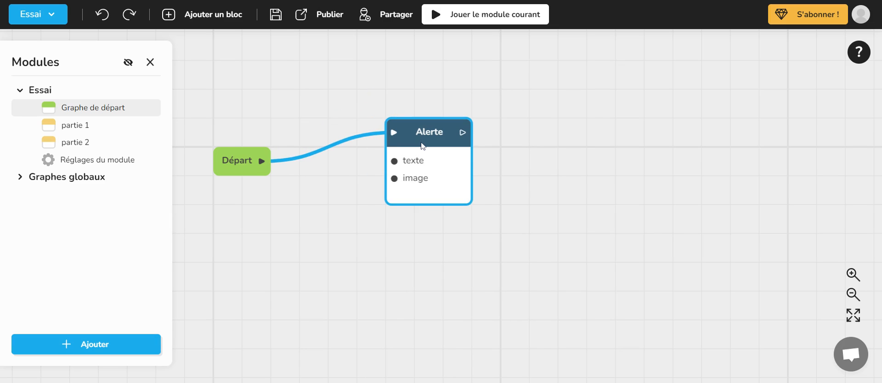
- Review the Alerte block's text and image options, set its text to "bonjour", and close the block editor
{"action": "double_click", "coordinate": [422, 144]}
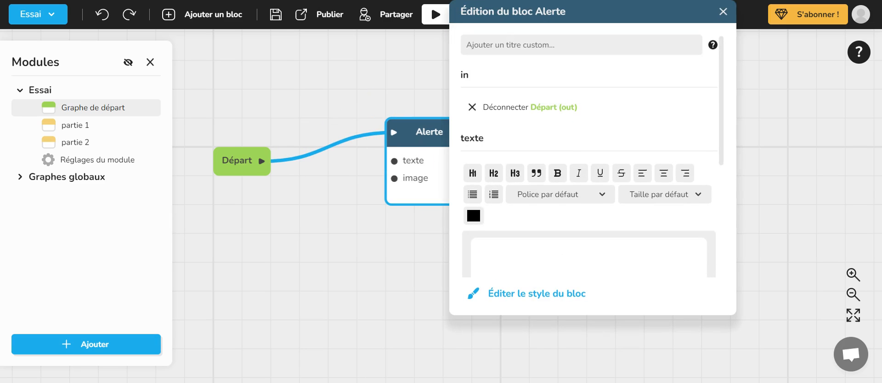
{"action": "scroll", "coordinate": [588, 161], "scroll_direction": "down", "scroll_amount": 5}
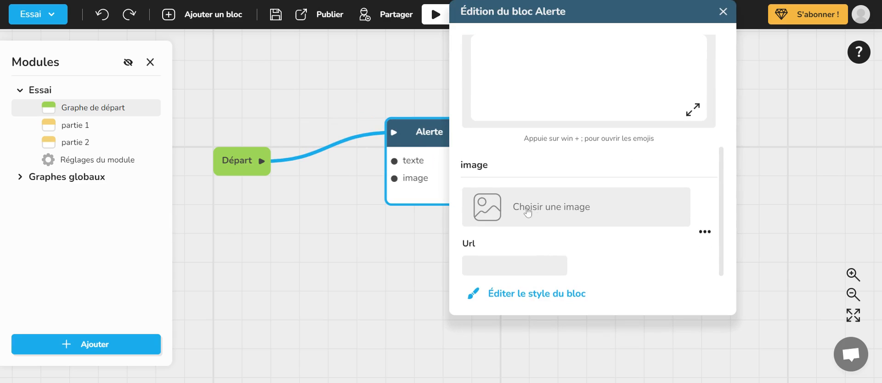
{"action": "scroll", "coordinate": [589, 161], "scroll_direction": "up", "scroll_amount": 1}
{"action": "scroll", "coordinate": [589, 161], "scroll_direction": "up", "scroll_amount": 4}
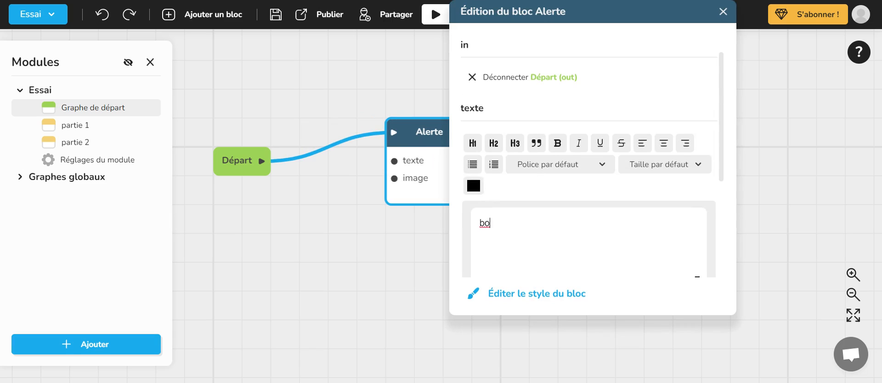
{"action": "type", "text": "njour"}
{"action": "left_click", "coordinate": [723, 13]}
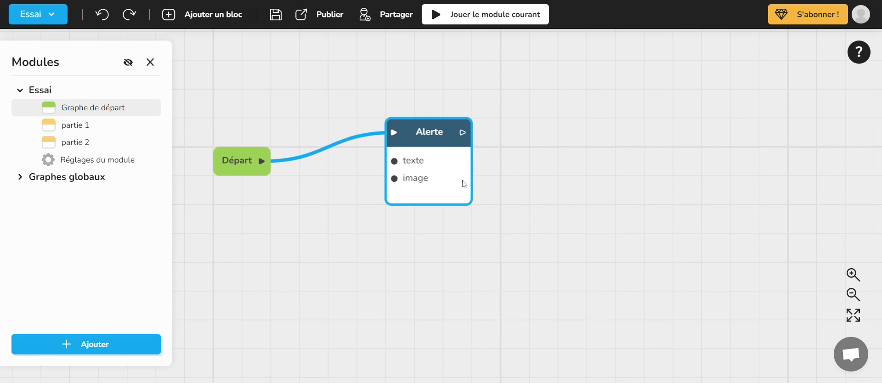
- Label the Alerte block with the green bookmark label
{"action": "right_click", "coordinate": [516, 138]}
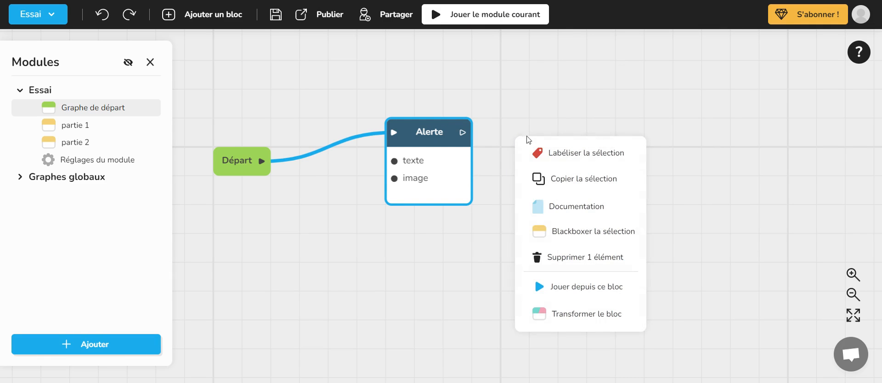
{"action": "left_click", "coordinate": [572, 156]}
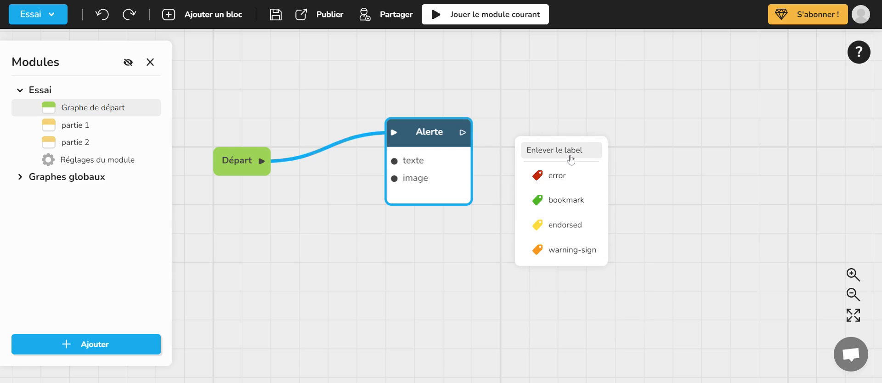
{"action": "left_click", "coordinate": [563, 200]}
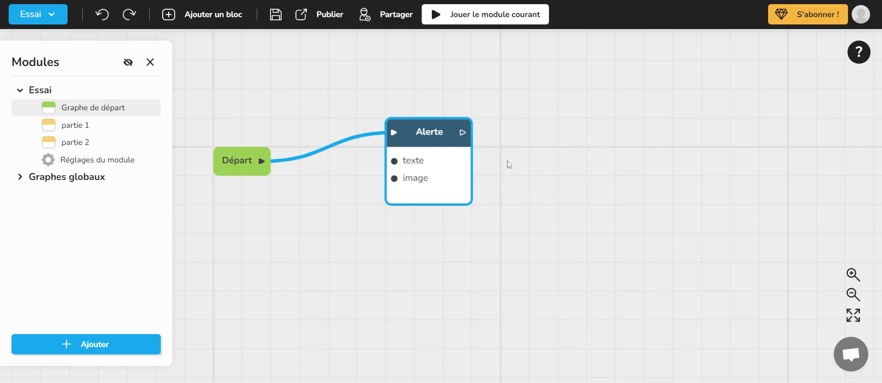
- Delete the Alerte block from the start graph and undo the deletion
{"action": "right_click", "coordinate": [464, 158]}
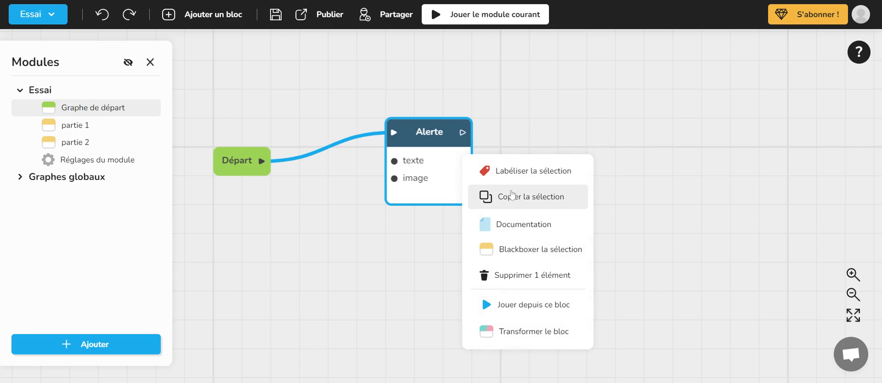
{"action": "left_click", "coordinate": [517, 274]}
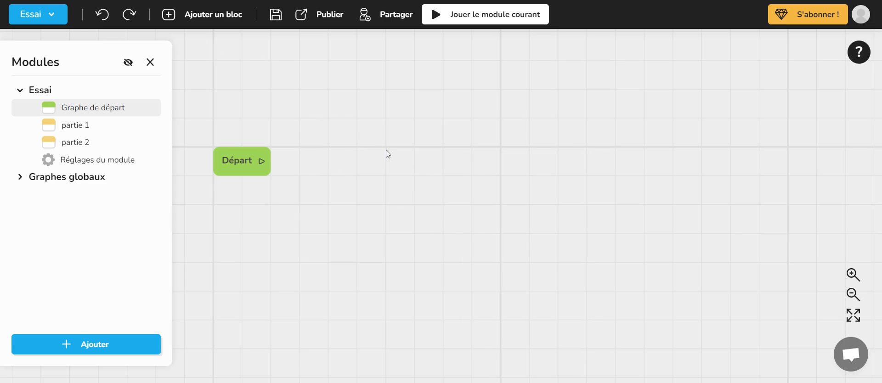
{"action": "key", "text": "ctrl+z"}
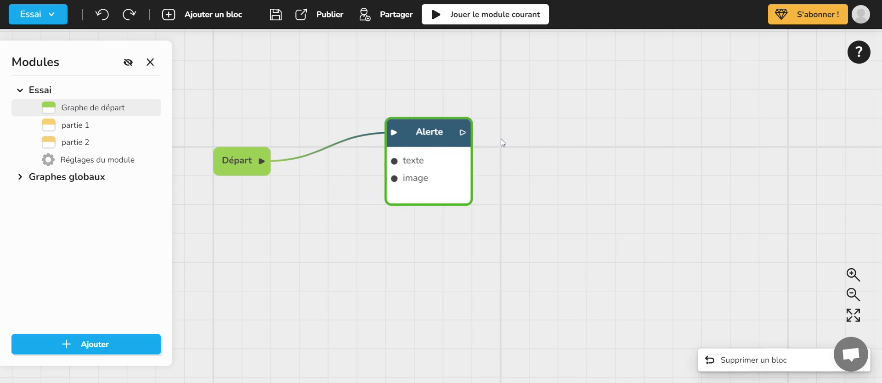
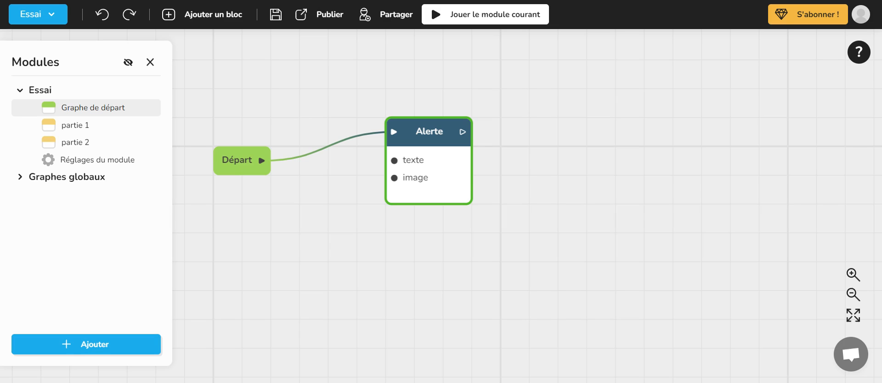
- Remove the label from the Alerte block and deselect the block
{"action": "scroll", "coordinate": [593, 225], "scroll_direction": "down", "scroll_amount": 2}
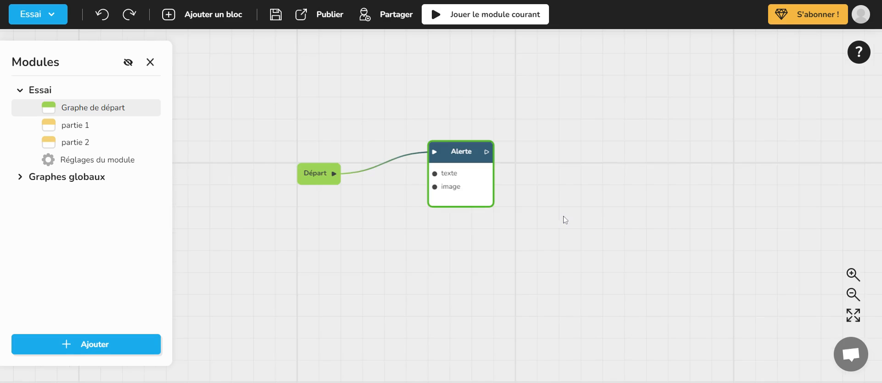
{"action": "scroll", "coordinate": [556, 225], "scroll_direction": "up", "scroll_amount": 2}
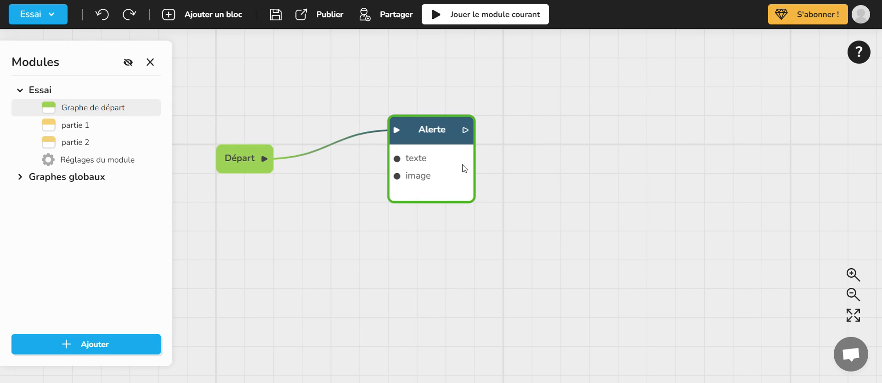
{"action": "right_click", "coordinate": [525, 161]}
{"action": "left_click", "coordinate": [445, 168]}
{"action": "right_click", "coordinate": [469, 164]}
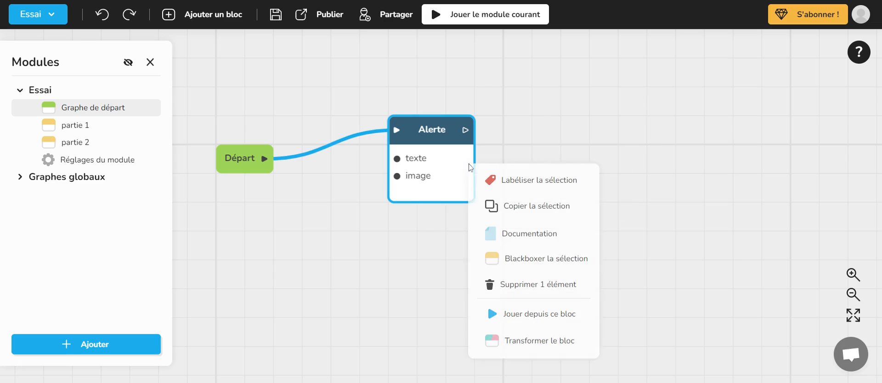
{"action": "left_click", "coordinate": [517, 182]}
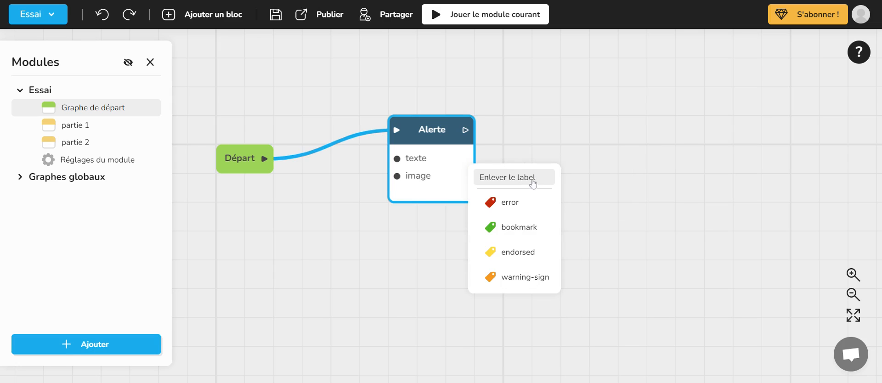
{"action": "left_click", "coordinate": [517, 179]}
{"action": "left_click", "coordinate": [543, 151]}
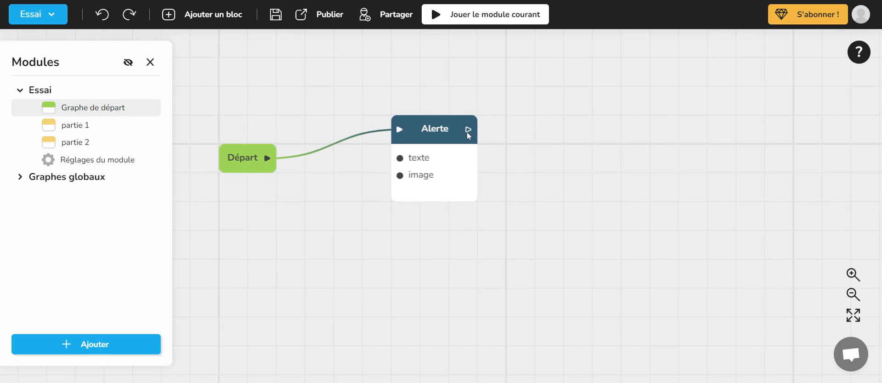
- Play the current module to test the Alerte block, and close the test window
{"action": "left_click", "coordinate": [439, 131]}
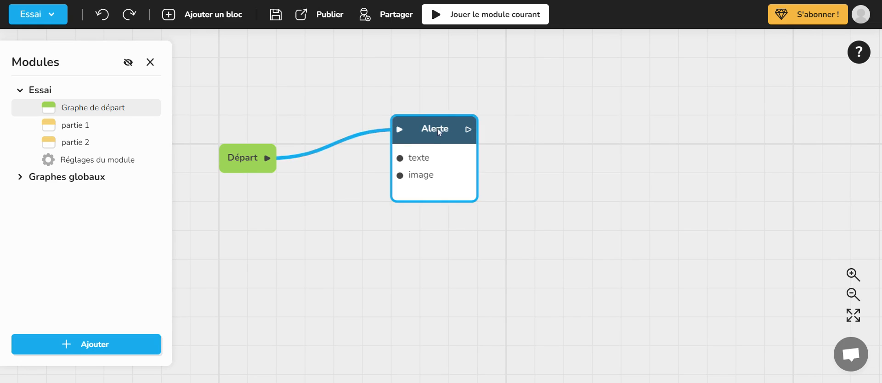
{"action": "left_click", "coordinate": [426, 106]}
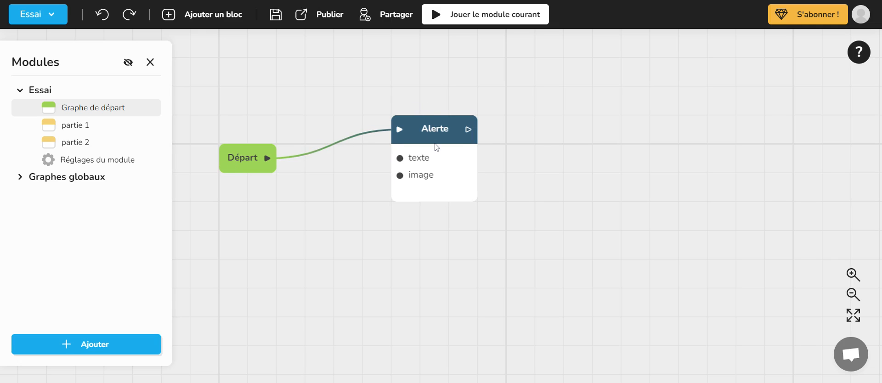
{"action": "left_click", "coordinate": [485, 18]}
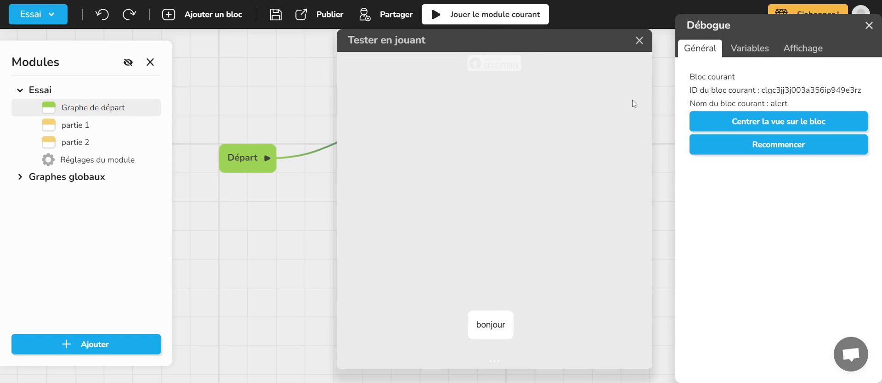
{"action": "left_click", "coordinate": [639, 41]}
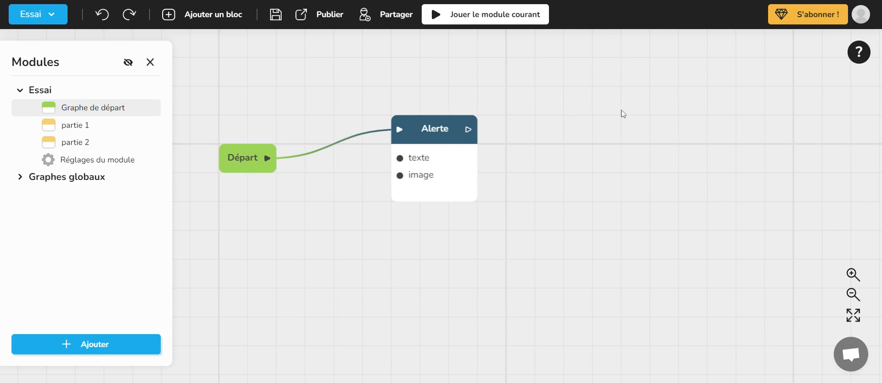
- Move the Alerte block farther right of the Départ block, with its input level with the Départ output
{"action": "left_click_drag", "start_coordinate": [570, 159], "coordinate": [551, 177]}
{"action": "left_click", "coordinate": [422, 159]}
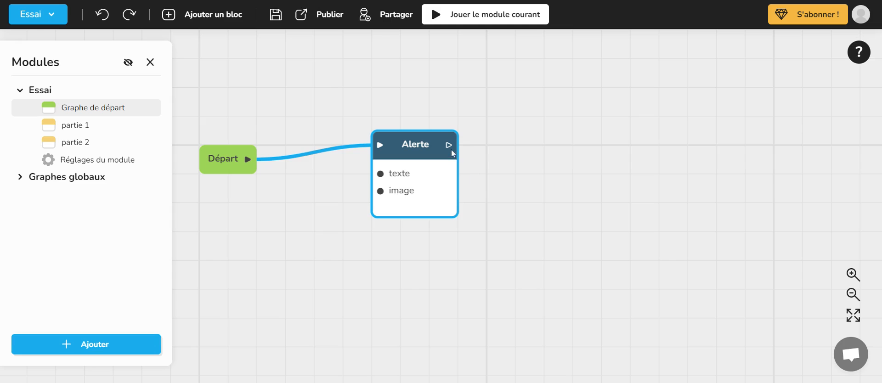
{"action": "left_click_drag", "start_coordinate": [449, 145], "coordinate": [578, 146]}
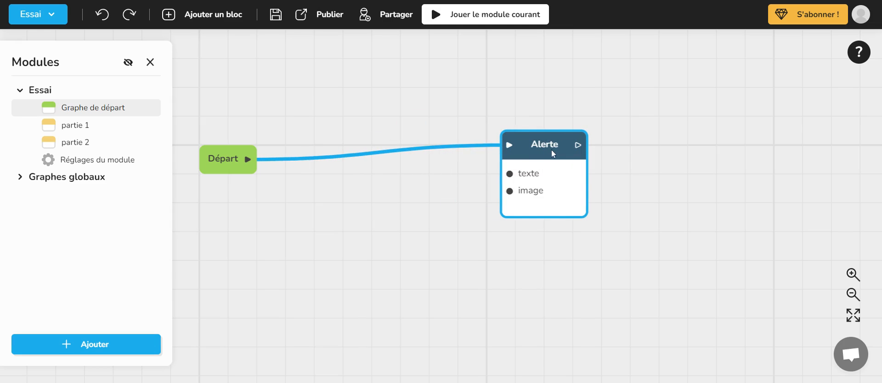
{"action": "left_click", "coordinate": [248, 160]}
{"action": "left_click", "coordinate": [489, 118]}
{"action": "left_click_drag", "start_coordinate": [535, 147], "coordinate": [559, 174]}
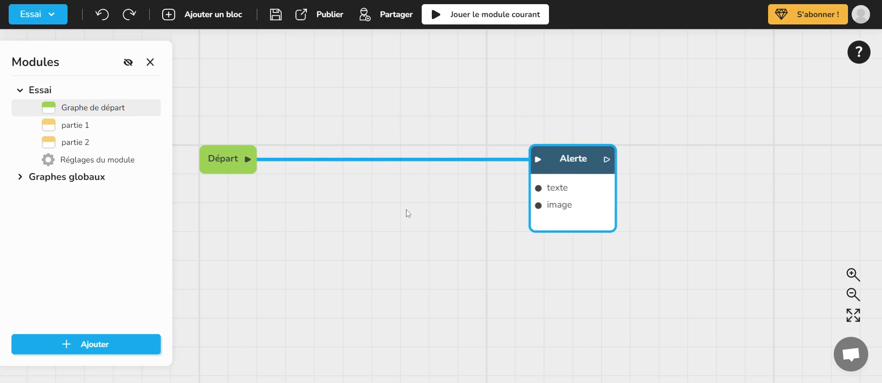
{"action": "left_click_drag", "start_coordinate": [569, 159], "coordinate": [481, 159]}
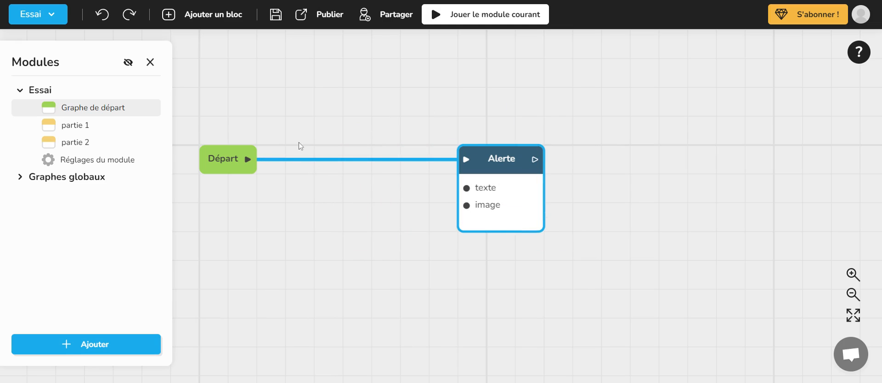
- Insert a Fond block between Départ and Alerte, and shift the Alerte block right to make room
{"action": "left_click_drag", "start_coordinate": [244, 162], "coordinate": [307, 129]}
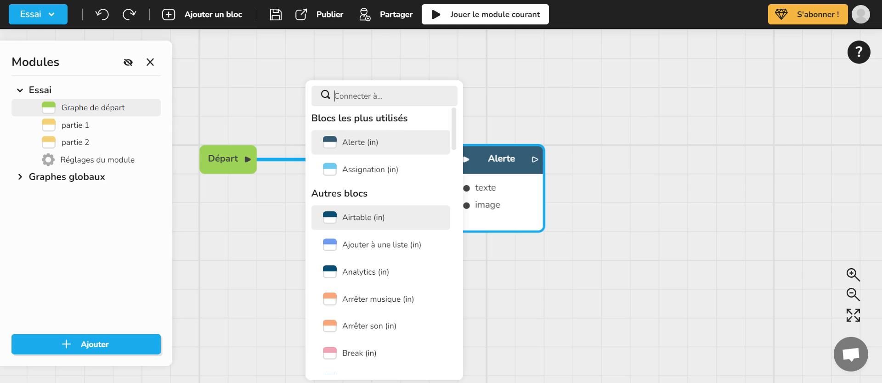
{"action": "scroll", "coordinate": [391, 225], "scroll_direction": "down", "scroll_amount": 6}
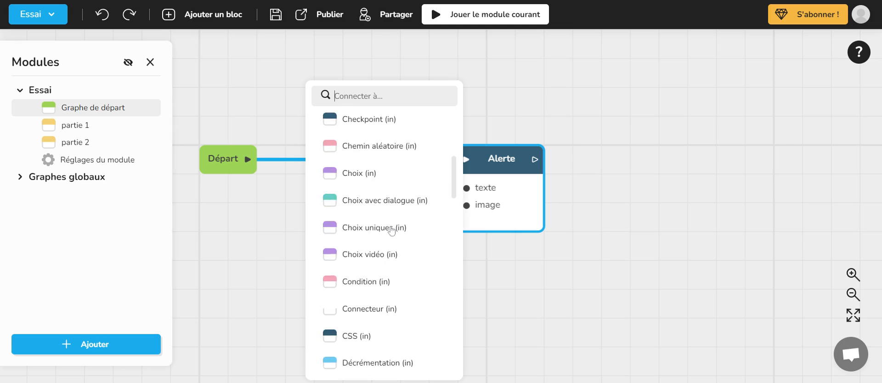
{"action": "scroll", "coordinate": [391, 225], "scroll_direction": "up", "scroll_amount": 6}
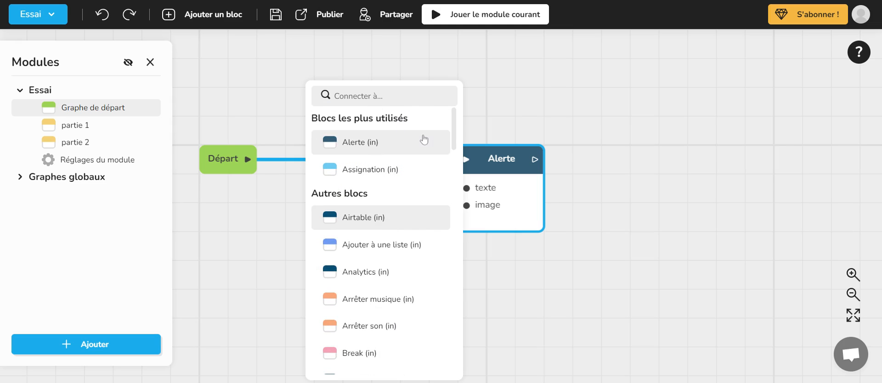
{"action": "type", "text": "fo"}
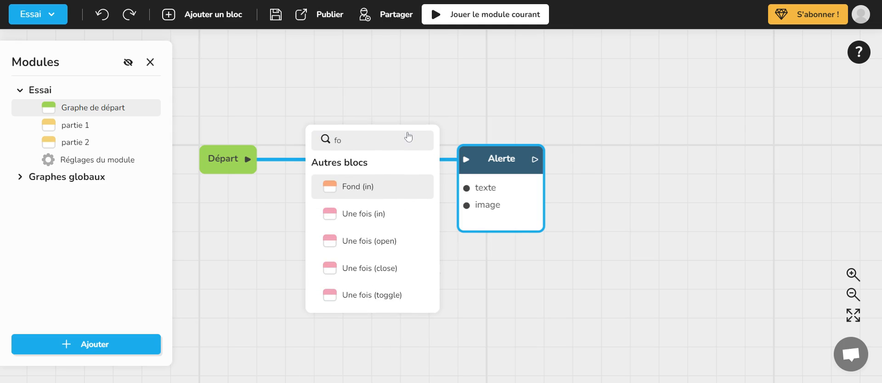
{"action": "left_click", "coordinate": [376, 185]}
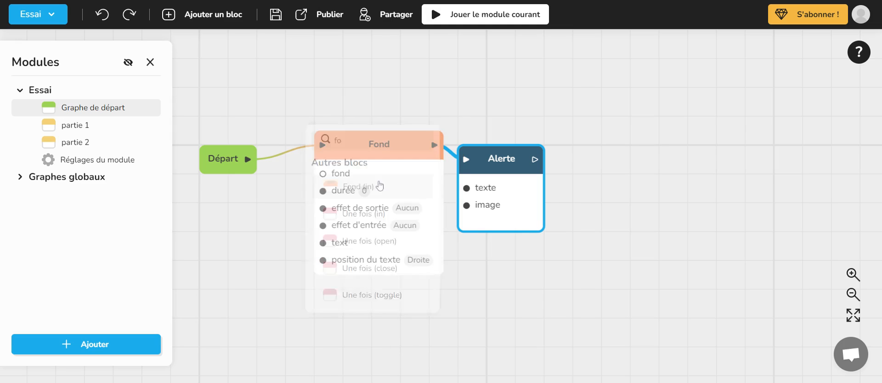
{"action": "left_click_drag", "start_coordinate": [493, 161], "coordinate": [565, 162]}
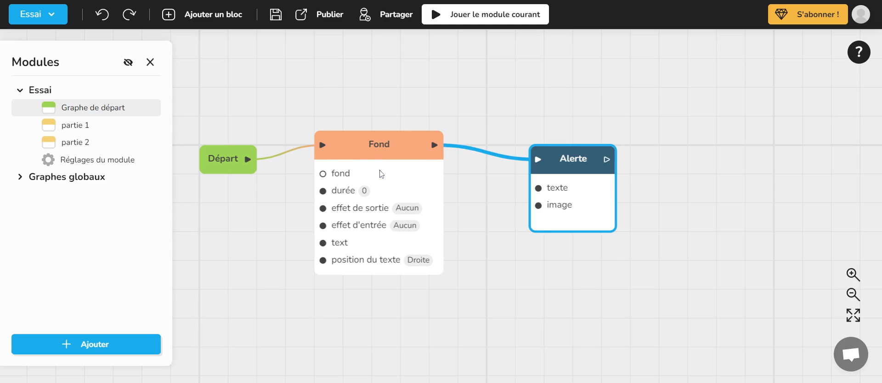
{"action": "left_click", "coordinate": [347, 89]}
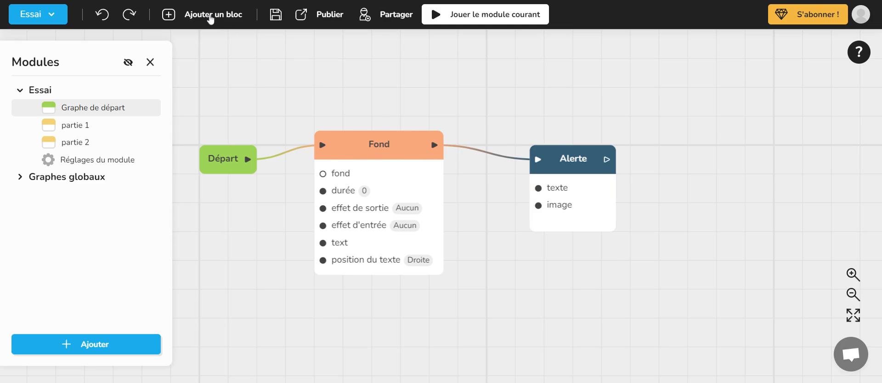
- Browse the list of available blocks and add an unconnected Choix block to the graph
{"action": "left_click", "coordinate": [210, 18]}
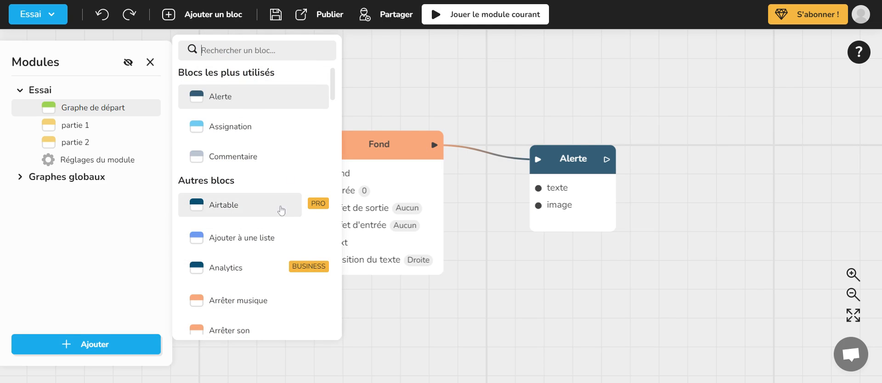
{"action": "scroll", "coordinate": [275, 209], "scroll_direction": "down", "scroll_amount": 5}
{"action": "scroll", "coordinate": [273, 211], "scroll_direction": "down", "scroll_amount": 4}
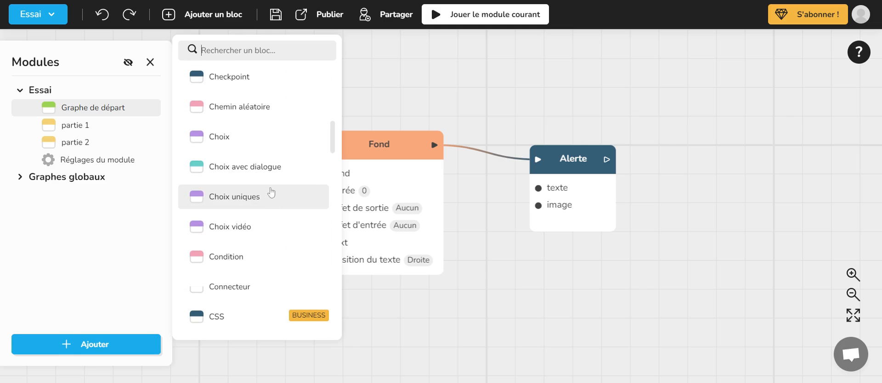
{"action": "left_click", "coordinate": [242, 141]}
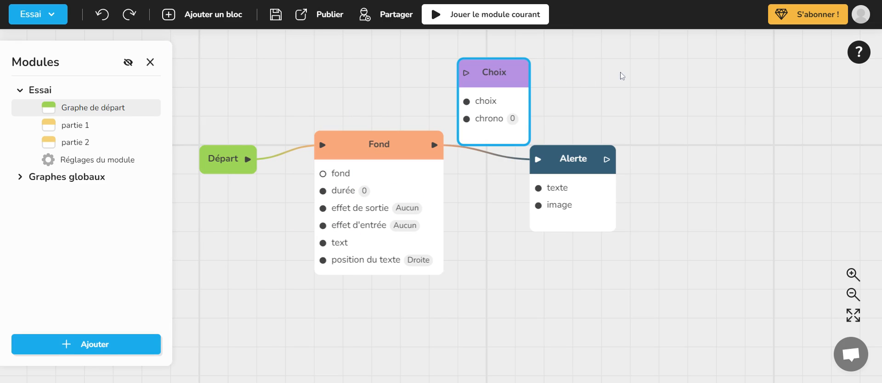
- Add a second Choix block from the empty canvas and place it above and to the right of the Alerte block
{"action": "right_click", "coordinate": [621, 75]}
{"action": "left_click", "coordinate": [604, 74]}
{"action": "left_click", "coordinate": [604, 73]}
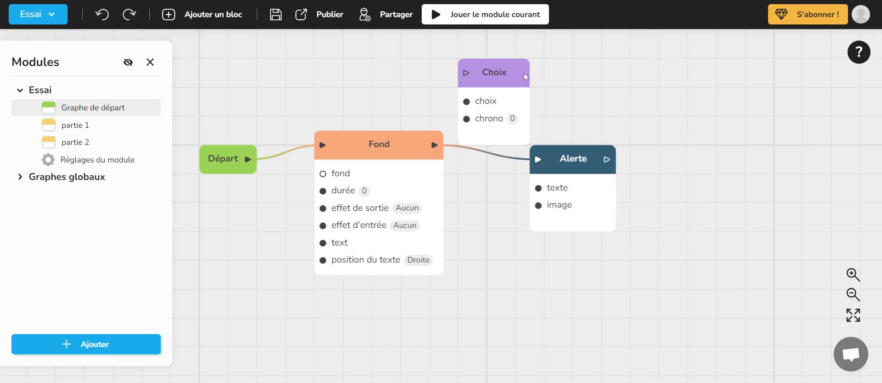
{"action": "right_click", "coordinate": [610, 81]}
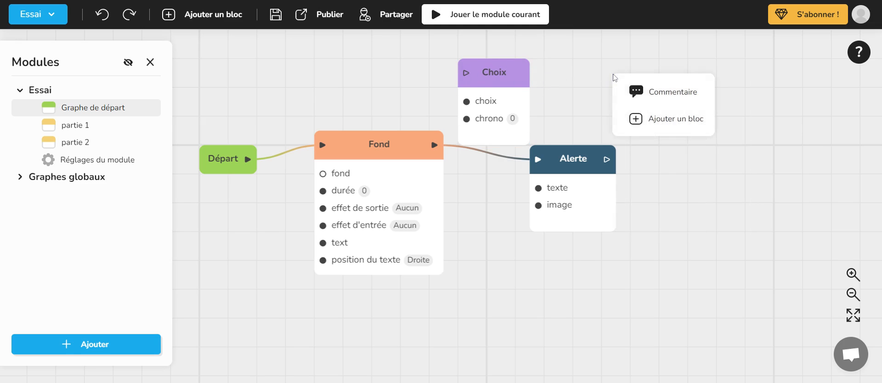
{"action": "left_click", "coordinate": [643, 118]}
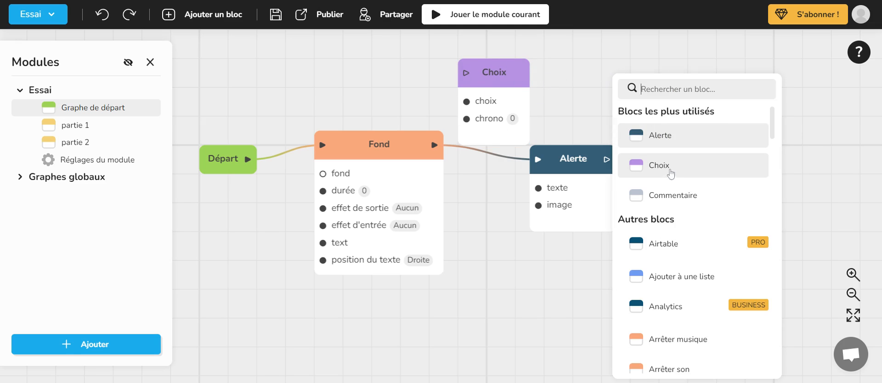
{"action": "left_click", "coordinate": [668, 170]}
{"action": "left_click_drag", "start_coordinate": [669, 112], "coordinate": [712, 83]}
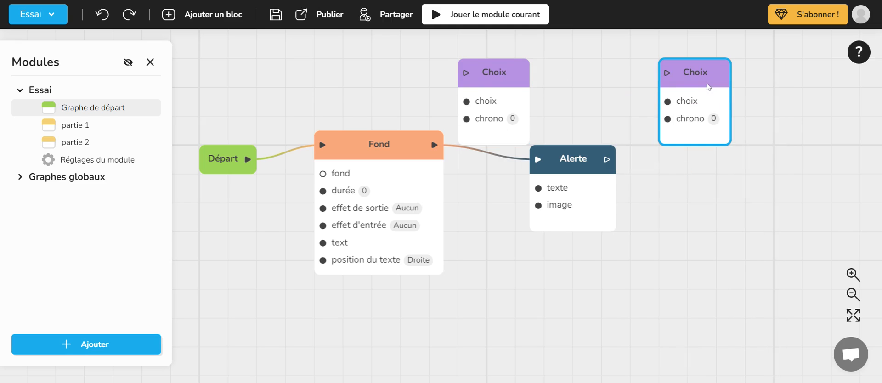
- Delete both Choix blocks from the start graph
{"action": "left_click", "coordinate": [496, 71]}
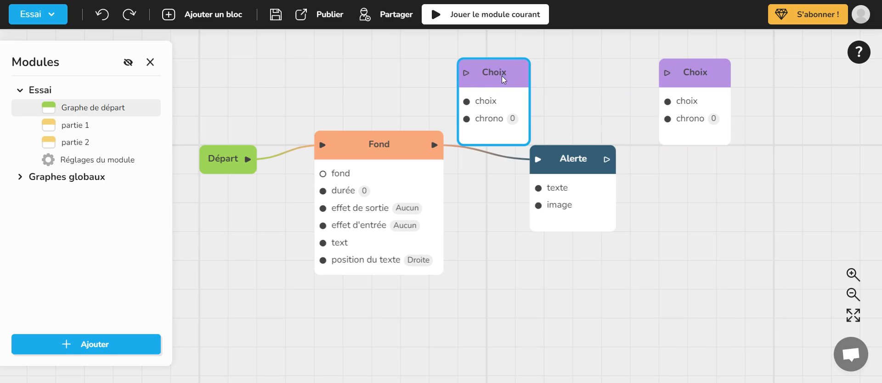
{"action": "key", "text": "Delete"}
{"action": "left_click", "coordinate": [700, 83]}
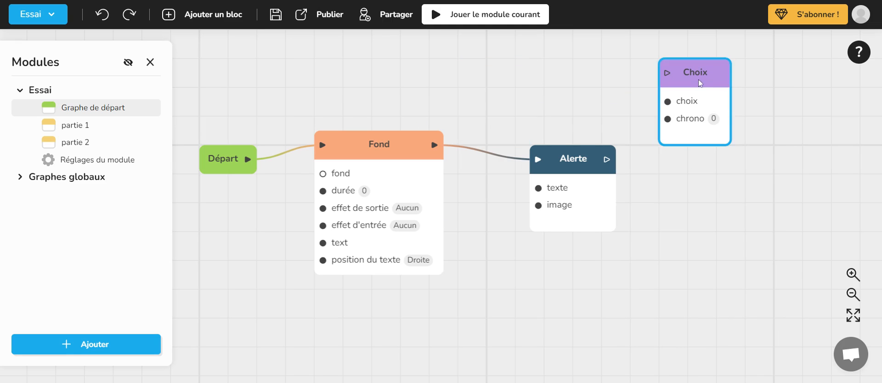
{"action": "key", "text": "Delete"}
- Lower the Fond block so it lines up with the Départ and Alerte blocks, and deselect it
{"action": "left_click", "coordinate": [396, 156]}
{"action": "left_click_drag", "start_coordinate": [396, 156], "coordinate": [379, 159]}
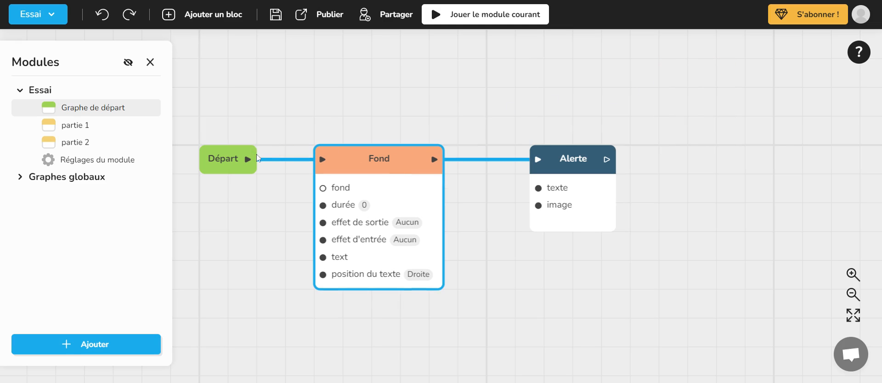
{"action": "left_click_drag", "start_coordinate": [258, 158], "coordinate": [344, 110]}
{"action": "left_click", "coordinate": [349, 77]}
- Review the Fond block's resource, duration, exit and entry effect, and text settings, and close its editor
{"action": "left_click_drag", "start_coordinate": [599, 138], "coordinate": [557, 124]}
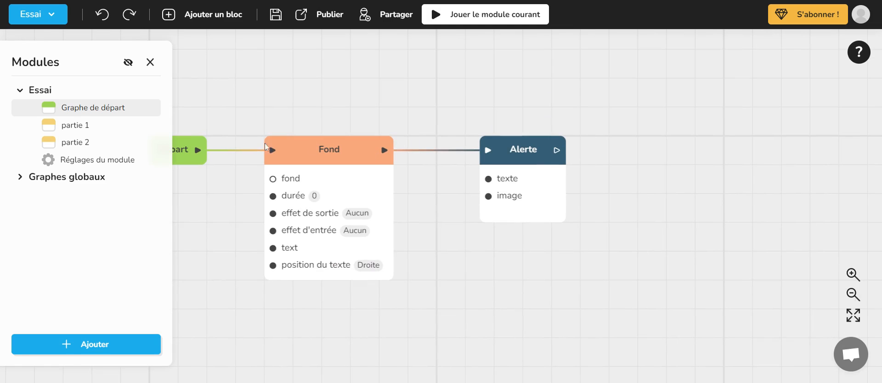
{"action": "left_click", "coordinate": [342, 157]}
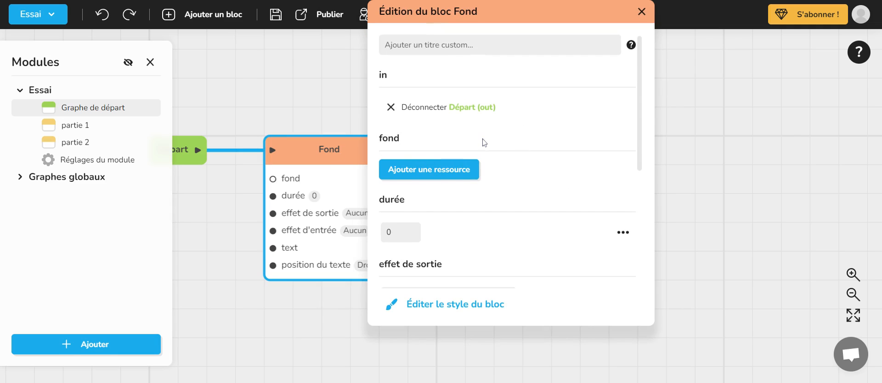
{"action": "scroll", "coordinate": [531, 201], "scroll_direction": "down", "scroll_amount": 3}
{"action": "scroll", "coordinate": [548, 225], "scroll_direction": "down", "scroll_amount": 2}
{"action": "scroll", "coordinate": [593, 262], "scroll_direction": "up", "scroll_amount": 5}
{"action": "scroll", "coordinate": [469, 179], "scroll_direction": "down", "scroll_amount": 5}
{"action": "scroll", "coordinate": [532, 201], "scroll_direction": "up", "scroll_amount": 2}
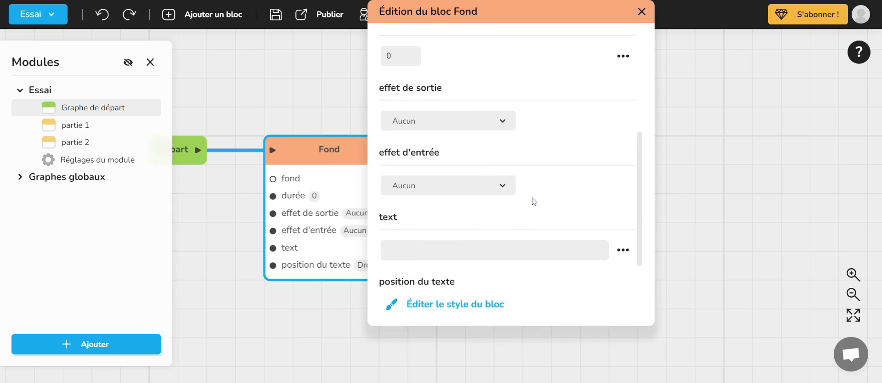
{"action": "left_click", "coordinate": [641, 12]}
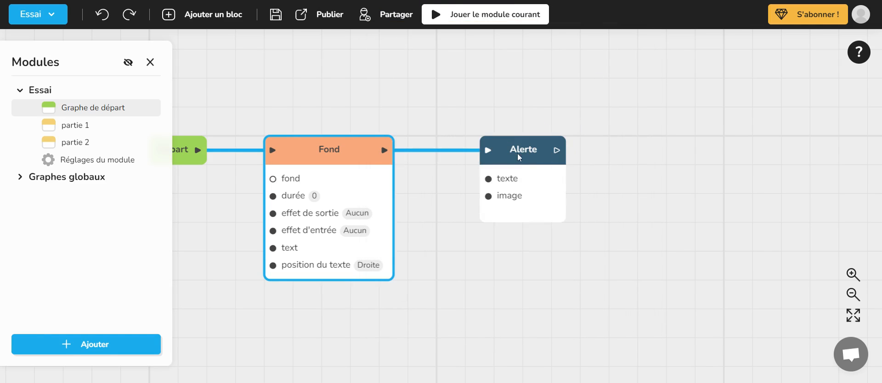
- Review the Alerte block's incoming connection, text and image settings, and close its editor
{"action": "left_click", "coordinate": [517, 153]}
{"action": "scroll", "coordinate": [695, 191], "scroll_direction": "down", "scroll_amount": 3}
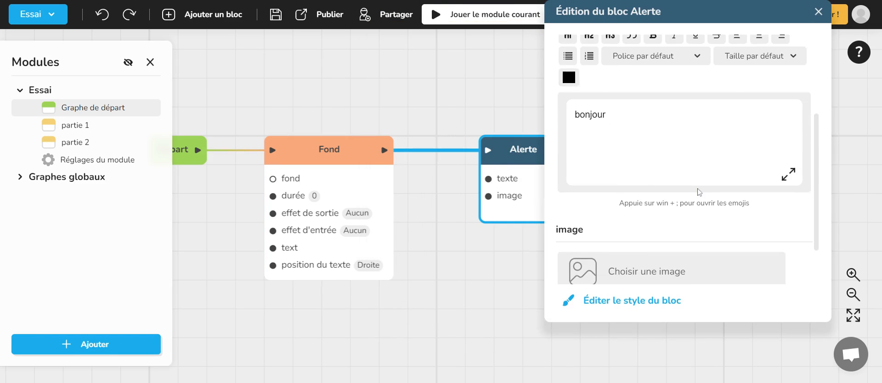
{"action": "scroll", "coordinate": [698, 192], "scroll_direction": "up", "scroll_amount": 1}
{"action": "scroll", "coordinate": [699, 192], "scroll_direction": "up", "scroll_amount": 2}
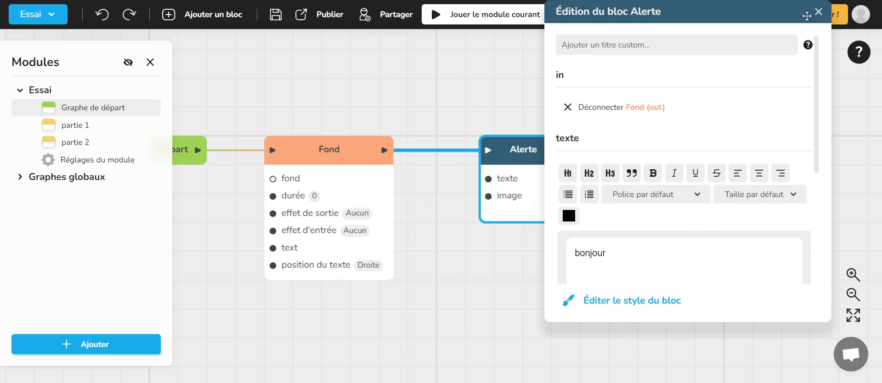
{"action": "left_click", "coordinate": [818, 12]}
- Examine the Fond block's settings and text style options, and view the module's general settings
{"action": "left_click", "coordinate": [330, 150]}
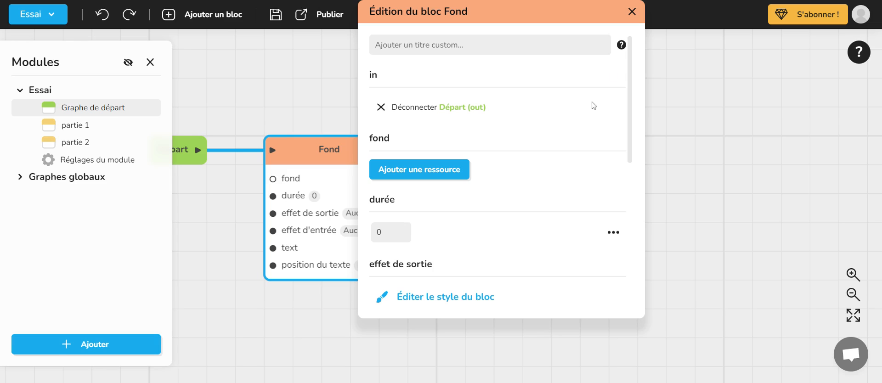
{"action": "scroll", "coordinate": [543, 230], "scroll_direction": "down", "scroll_amount": 3}
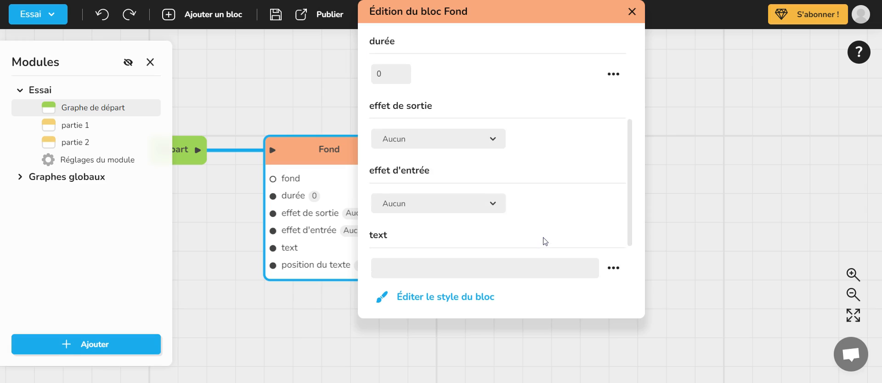
{"action": "scroll", "coordinate": [543, 238], "scroll_direction": "up", "scroll_amount": 3}
{"action": "scroll", "coordinate": [543, 238], "scroll_direction": "down", "scroll_amount": 4}
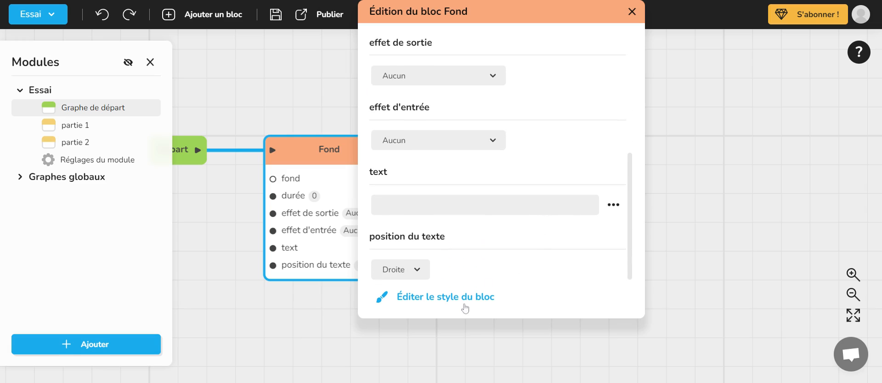
{"action": "left_click", "coordinate": [459, 299]}
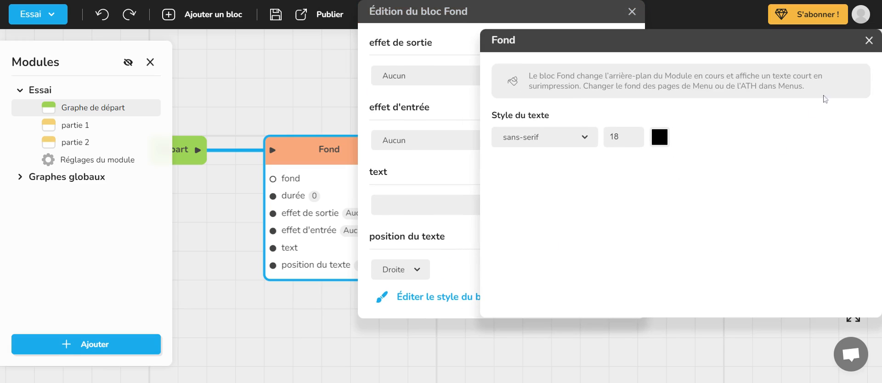
{"action": "left_click", "coordinate": [868, 40]}
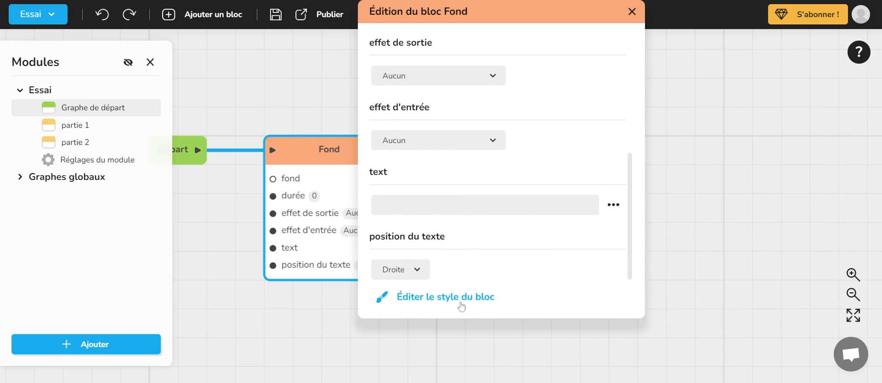
{"action": "left_click", "coordinate": [110, 167]}
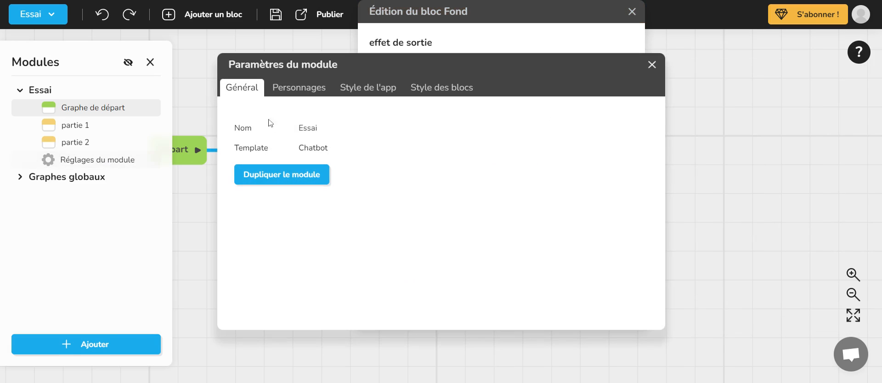
{"action": "left_click", "coordinate": [652, 66]}
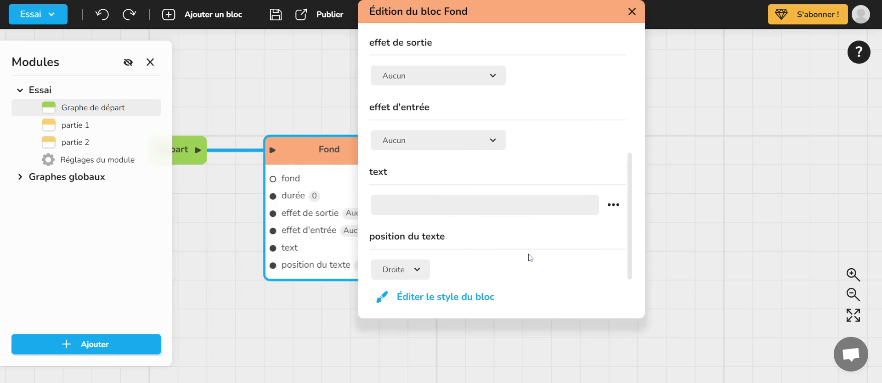
- Add a background resource with a light green colour to the Fond block and test it by playing the current module
{"action": "scroll", "coordinate": [577, 177], "scroll_direction": "up", "scroll_amount": 5}
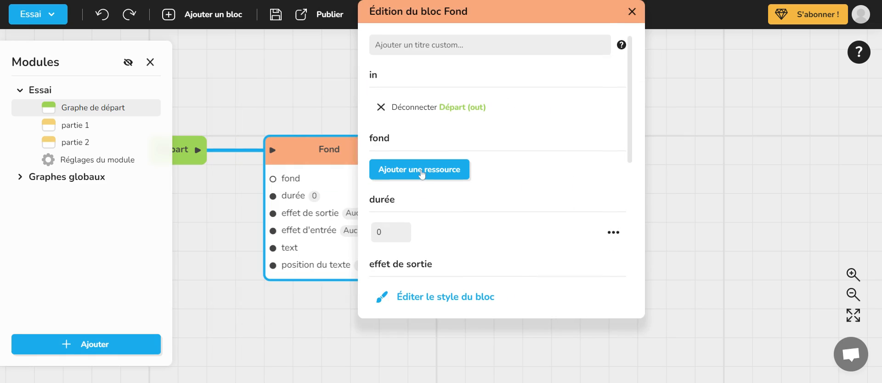
{"action": "left_click", "coordinate": [420, 175]}
{"action": "scroll", "coordinate": [450, 193], "scroll_direction": "down", "scroll_amount": 3}
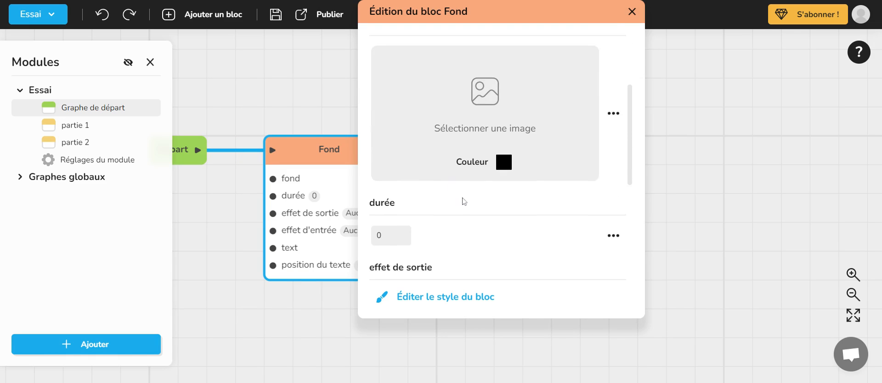
{"action": "left_click", "coordinate": [505, 165]}
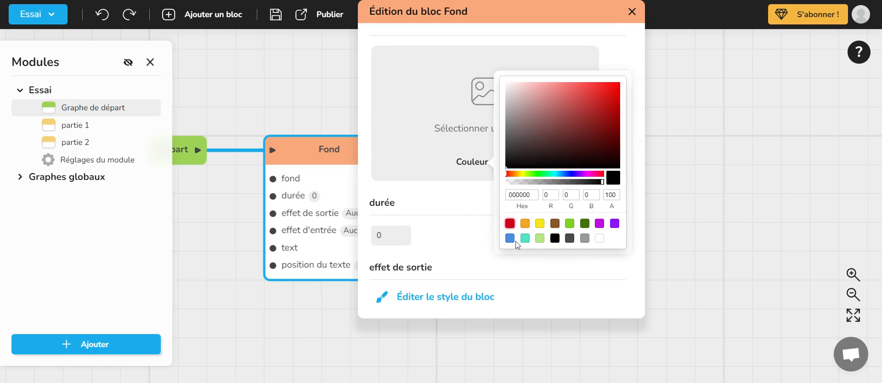
{"action": "left_click", "coordinate": [539, 238]}
{"action": "left_click", "coordinate": [429, 230]}
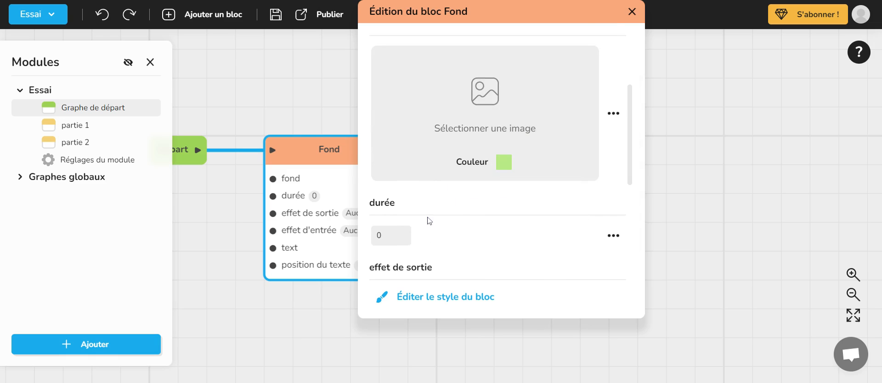
{"action": "scroll", "coordinate": [512, 243], "scroll_direction": "up", "scroll_amount": 5}
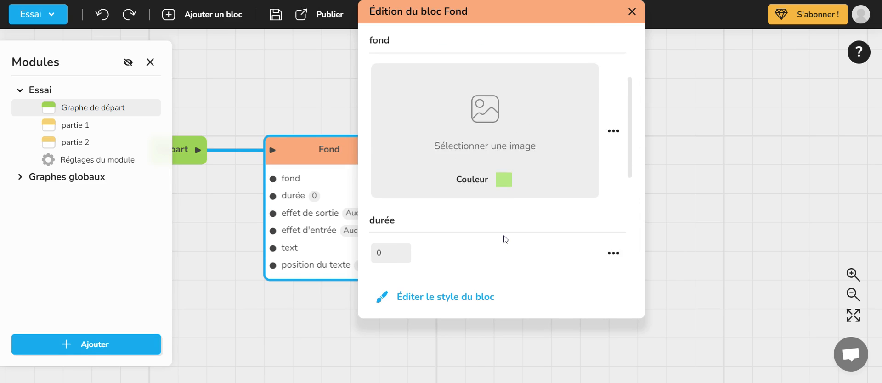
{"action": "left_click", "coordinate": [632, 12]}
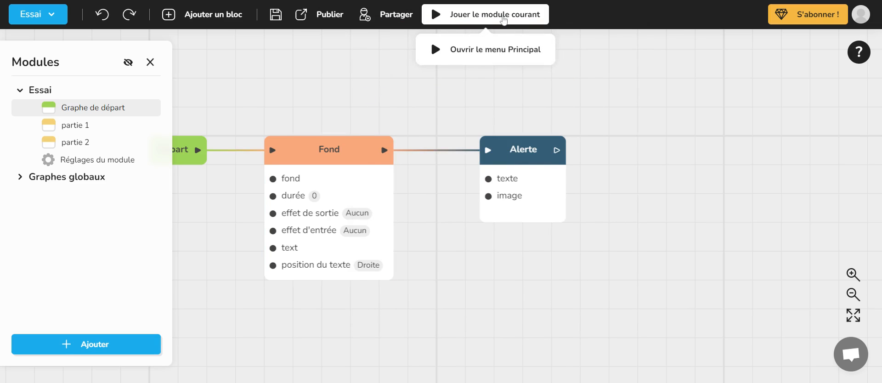
{"action": "left_click", "coordinate": [502, 20]}
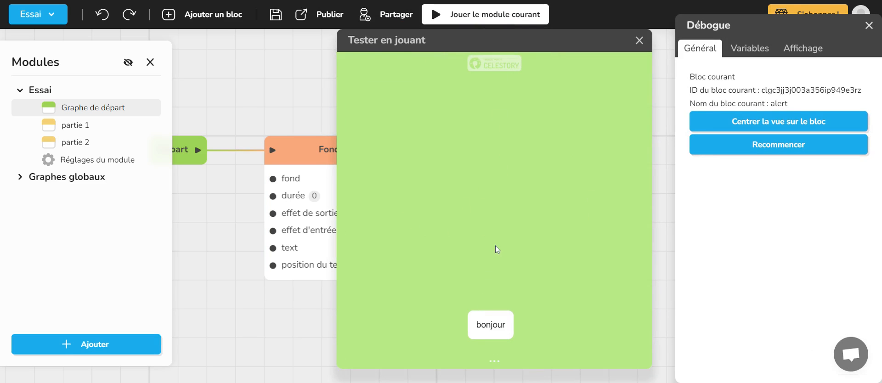
{"action": "left_click", "coordinate": [639, 40]}
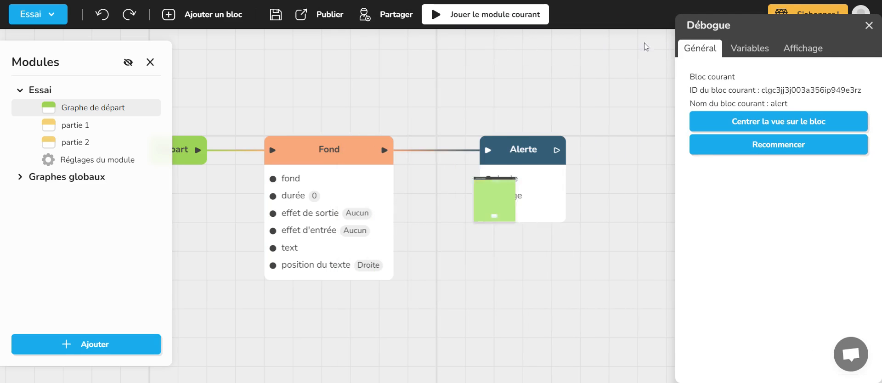
- Set the tavern image from the decors folder as the Fond block's background and test it by playing the current module
{"action": "left_click_drag", "start_coordinate": [537, 94], "coordinate": [559, 90]}
{"action": "left_click", "coordinate": [353, 150]}
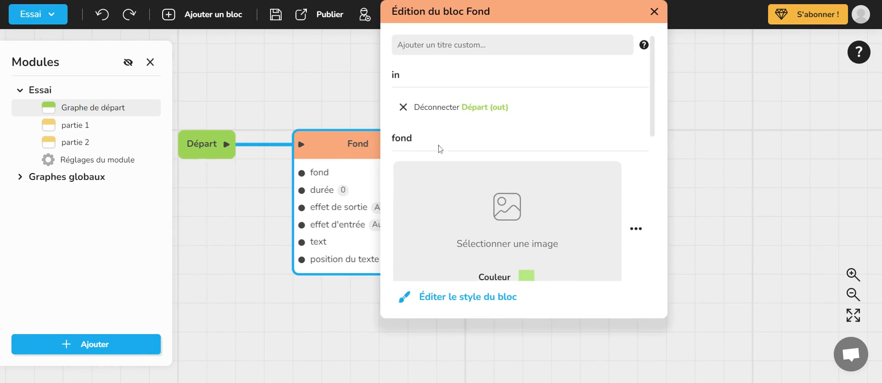
{"action": "scroll", "coordinate": [518, 216], "scroll_direction": "down", "scroll_amount": 1}
{"action": "left_click", "coordinate": [509, 159]}
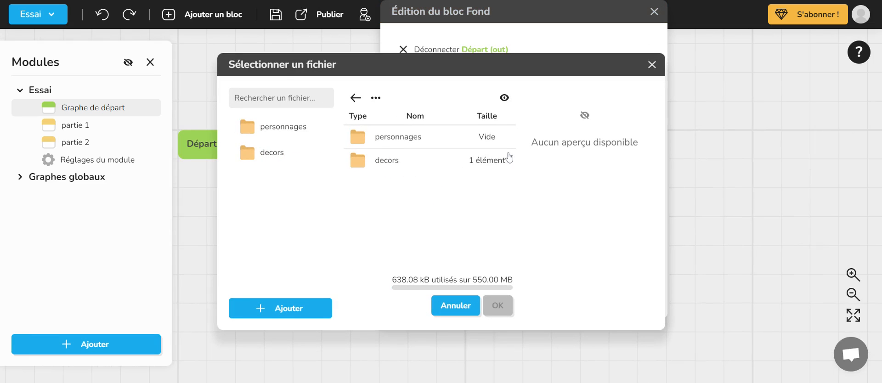
{"action": "double_click", "coordinate": [356, 163]}
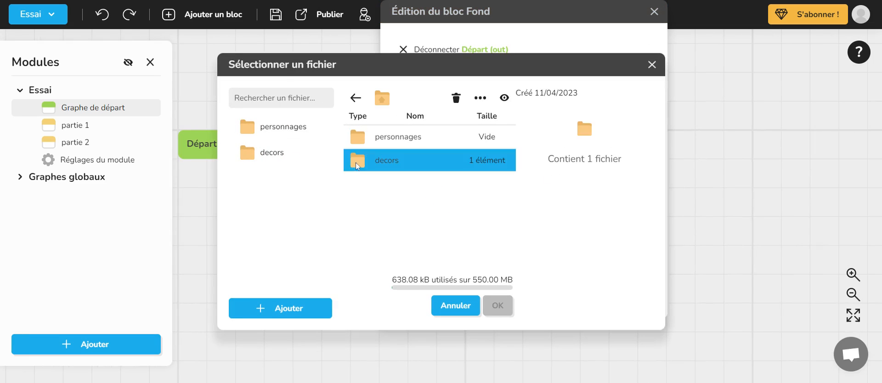
{"action": "left_click", "coordinate": [413, 137]}
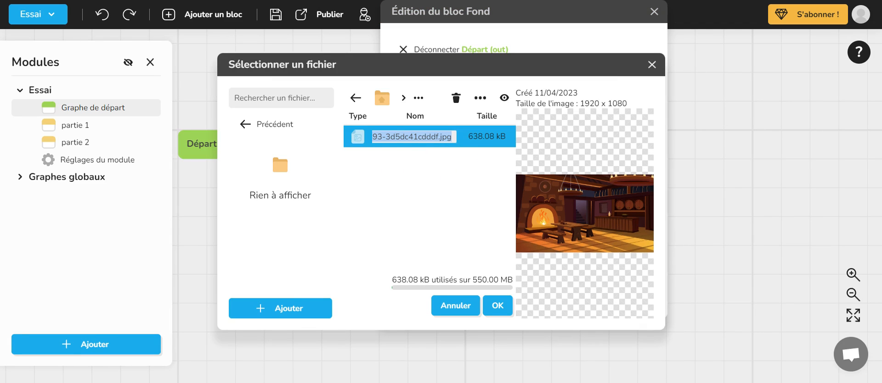
{"action": "left_click", "coordinate": [500, 307]}
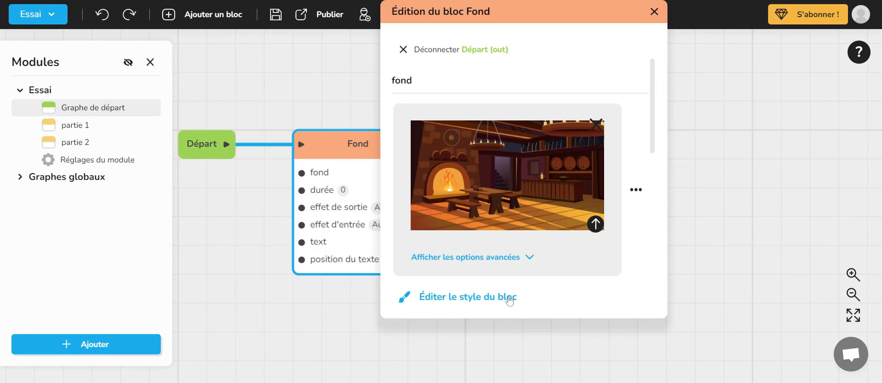
{"action": "left_click", "coordinate": [654, 11]}
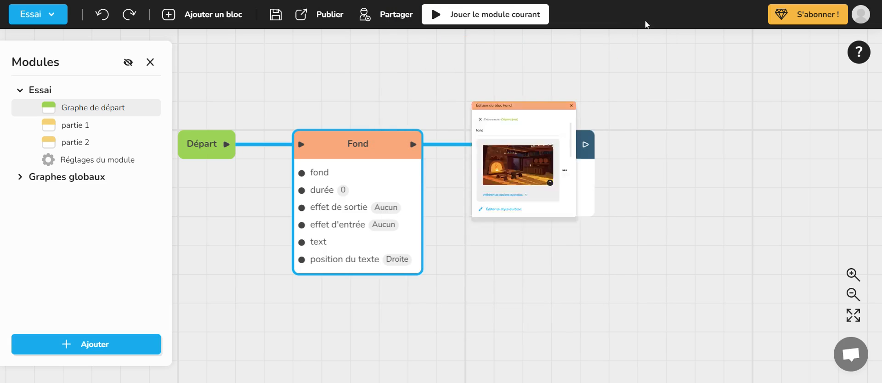
{"action": "left_click", "coordinate": [491, 20]}
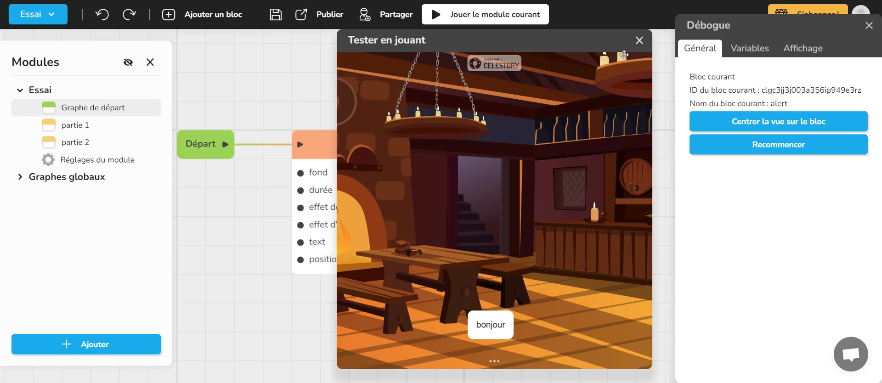
{"action": "left_click", "coordinate": [641, 45]}
{"action": "left_click_drag", "start_coordinate": [441, 132], "coordinate": [477, 109]}
{"action": "left_click", "coordinate": [581, 143]}
{"action": "left_click_drag", "start_coordinate": [569, 113], "coordinate": [537, 95]}
{"action": "scroll", "coordinate": [540, 96], "scroll_direction": "down", "scroll_amount": 3}
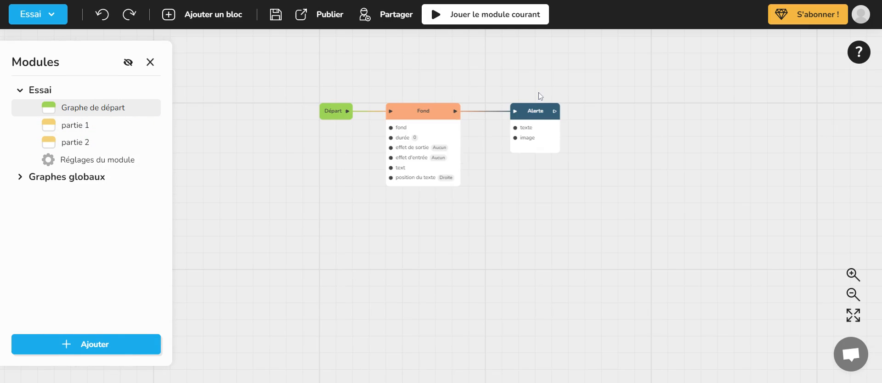
{"action": "scroll", "coordinate": [540, 96], "scroll_direction": "up", "scroll_amount": 4}
{"action": "scroll", "coordinate": [540, 96], "scroll_direction": "down", "scroll_amount": 2}
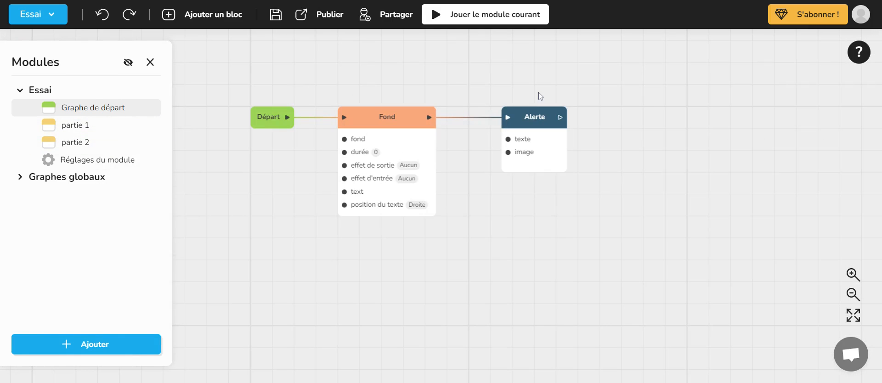
- Add a Choix block, place it to the right of the Alerte block, and connect the Alerte output to its input
{"action": "left_click_drag", "start_coordinate": [557, 73], "coordinate": [391, 86]}
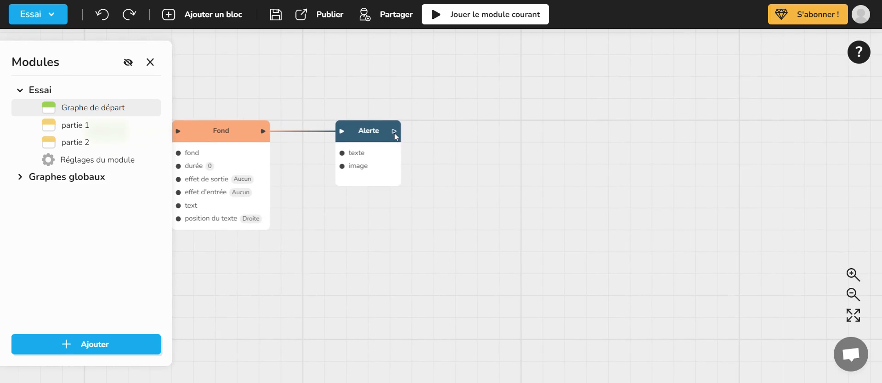
{"action": "left_click_drag", "start_coordinate": [394, 132], "coordinate": [462, 114]}
{"action": "left_click", "coordinate": [409, 84]}
{"action": "left_click", "coordinate": [211, 17]}
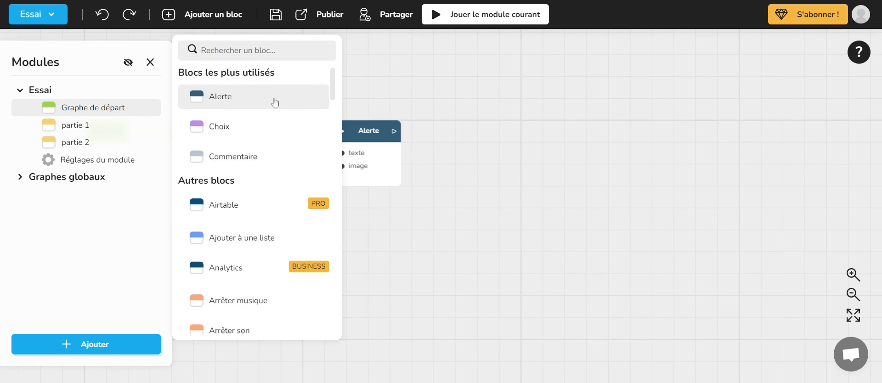
{"action": "left_click", "coordinate": [228, 131]}
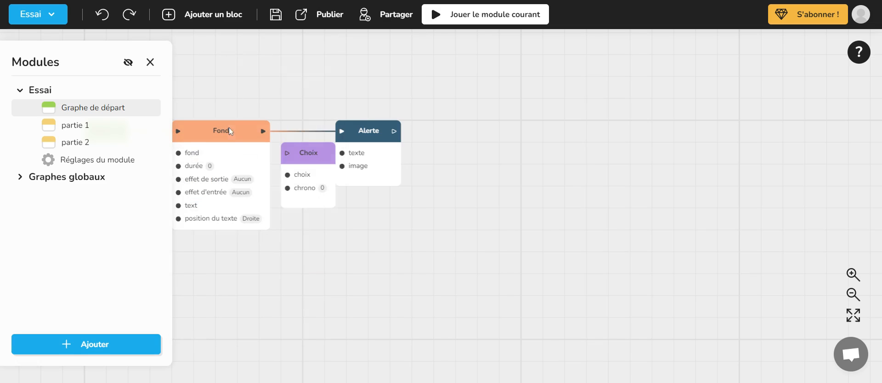
{"action": "left_click_drag", "start_coordinate": [289, 152], "coordinate": [478, 143]}
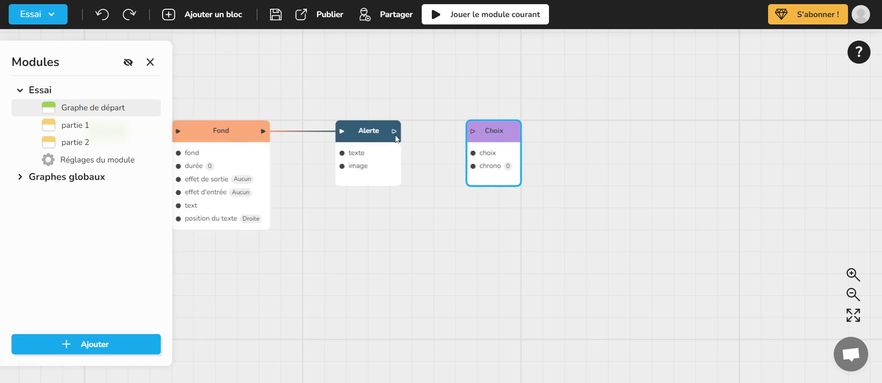
{"action": "left_click_drag", "start_coordinate": [394, 133], "coordinate": [473, 133]}
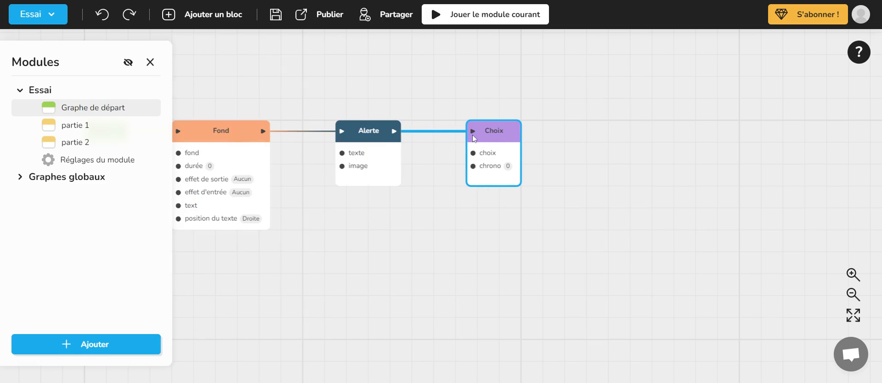
- Add two text choices, "oui" and "non", to the Choix block
{"action": "left_click", "coordinate": [500, 133]}
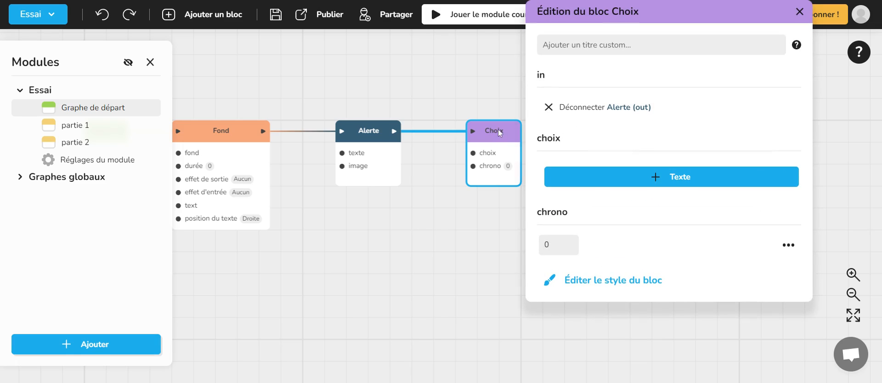
{"action": "left_click", "coordinate": [676, 176]}
{"action": "left_click", "coordinate": [654, 210]}
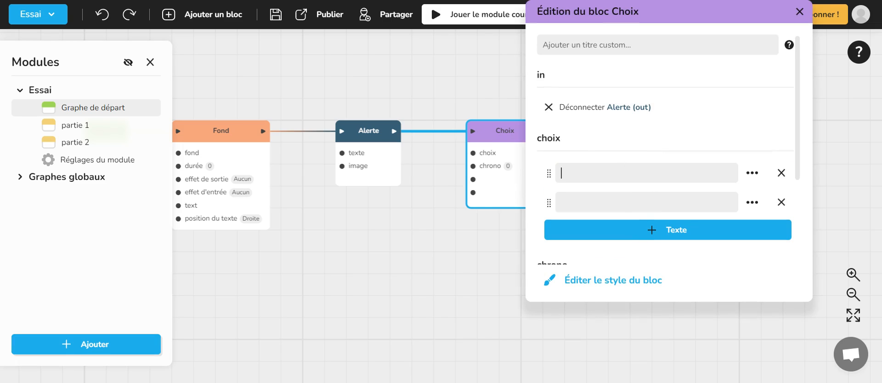
{"action": "type", "text": "oui"}
{"action": "left_click", "coordinate": [642, 202]}
{"action": "type", "text": "non"}
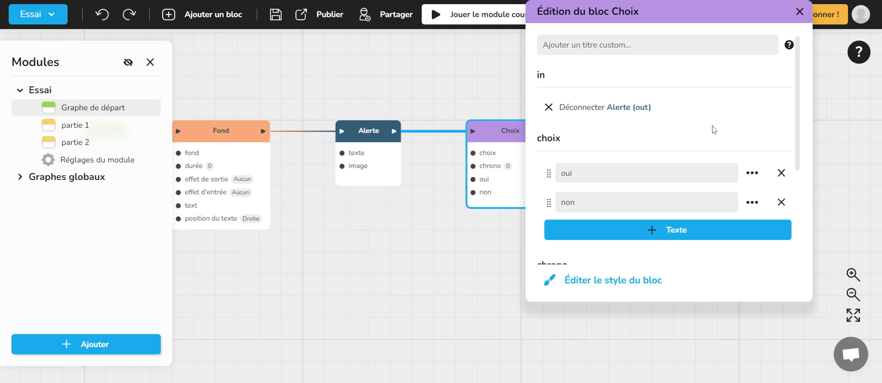
{"action": "scroll", "coordinate": [711, 147], "scroll_direction": "down", "scroll_amount": 3}
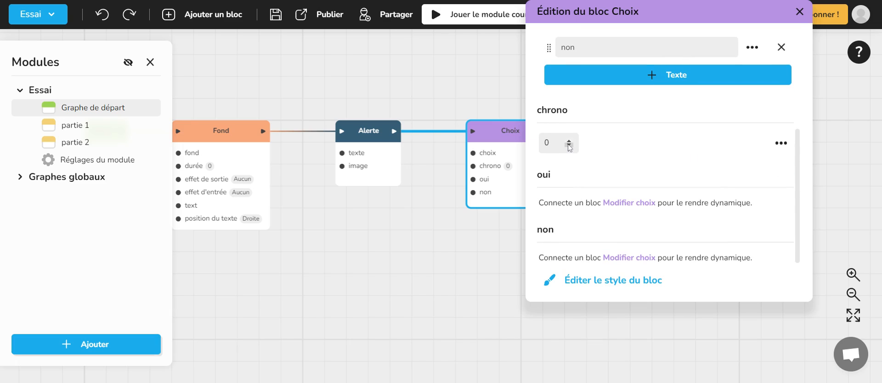
- Close the Choix block's editor and give the Fond block the custom title "auberge"
{"action": "scroll", "coordinate": [694, 165], "scroll_direction": "up", "scroll_amount": 3}
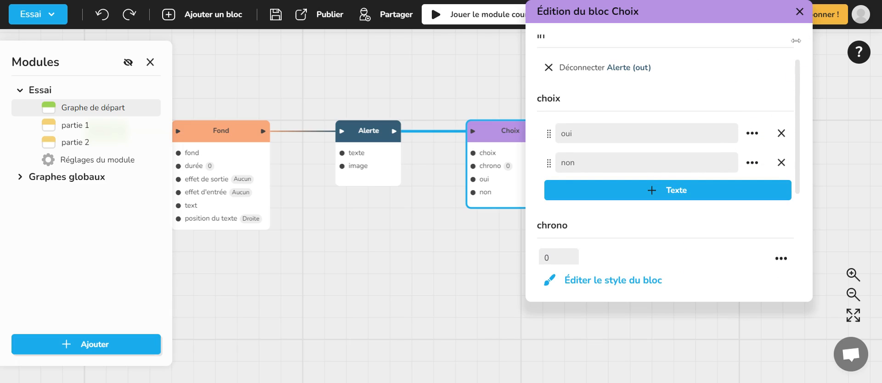
{"action": "left_click", "coordinate": [803, 15]}
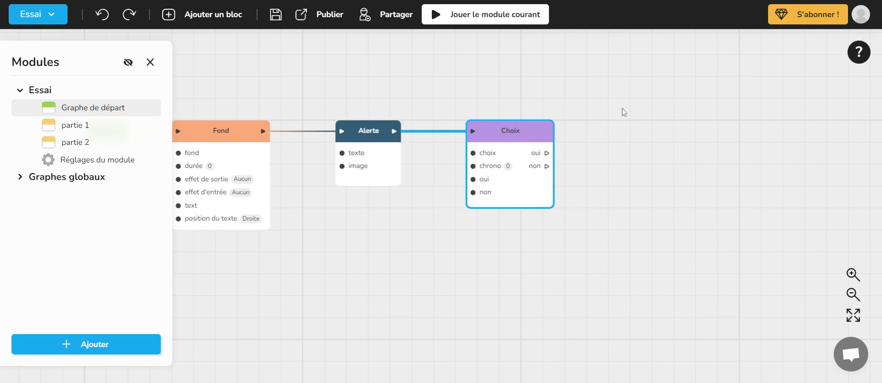
{"action": "left_click", "coordinate": [451, 81]}
{"action": "left_click_drag", "start_coordinate": [447, 83], "coordinate": [592, 79]}
{"action": "left_click", "coordinate": [377, 130]}
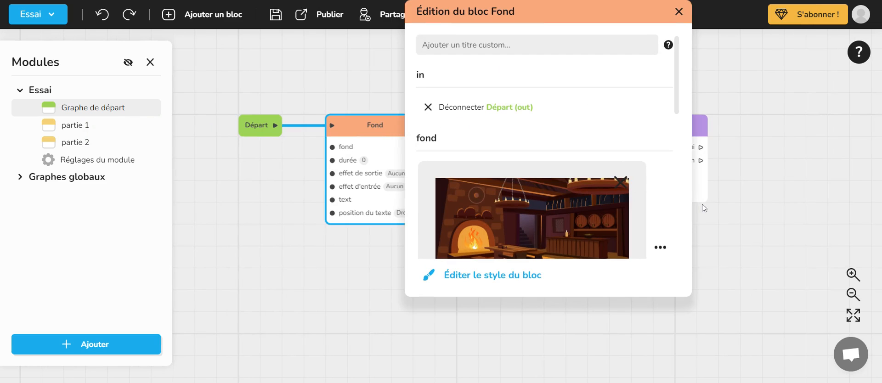
{"action": "type", "text": "auberge"}
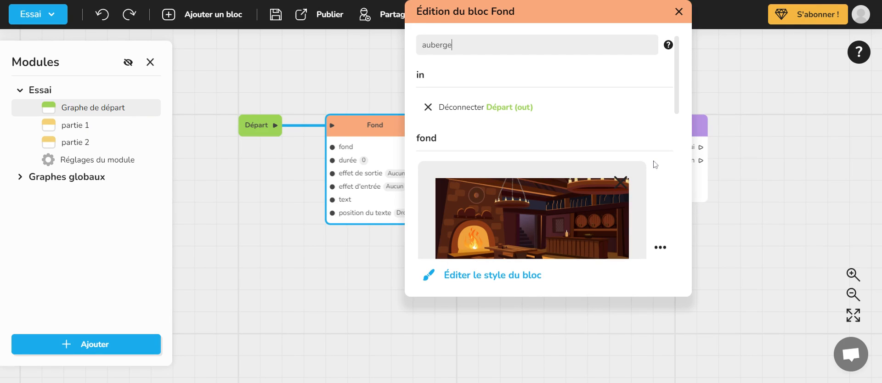
{"action": "left_click", "coordinate": [679, 11]}
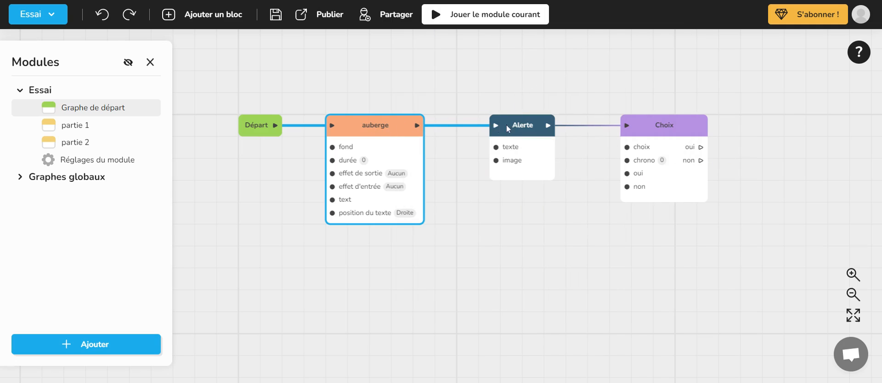
- Give the Choix block the custom title "oui ou non"
{"action": "left_click", "coordinate": [664, 126]}
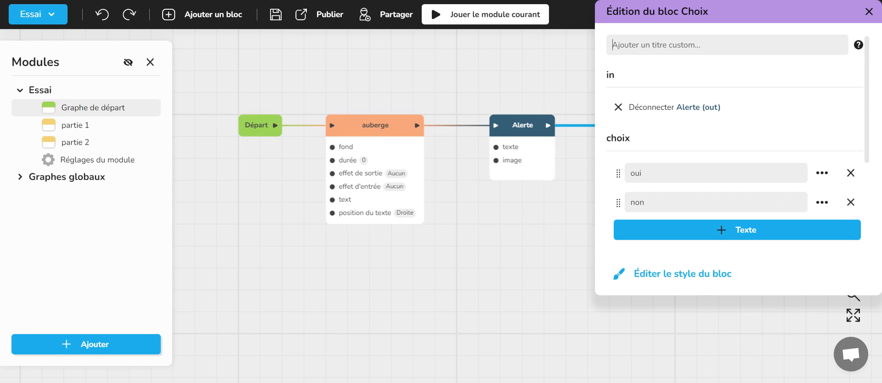
{"action": "type", "text": "oui ou non"}
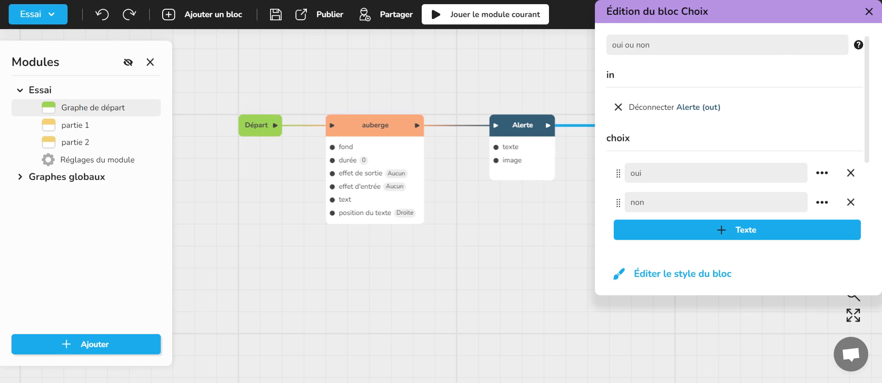
{"action": "left_click", "coordinate": [868, 13]}
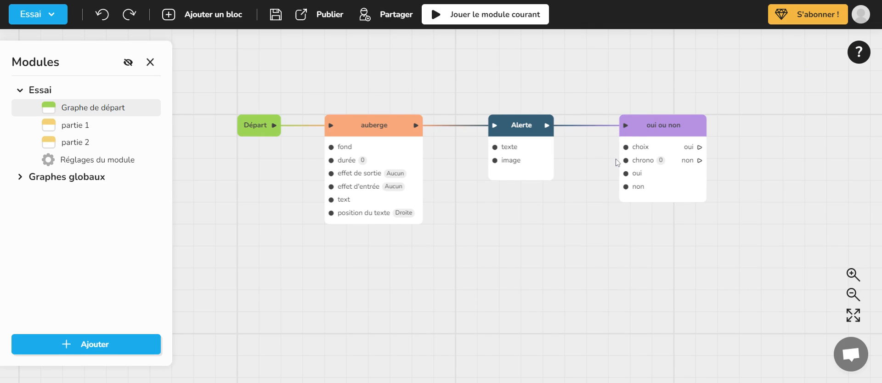
- Play the current module past the "bonjour" alert to test the choice block, and close the test
{"action": "left_click_drag", "start_coordinate": [616, 163], "coordinate": [495, 153]}
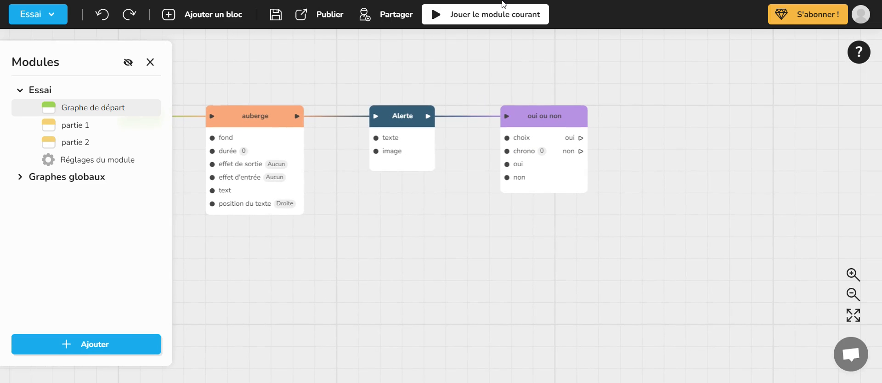
{"action": "left_click", "coordinate": [495, 15]}
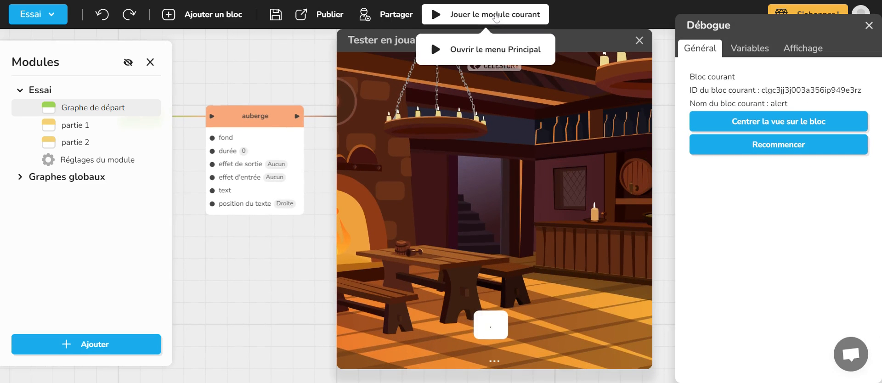
{"action": "left_click", "coordinate": [518, 275]}
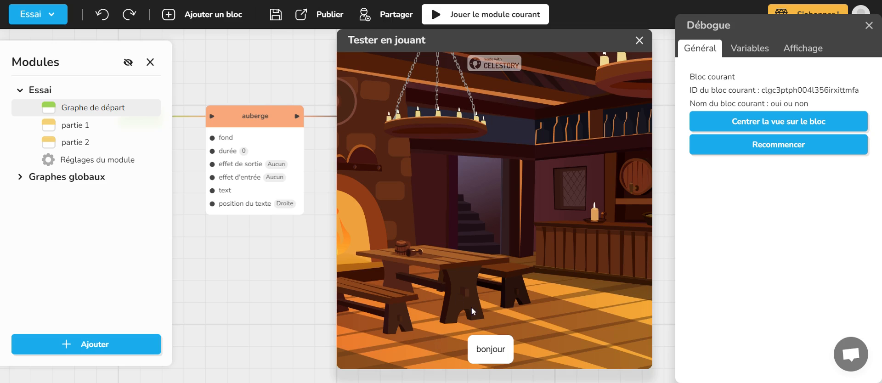
{"action": "left_click", "coordinate": [640, 42]}
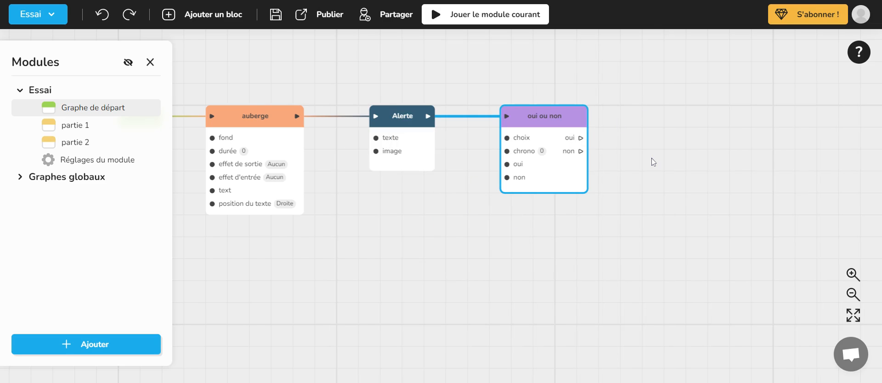
- Create an Alerte block connected to the "oui" output of the "oui ou non" block, with the text "oui"
{"action": "left_click_drag", "start_coordinate": [658, 146], "coordinate": [609, 142]}
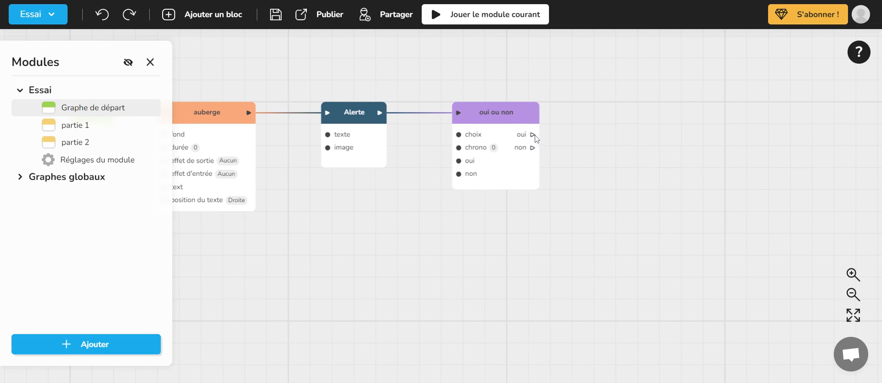
{"action": "left_click_drag", "start_coordinate": [534, 135], "coordinate": [596, 80]}
{"action": "left_click", "coordinate": [637, 146]}
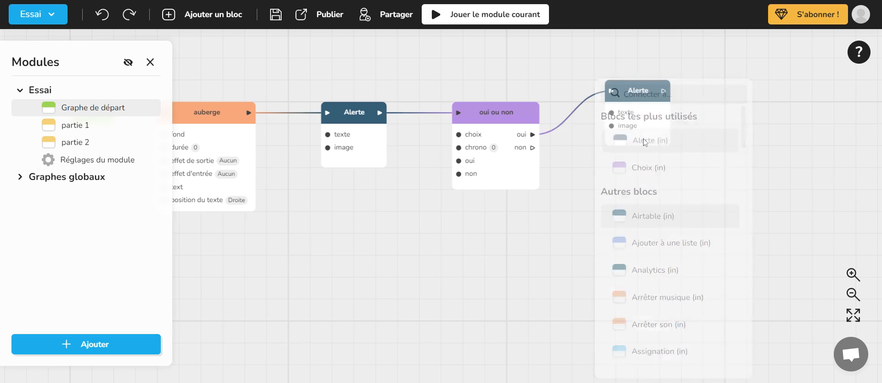
{"action": "left_click", "coordinate": [718, 238]}
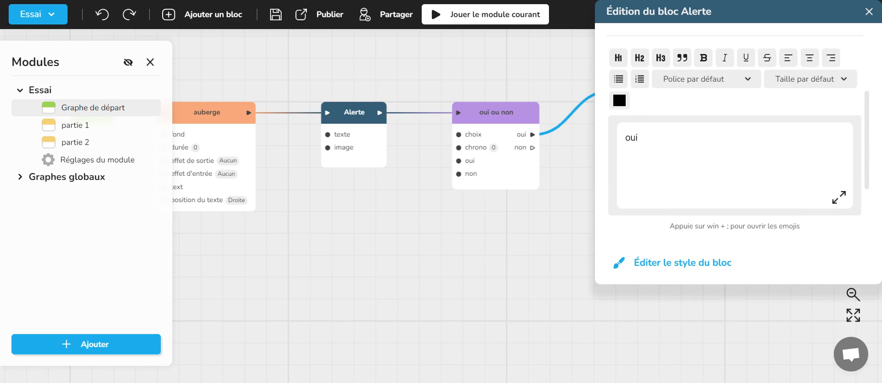
{"action": "left_click", "coordinate": [868, 12]}
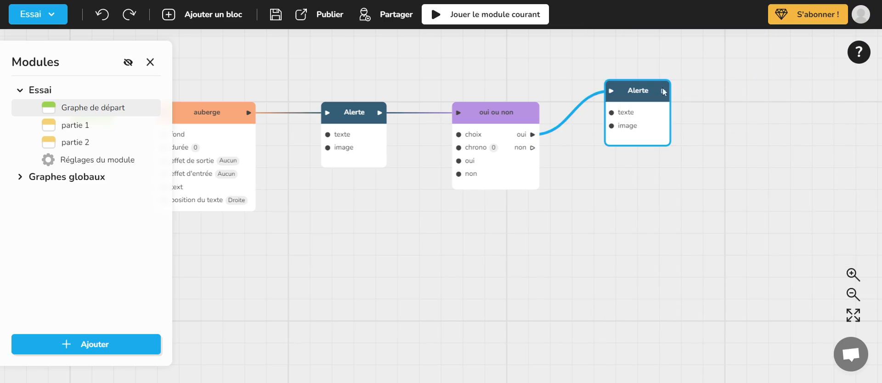
- Copy the new Alerte block, paste it below the original, and connect the "non" output to the copy
{"action": "left_click_drag", "start_coordinate": [532, 148], "coordinate": [569, 143]}
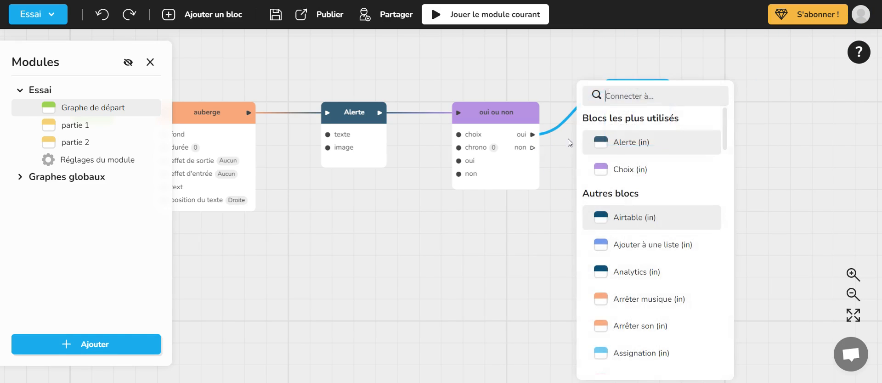
{"action": "left_click", "coordinate": [554, 67]}
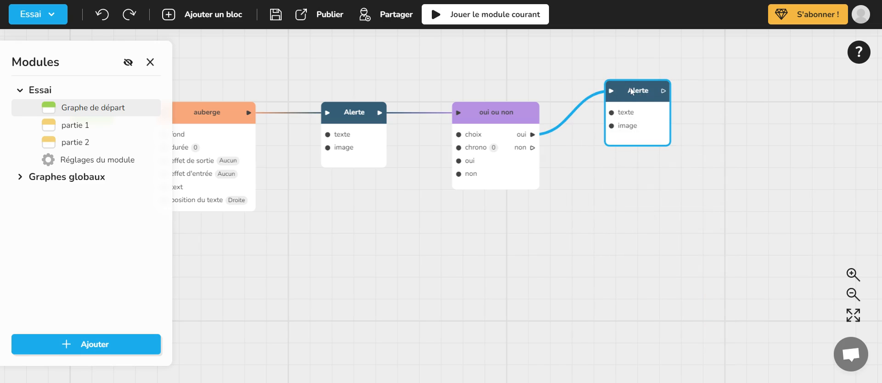
{"action": "right_click", "coordinate": [656, 91]}
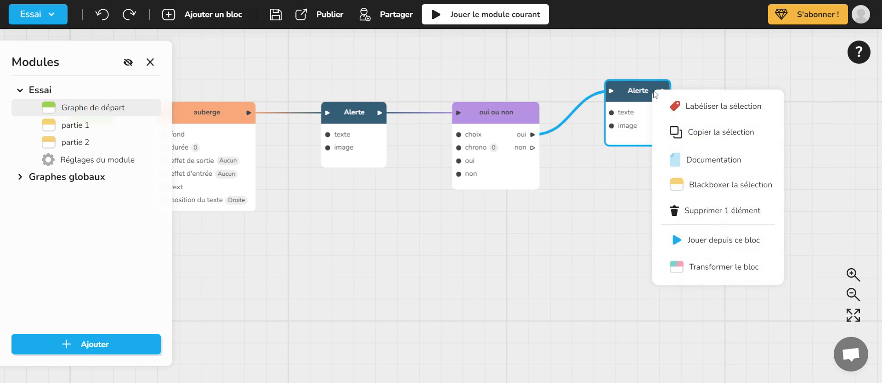
{"action": "left_click", "coordinate": [686, 133]}
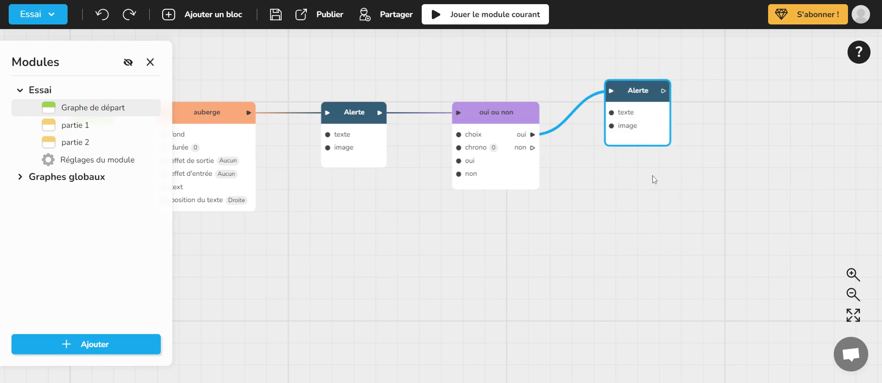
{"action": "left_click", "coordinate": [645, 182]}
{"action": "right_click", "coordinate": [613, 184]}
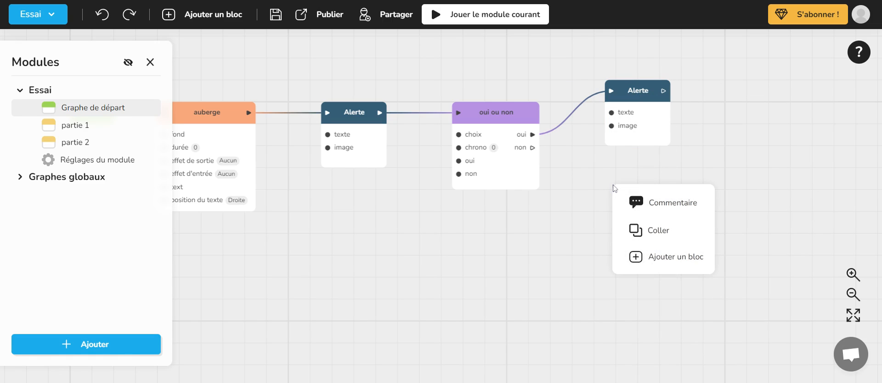
{"action": "left_click", "coordinate": [660, 233]}
{"action": "left_click_drag", "start_coordinate": [533, 148], "coordinate": [622, 200]}
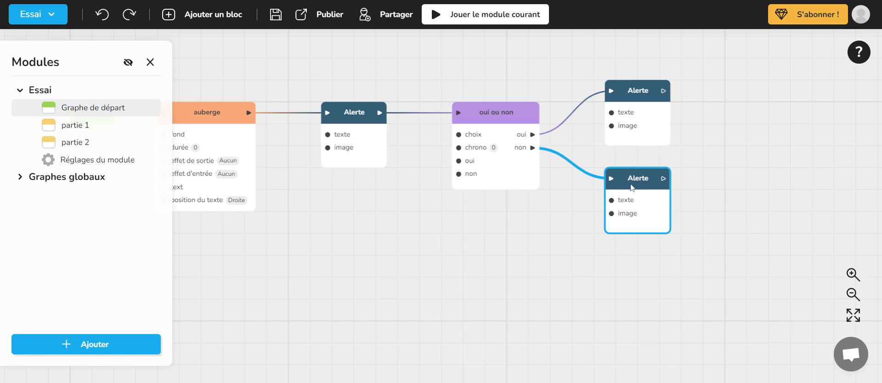
- Change the pasted Alerte block's text to "non" and move the block slightly lower
{"action": "double_click", "coordinate": [637, 182]}
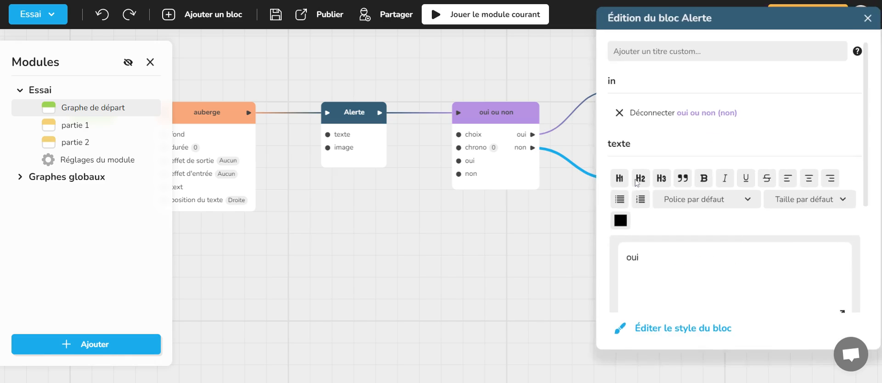
{"action": "key", "text": "ctrl+a"}
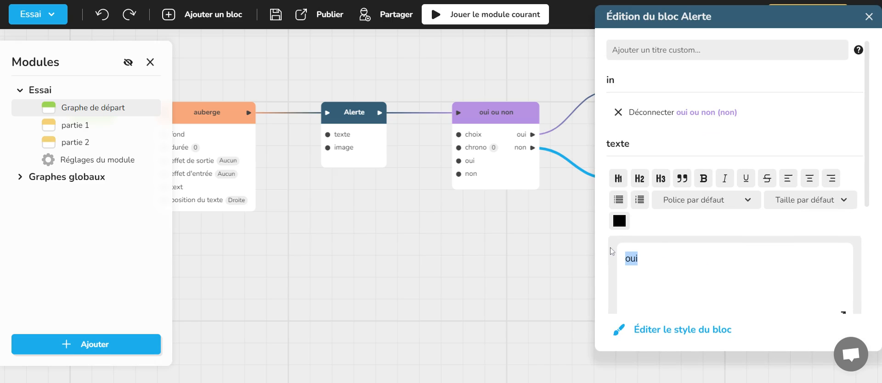
{"action": "type", "text": "non"}
{"action": "left_click", "coordinate": [868, 17]}
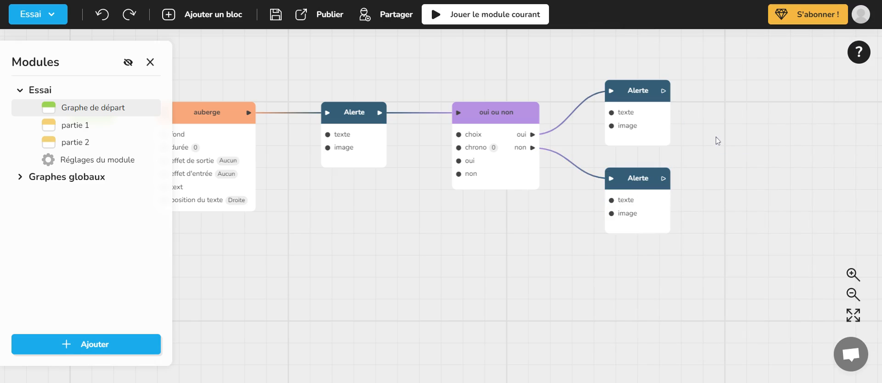
{"action": "left_click_drag", "start_coordinate": [640, 179], "coordinate": [640, 202]}
- Give the upper Alerte block the custom title "oui" and the lower one the title "non"
{"action": "double_click", "coordinate": [640, 88]}
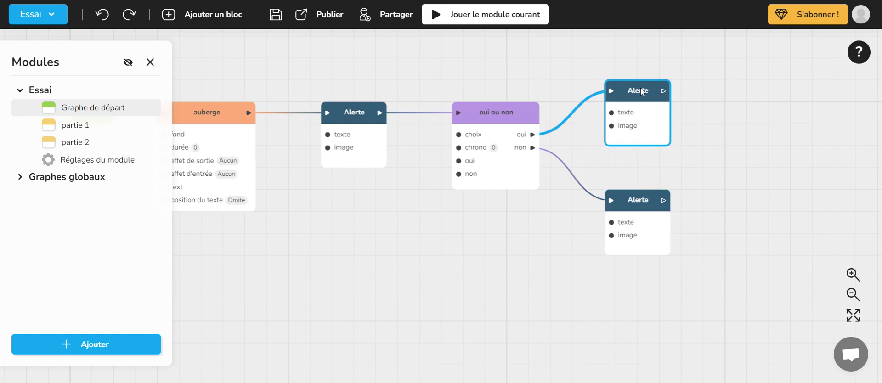
{"action": "type", "text": "o"}
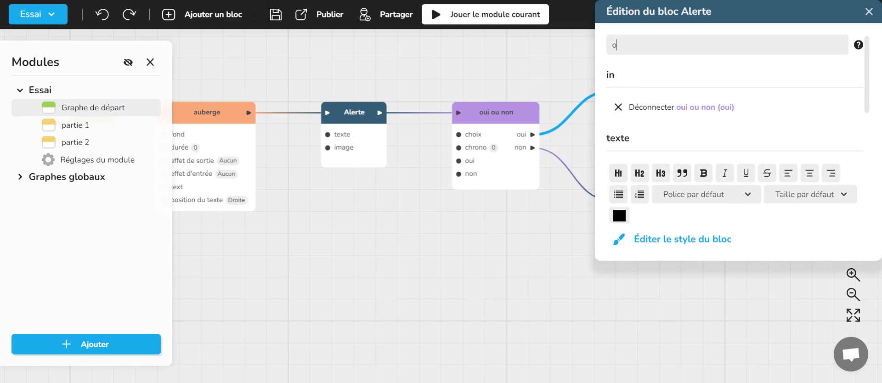
{"action": "type", "text": "ui"}
{"action": "left_click", "coordinate": [868, 13]}
{"action": "double_click", "coordinate": [634, 203]}
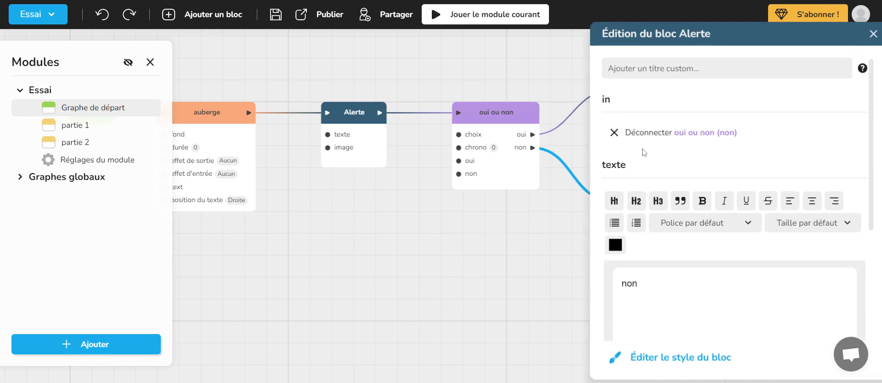
{"action": "type", "text": "non"}
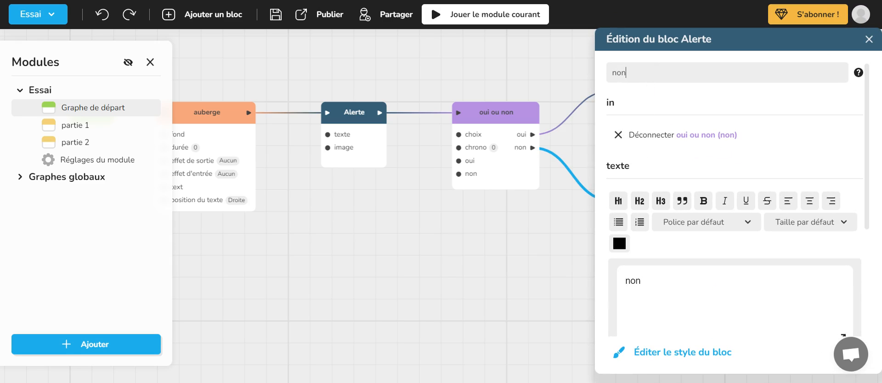
{"action": "left_click", "coordinate": [868, 39]}
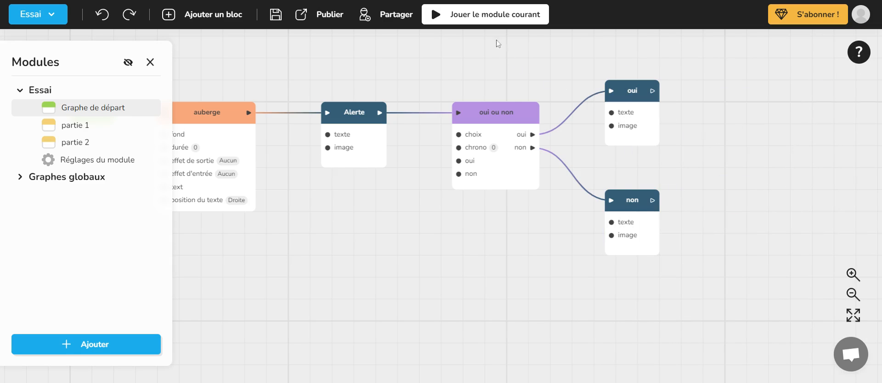
- Play the current module, choose "oui" to test that branch, and close the test
{"action": "left_click", "coordinate": [493, 18]}
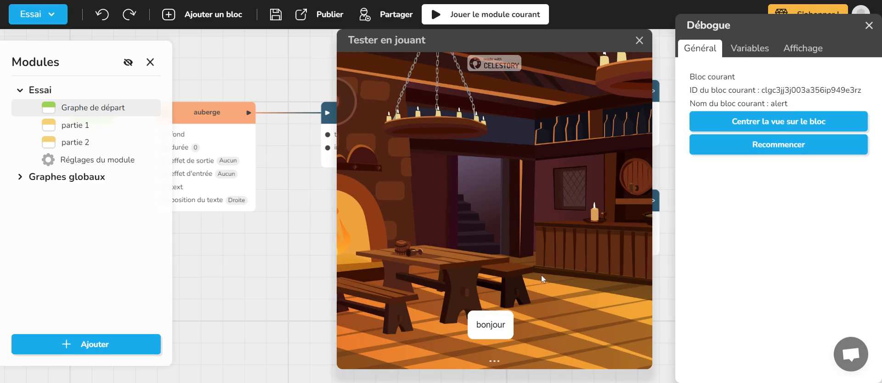
{"action": "left_click", "coordinate": [472, 349]}
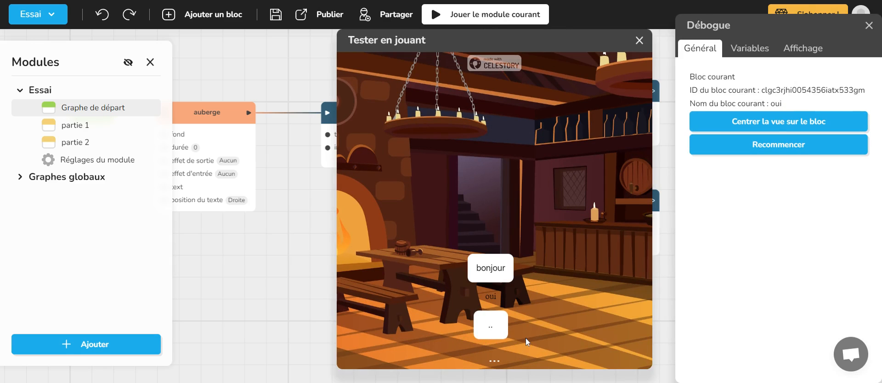
{"action": "left_click", "coordinate": [639, 40]}
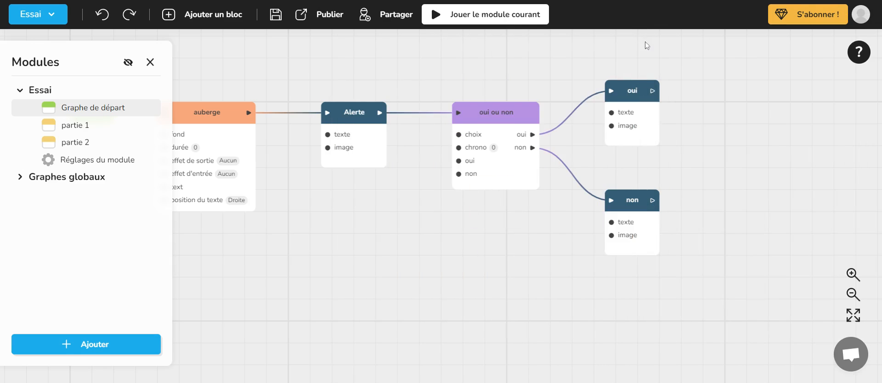
{"action": "left_click_drag", "start_coordinate": [653, 65], "coordinate": [528, 70]}
{"action": "left_click_drag", "start_coordinate": [628, 86], "coordinate": [557, 86]}
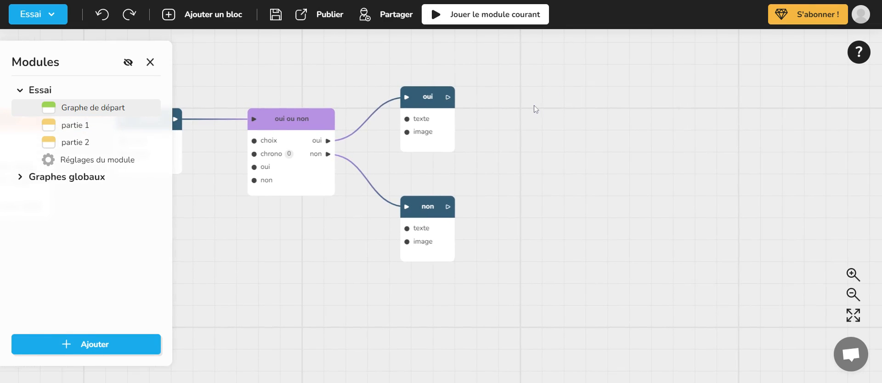
{"action": "left_click_drag", "start_coordinate": [536, 109], "coordinate": [524, 124]}
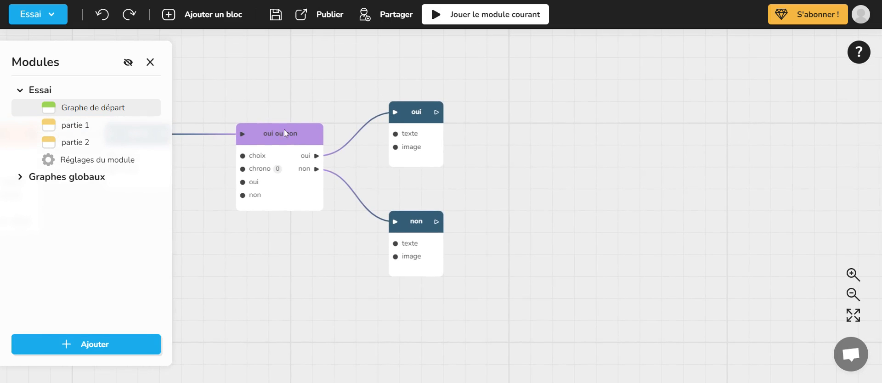
- Add a Dialogue block to the right of the "oui" Alerte block, connected to that block's output
{"action": "left_click_drag", "start_coordinate": [505, 159], "coordinate": [439, 176]}
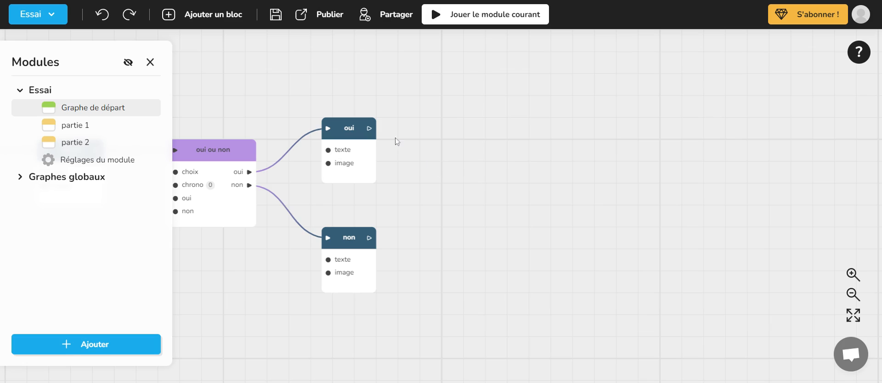
{"action": "left_click_drag", "start_coordinate": [370, 128], "coordinate": [428, 91]}
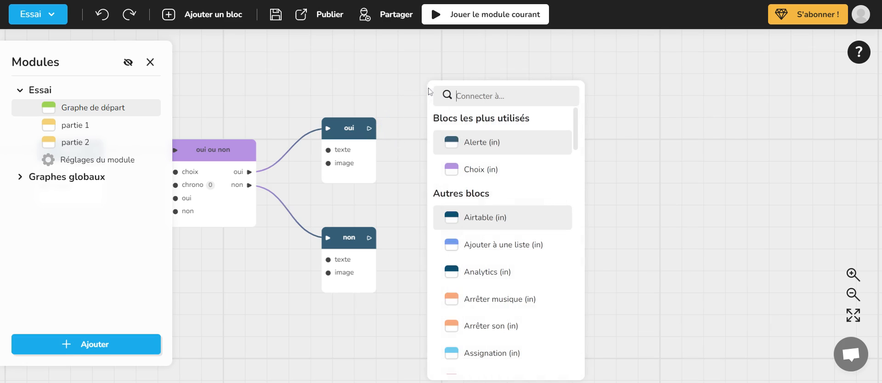
{"action": "type", "text": "dia"}
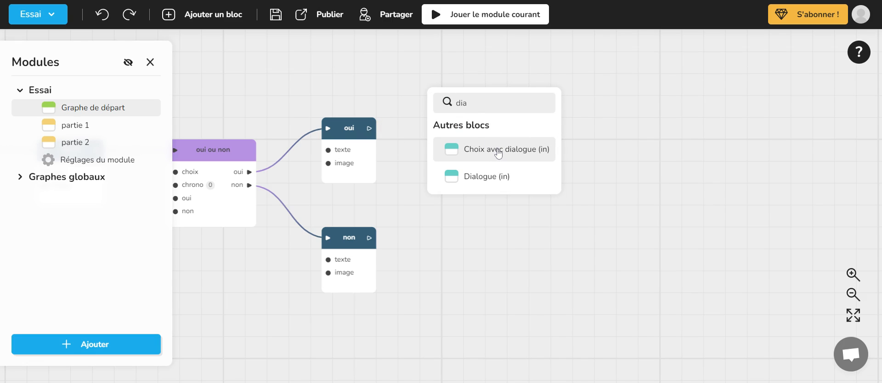
{"action": "left_click", "coordinate": [500, 180]}
{"action": "left_click", "coordinate": [491, 112]}
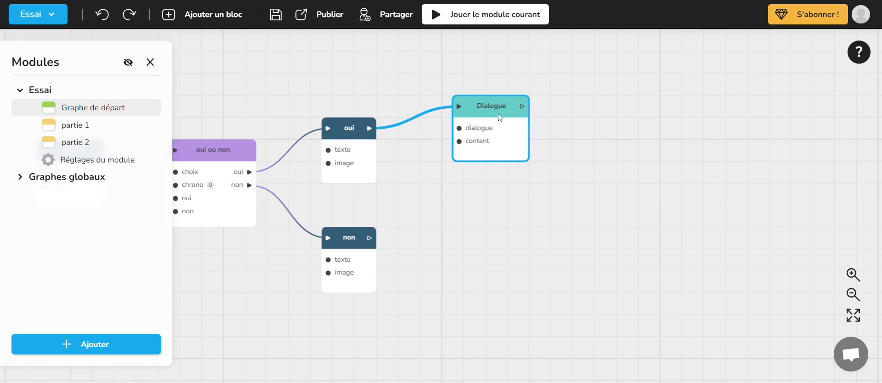
- Open the Dialogue block's settings, examine its character, dialogue and content options, and close them
{"action": "double_click", "coordinate": [486, 108]}
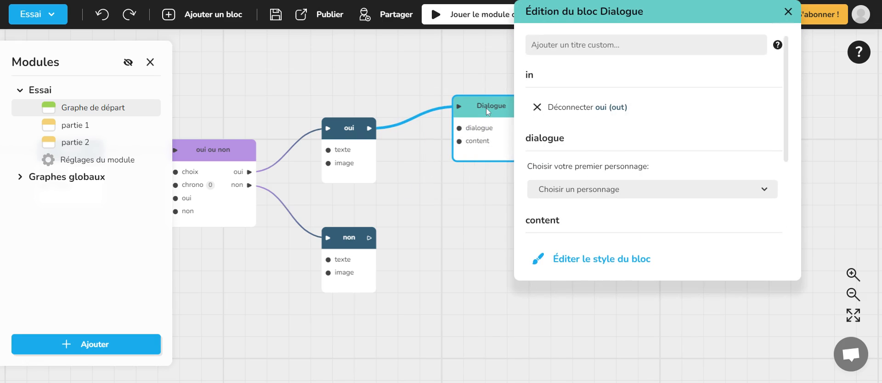
{"action": "scroll", "coordinate": [613, 113], "scroll_direction": "down", "scroll_amount": 3}
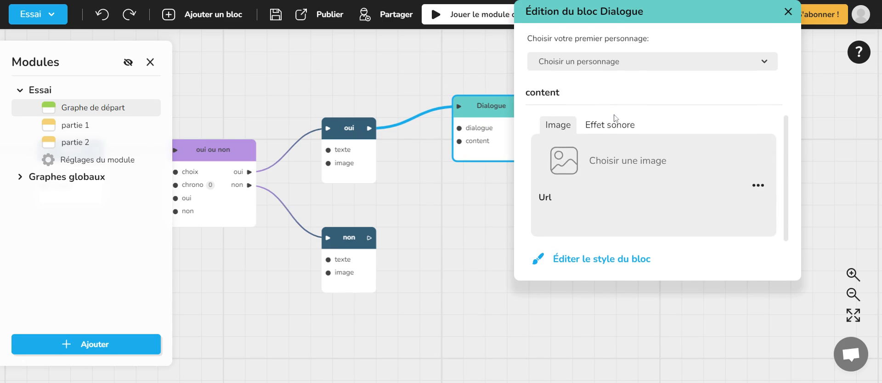
{"action": "scroll", "coordinate": [618, 120], "scroll_direction": "up", "scroll_amount": 3}
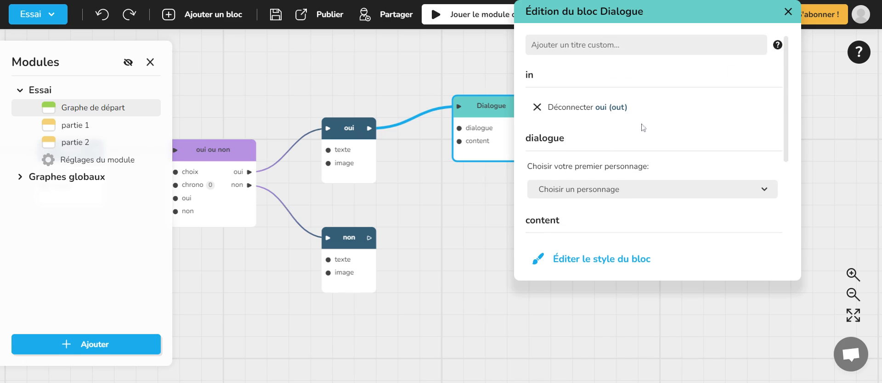
{"action": "scroll", "coordinate": [574, 177], "scroll_direction": "down", "scroll_amount": 3}
{"action": "scroll", "coordinate": [672, 237], "scroll_direction": "up", "scroll_amount": 3}
{"action": "scroll", "coordinate": [675, 144], "scroll_direction": "down", "scroll_amount": 3}
{"action": "scroll", "coordinate": [677, 175], "scroll_direction": "up", "scroll_amount": 1}
{"action": "scroll", "coordinate": [677, 199], "scroll_direction": "down", "scroll_amount": 3}
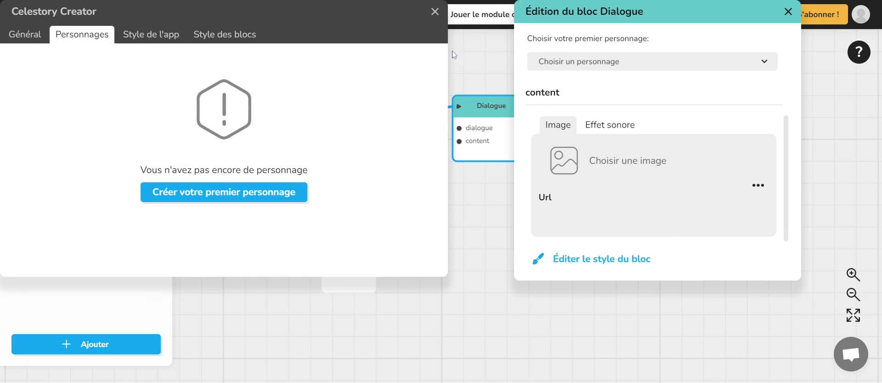
{"action": "left_click", "coordinate": [435, 11]}
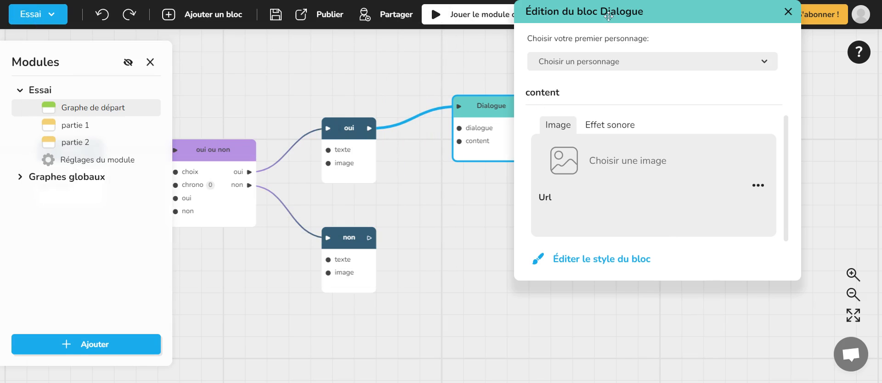
{"action": "left_click", "coordinate": [787, 12]}
- View the Personnages section of the Essai module's settings and close the settings
{"action": "left_click", "coordinate": [120, 161]}
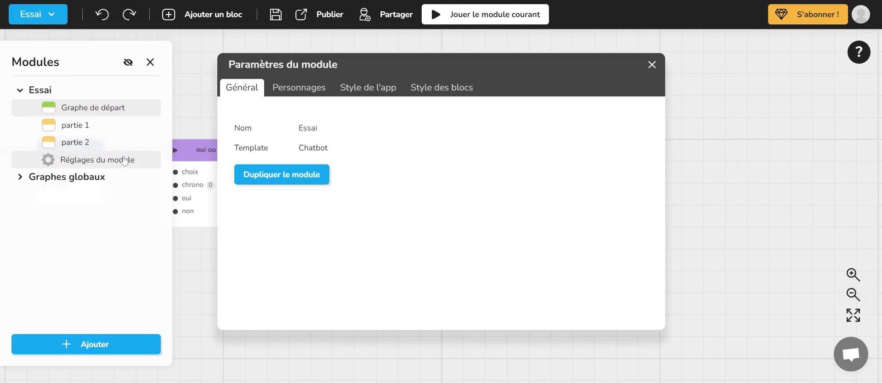
{"action": "left_click", "coordinate": [294, 89]}
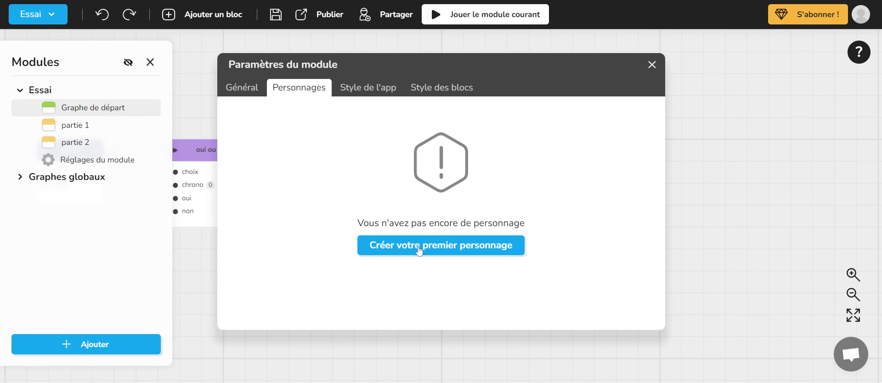
{"action": "left_click", "coordinate": [652, 64]}
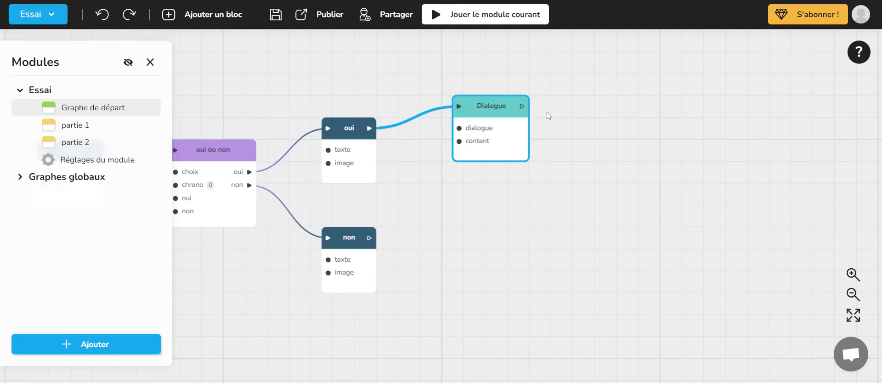
- Create a first character from the Dialogue block's character selection, name it "popeye" and set its Apparition to Gauche
{"action": "left_click", "coordinate": [490, 109]}
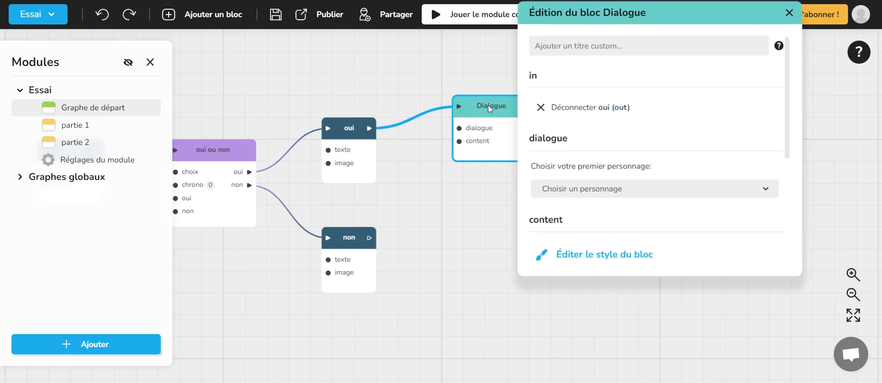
{"action": "left_click", "coordinate": [640, 202]}
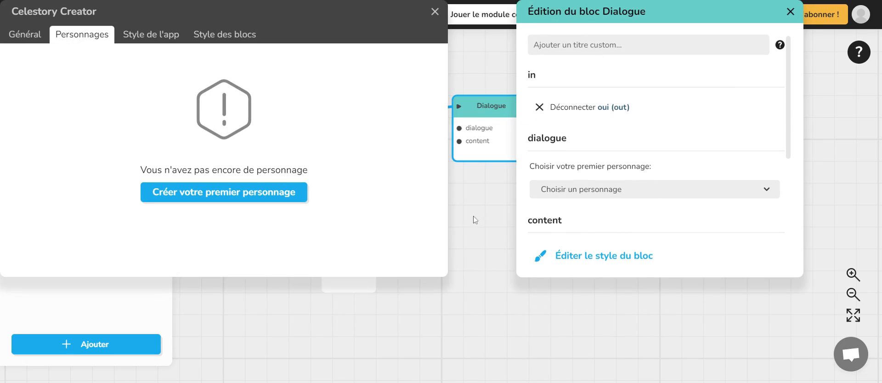
{"action": "left_click", "coordinate": [227, 195]}
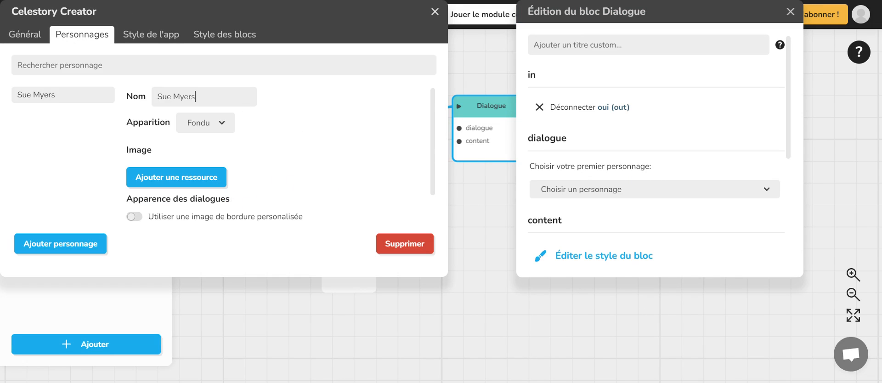
{"action": "key", "text": "ctrl+a"}
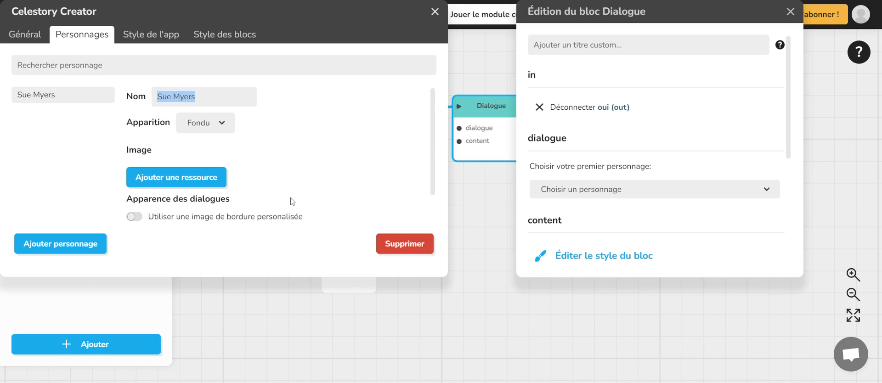
{"action": "type", "text": "popeye"}
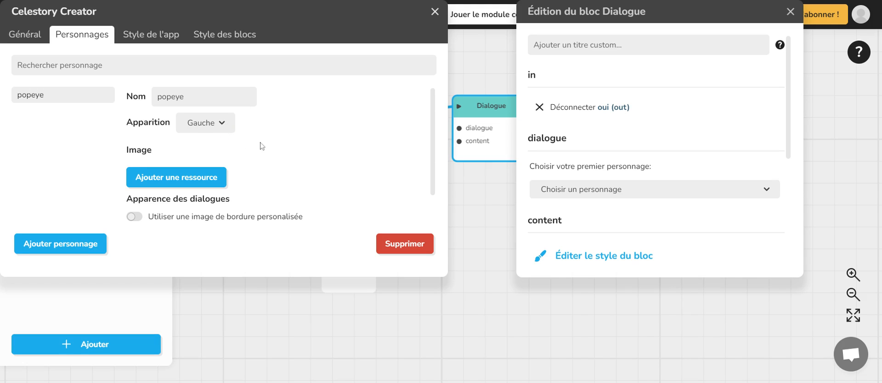
- Add an image resource to the popeye character
{"action": "scroll", "coordinate": [293, 153], "scroll_direction": "down", "scroll_amount": 1}
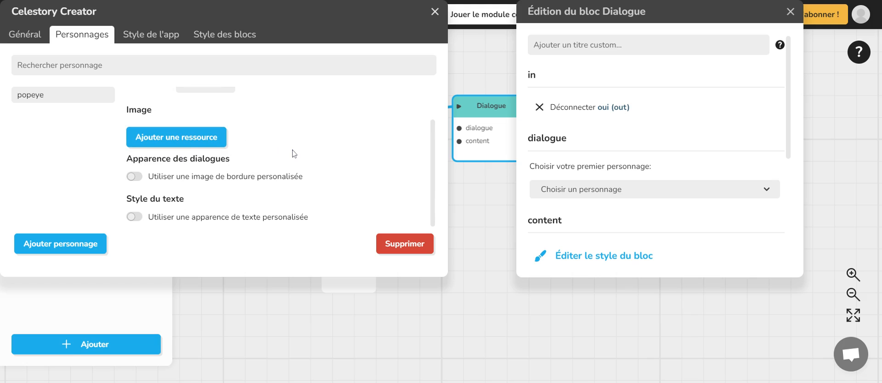
{"action": "left_click", "coordinate": [186, 140]}
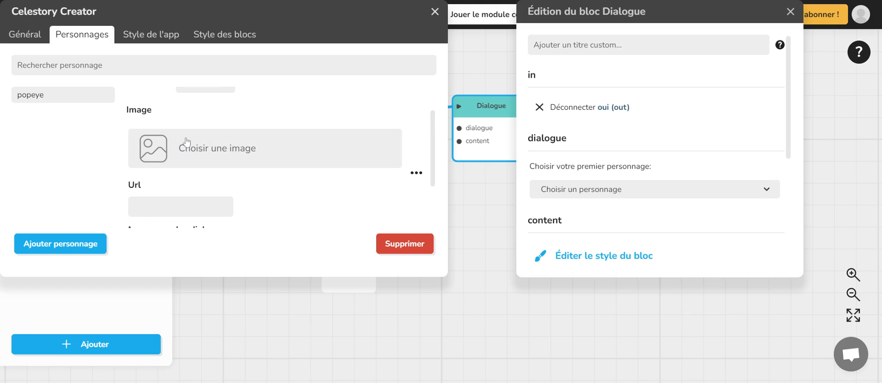
{"action": "scroll", "coordinate": [262, 169], "scroll_direction": "down", "scroll_amount": 2}
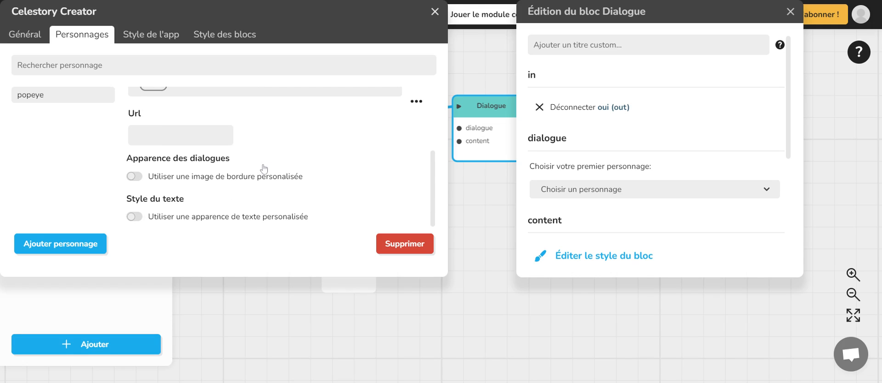
{"action": "scroll", "coordinate": [263, 169], "scroll_direction": "up", "scroll_amount": 3}
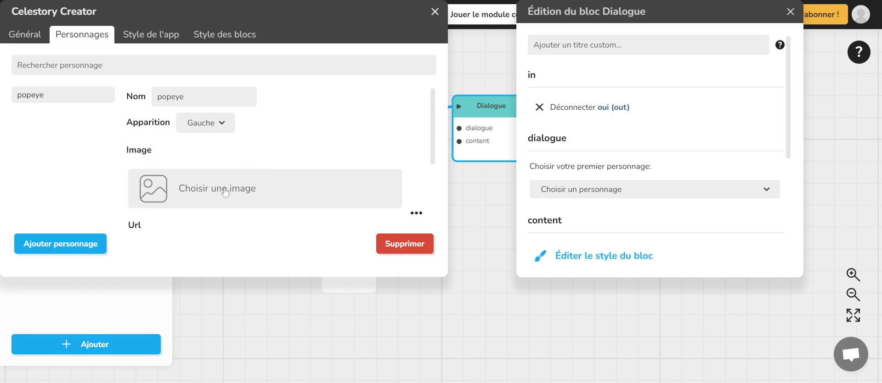
- Start choosing the character's image and upload a picture file into the personnages folder
{"action": "left_click", "coordinate": [225, 193]}
{"action": "left_click", "coordinate": [390, 137]}
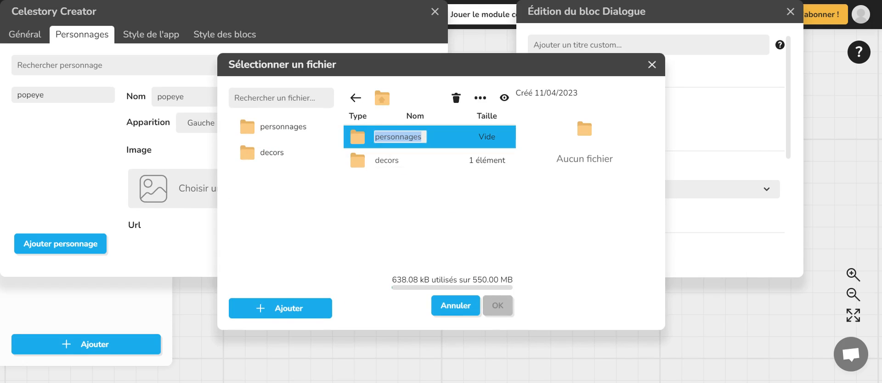
{"action": "double_click", "coordinate": [356, 139]}
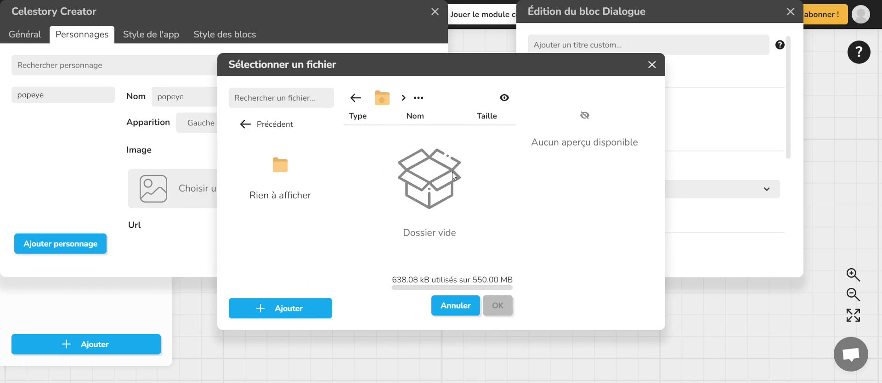
{"action": "left_click", "coordinate": [277, 312]}
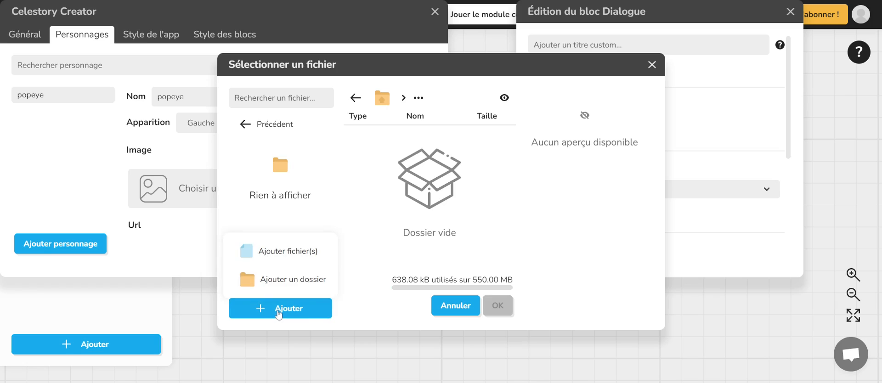
{"action": "left_click", "coordinate": [296, 255]}
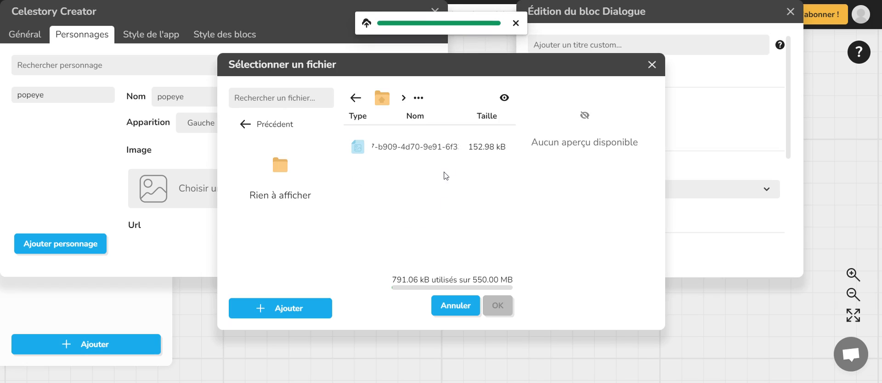
- Rename the uploaded picture "Asterix souriant" and assign it as the popeye character's image
{"action": "left_click", "coordinate": [440, 148]}
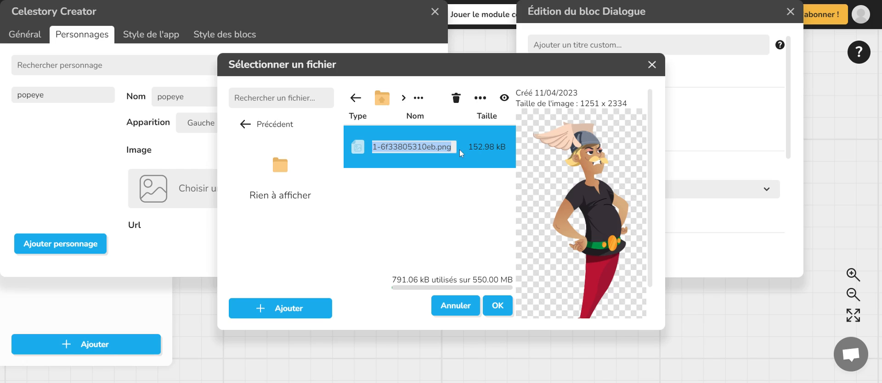
{"action": "type", "text": "pop"}
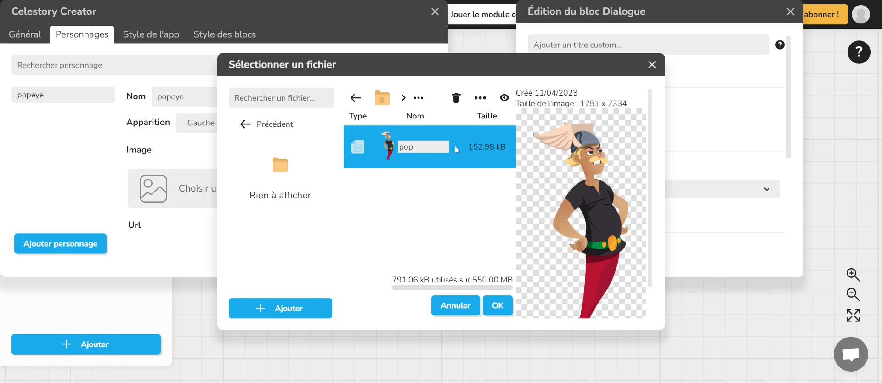
{"action": "type", "text": "eye"}
{"action": "key", "text": "ctrl+a"}
{"action": "type", "text": "Asterix souriant"}
{"action": "key", "text": "Return"}
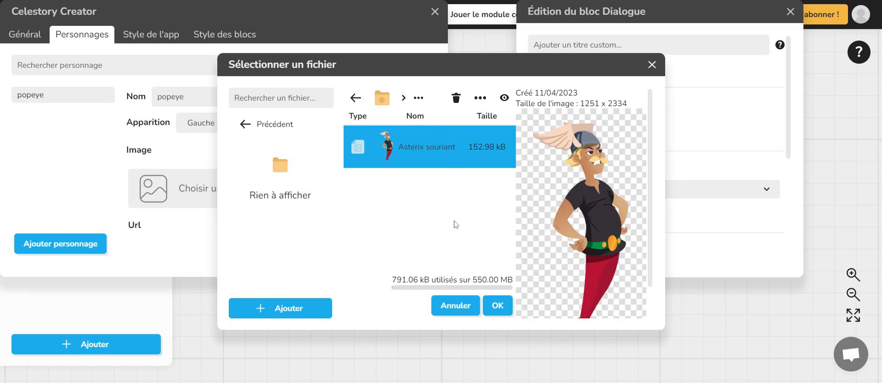
{"action": "left_click", "coordinate": [496, 307]}
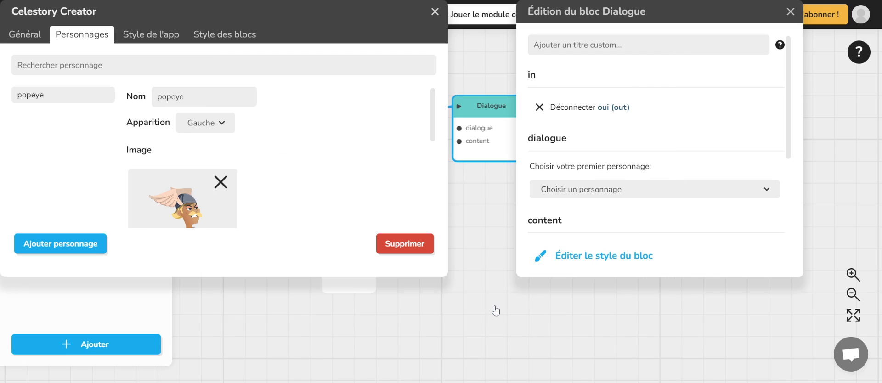
- Examine the popeye character's image preview and settings, and close the character editor
{"action": "scroll", "coordinate": [198, 178], "scroll_direction": "down", "scroll_amount": 1}
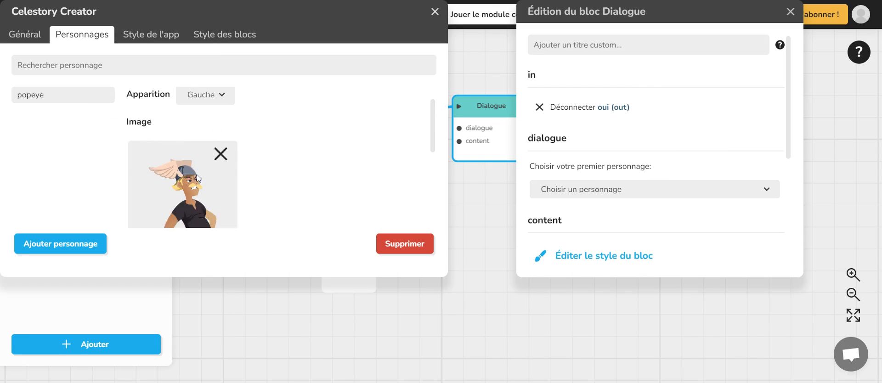
{"action": "scroll", "coordinate": [207, 180], "scroll_direction": "up", "scroll_amount": 1}
{"action": "scroll", "coordinate": [212, 214], "scroll_direction": "down", "scroll_amount": 3}
{"action": "scroll", "coordinate": [212, 214], "scroll_direction": "up", "scroll_amount": 3}
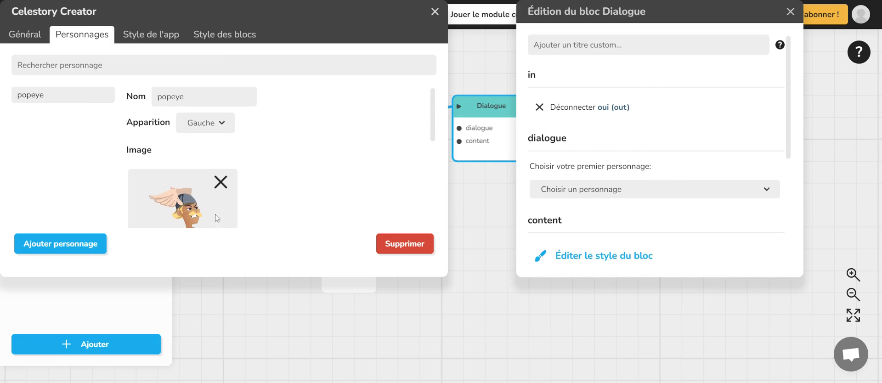
{"action": "scroll", "coordinate": [218, 218], "scroll_direction": "down", "scroll_amount": 3}
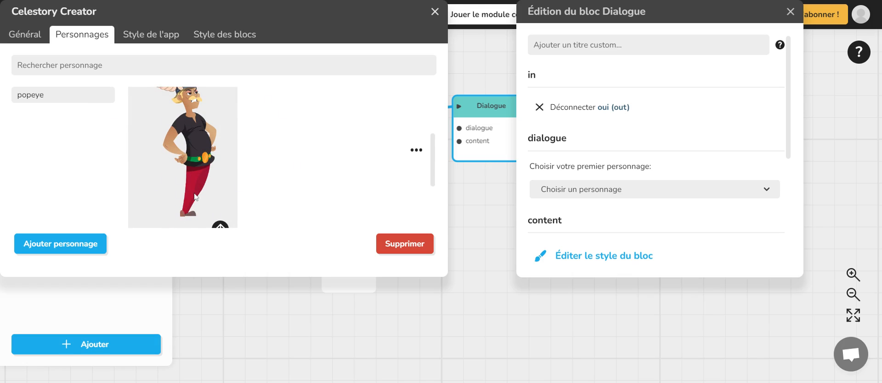
{"action": "scroll", "coordinate": [202, 184], "scroll_direction": "up", "scroll_amount": 2}
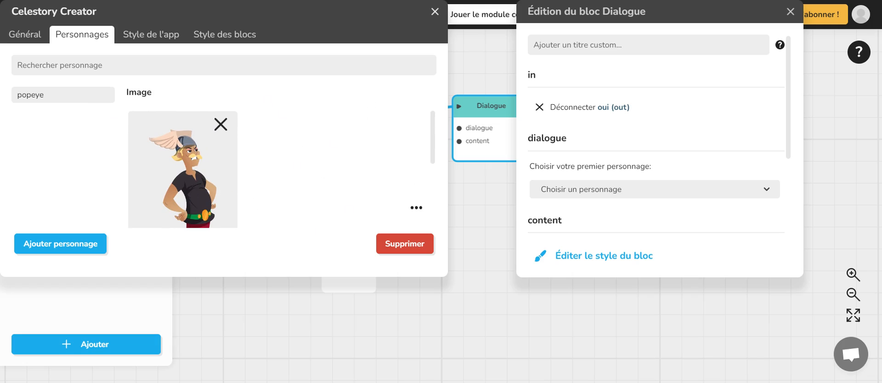
{"action": "left_click", "coordinate": [435, 13]}
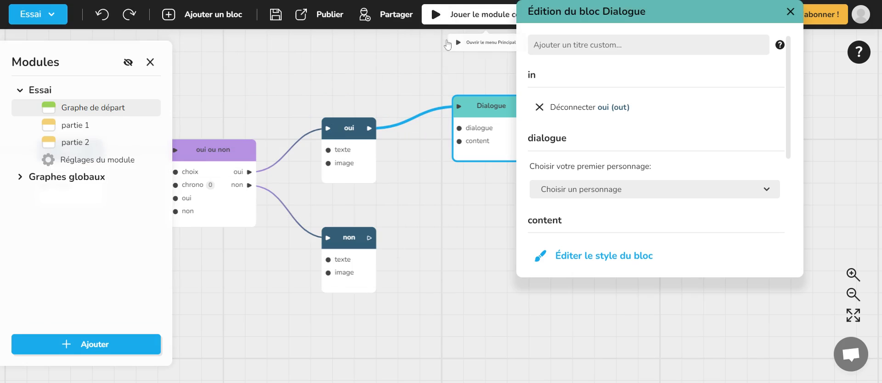
- Choose popeye as the Dialogue block's first character and bring its dialogue text editor into view
{"action": "left_click", "coordinate": [674, 206]}
{"action": "scroll", "coordinate": [669, 199], "scroll_direction": "down", "scroll_amount": 2}
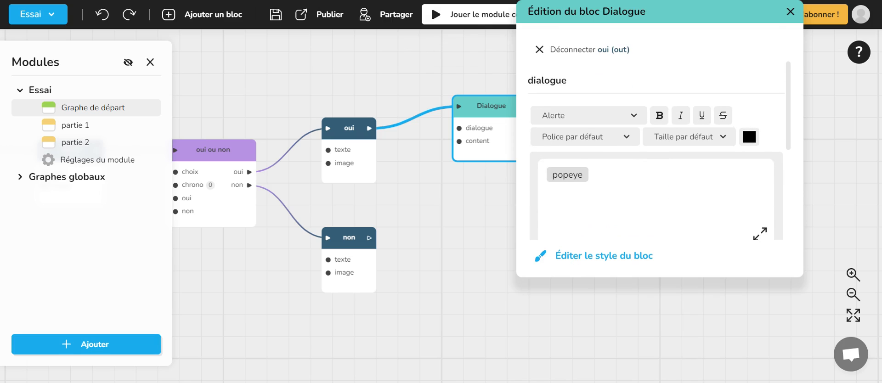
- Write two popeye lines in the Dialogue block's text: "bonjour" and "comment allez vous ?"
{"action": "left_click", "coordinate": [591, 175]}
{"action": "type", "text": "bonjour"}
{"action": "key", "text": "Return"}
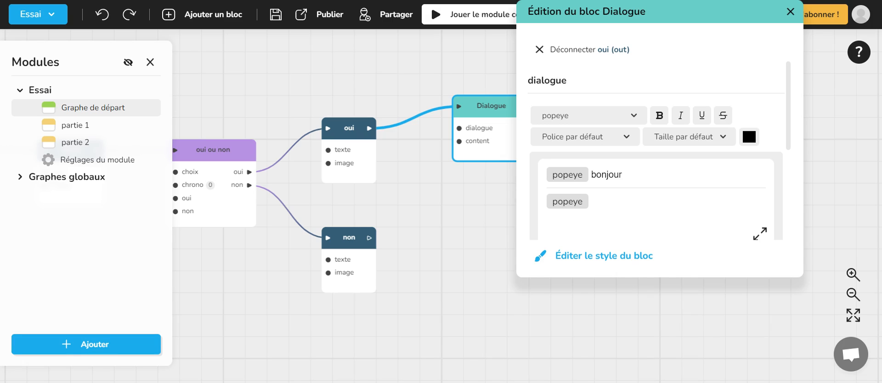
{"action": "type", "text": "comment Il"}
{"action": "type", "text": "llez vou"}
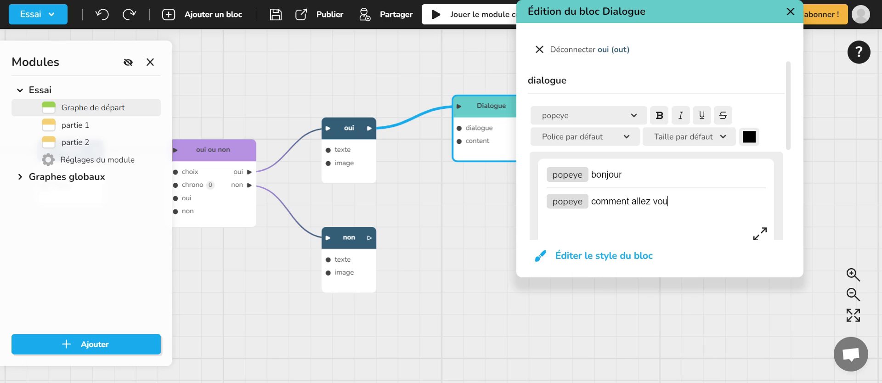
{"action": "type", "text": "s ?"}
- Make "t allez vous ?" bold in the second dialogue line and close the Dialogue block's editor
{"action": "left_click_drag", "start_coordinate": [626, 201], "coordinate": [684, 201]}
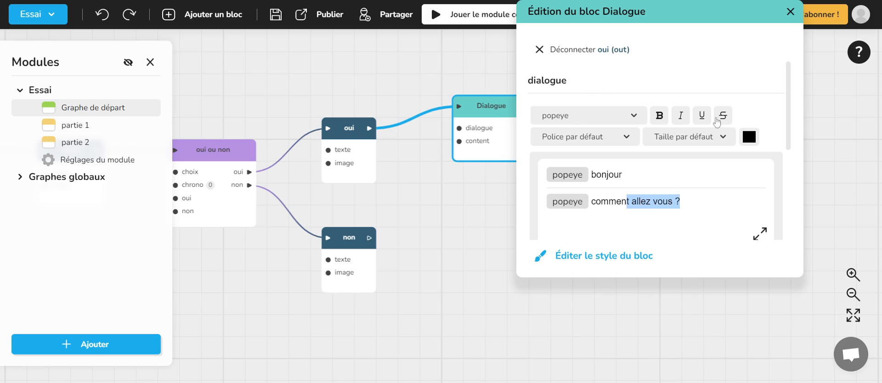
{"action": "left_click", "coordinate": [663, 115]}
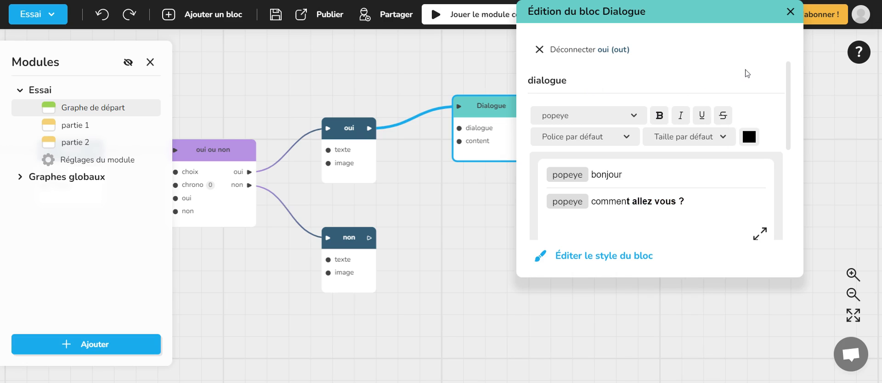
{"action": "left_click", "coordinate": [790, 13]}
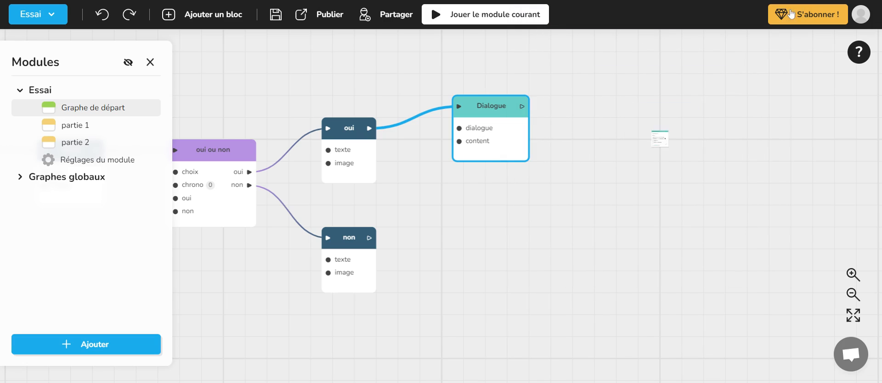
{"action": "left_click", "coordinate": [613, 117]}
{"action": "left_click_drag", "start_coordinate": [405, 68], "coordinate": [593, 70]}
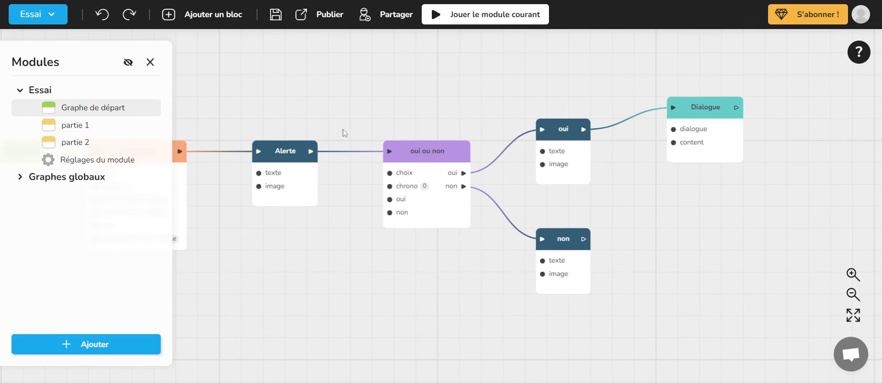
- Open the Essai module's settings and examine popeye's name, appearance and image settings
{"action": "left_click", "coordinate": [120, 164]}
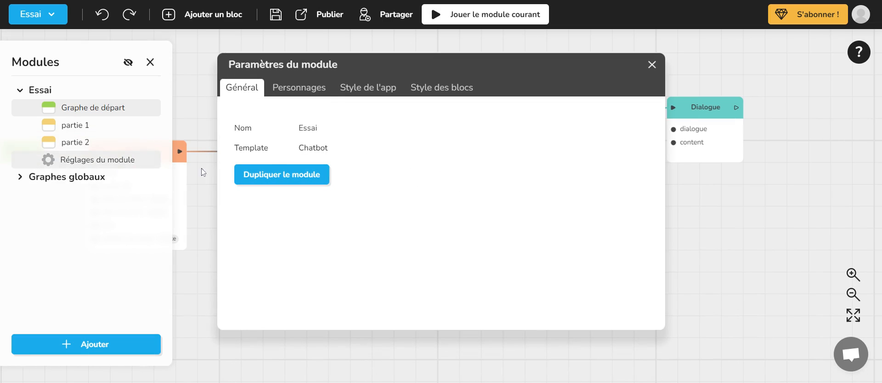
{"action": "left_click", "coordinate": [308, 92]}
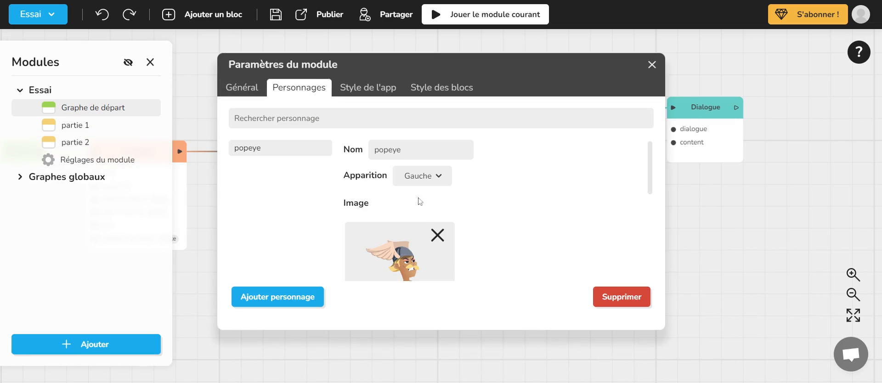
{"action": "scroll", "coordinate": [467, 240], "scroll_direction": "down", "scroll_amount": 5}
{"action": "scroll", "coordinate": [468, 230], "scroll_direction": "up", "scroll_amount": 3}
{"action": "scroll", "coordinate": [468, 229], "scroll_direction": "up", "scroll_amount": 3}
- Set the app's character display style to the full-length background format and close the module settings
{"action": "left_click", "coordinate": [359, 88]}
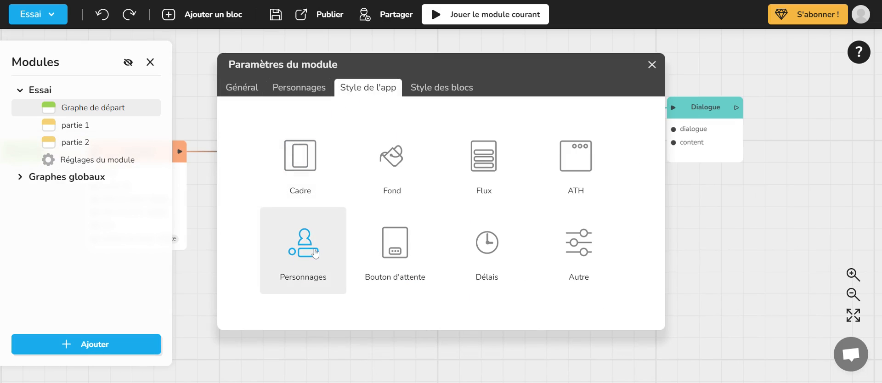
{"action": "left_click", "coordinate": [294, 258]}
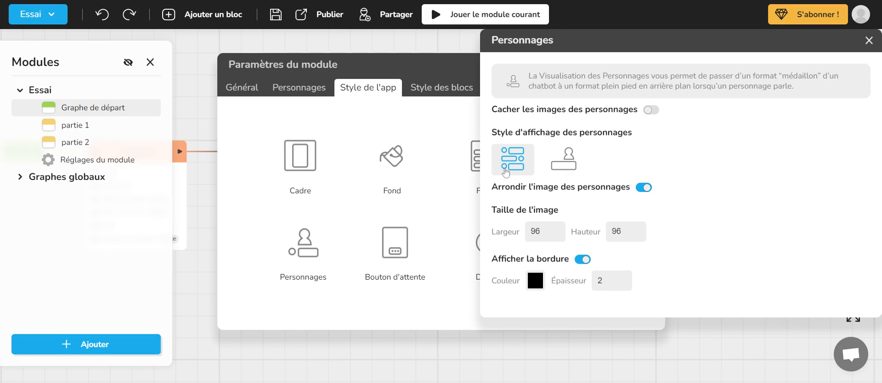
{"action": "left_click", "coordinate": [564, 160]}
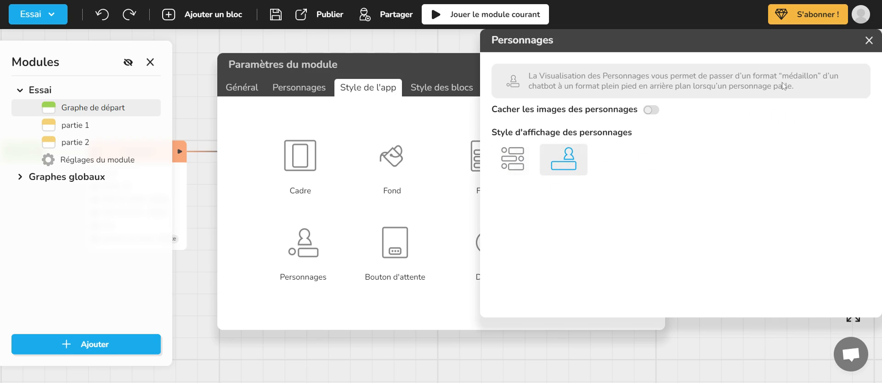
{"action": "left_click", "coordinate": [868, 40]}
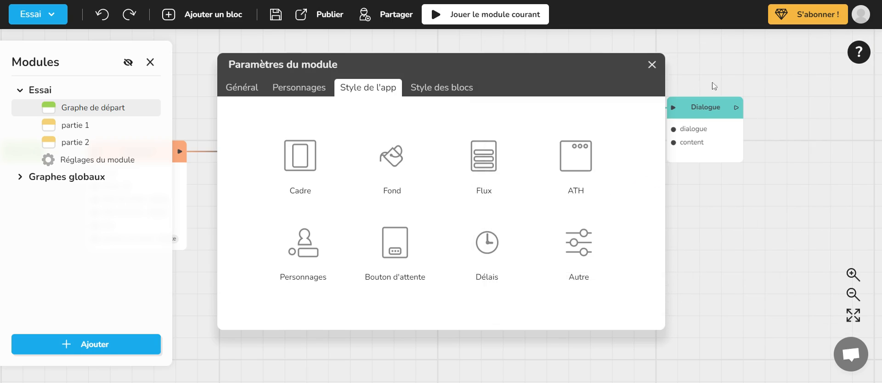
{"action": "left_click", "coordinate": [652, 69]}
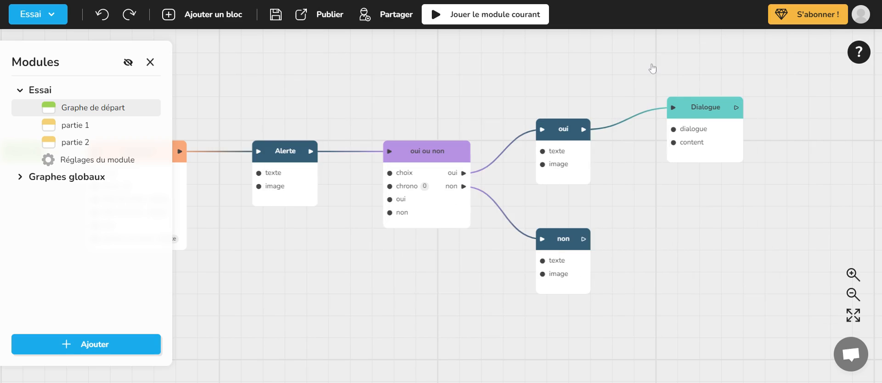
- Play the current module, answer "oui" to check the dialogue with the character, and close the test
{"action": "left_click", "coordinate": [491, 8]}
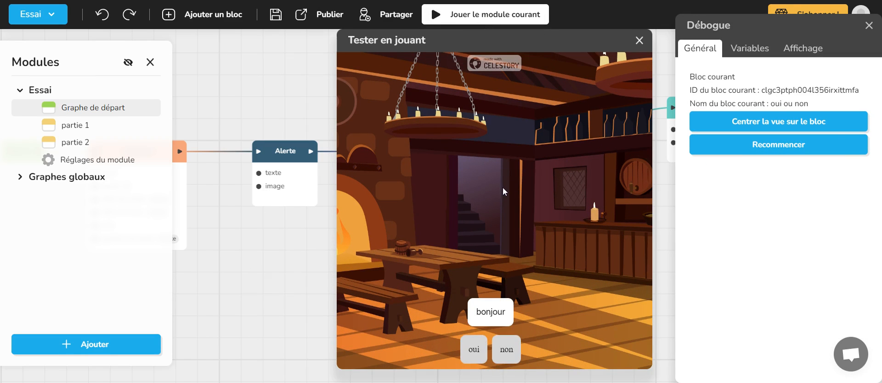
{"action": "left_click", "coordinate": [474, 352]}
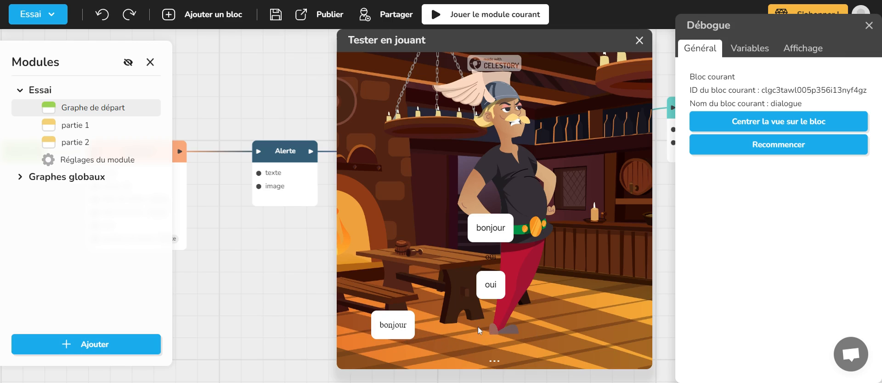
{"action": "left_click", "coordinate": [641, 43]}
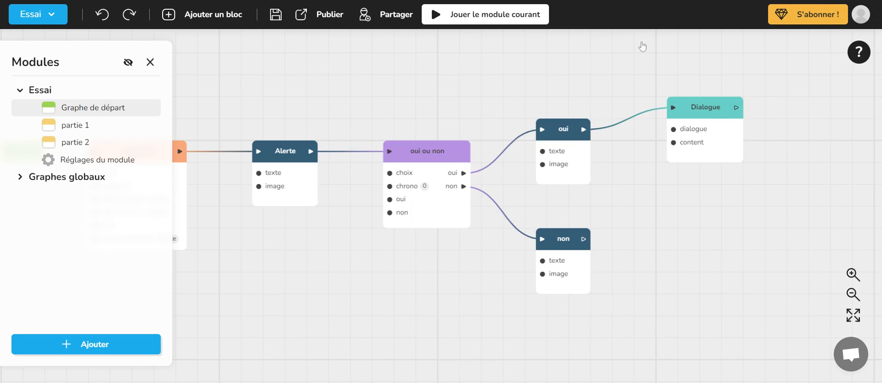
- Reopen the Dialogue block's editor and add a new character to the module from its speaker choices
{"action": "left_click_drag", "start_coordinate": [669, 234], "coordinate": [550, 207]}
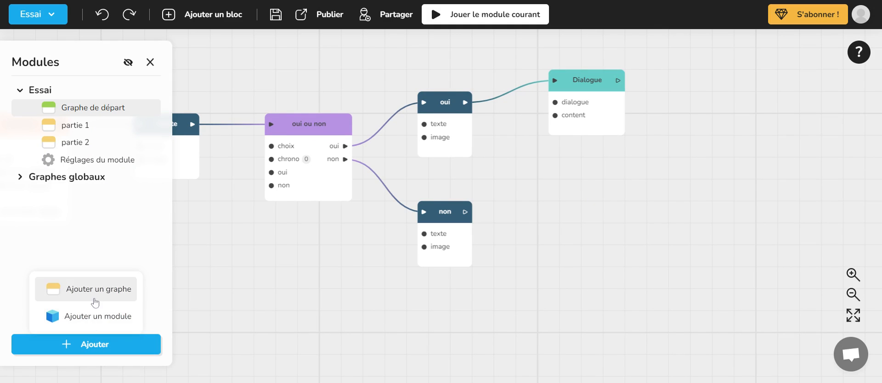
{"action": "left_click_drag", "start_coordinate": [660, 200], "coordinate": [430, 191]}
{"action": "left_click", "coordinate": [364, 87]}
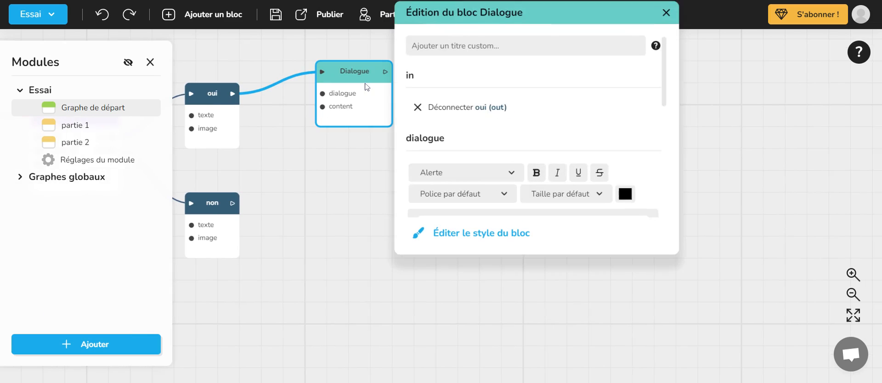
{"action": "scroll", "coordinate": [572, 214], "scroll_direction": "down", "scroll_amount": 3}
{"action": "scroll", "coordinate": [502, 128], "scroll_direction": "up", "scroll_amount": 2}
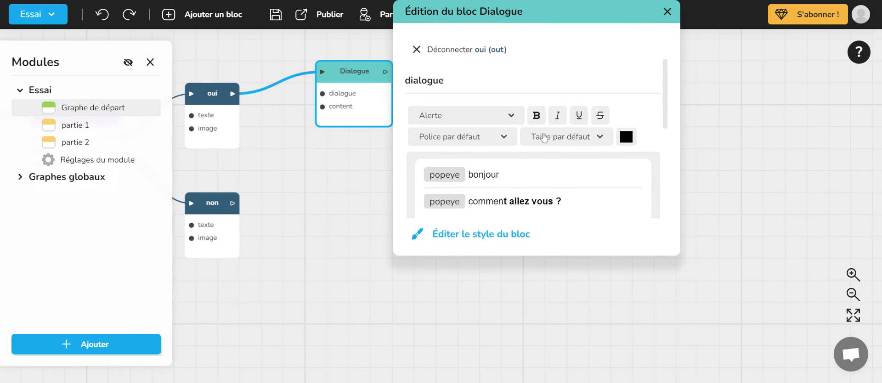
{"action": "left_click", "coordinate": [495, 131]}
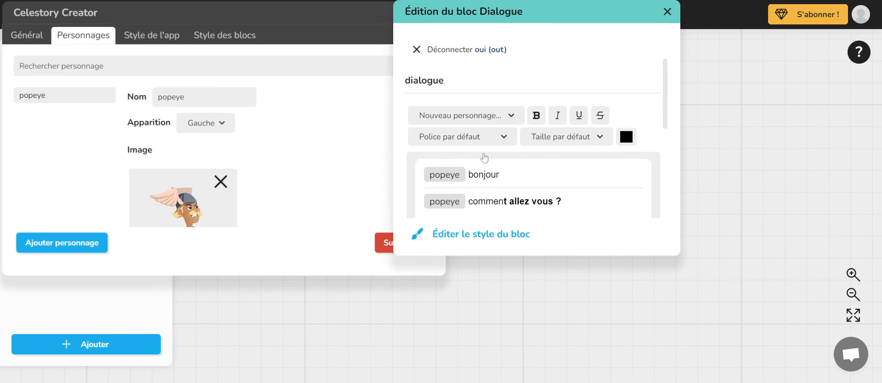
{"action": "left_click", "coordinate": [77, 247]}
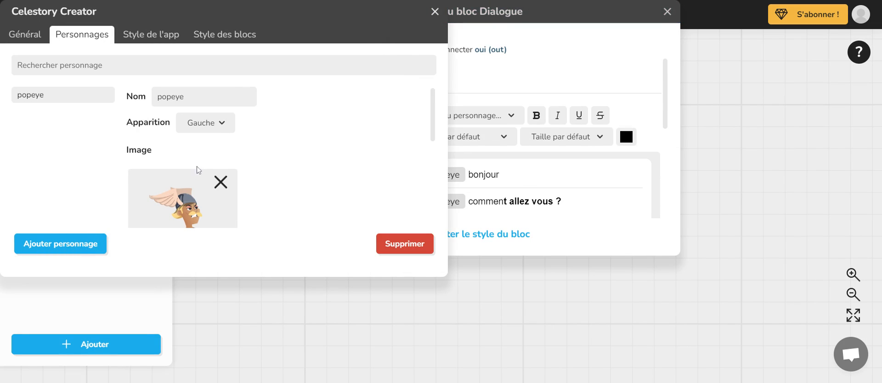
{"action": "left_click", "coordinate": [72, 244]}
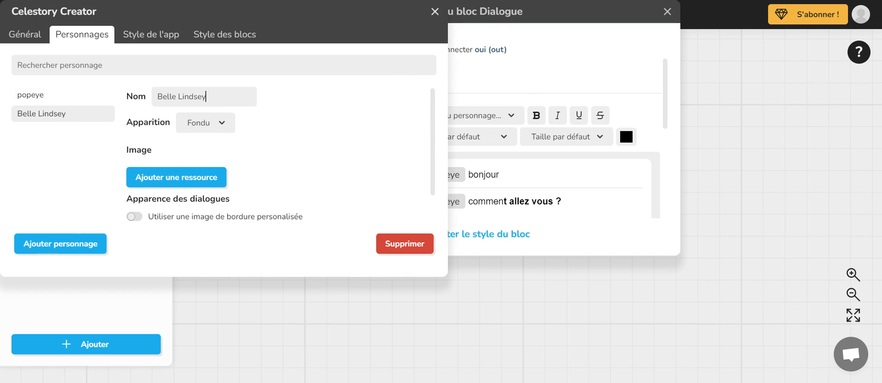
- Add an image resource to the new character and upload a picture file into the personnages folder
{"action": "left_click", "coordinate": [198, 179]}
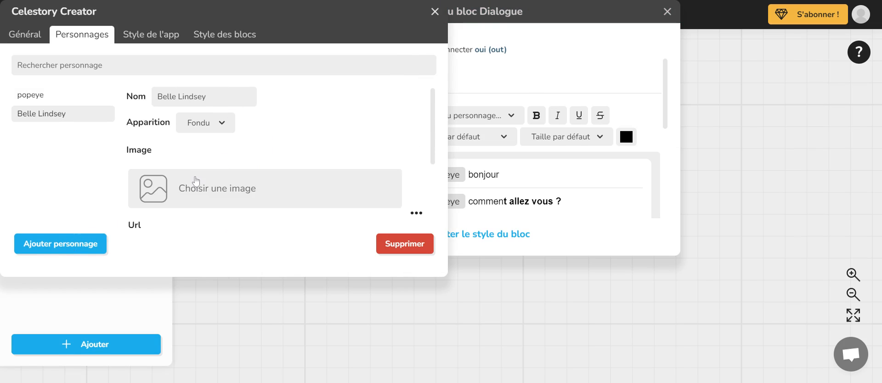
{"action": "scroll", "coordinate": [313, 189], "scroll_direction": "down", "scroll_amount": 3}
{"action": "scroll", "coordinate": [315, 181], "scroll_direction": "up", "scroll_amount": 2}
{"action": "left_click", "coordinate": [199, 145]}
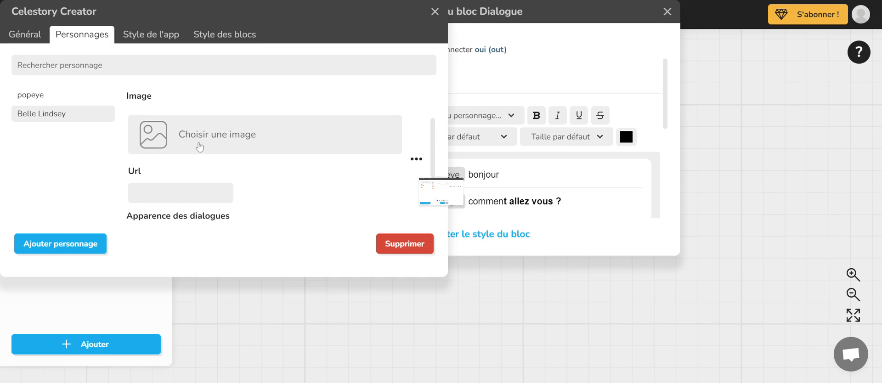
{"action": "double_click", "coordinate": [363, 138]}
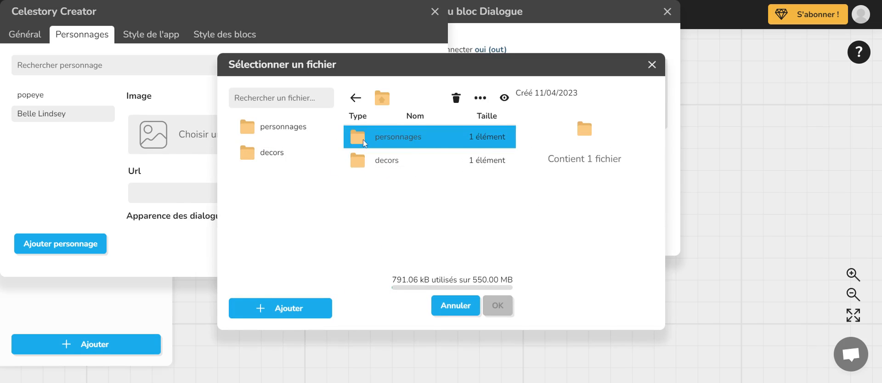
{"action": "left_click", "coordinate": [300, 307]}
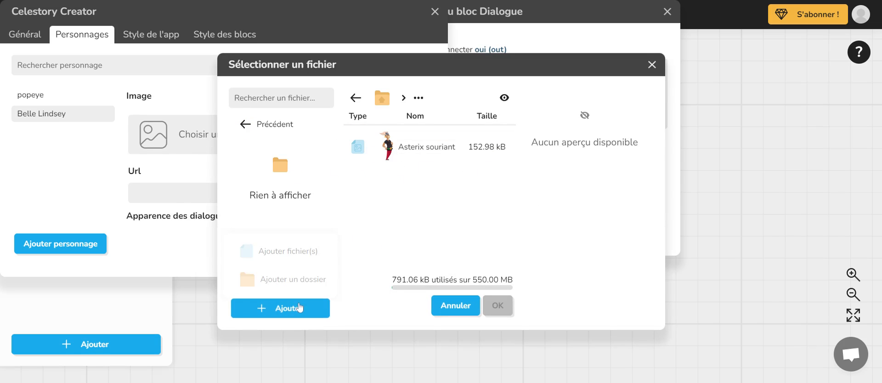
{"action": "left_click", "coordinate": [289, 251]}
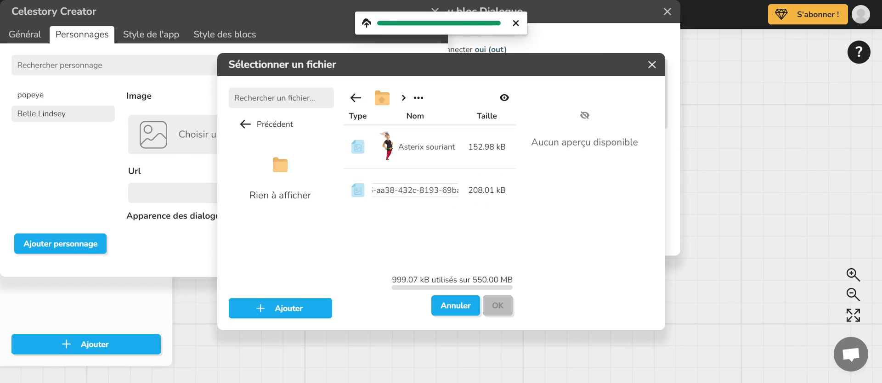
- Rename the uploaded picture "montre du doigt", assign it as the new character's image, and close the character editor
{"action": "left_click", "coordinate": [433, 190]}
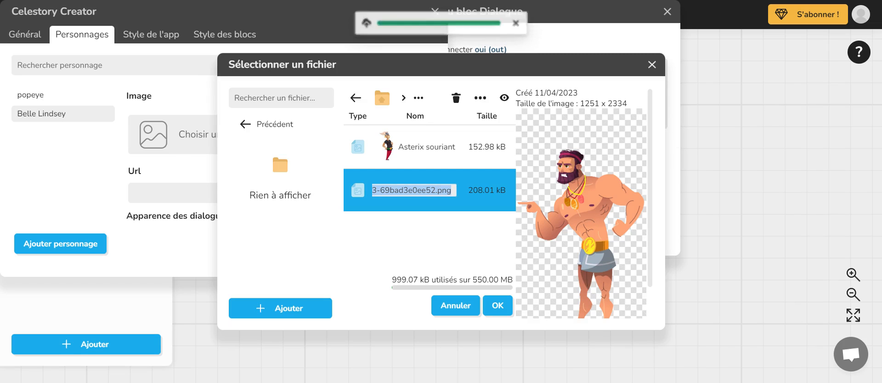
{"action": "type", "text": "m"}
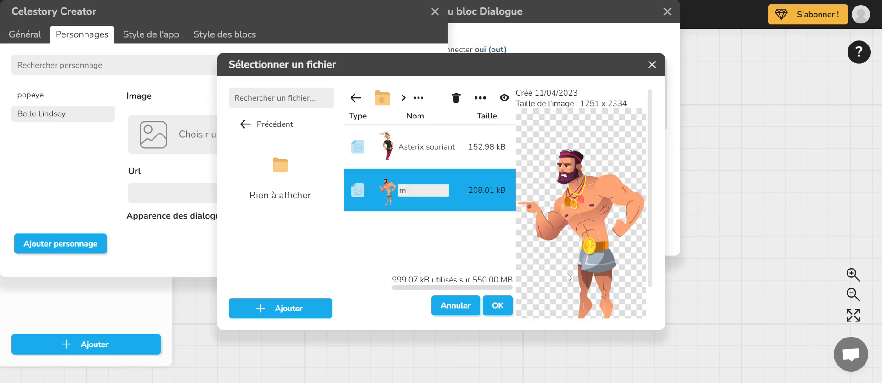
{"action": "type", "text": "ontre du doigt"}
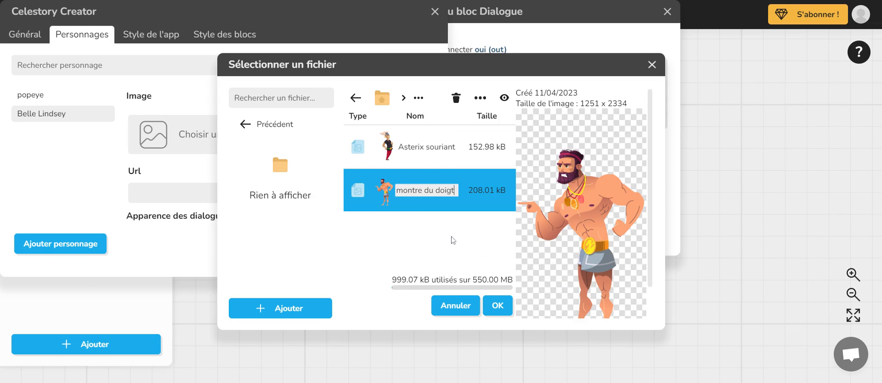
{"action": "key", "text": "Return"}
{"action": "left_click", "coordinate": [495, 306]}
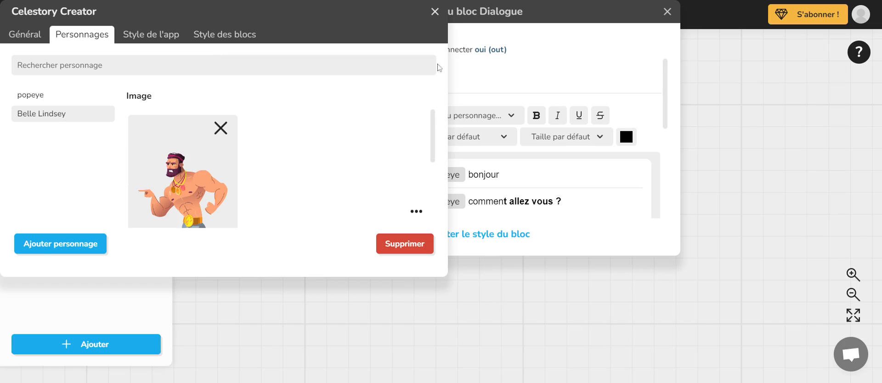
{"action": "scroll", "coordinate": [358, 215], "scroll_direction": "down", "scroll_amount": 3}
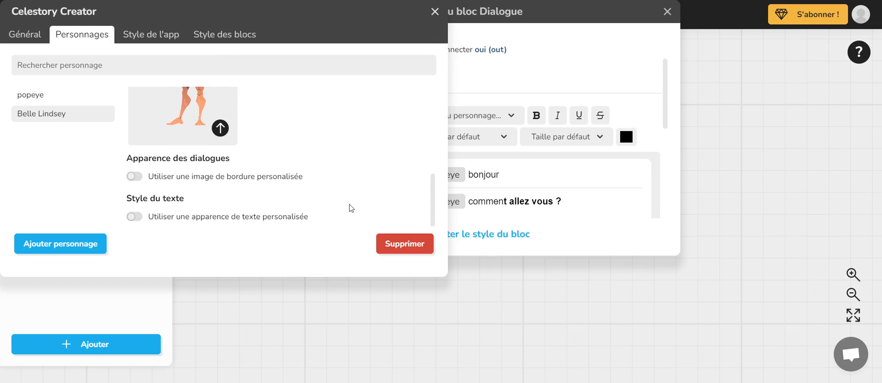
{"action": "left_click", "coordinate": [434, 12]}
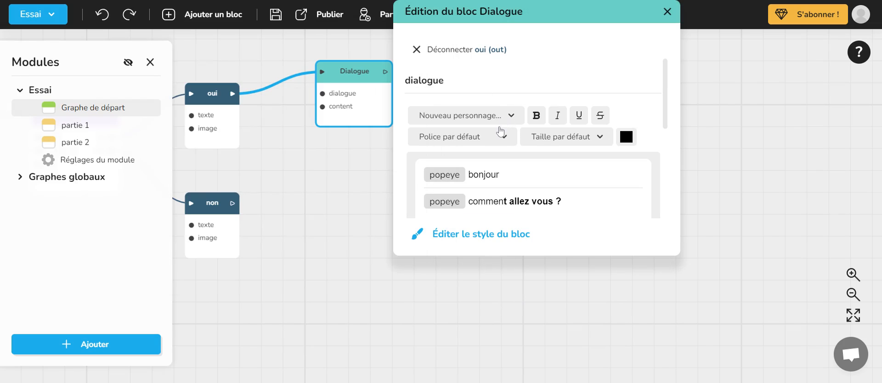
- Add a third dialogue line, "mal au dent", spoken by the newly created character
{"action": "left_click", "coordinate": [561, 201]}
{"action": "key", "text": "Return"}
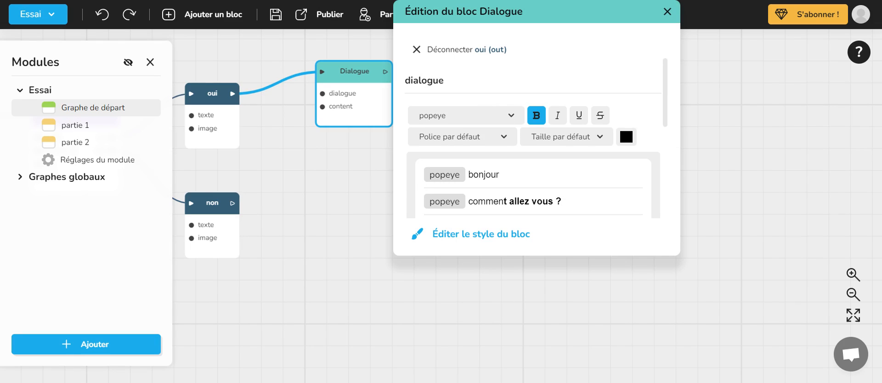
{"action": "scroll", "coordinate": [617, 155], "scroll_direction": "down", "scroll_amount": 2}
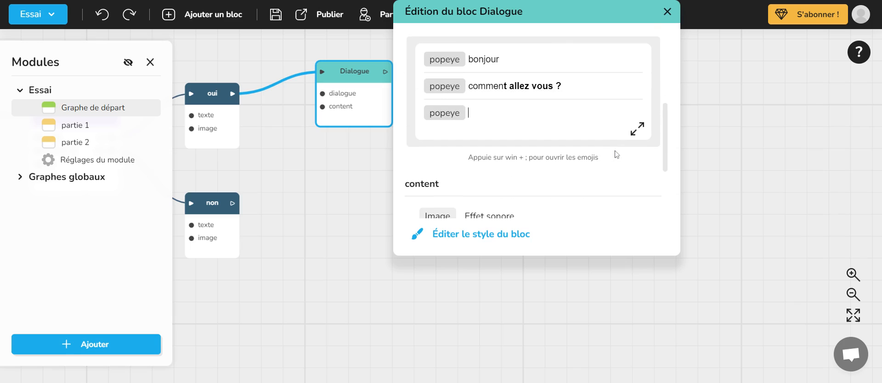
{"action": "scroll", "coordinate": [464, 115], "scroll_direction": "up", "scroll_amount": 2}
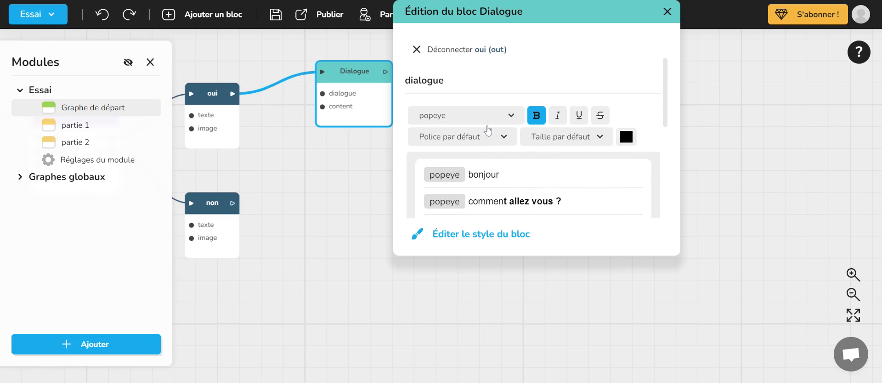
{"action": "left_click", "coordinate": [487, 129]}
{"action": "scroll", "coordinate": [533, 132], "scroll_direction": "down", "scroll_amount": 1}
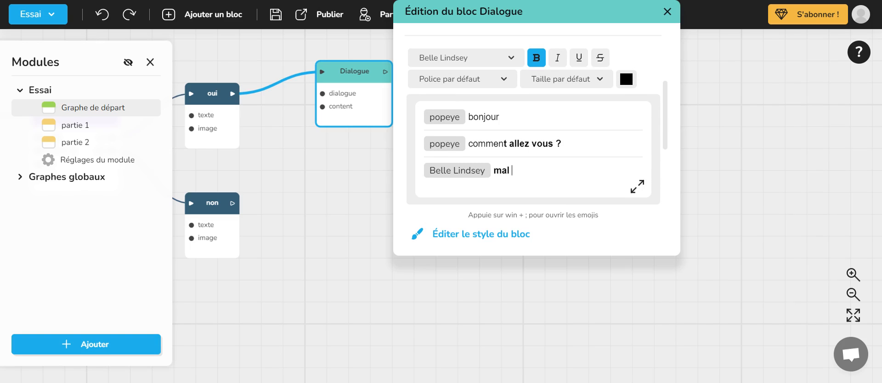
{"action": "type", "text": "mal au dent"}
- Remove the bold from the "mal au dent" line, underline it instead, and close the Dialogue block's editor
{"action": "key", "text": "shift+Home"}
{"action": "left_click", "coordinate": [537, 58]}
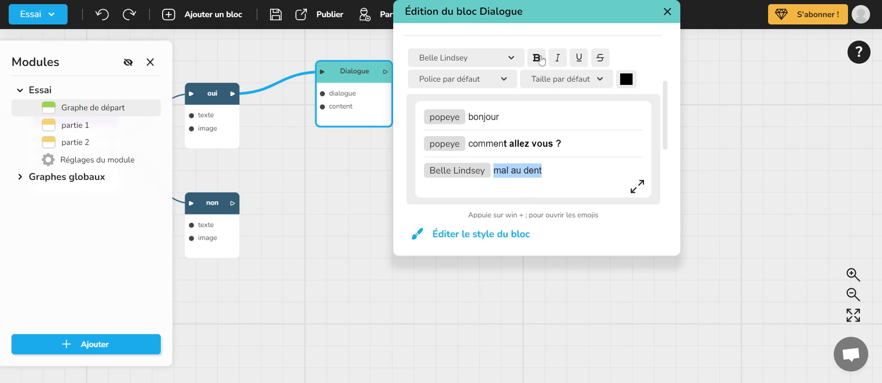
{"action": "left_click", "coordinate": [578, 57]}
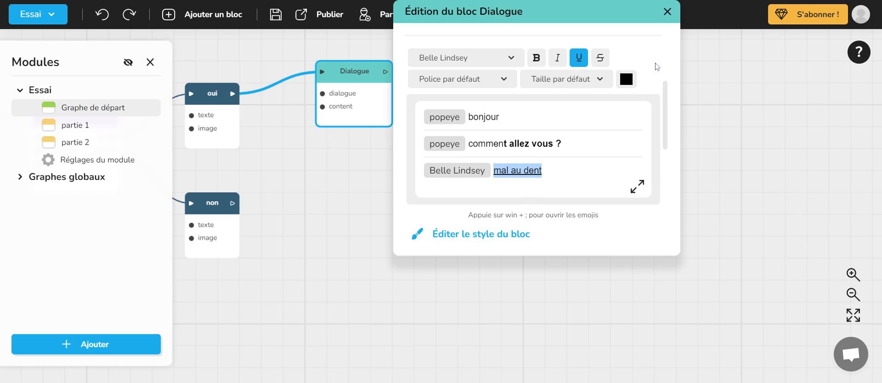
{"action": "left_click", "coordinate": [667, 11]}
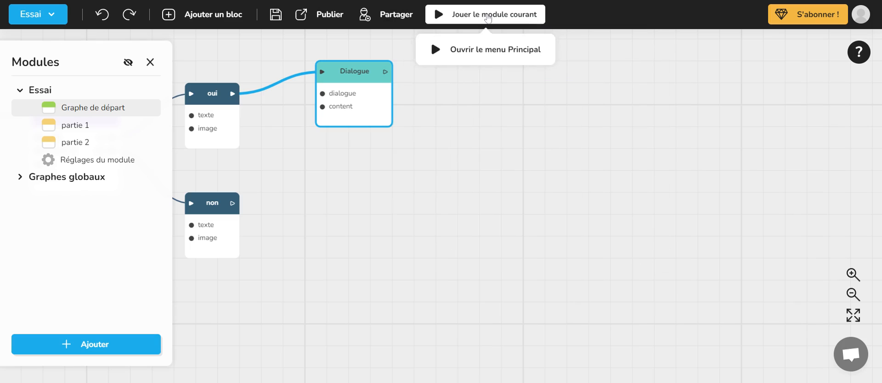
- Play the current module, answer "oui" to check the second character's line, and close the test
{"action": "left_click", "coordinate": [488, 19]}
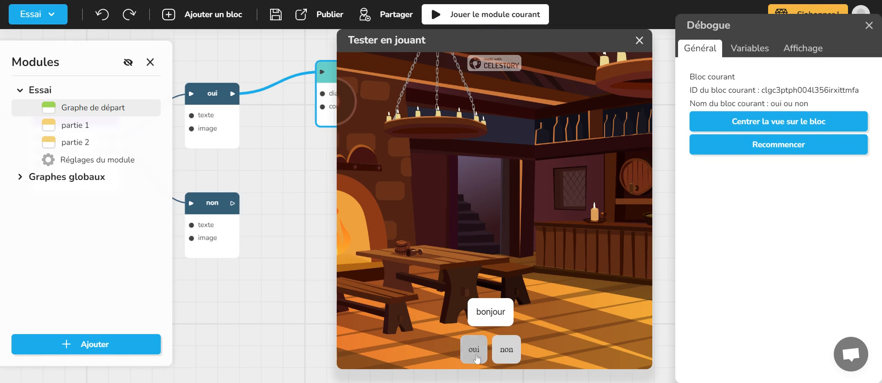
{"action": "left_click", "coordinate": [475, 357]}
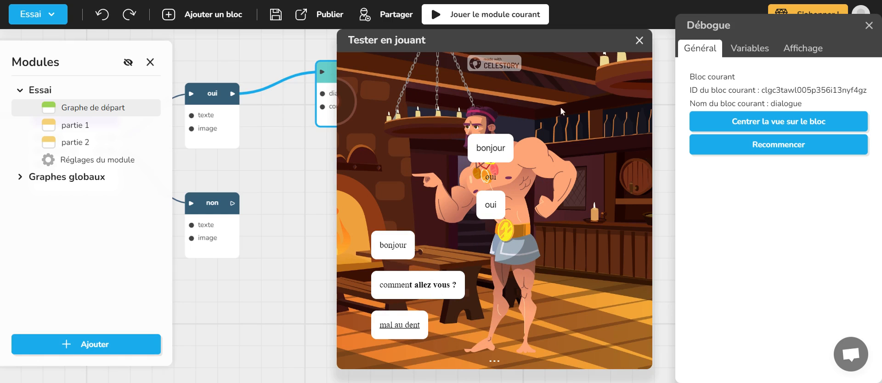
{"action": "left_click", "coordinate": [639, 40]}
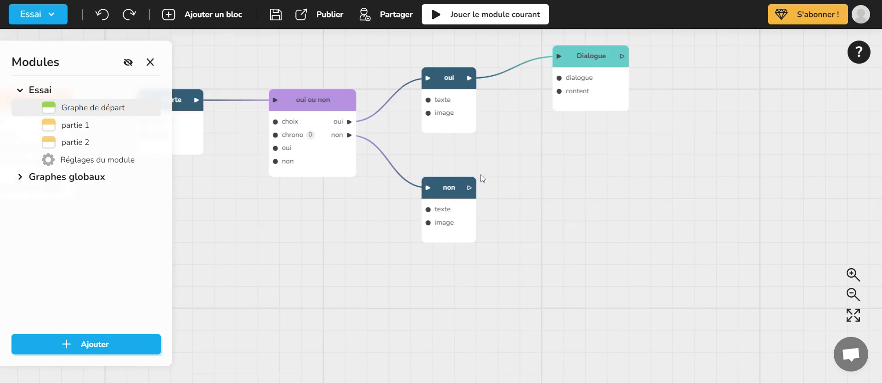
- Insert an Effacer le flux block between the "oui" alert and the Dialogue block, spacing the blocks out along the branch
{"action": "left_click", "coordinate": [315, 135]}
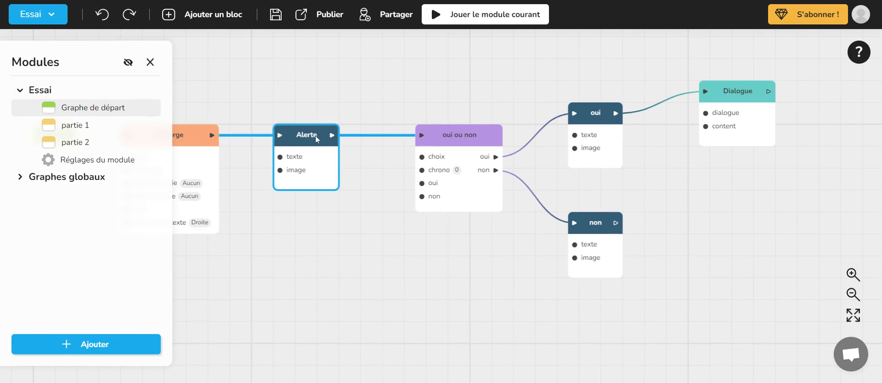
{"action": "left_click_drag", "start_coordinate": [595, 120], "coordinate": [626, 75]}
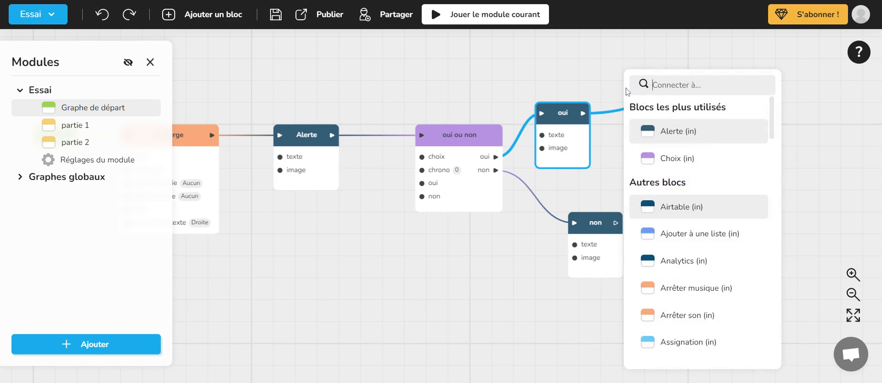
{"action": "type", "text": "eff"}
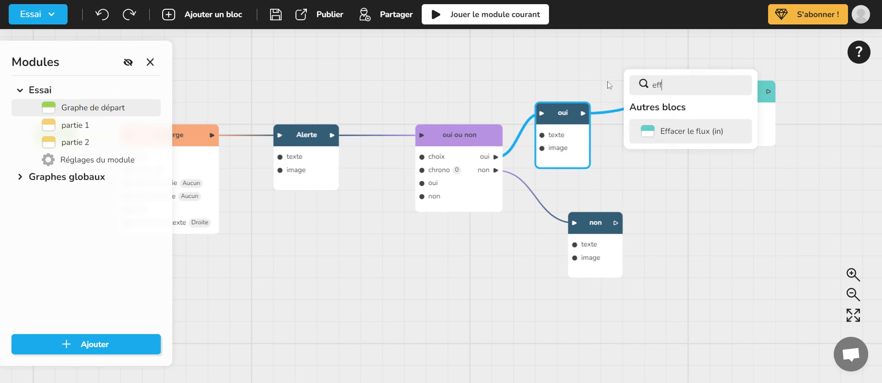
{"action": "left_click", "coordinate": [708, 137]}
{"action": "left_click_drag", "start_coordinate": [733, 177], "coordinate": [578, 211]}
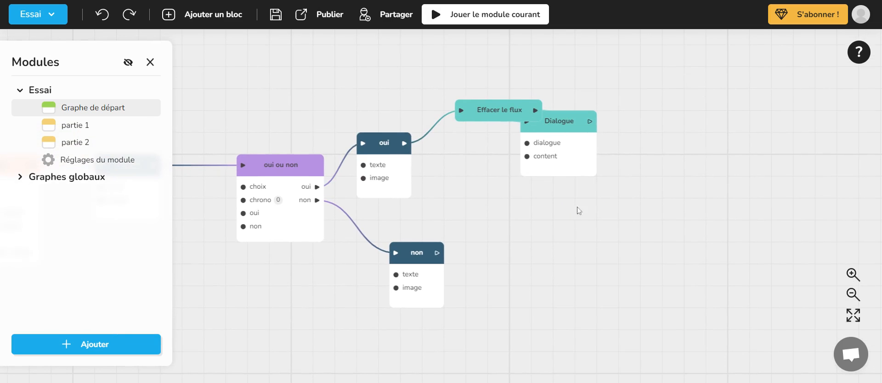
{"action": "left_click_drag", "start_coordinate": [571, 129], "coordinate": [623, 125]}
{"action": "left_click_drag", "start_coordinate": [537, 168], "coordinate": [605, 158]}
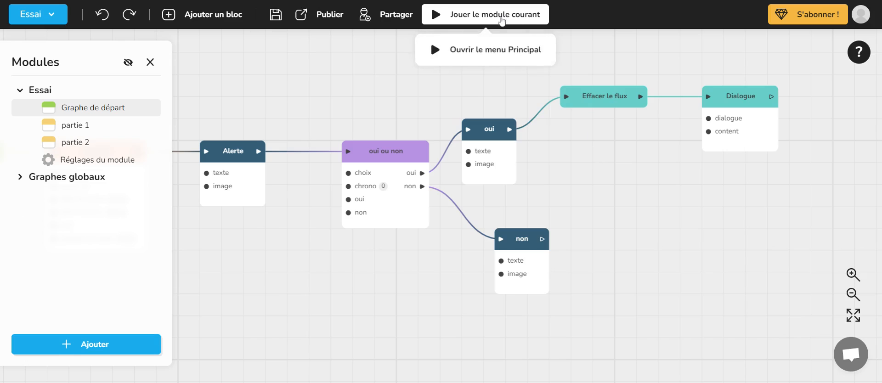
- Test the current module with the answer "oui" to check the flow clearing before the dialogue, and close the test
{"action": "left_click", "coordinate": [503, 21]}
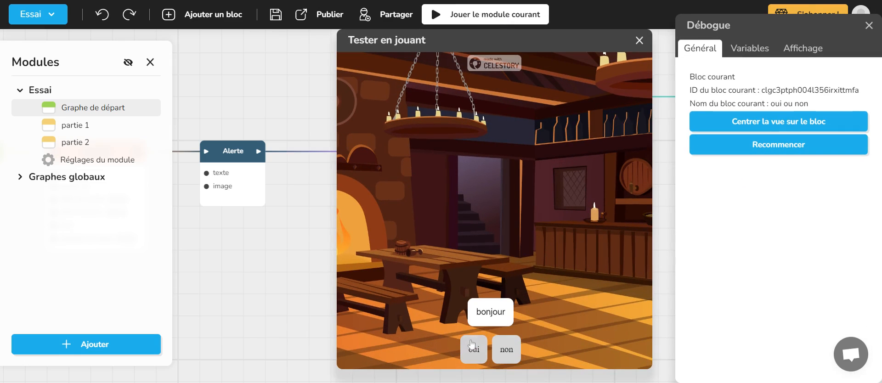
{"action": "left_click", "coordinate": [472, 347]}
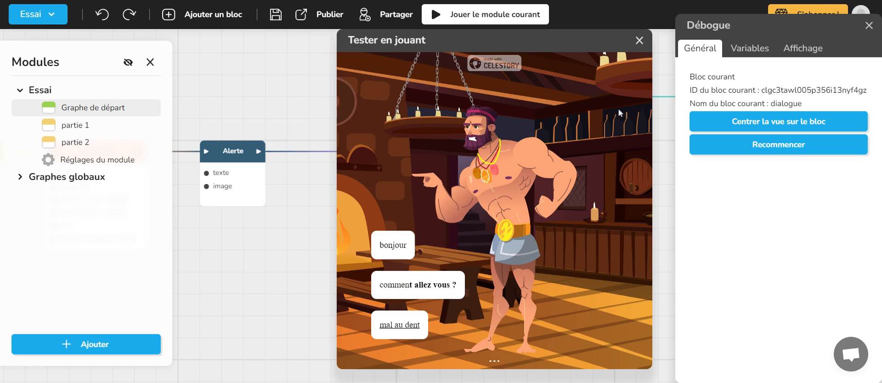
{"action": "left_click", "coordinate": [639, 41]}
- Add an Image block connected to the Dialogue block's output
{"action": "left_click_drag", "start_coordinate": [654, 163], "coordinate": [399, 197]}
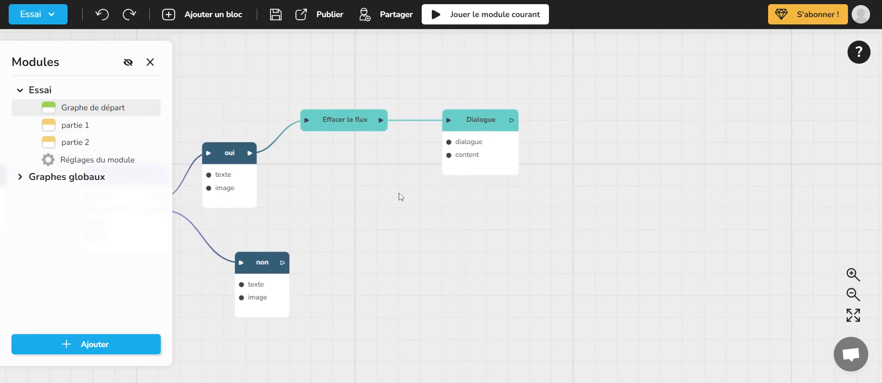
{"action": "left_click_drag", "start_coordinate": [426, 147], "coordinate": [482, 146]}
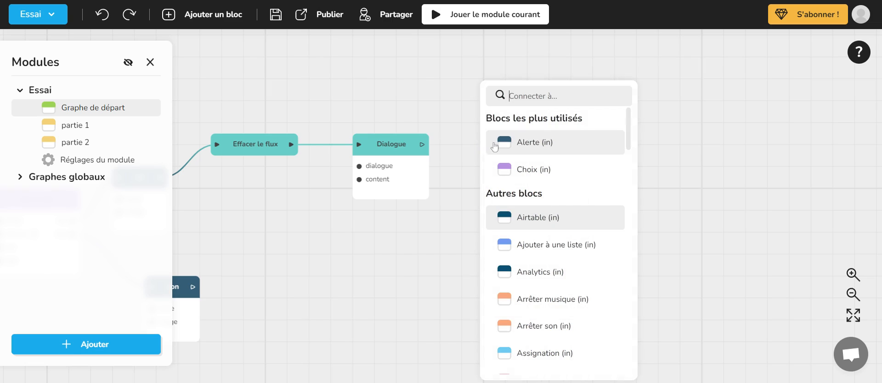
{"action": "type", "text": "ima"}
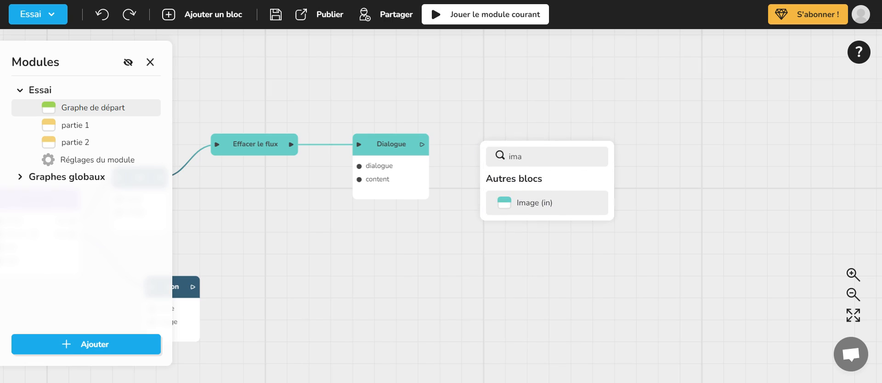
{"action": "left_click", "coordinate": [532, 206]}
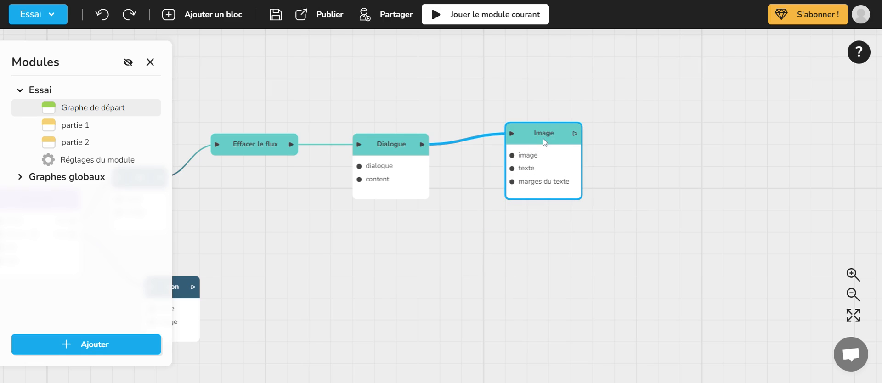
- Assign the tavern picture from the decors folder to the Image block and close its editor
{"action": "left_click", "coordinate": [544, 142]}
{"action": "left_click", "coordinate": [632, 181]}
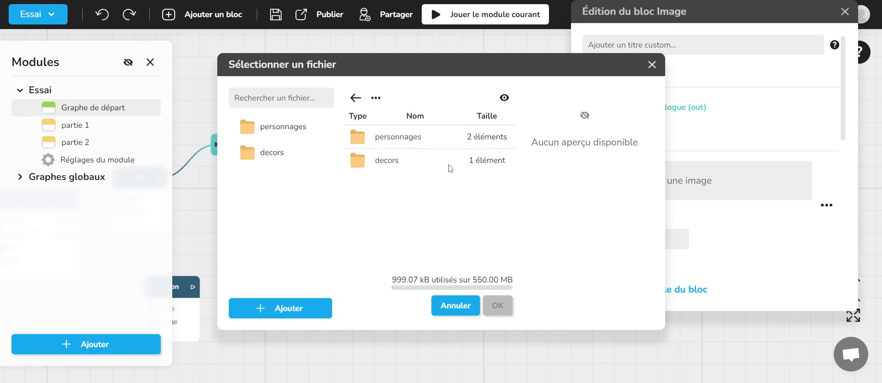
{"action": "double_click", "coordinate": [359, 166]}
{"action": "left_click", "coordinate": [412, 137]}
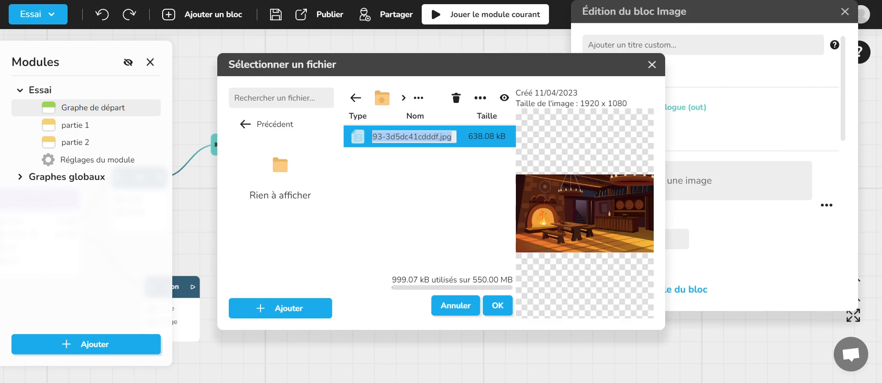
{"action": "left_click", "coordinate": [497, 305]}
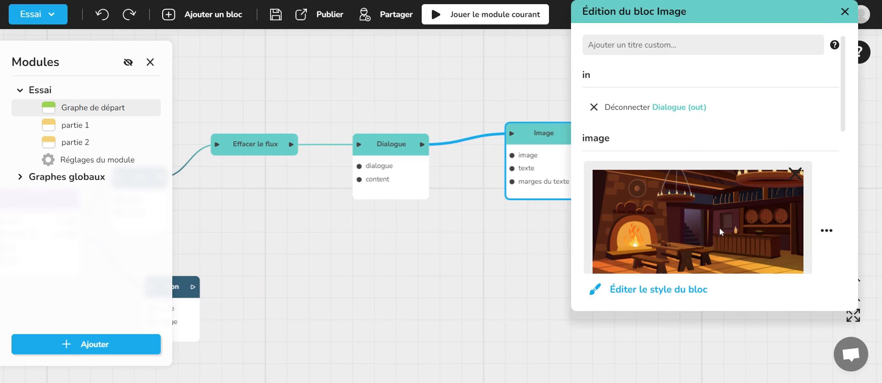
{"action": "left_click", "coordinate": [845, 11]}
- Play the current module, answer "oui" to check how the image appears after the dialogue, and close the test
{"action": "left_click", "coordinate": [476, 19]}
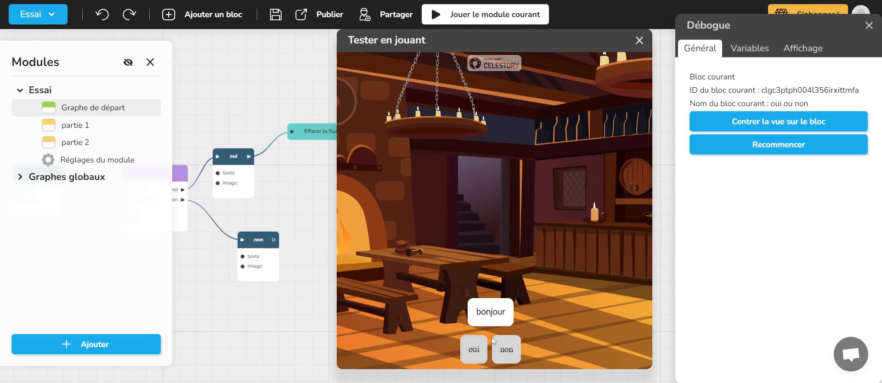
{"action": "left_click", "coordinate": [473, 350]}
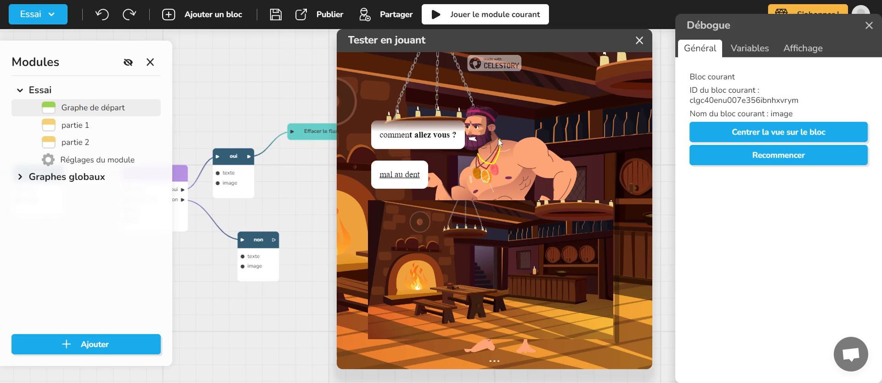
{"action": "left_click", "coordinate": [638, 40]}
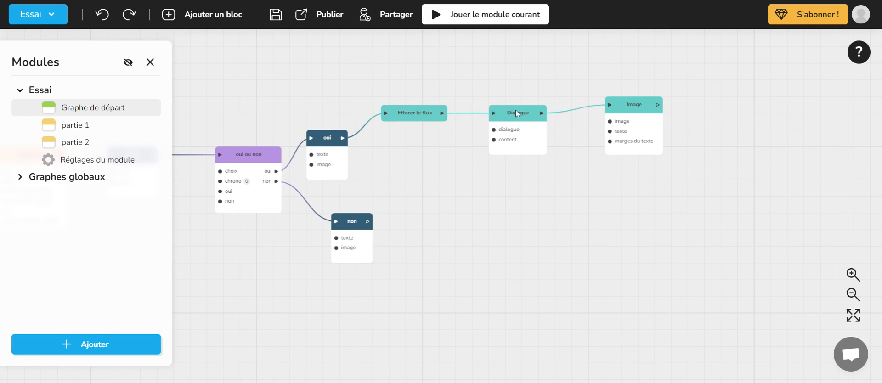
- Add a final line to the Dialogue block with Vider as its speaker and close the editor
{"action": "left_click", "coordinate": [516, 111]}
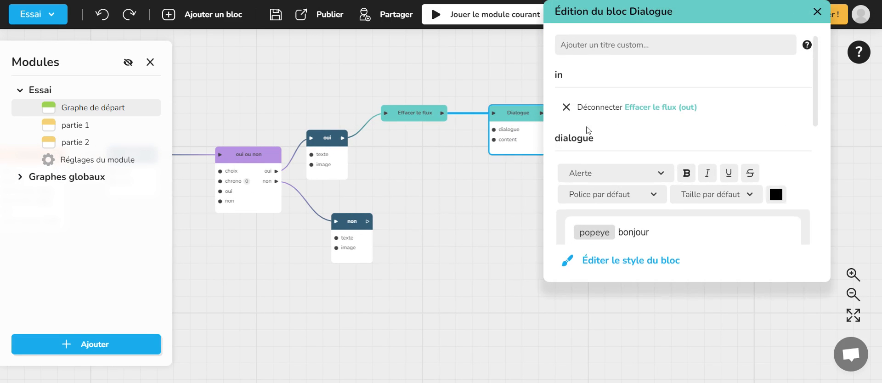
{"action": "scroll", "coordinate": [632, 141], "scroll_direction": "down", "scroll_amount": 5}
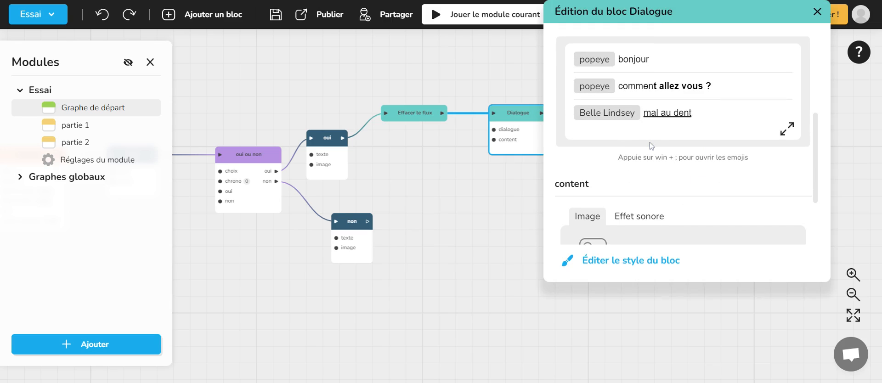
{"action": "key", "text": "Return"}
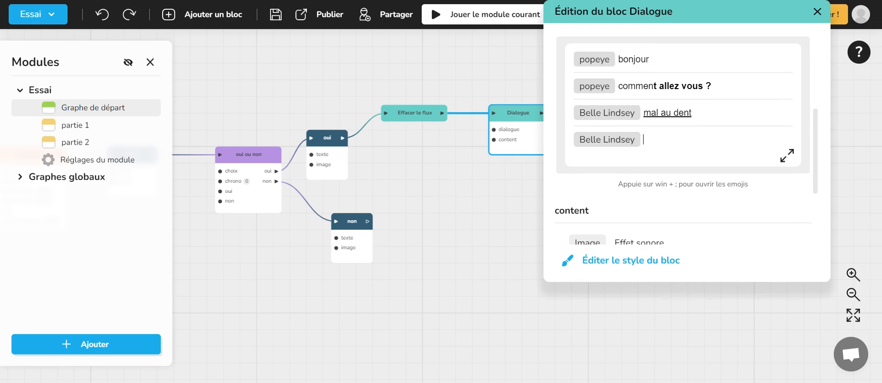
{"action": "scroll", "coordinate": [683, 138], "scroll_direction": "up", "scroll_amount": 1}
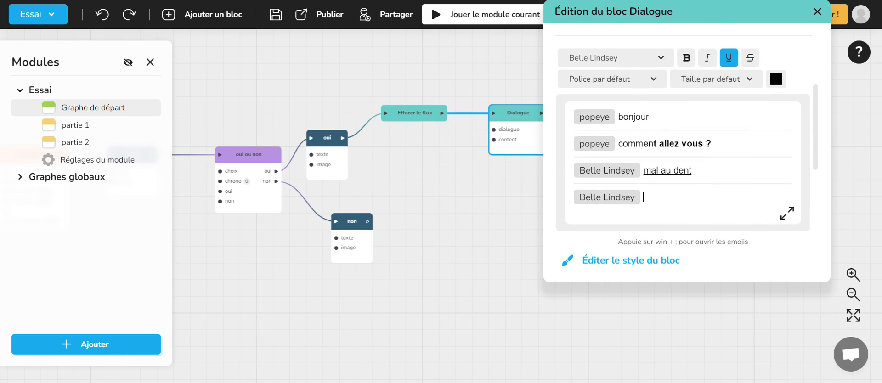
{"action": "left_click", "coordinate": [616, 86]}
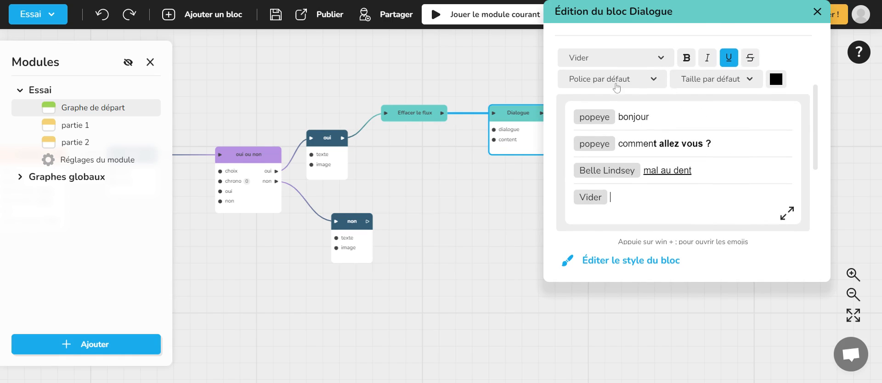
{"action": "left_click", "coordinate": [816, 13]}
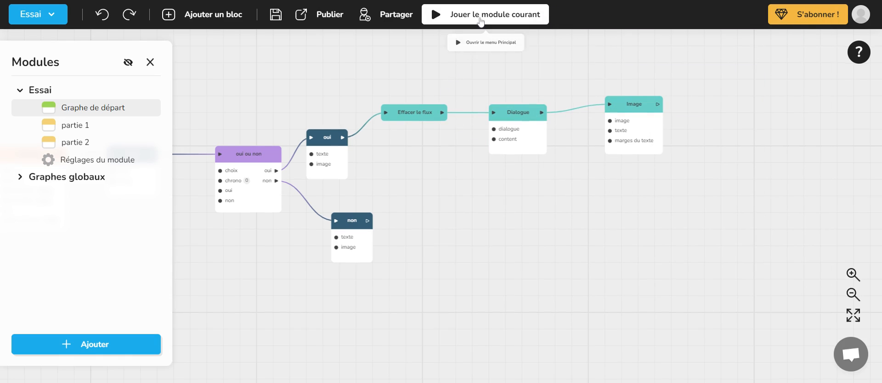
- Play the current module, answer "oui", advance past the dialogue lines to the image, and close the test
{"action": "left_click", "coordinate": [478, 21]}
{"action": "left_click", "coordinate": [474, 359]}
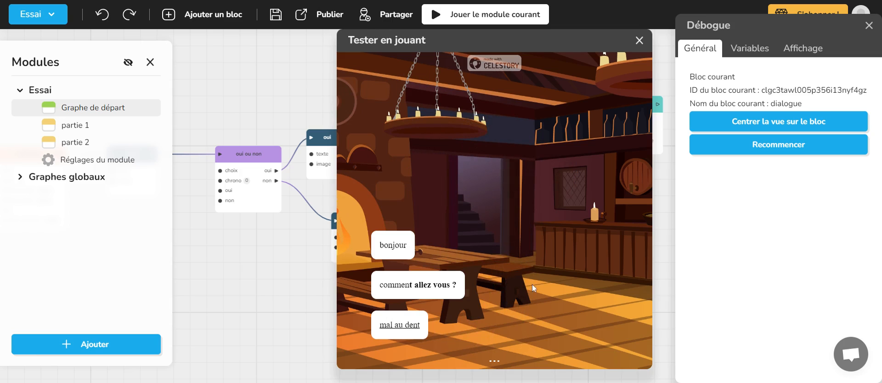
{"action": "left_click", "coordinate": [534, 284]}
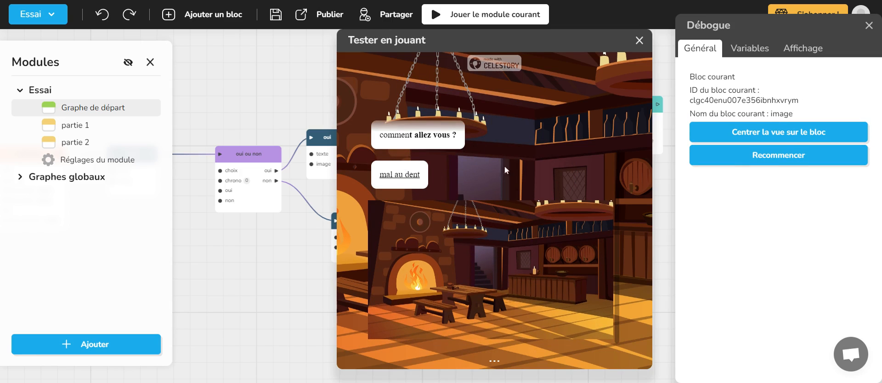
{"action": "left_click", "coordinate": [638, 41]}
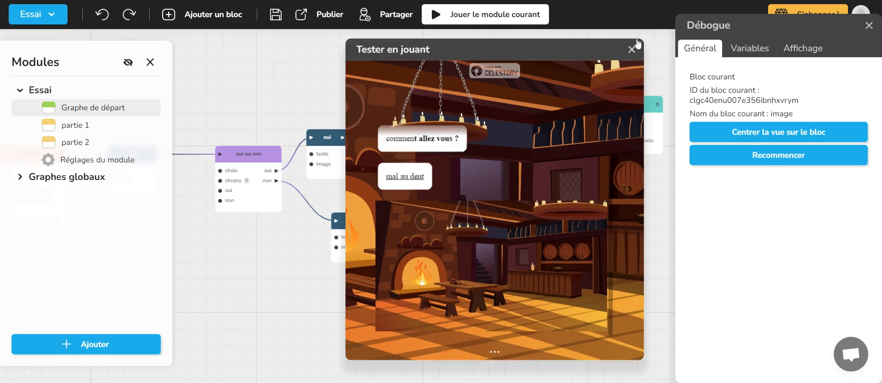
- Insert an Effacer le flux block between the Dialogue block and the Image block
{"action": "scroll", "coordinate": [569, 110], "scroll_direction": "up", "scroll_amount": 3}
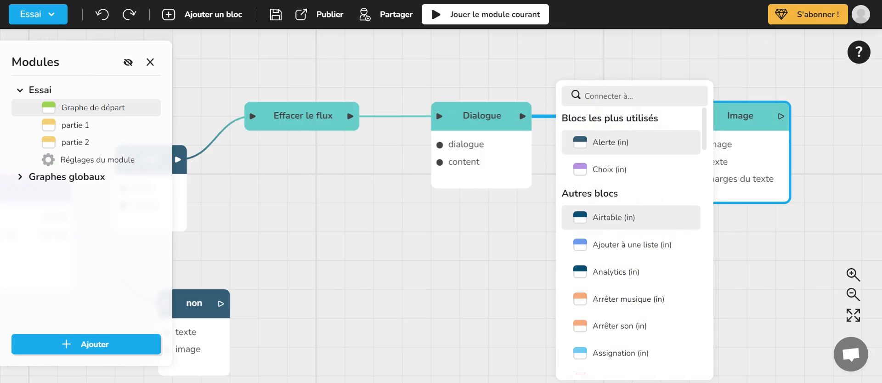
{"action": "type", "text": "eff"}
{"action": "left_click", "coordinate": [599, 152]}
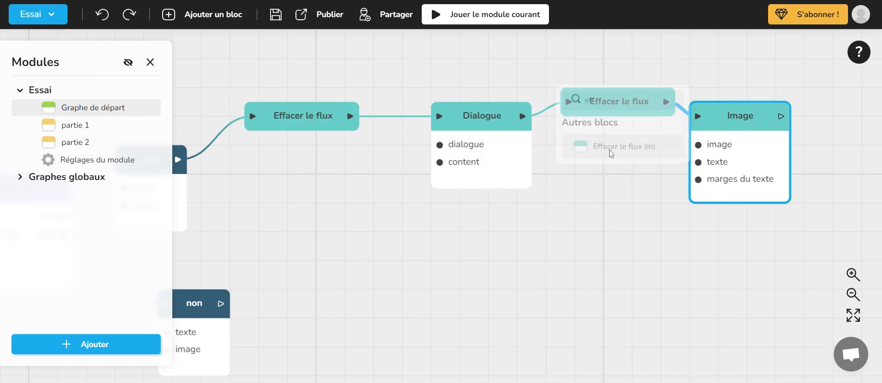
{"action": "scroll", "coordinate": [492, 177], "scroll_direction": "down", "scroll_amount": 3}
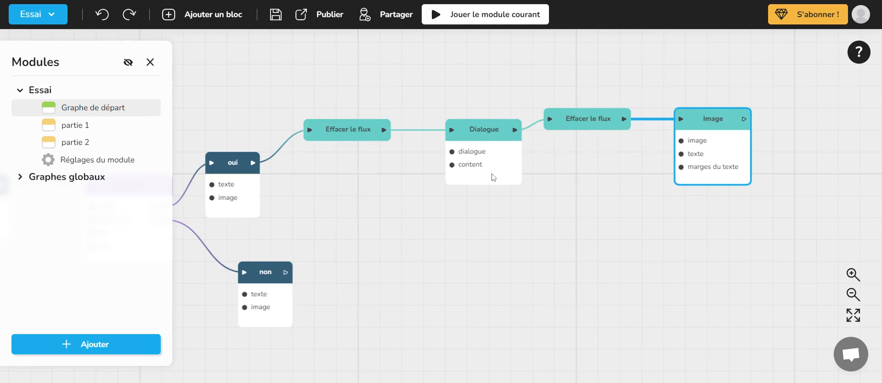
{"action": "left_click_drag", "start_coordinate": [437, 234], "coordinate": [513, 229]}
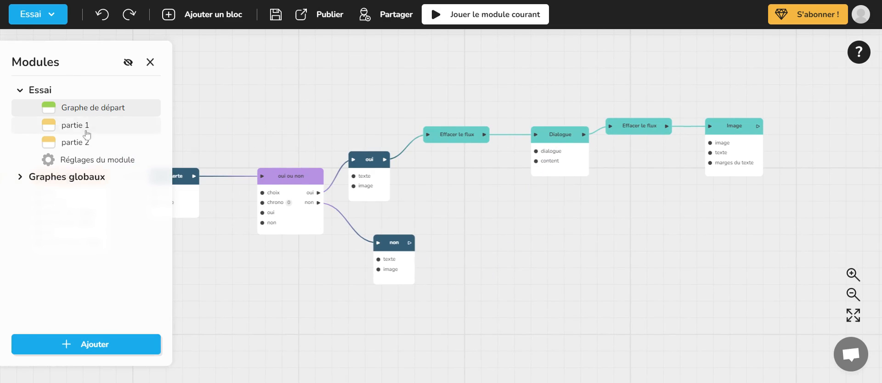
- Switch the module's character display style to the chatbot medallion format and close the module settings
{"action": "left_click", "coordinate": [92, 160]}
{"action": "left_click", "coordinate": [292, 90]}
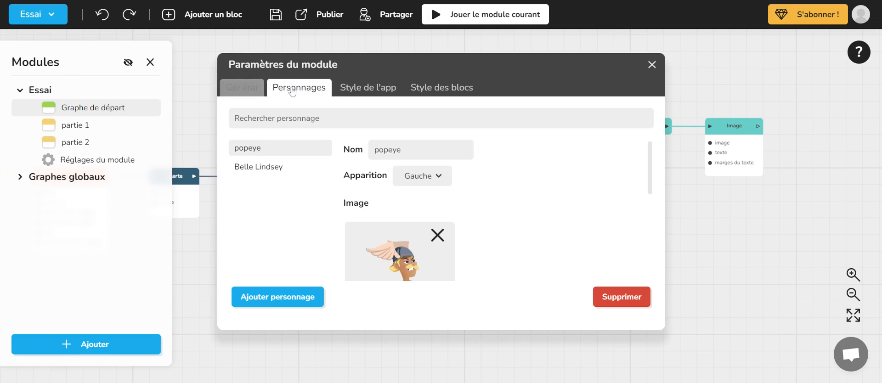
{"action": "left_click", "coordinate": [350, 90]}
{"action": "left_click", "coordinate": [304, 248]}
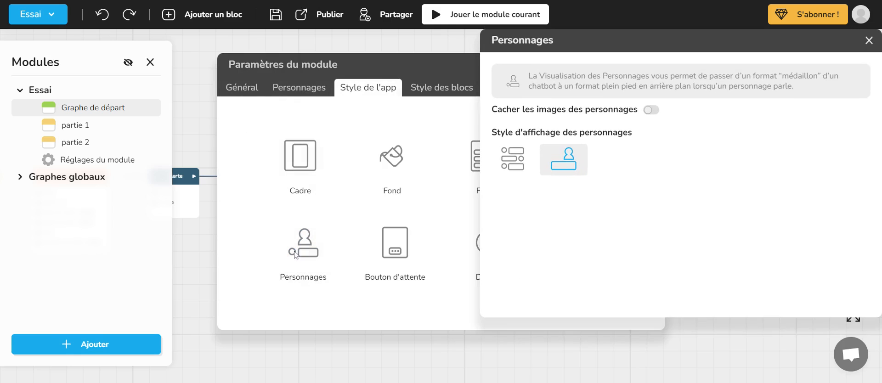
{"action": "left_click", "coordinate": [513, 162]}
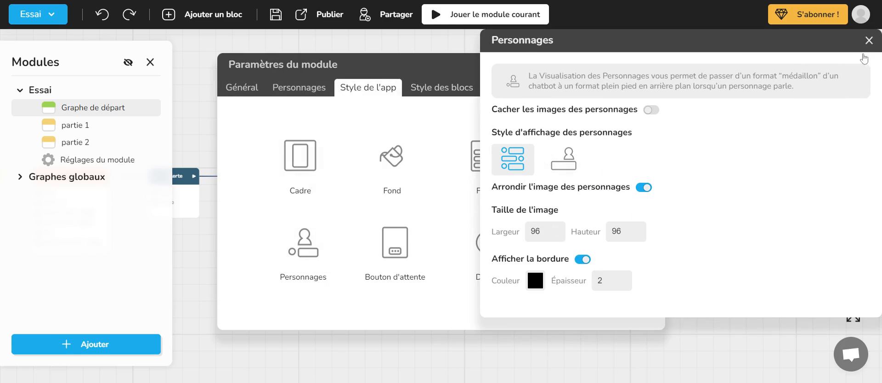
{"action": "double_click", "coordinate": [786, 184]}
{"action": "left_click", "coordinate": [874, 41]}
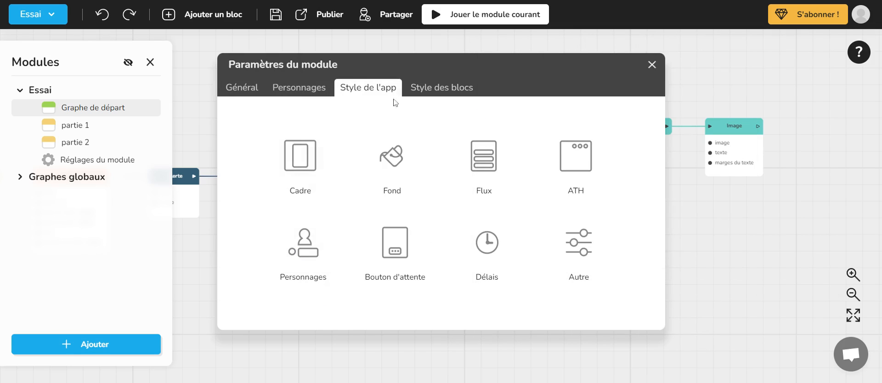
{"action": "left_click", "coordinate": [651, 66]}
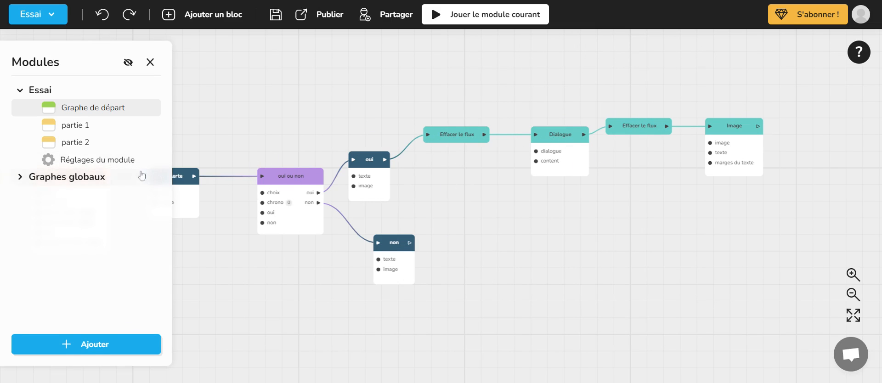
- Remove the current image of the popeye character in the module settings
{"action": "left_click", "coordinate": [46, 15]}
{"action": "left_click", "coordinate": [425, 150]}
{"action": "left_click", "coordinate": [127, 164]}
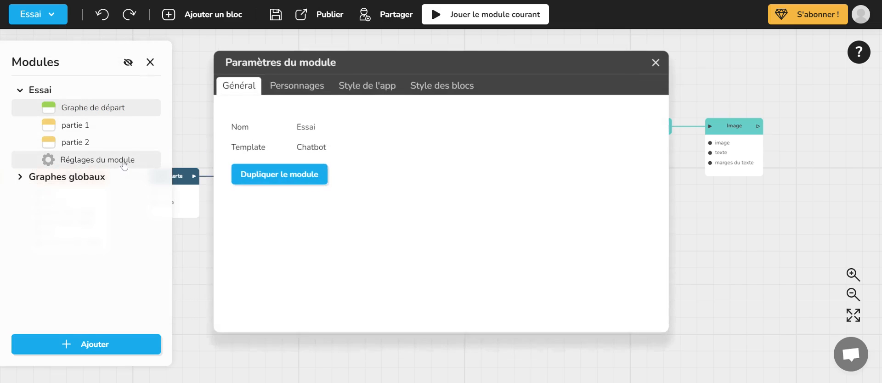
{"action": "left_click", "coordinate": [302, 94]}
{"action": "scroll", "coordinate": [418, 254], "scroll_direction": "down", "scroll_amount": 3}
{"action": "scroll", "coordinate": [419, 254], "scroll_direction": "up", "scroll_amount": 3}
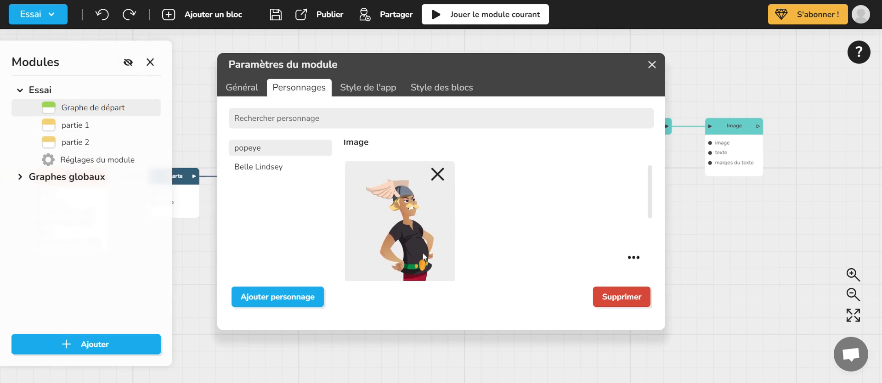
{"action": "left_click", "coordinate": [437, 176]}
- Upload a new portrait to the personnages folder, assign it as popeye's image, and close the module settings
{"action": "left_click", "coordinate": [380, 188]}
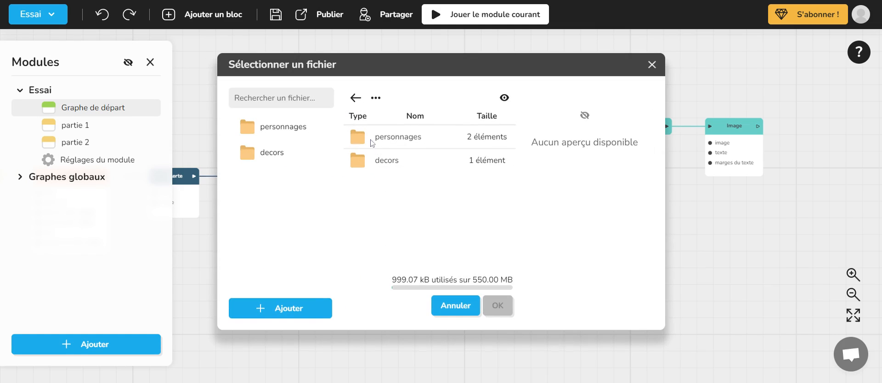
{"action": "double_click", "coordinate": [364, 139]}
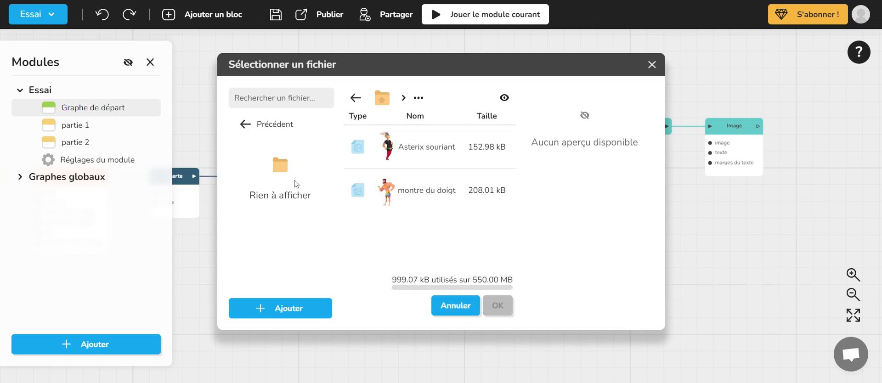
{"action": "left_click", "coordinate": [267, 306]}
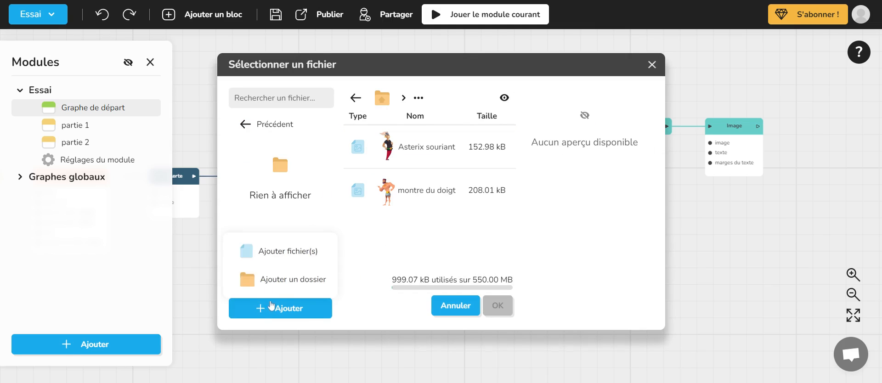
{"action": "left_click", "coordinate": [289, 261]}
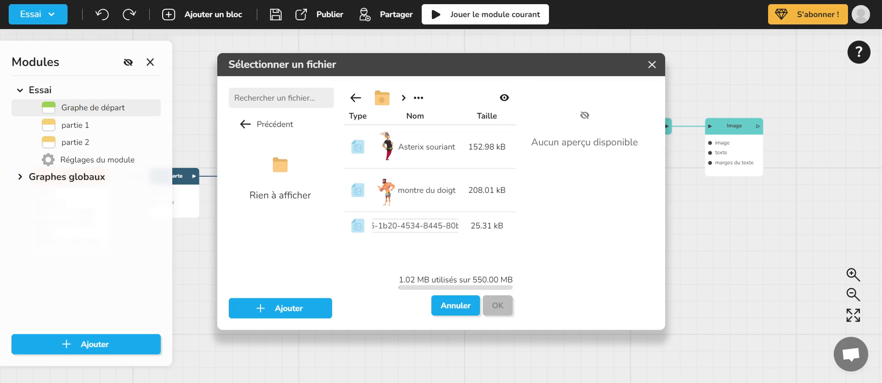
{"action": "left_click", "coordinate": [413, 226]}
{"action": "left_click", "coordinate": [497, 305]}
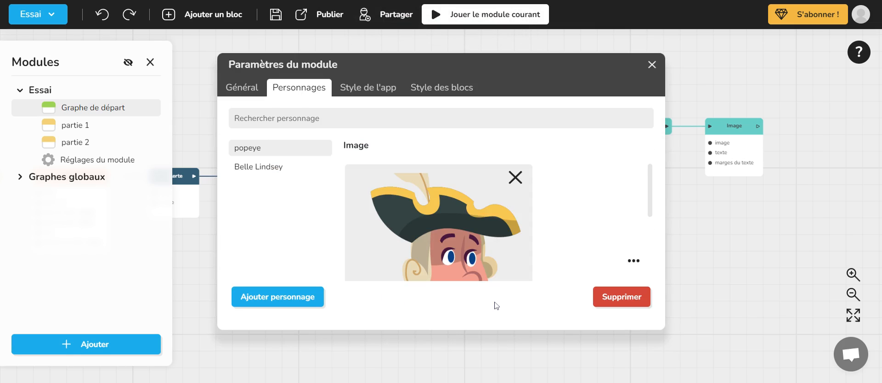
{"action": "scroll", "coordinate": [557, 230], "scroll_direction": "up", "scroll_amount": 2}
{"action": "scroll", "coordinate": [560, 230], "scroll_direction": "down", "scroll_amount": 4}
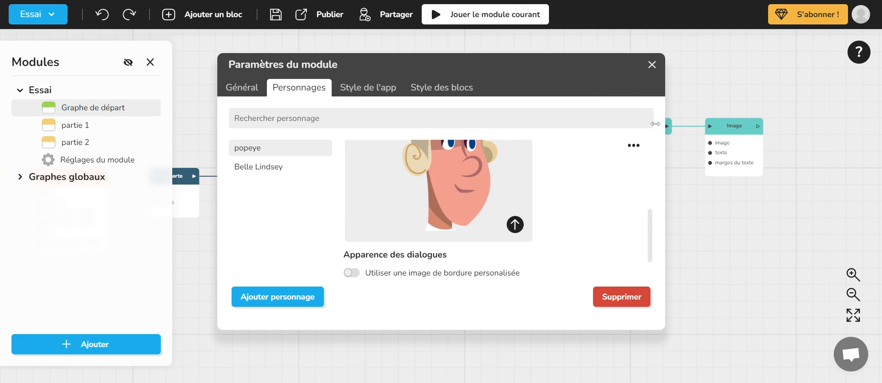
{"action": "left_click", "coordinate": [652, 64]}
- Delete the third line, "mal au dent", with its speaker from the Dialogue block and close the editor
{"action": "left_click", "coordinate": [560, 135]}
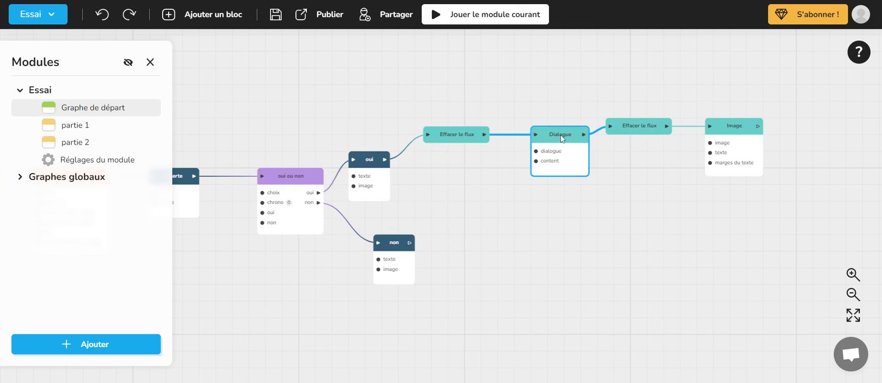
{"action": "scroll", "coordinate": [730, 184], "scroll_direction": "down", "scroll_amount": 2}
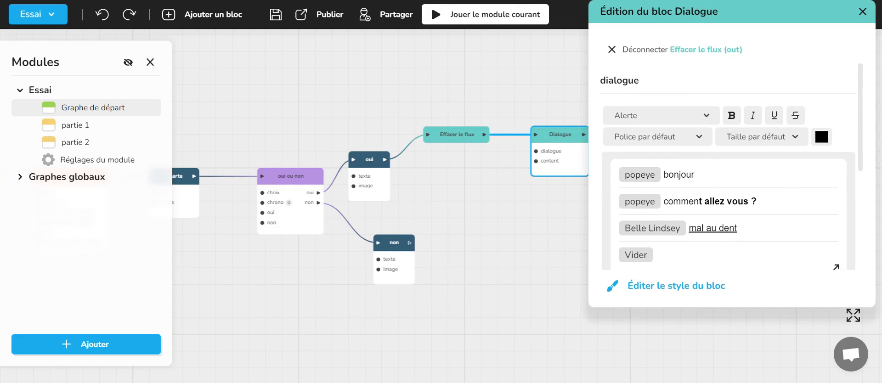
{"action": "left_click", "coordinate": [737, 228]}
{"action": "key", "text": "BackSpace"}
{"action": "key", "text": "BackSpace"}
{"action": "key", "text": "BackSpace"}
{"action": "key", "text": "BackSpace"}
{"action": "key", "text": "BackSpace"}
{"action": "key", "text": "BackSpace"}
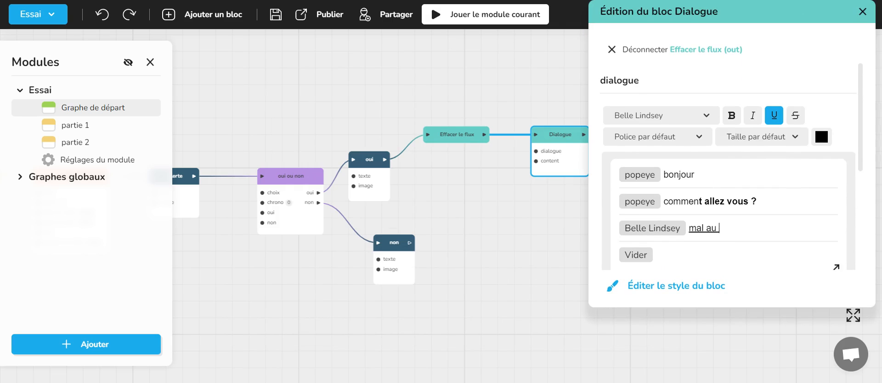
{"action": "key", "text": "BackSpace"}
{"action": "key", "text": "BackSpace"}
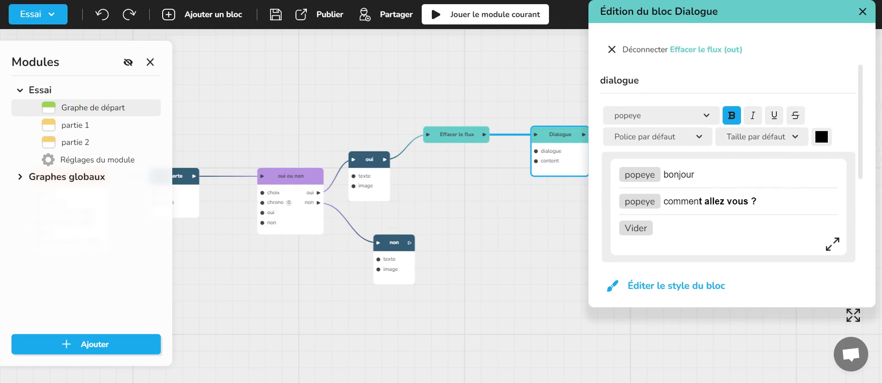
{"action": "left_click", "coordinate": [862, 11]}
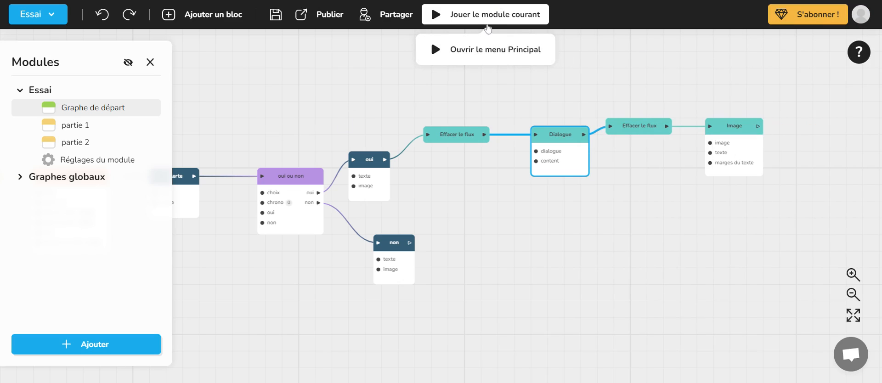
- Play the current module, answer "oui" to check popeye's portrait beside the dialogue, and close the test
{"action": "left_click", "coordinate": [487, 18]}
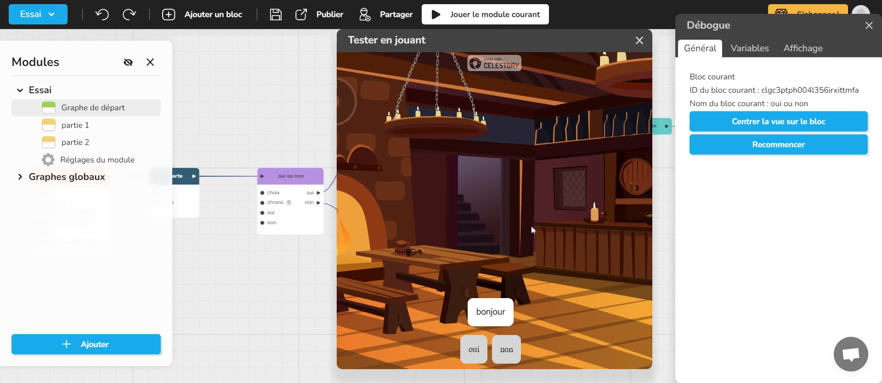
{"action": "left_click", "coordinate": [474, 350]}
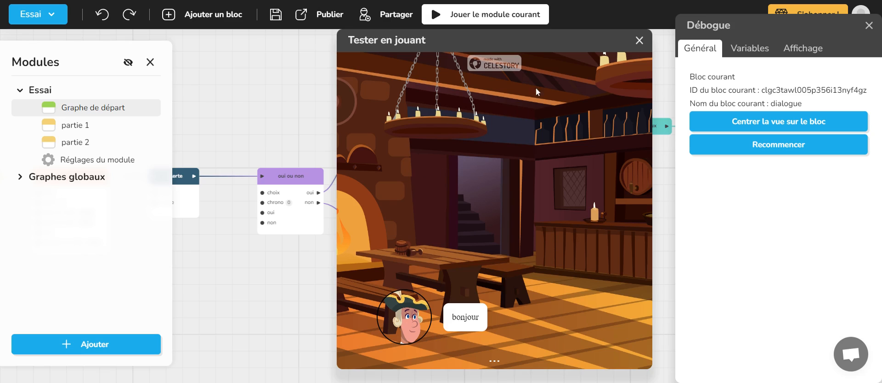
{"action": "left_click", "coordinate": [638, 40]}
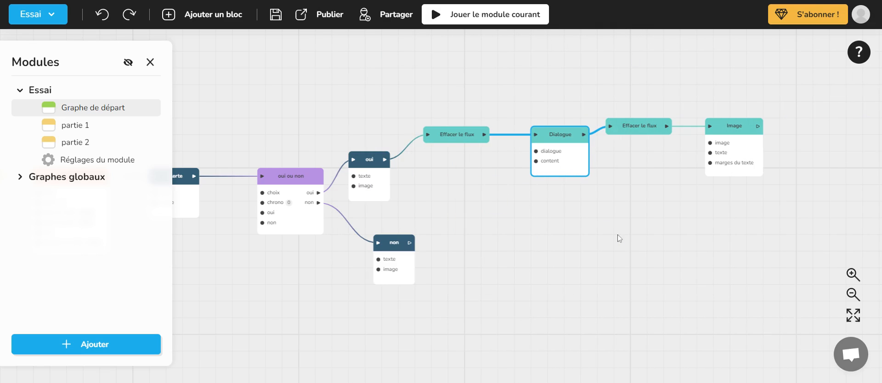
- Move the Dialogue block up to line it up with the second Effacer le flux block
{"action": "left_click_drag", "start_coordinate": [620, 242], "coordinate": [472, 215]}
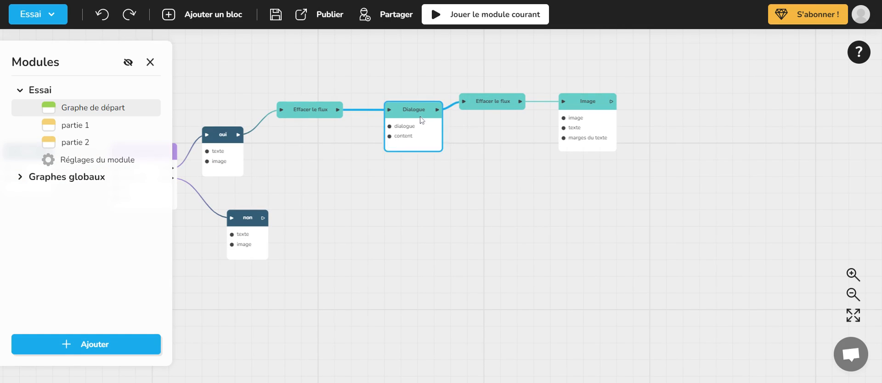
{"action": "left_click_drag", "start_coordinate": [422, 120], "coordinate": [406, 110]}
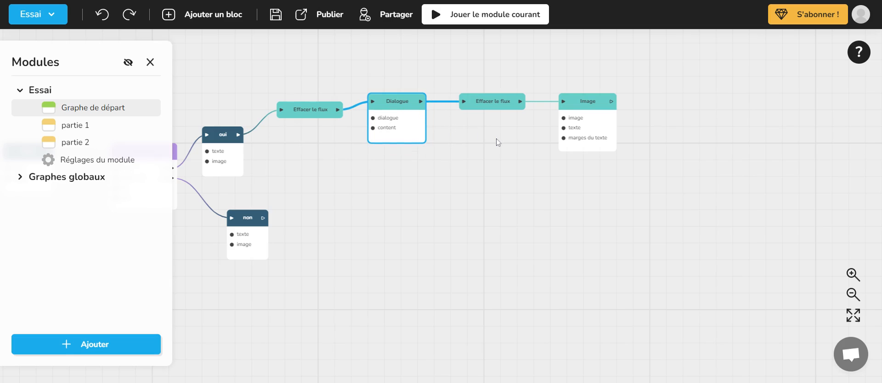
{"action": "left_click_drag", "start_coordinate": [496, 142], "coordinate": [419, 169]}
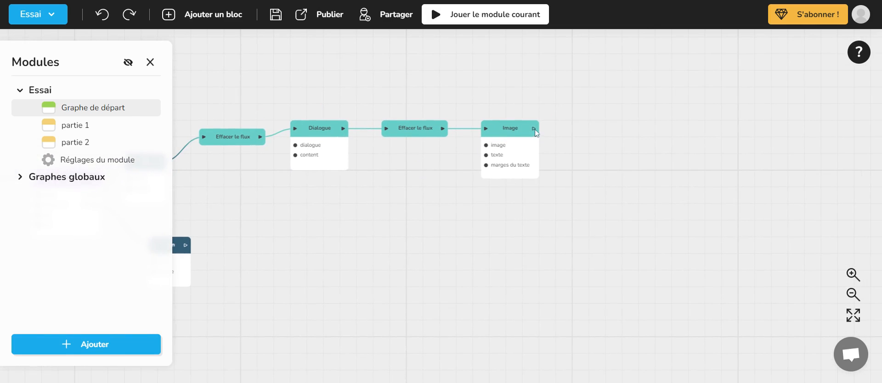
- Add a Narrateur block connected to the Image block's output and open its editor
{"action": "left_click_drag", "start_coordinate": [535, 133], "coordinate": [643, 111]}
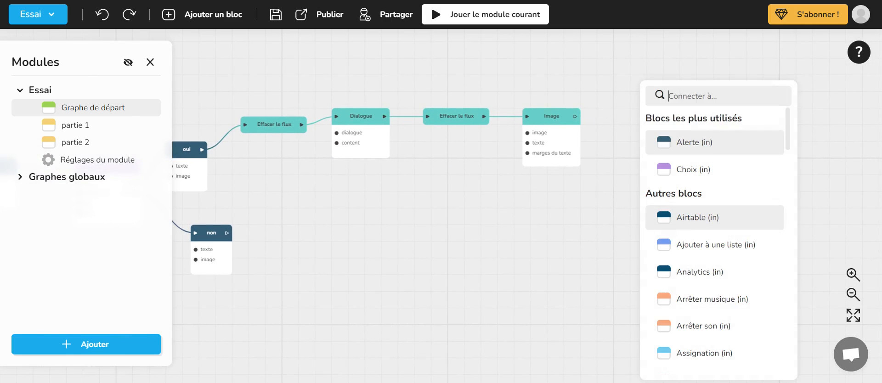
{"action": "type", "text": "narr"}
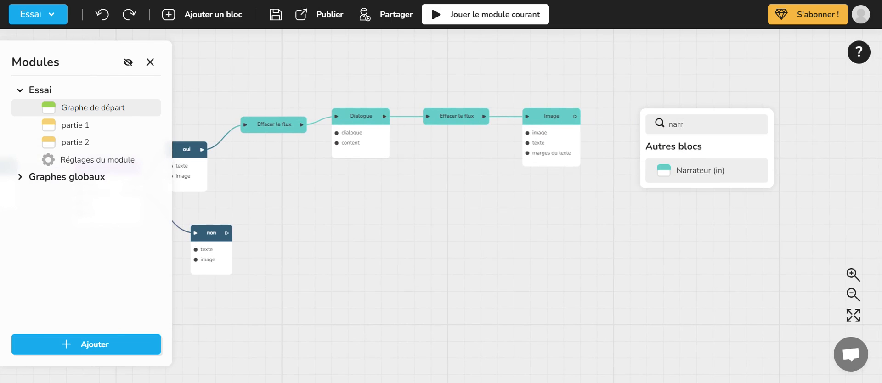
{"action": "left_click", "coordinate": [680, 174]}
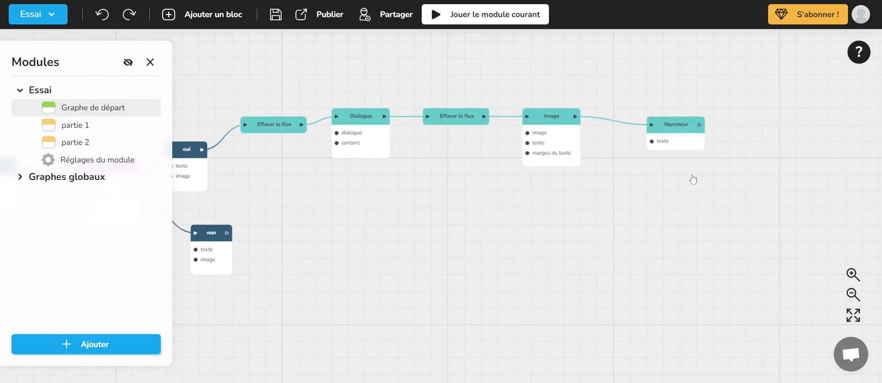
{"action": "left_click", "coordinate": [674, 121]}
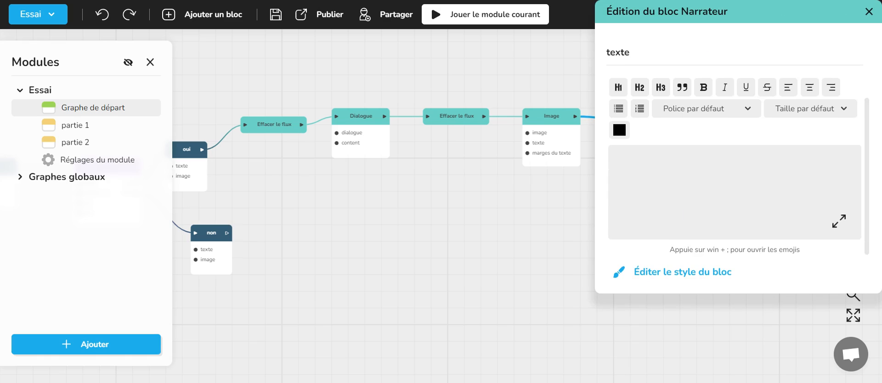
- Close the Narrateur block's editor and delete the Narrateur block from the graph
{"action": "left_click", "coordinate": [869, 11]}
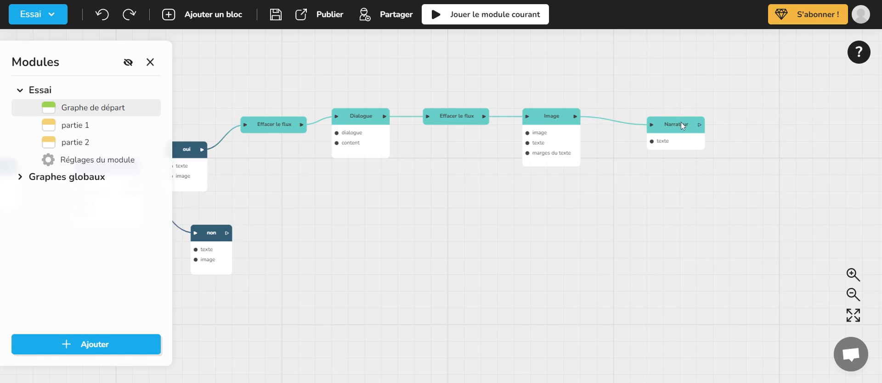
{"action": "left_click", "coordinate": [680, 122]}
{"action": "key", "text": "Delete"}
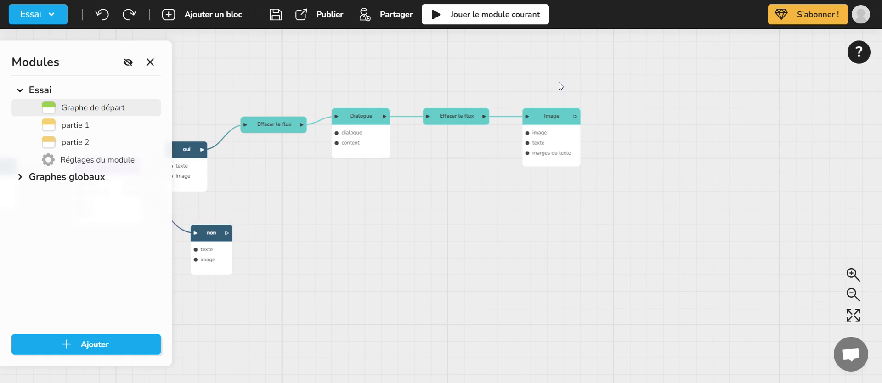
- Try to add a Webview block connected to the Image block's output
{"action": "left_click_drag", "start_coordinate": [448, 175], "coordinate": [686, 176]}
{"action": "left_click_drag", "start_coordinate": [471, 123], "coordinate": [326, 141]}
{"action": "left_click_drag", "start_coordinate": [584, 236], "coordinate": [370, 202]}
{"action": "left_click_drag", "start_coordinate": [509, 206], "coordinate": [350, 225]}
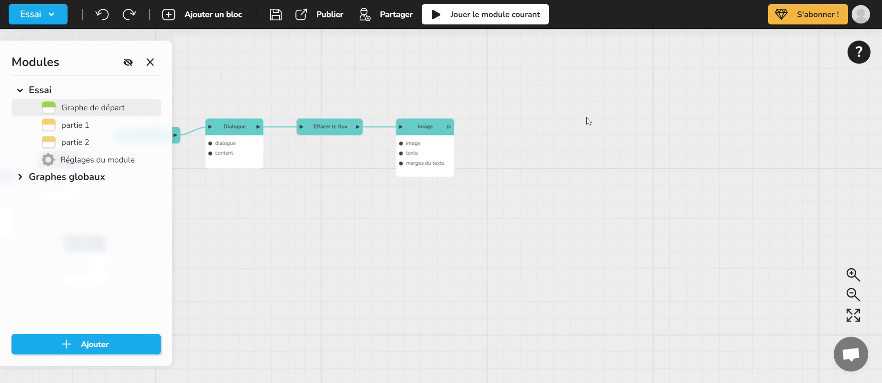
{"action": "left_click_drag", "start_coordinate": [448, 127], "coordinate": [489, 111]}
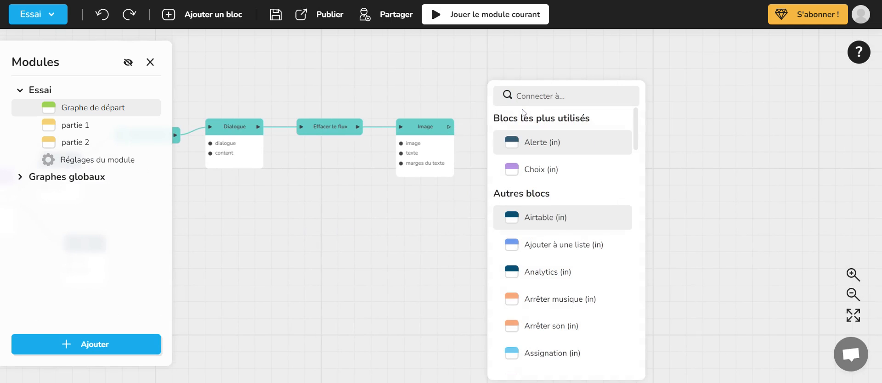
{"action": "type", "text": "we"}
{"action": "left_click", "coordinate": [535, 171]}
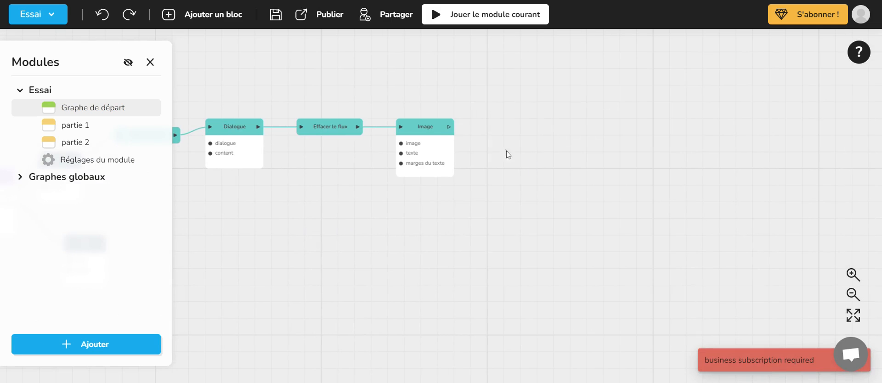
- Search for "we" among the blocks connectable to the Image block's output to view the Webview entry, then dismiss the list without adding a block
{"action": "left_click_drag", "start_coordinate": [448, 127], "coordinate": [500, 112]}
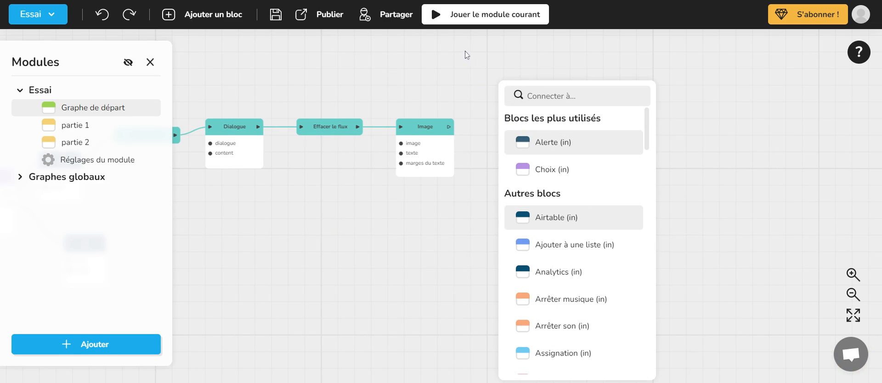
{"action": "left_click", "coordinate": [454, 57]}
{"action": "left_click_drag", "start_coordinate": [448, 127], "coordinate": [481, 110]}
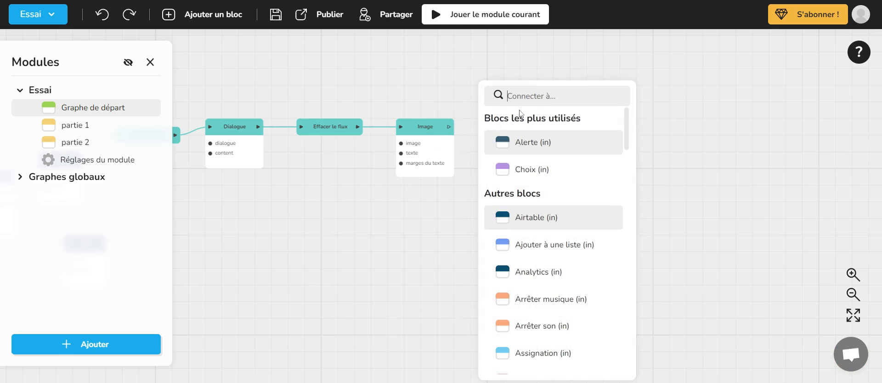
{"action": "type", "text": "we"}
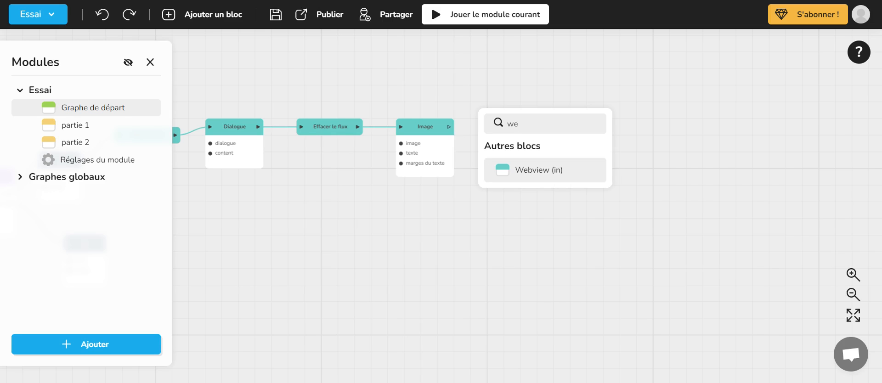
{"action": "left_click", "coordinate": [487, 218]}
{"action": "left_click_drag", "start_coordinate": [375, 222], "coordinate": [552, 242]}
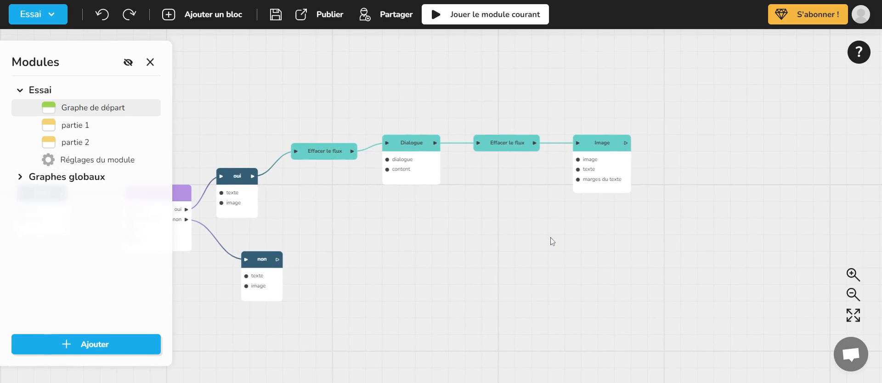
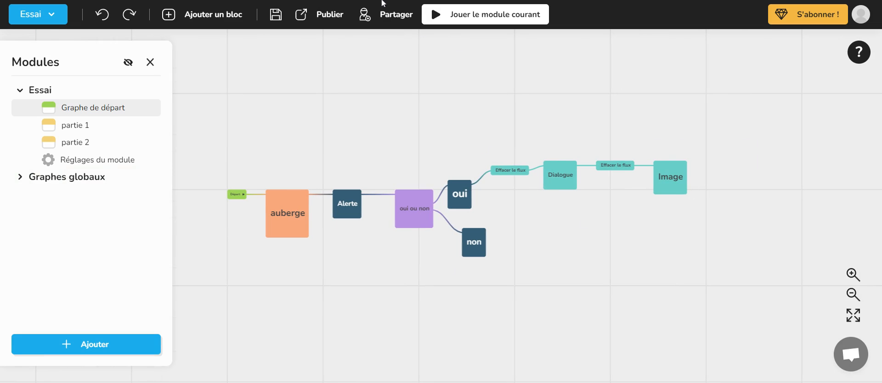
- Save the project and test the module starting from the Dialogue block, closing the test when finished
{"action": "left_click", "coordinate": [276, 15]}
{"action": "scroll", "coordinate": [616, 171], "scroll_direction": "up", "scroll_amount": 2}
{"action": "left_click", "coordinate": [558, 175]}
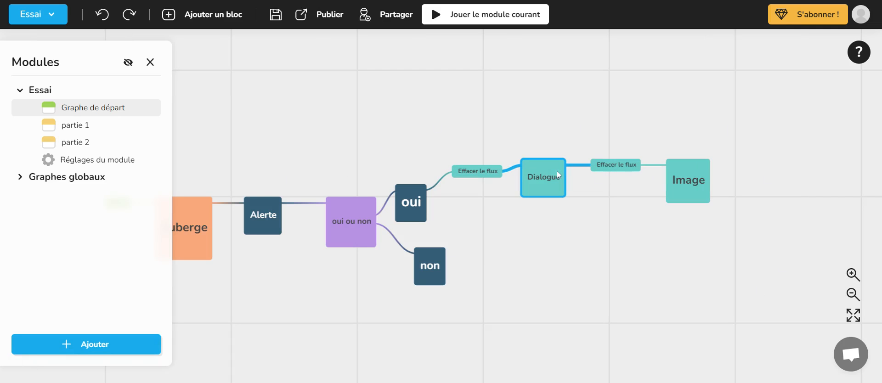
{"action": "right_click", "coordinate": [552, 171]}
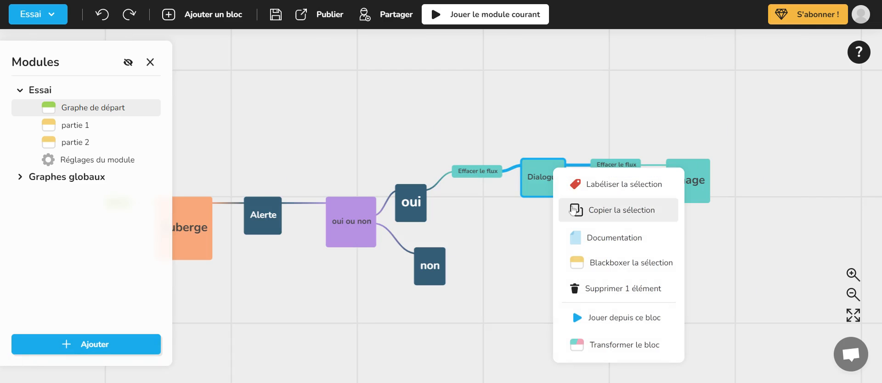
{"action": "left_click", "coordinate": [598, 318]}
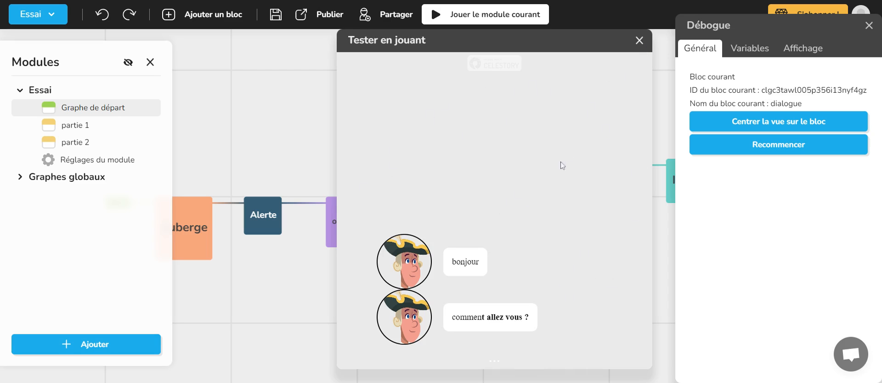
{"action": "left_click", "coordinate": [638, 40]}
- Play the module once more from the Dialogue block, and close the test window
{"action": "right_click", "coordinate": [534, 170]}
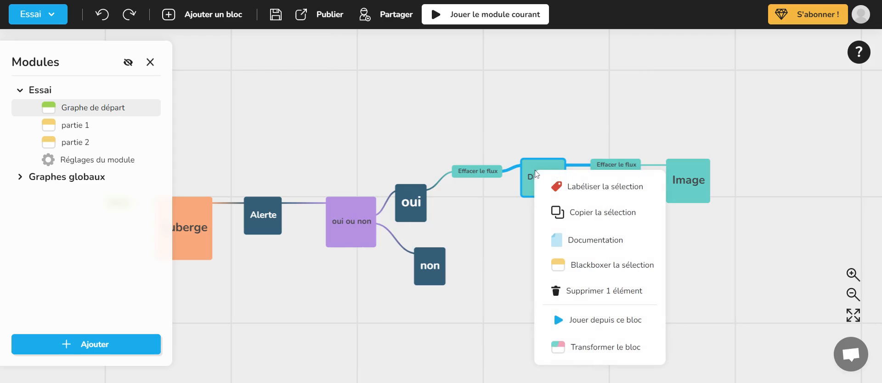
{"action": "scroll", "coordinate": [572, 184], "scroll_direction": "up", "scroll_amount": 4}
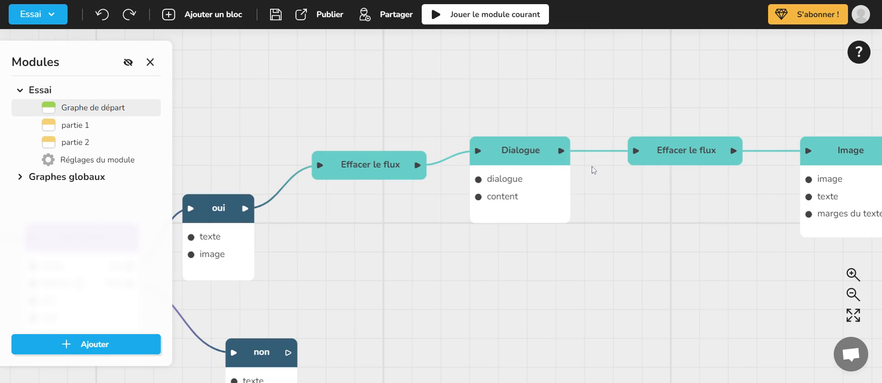
{"action": "right_click", "coordinate": [591, 167]}
{"action": "left_click", "coordinate": [545, 150]}
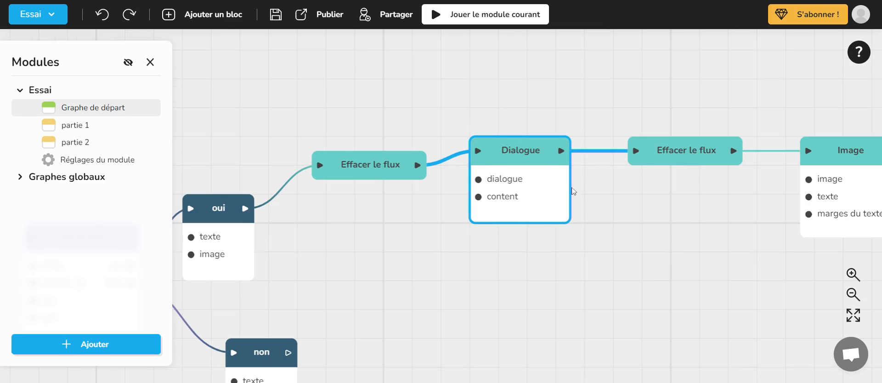
{"action": "right_click", "coordinate": [547, 174]}
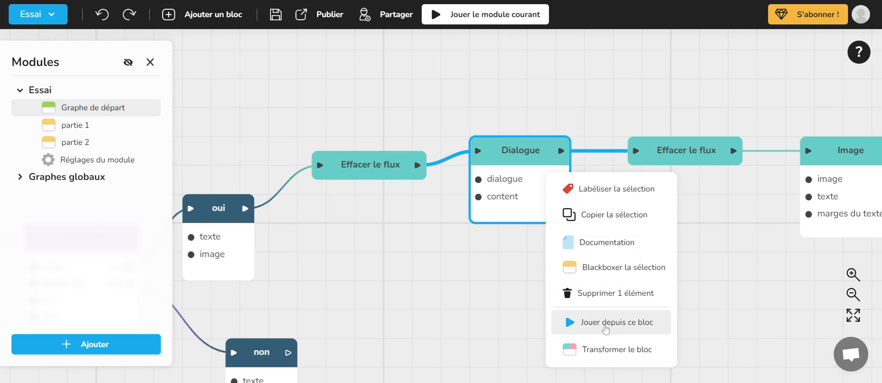
{"action": "left_click", "coordinate": [604, 323]}
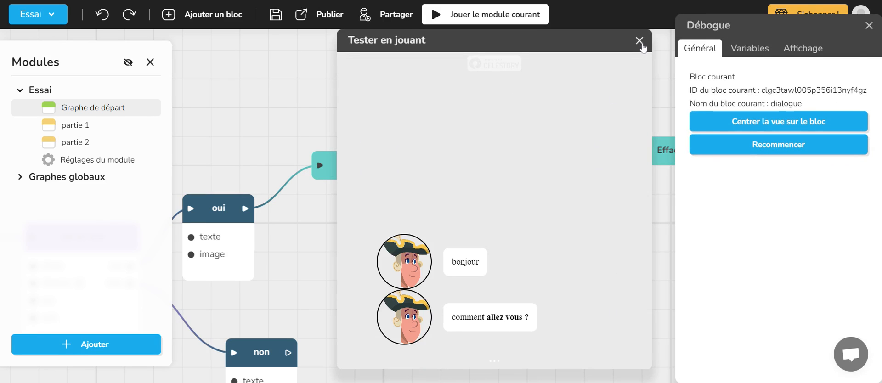
{"action": "left_click", "coordinate": [639, 40]}
- Add a partie 1 block connected to the Image block's output
{"action": "scroll", "coordinate": [630, 112], "scroll_direction": "up", "scroll_amount": 2}
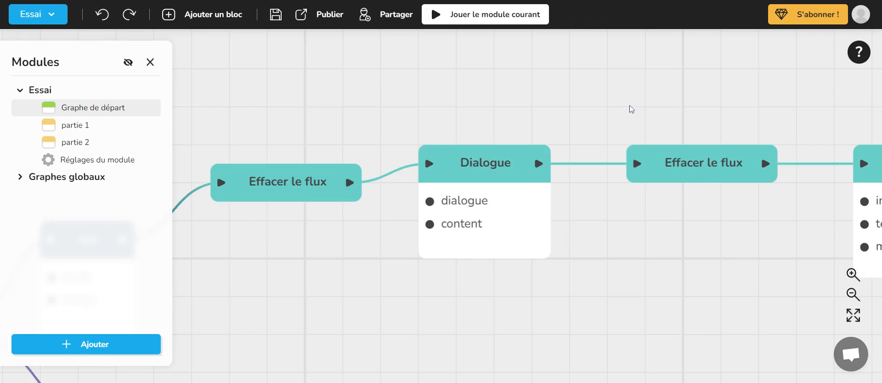
{"action": "scroll", "coordinate": [630, 112], "scroll_direction": "down", "scroll_amount": 4}
{"action": "scroll", "coordinate": [625, 199], "scroll_direction": "down", "scroll_amount": 3}
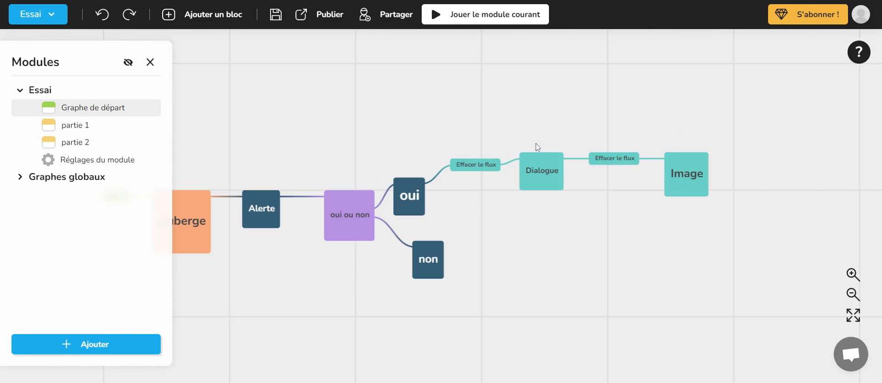
{"action": "left_click_drag", "start_coordinate": [536, 148], "coordinate": [541, 135]}
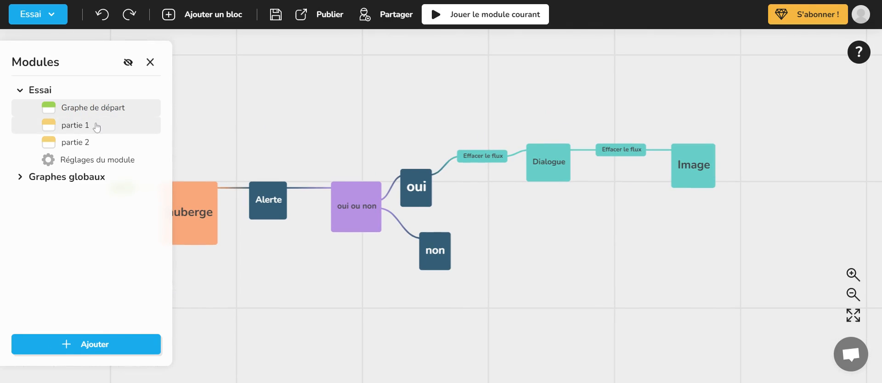
{"action": "left_click_drag", "start_coordinate": [626, 134], "coordinate": [725, 115]}
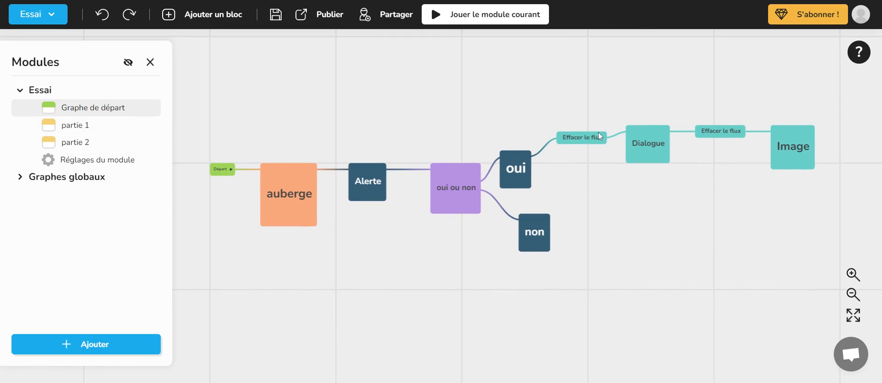
{"action": "left_click_drag", "start_coordinate": [657, 176], "coordinate": [565, 186]}
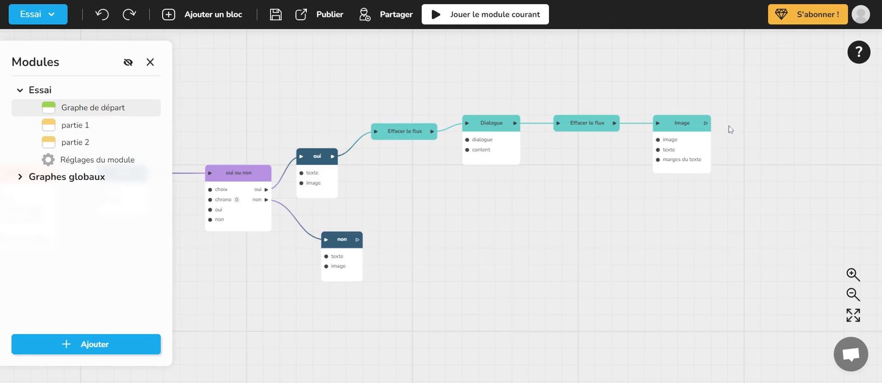
{"action": "scroll", "coordinate": [716, 128], "scroll_direction": "up", "scroll_amount": 3}
{"action": "left_click_drag", "start_coordinate": [699, 123], "coordinate": [741, 115]}
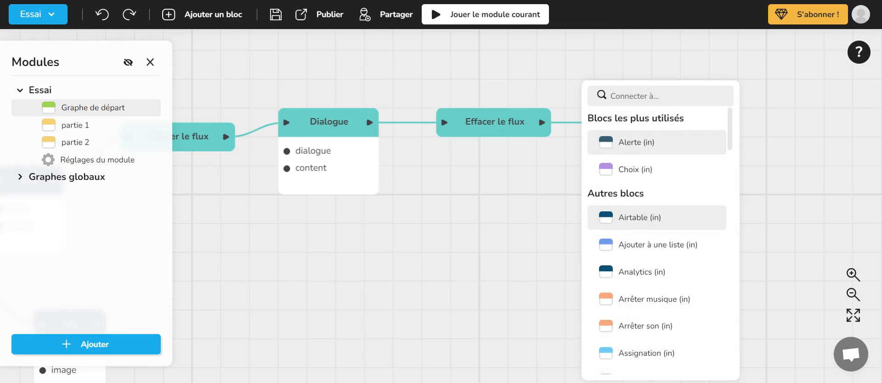
{"action": "type", "text": "par"}
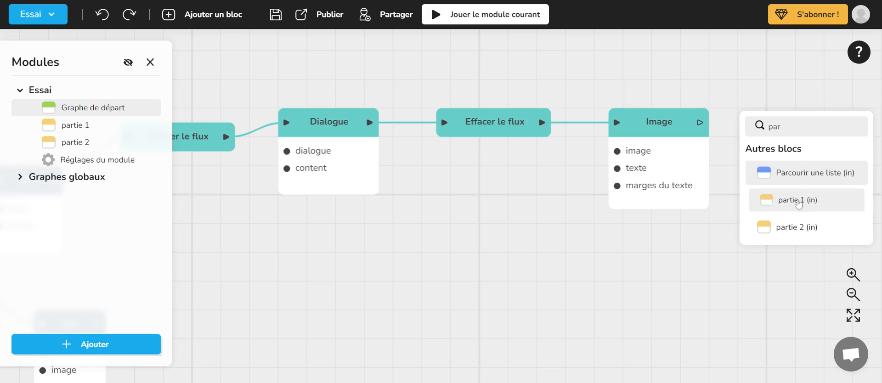
{"action": "left_click", "coordinate": [796, 199]}
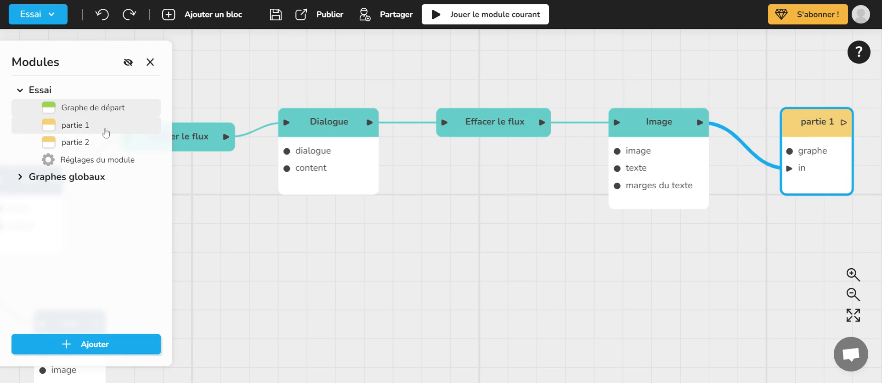
- In the partie 1 graph, add a Fond block connected to the output of Entrée partie 1
{"action": "left_click", "coordinate": [106, 131]}
{"action": "left_click_drag", "start_coordinate": [315, 174], "coordinate": [388, 141]}
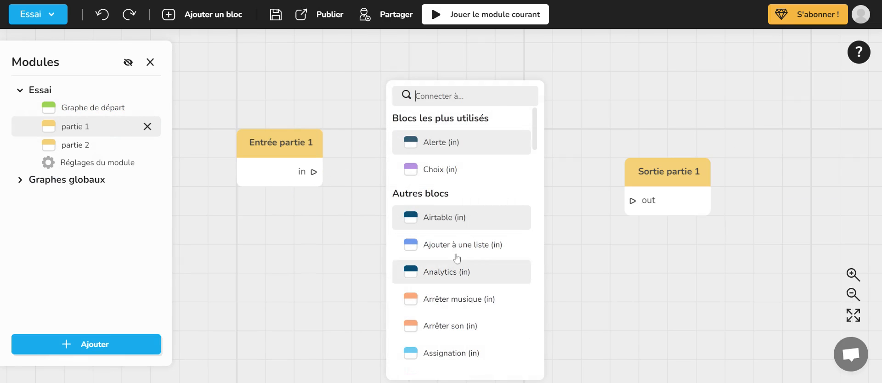
{"action": "type", "text": "fon"}
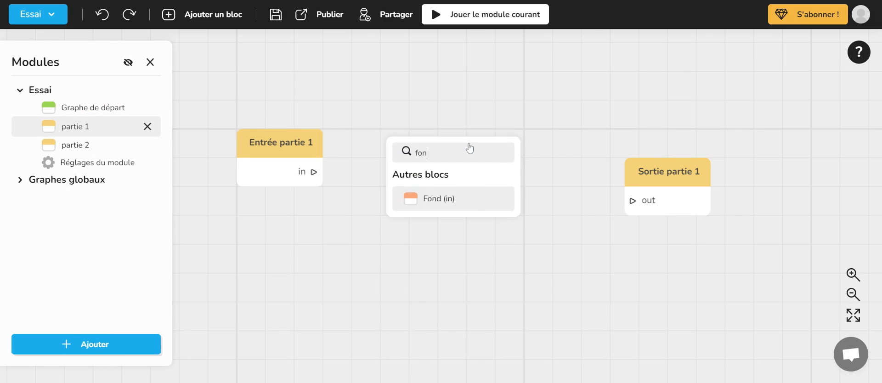
{"action": "left_click", "coordinate": [478, 197]}
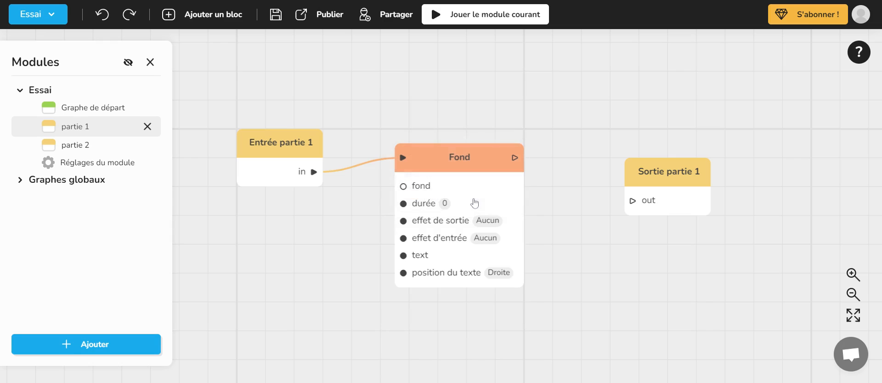
- Give the Fond block a background resource with the light green colour B8E986, and close its editor
{"action": "left_click", "coordinate": [465, 175]}
{"action": "scroll", "coordinate": [597, 225], "scroll_direction": "down", "scroll_amount": 3}
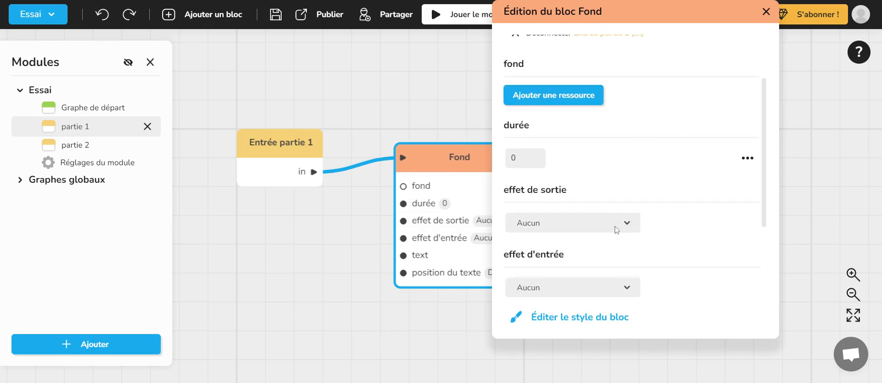
{"action": "scroll", "coordinate": [643, 241], "scroll_direction": "down", "scroll_amount": 1}
{"action": "scroll", "coordinate": [606, 207], "scroll_direction": "up", "scroll_amount": 4}
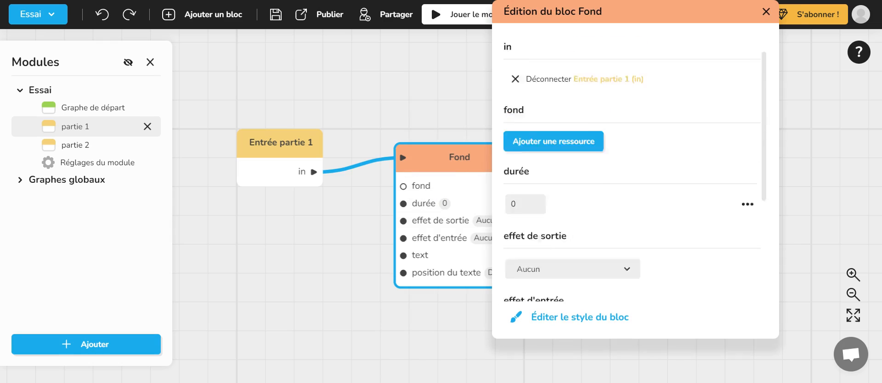
{"action": "left_click", "coordinate": [571, 176]}
{"action": "scroll", "coordinate": [619, 194], "scroll_direction": "down", "scroll_amount": 1}
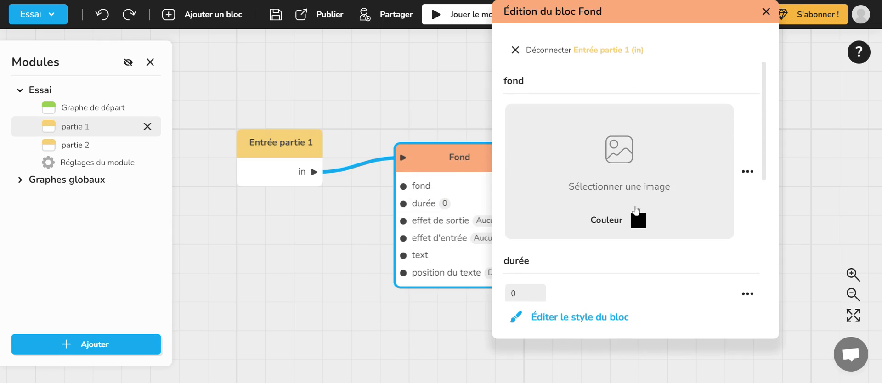
{"action": "left_click", "coordinate": [639, 216]}
{"action": "left_click", "coordinate": [615, 290]}
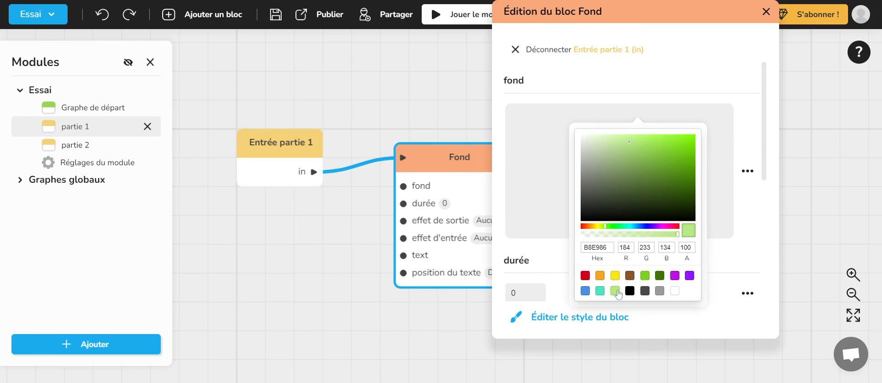
{"action": "left_click", "coordinate": [759, 210]}
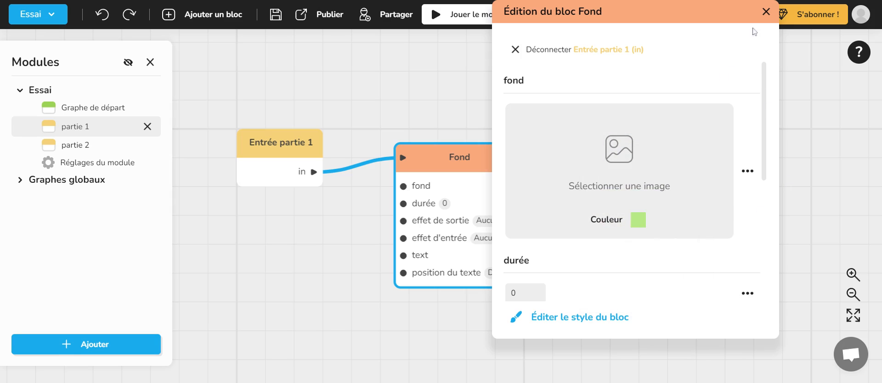
{"action": "left_click", "coordinate": [765, 11]}
{"action": "left_click", "coordinate": [535, 72]}
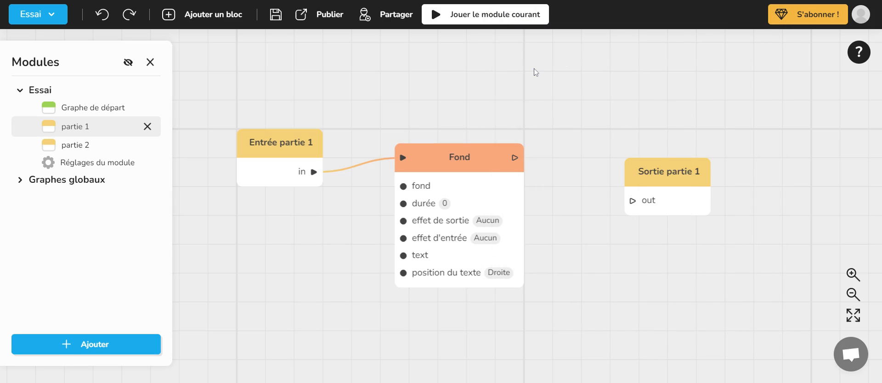
- Test the current module by choosing "oui" and advancing past the image to partie 1's background, and close the test
{"action": "mouse_move", "coordinate": [499, 21]}
{"action": "right_click", "coordinate": [271, 160]}
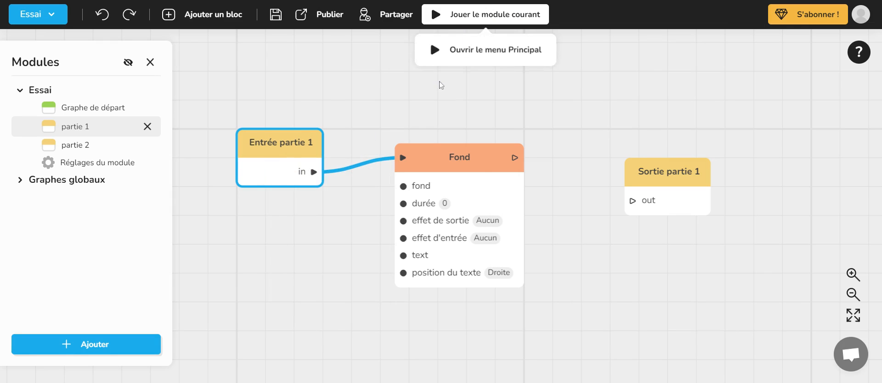
{"action": "left_click", "coordinate": [439, 82]}
{"action": "left_click", "coordinate": [490, 16]}
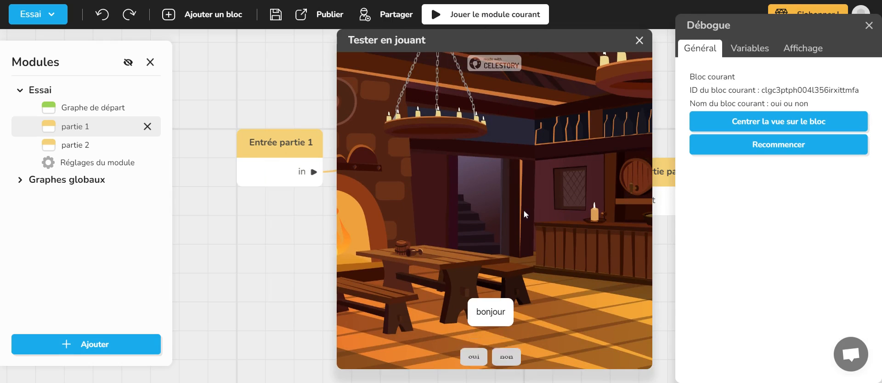
{"action": "left_click", "coordinate": [473, 357]}
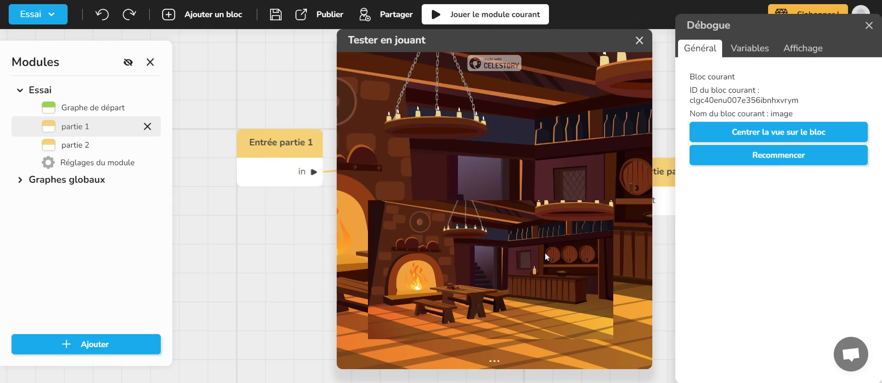
{"action": "left_click", "coordinate": [544, 253]}
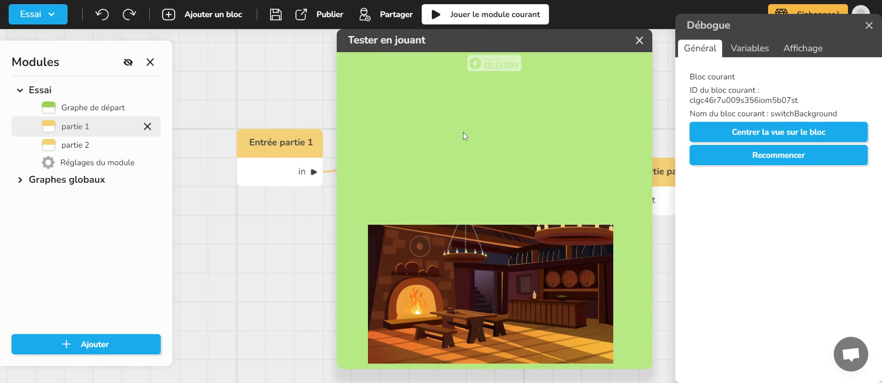
{"action": "left_click", "coordinate": [639, 40]}
- Move the Sortie partie 1 block farther from the Fond block and save the project
{"action": "scroll", "coordinate": [584, 103], "scroll_direction": "up", "scroll_amount": 3}
{"action": "scroll", "coordinate": [625, 133], "scroll_direction": "down", "scroll_amount": 3}
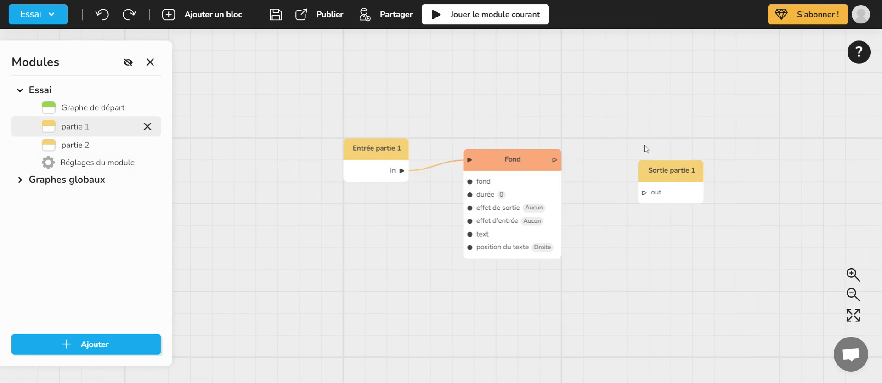
{"action": "left_click_drag", "start_coordinate": [685, 183], "coordinate": [759, 192]}
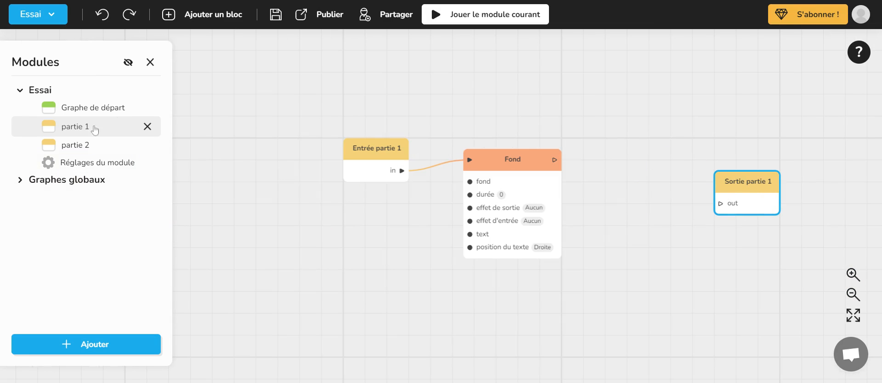
{"action": "left_click_drag", "start_coordinate": [624, 107], "coordinate": [473, 105]}
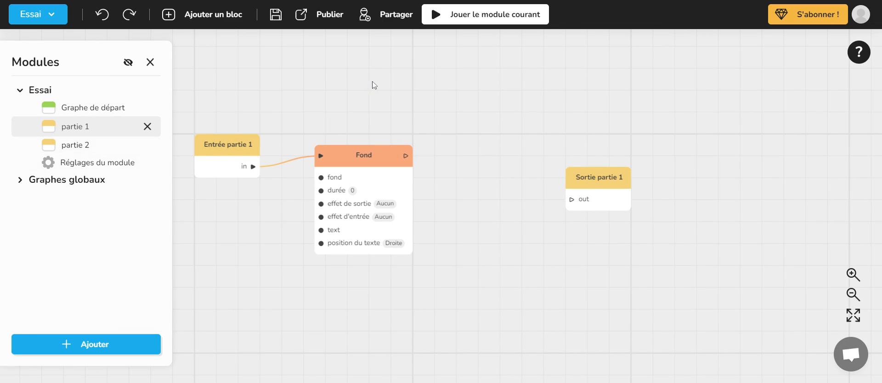
{"action": "left_click_drag", "start_coordinate": [363, 69], "coordinate": [461, 80]}
{"action": "left_click", "coordinate": [273, 16]}
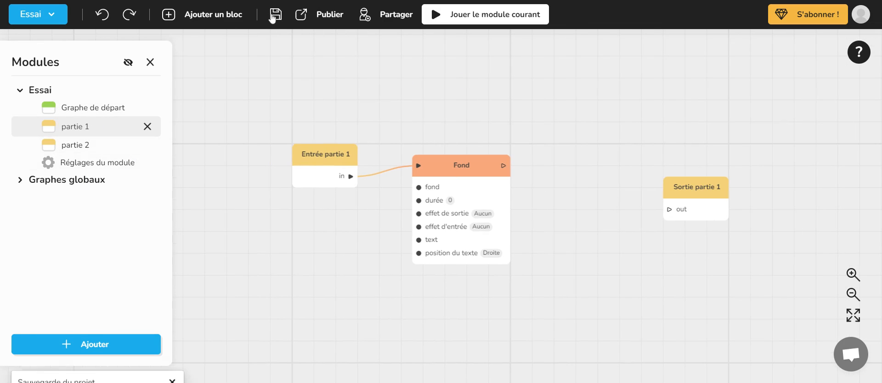
- Look through the partie 1 and partie 2 graphs, return to Graphe de départ and hide the Modules list
{"action": "left_click", "coordinate": [88, 109]}
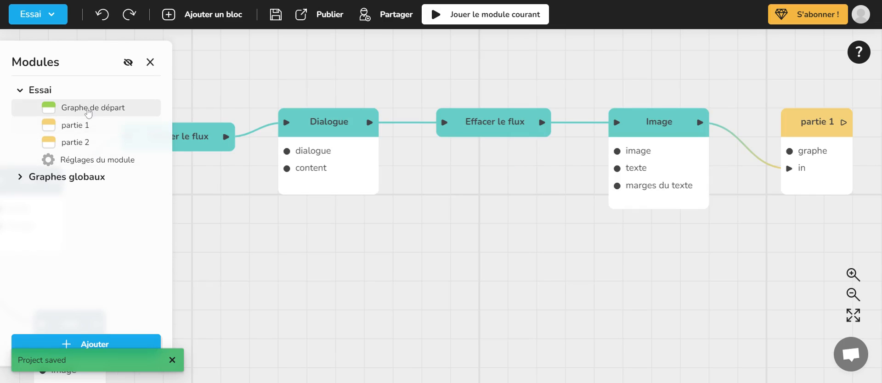
{"action": "left_click", "coordinate": [81, 127]}
{"action": "left_click", "coordinate": [78, 146]}
{"action": "left_click", "coordinate": [79, 110]}
{"action": "left_click", "coordinate": [150, 63]}
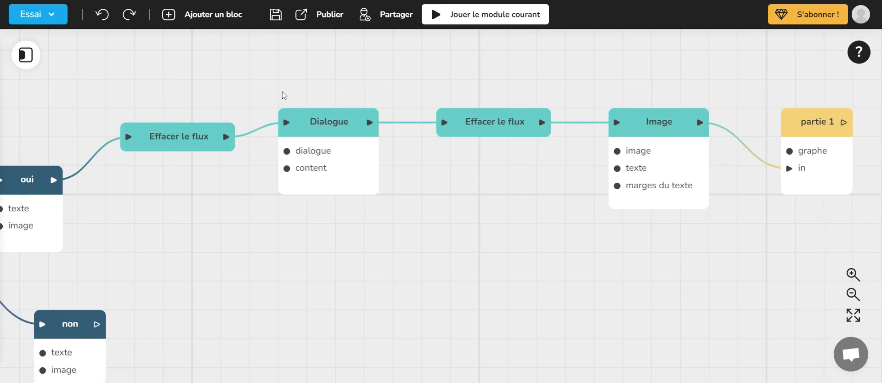
- Show the Modules list, open the project's publishing options and try the direct link's option to start with a menu
{"action": "left_click", "coordinate": [25, 55]}
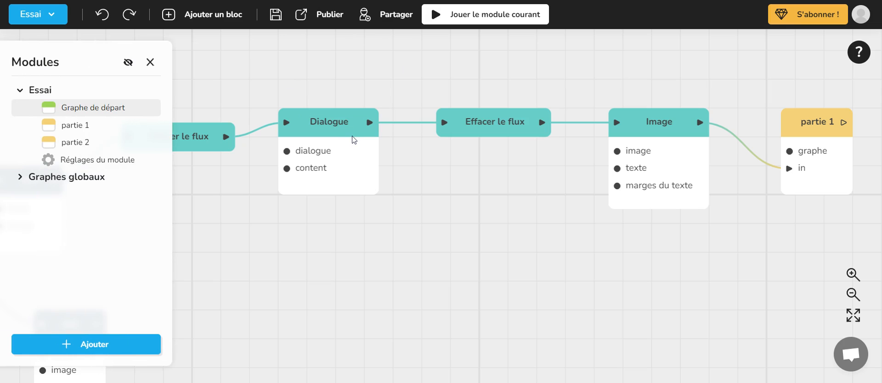
{"action": "left_click", "coordinate": [325, 17]}
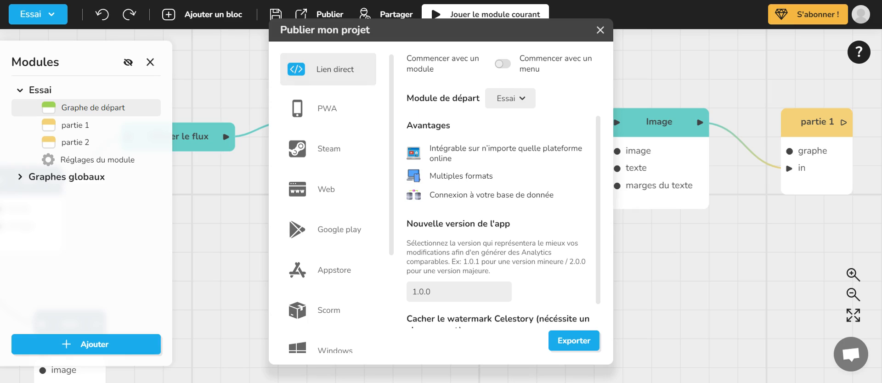
{"action": "left_click", "coordinate": [502, 68]}
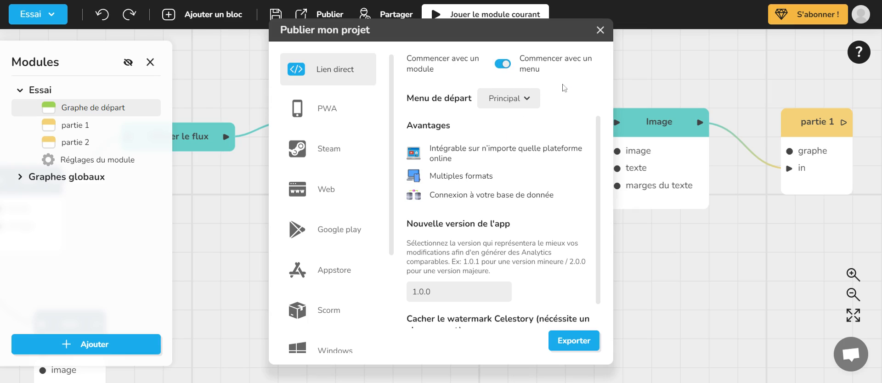
{"action": "left_click", "coordinate": [507, 64]}
- Look at the Principal menu among the project's menus and close the menu editor
{"action": "left_click", "coordinate": [39, 17]}
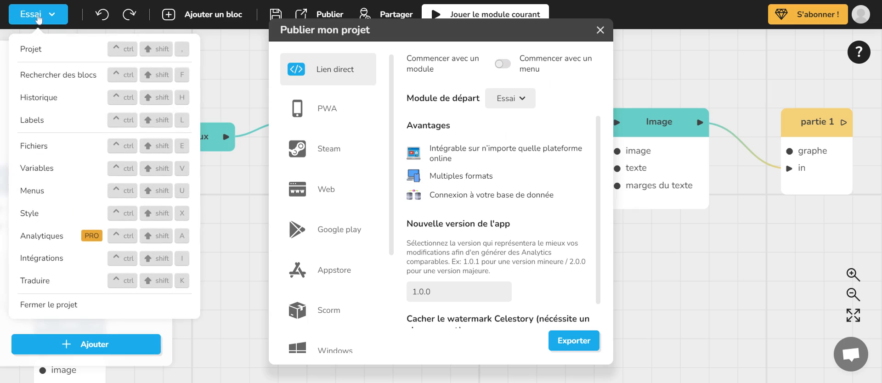
{"action": "left_click", "coordinate": [32, 190]}
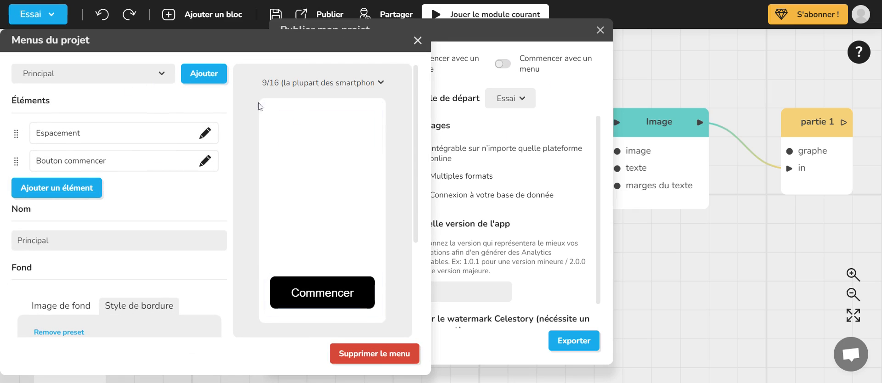
{"action": "left_click", "coordinate": [417, 40]}
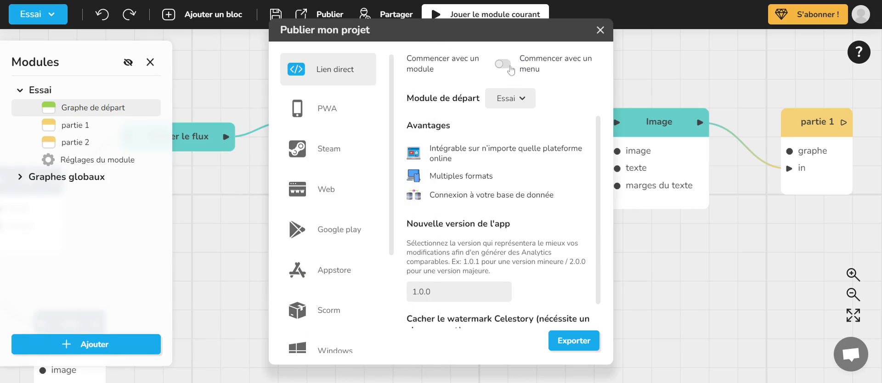
- Keep the direct link starting with the Essai module and export the project as version 1.0.0
{"action": "left_click", "coordinate": [509, 67]}
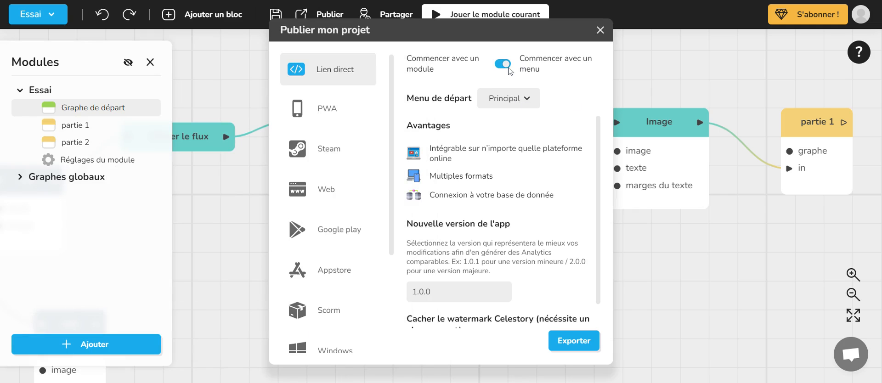
{"action": "left_click", "coordinate": [508, 67]}
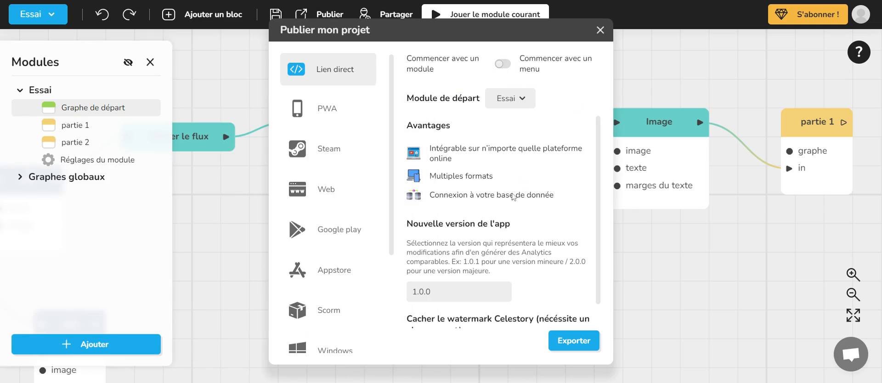
{"action": "scroll", "coordinate": [513, 197], "scroll_direction": "down", "scroll_amount": 2}
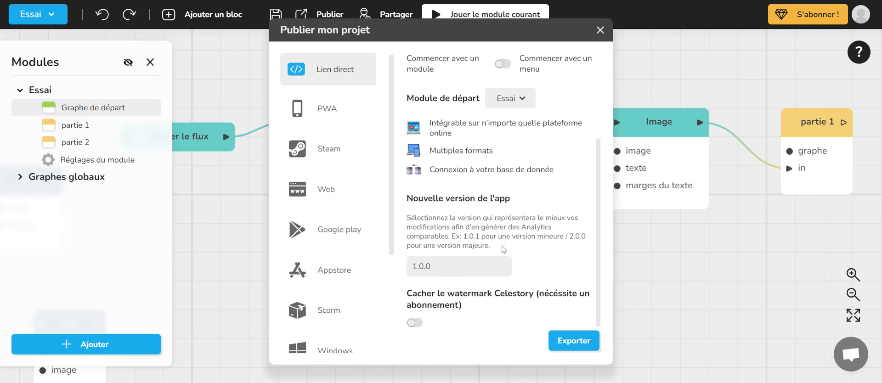
{"action": "left_click", "coordinate": [577, 343]}
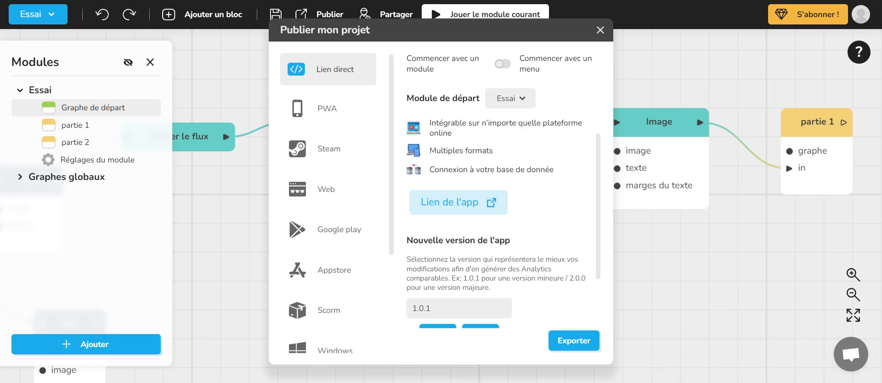
- Examine the app link, the new version choices and the watermark option, and close the publishing window
{"action": "scroll", "coordinate": [542, 205], "scroll_direction": "down", "scroll_amount": 2}
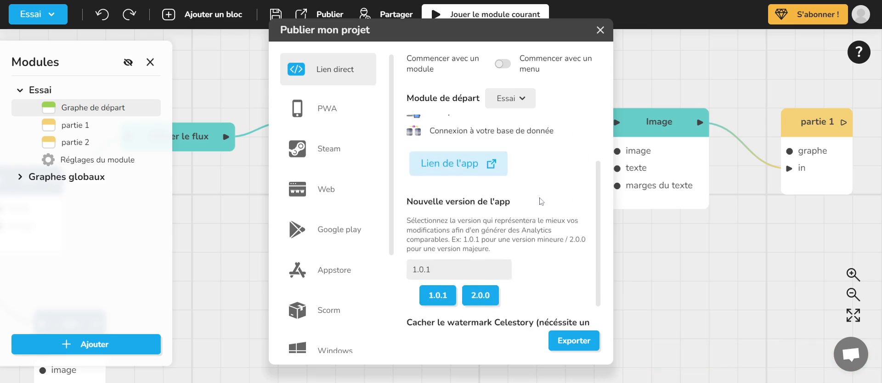
{"action": "scroll", "coordinate": [560, 229], "scroll_direction": "up", "scroll_amount": 3}
{"action": "scroll", "coordinate": [551, 239], "scroll_direction": "down", "scroll_amount": 4}
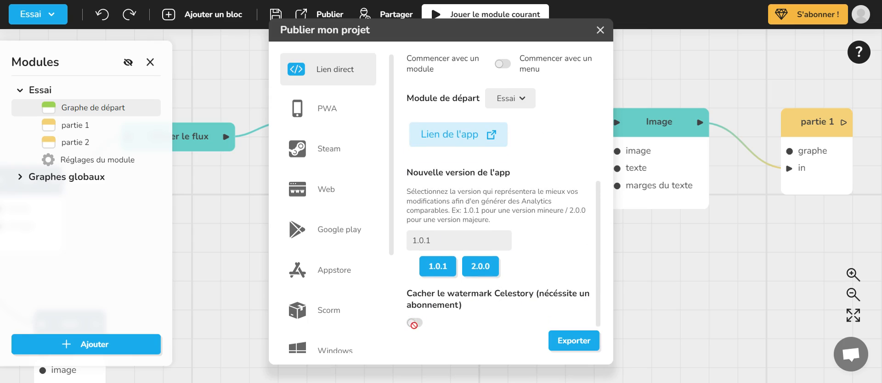
{"action": "scroll", "coordinate": [428, 324], "scroll_direction": "up", "scroll_amount": 1}
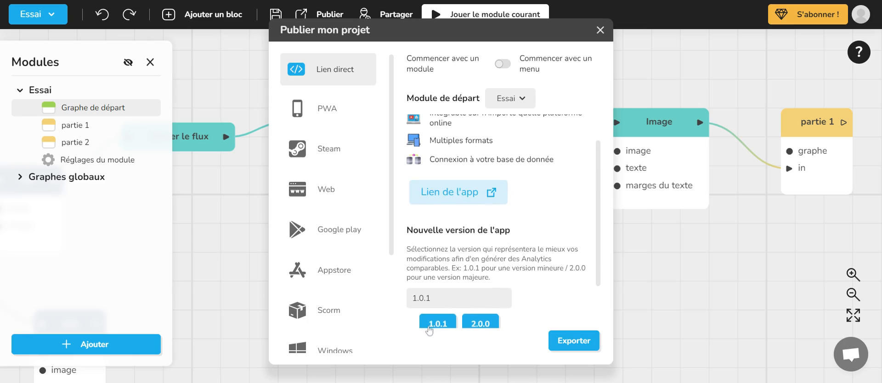
{"action": "scroll", "coordinate": [455, 324], "scroll_direction": "down", "scroll_amount": 1}
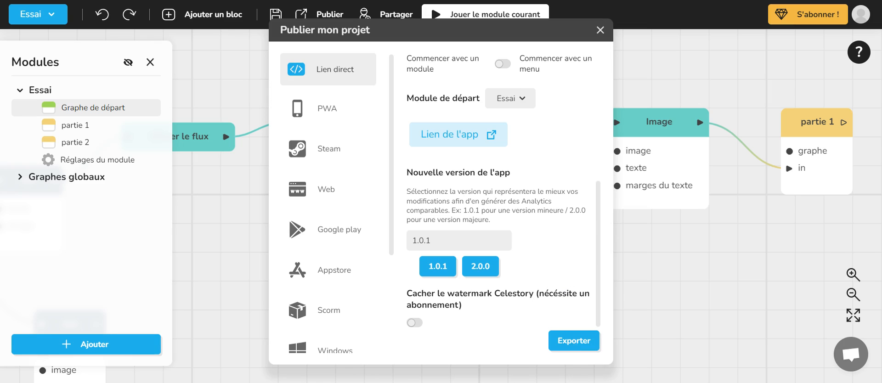
{"action": "left_click", "coordinate": [604, 34]}
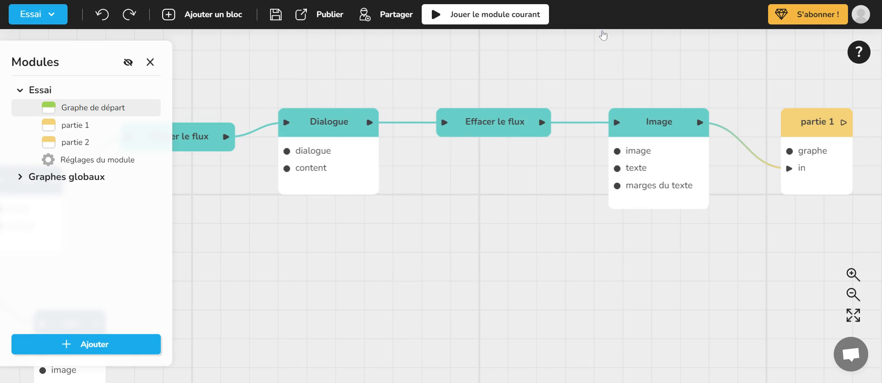
- Save the Essai project
{"action": "scroll", "coordinate": [556, 107], "scroll_direction": "down", "scroll_amount": 1}
{"action": "scroll", "coordinate": [557, 106], "scroll_direction": "down", "scroll_amount": 1}
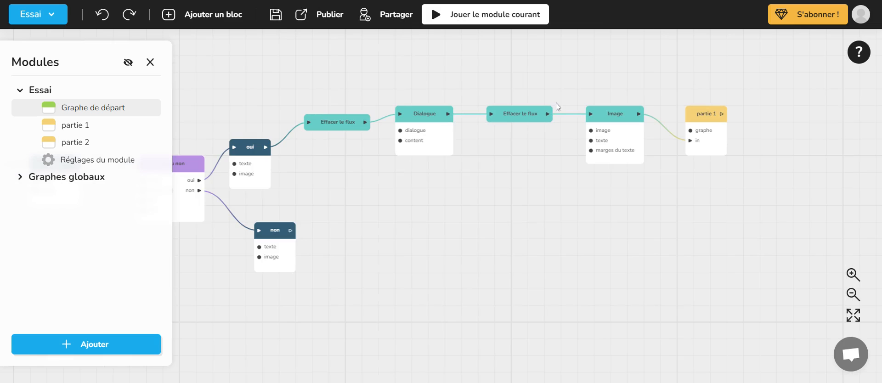
{"action": "left_click", "coordinate": [273, 18]}
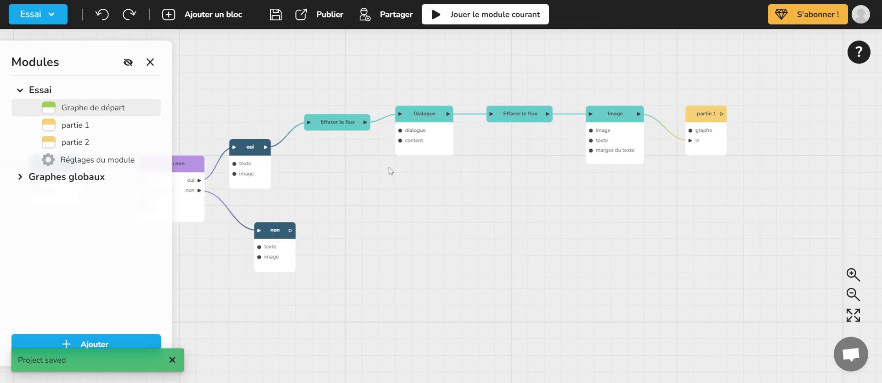
- Examine the whole starting graph from the Départ block to partie 1 at several zoom levels
{"action": "left_click_drag", "start_coordinate": [411, 199], "coordinate": [465, 195]}
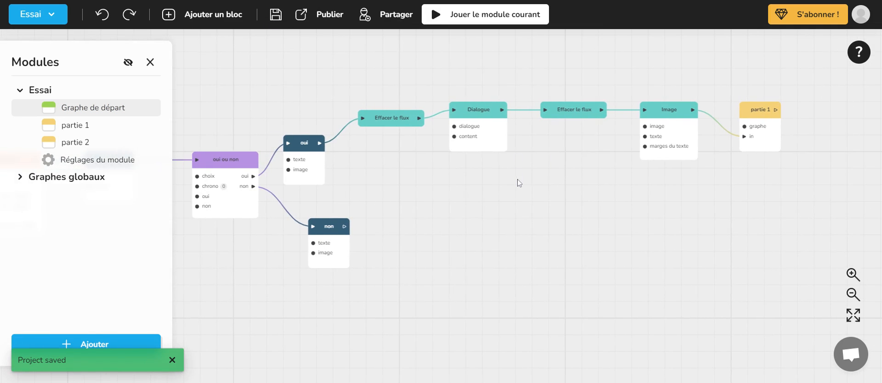
{"action": "scroll", "coordinate": [518, 184], "scroll_direction": "down", "scroll_amount": 1}
{"action": "left_click_drag", "start_coordinate": [368, 118], "coordinate": [402, 118]}
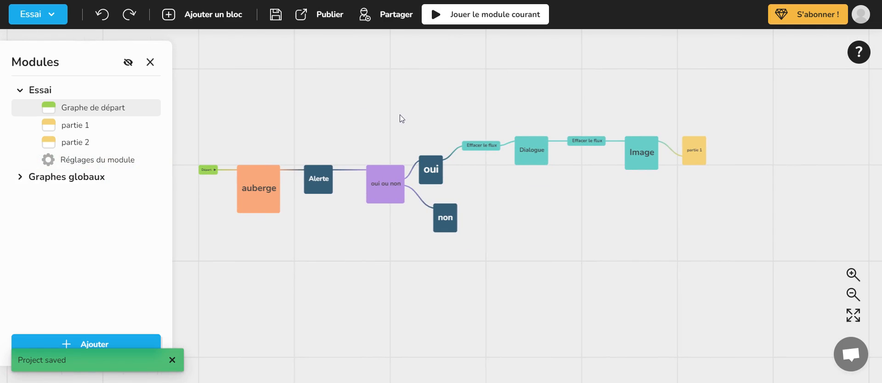
{"action": "left_click", "coordinate": [851, 275]}
{"action": "left_click", "coordinate": [851, 275]}
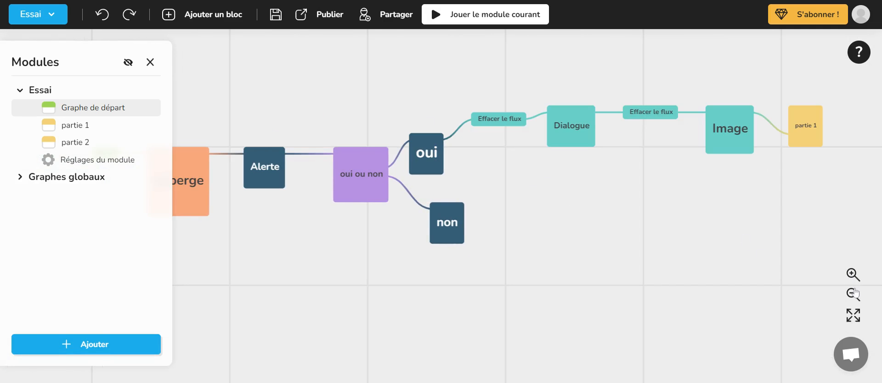
{"action": "left_click", "coordinate": [853, 294]}
{"action": "left_click", "coordinate": [853, 316]}
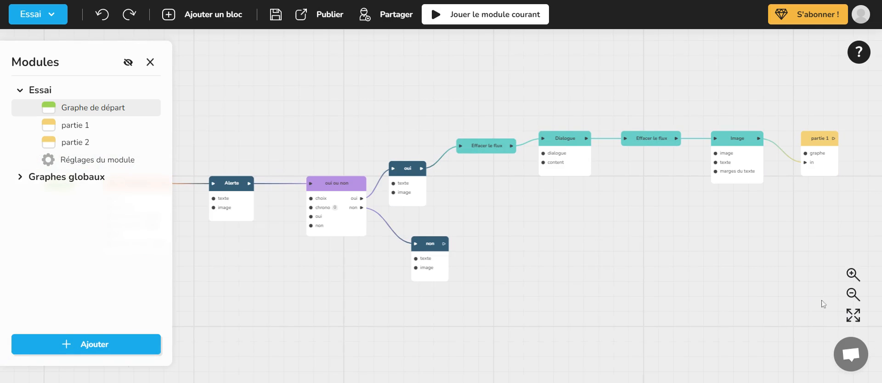
{"action": "scroll", "coordinate": [611, 216], "scroll_direction": "down", "scroll_amount": 3}
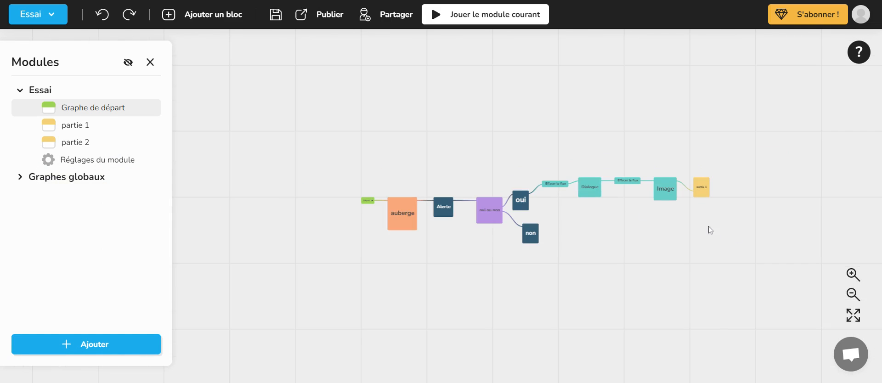
{"action": "scroll", "coordinate": [710, 230], "scroll_direction": "up", "scroll_amount": 3}
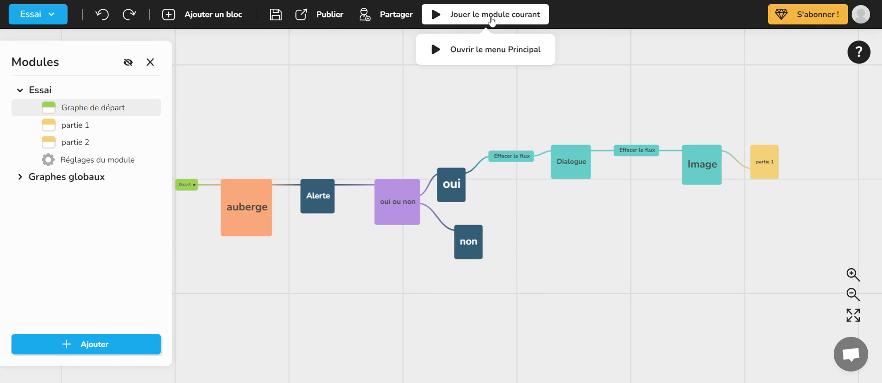
- View the interface language options in the profile settings and close the profile
{"action": "left_click", "coordinate": [855, 18]}
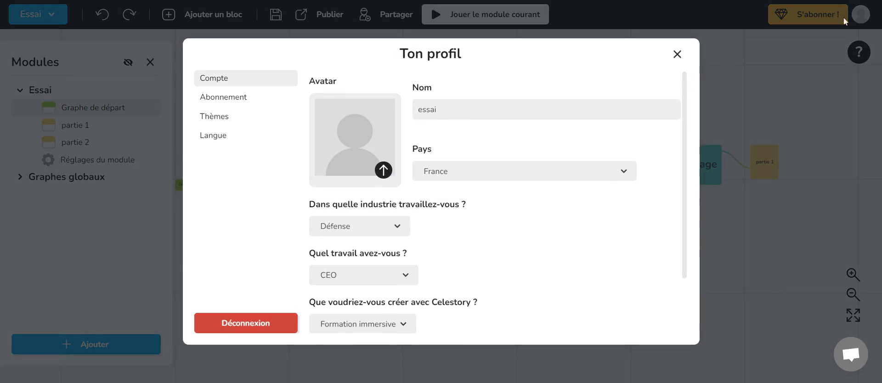
{"action": "left_click", "coordinate": [231, 143]}
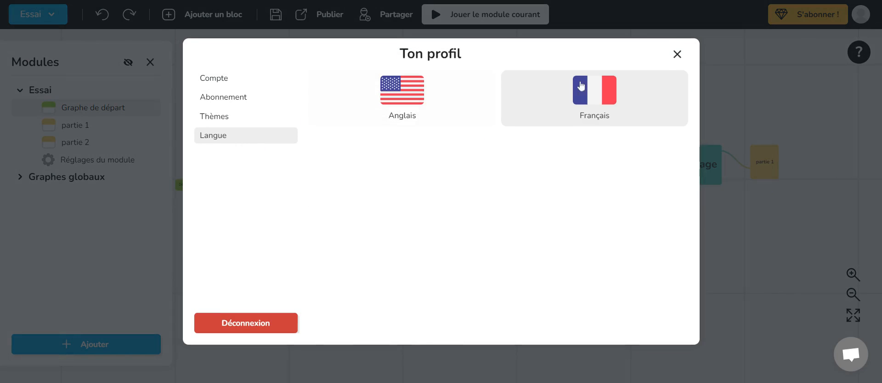
{"action": "left_click", "coordinate": [677, 55]}
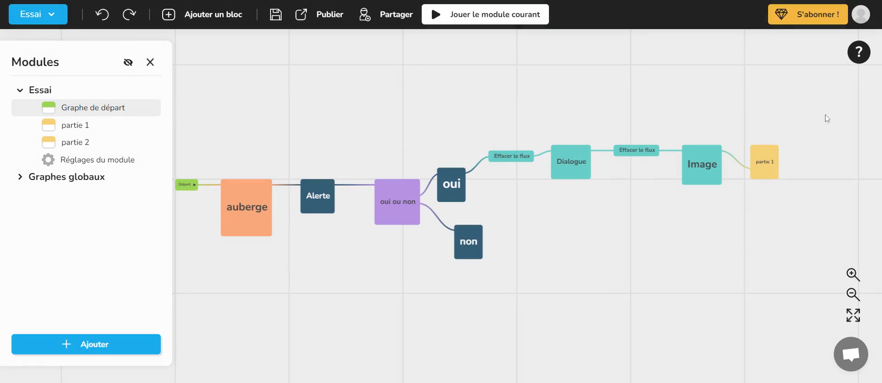
- View the support chat and close it, and hide and reopen the Modules list
{"action": "left_click", "coordinate": [854, 363]}
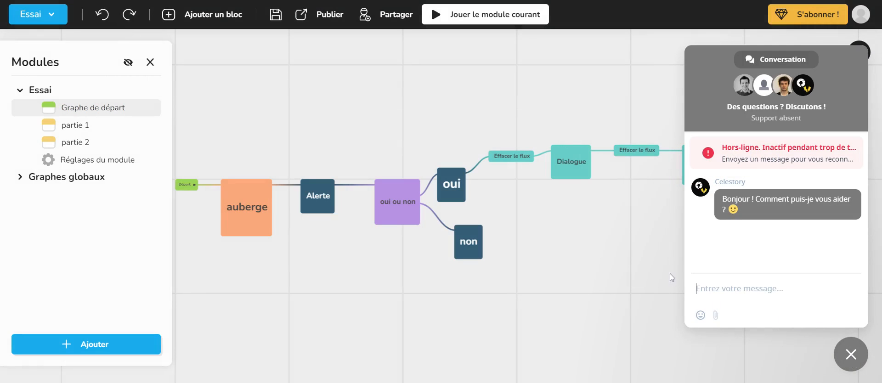
{"action": "left_click", "coordinate": [849, 354]}
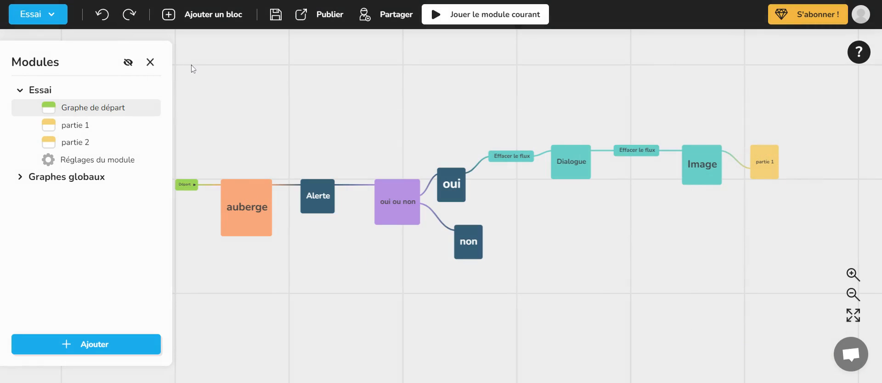
{"action": "left_click", "coordinate": [151, 62]}
{"action": "left_click", "coordinate": [29, 57]}
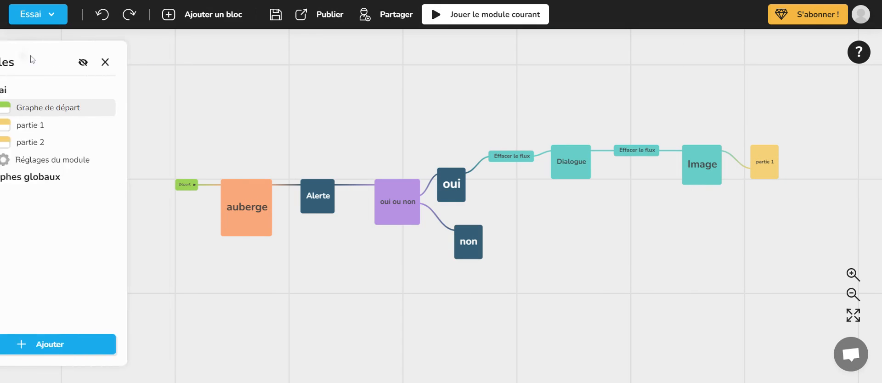
- Save the Essai project and close it to return to the projects page
{"action": "left_click", "coordinate": [276, 17]}
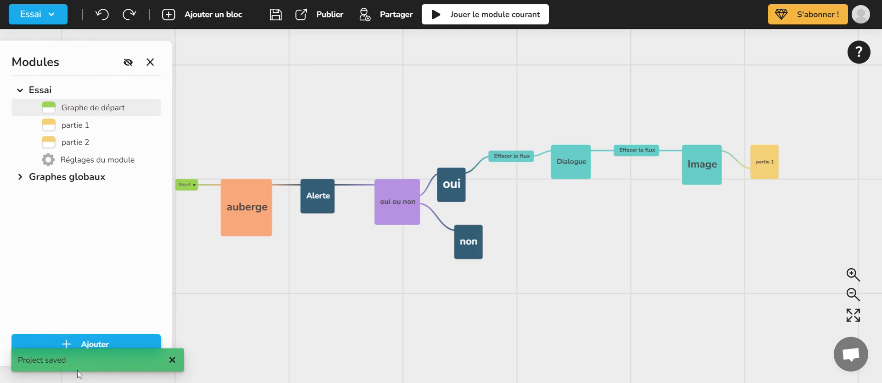
{"action": "left_click", "coordinate": [49, 16]}
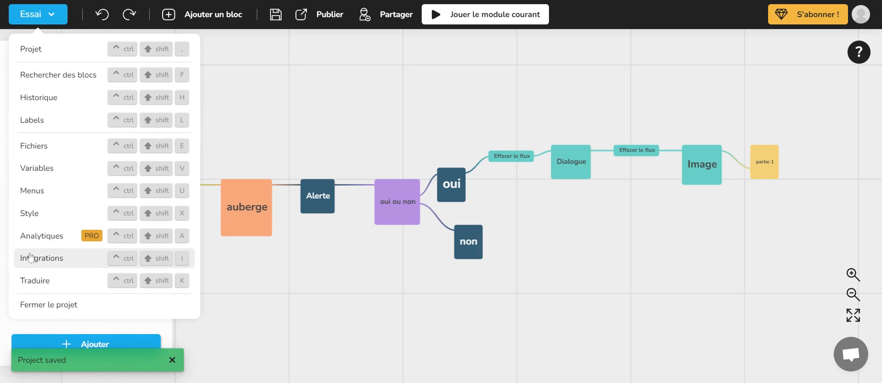
{"action": "left_click", "coordinate": [48, 306]}
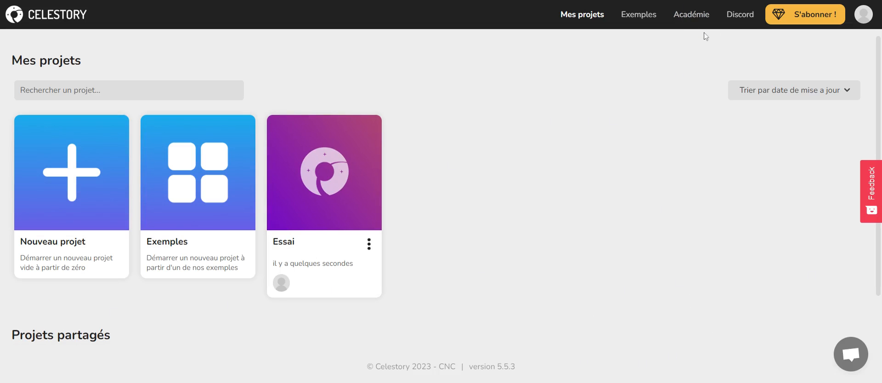
- Look through the account profile, the Projets partagés section and the support chat from the projects page
{"action": "left_click", "coordinate": [863, 14]}
{"action": "left_click", "coordinate": [677, 55]}
{"action": "scroll", "coordinate": [508, 216], "scroll_direction": "down", "scroll_amount": 3}
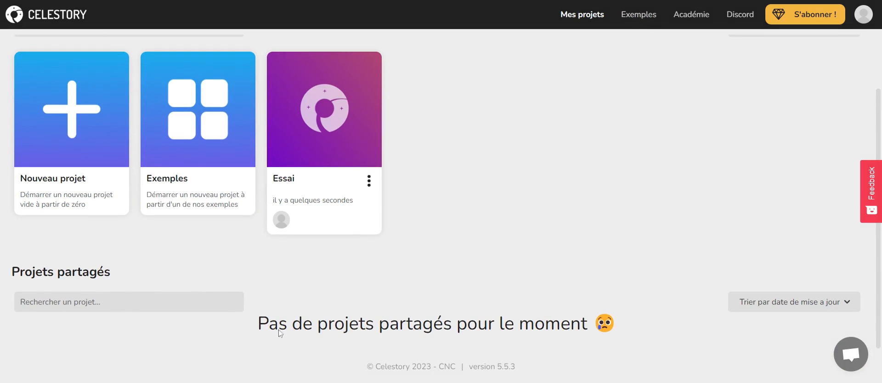
{"action": "scroll", "coordinate": [589, 198], "scroll_direction": "up", "scroll_amount": 3}
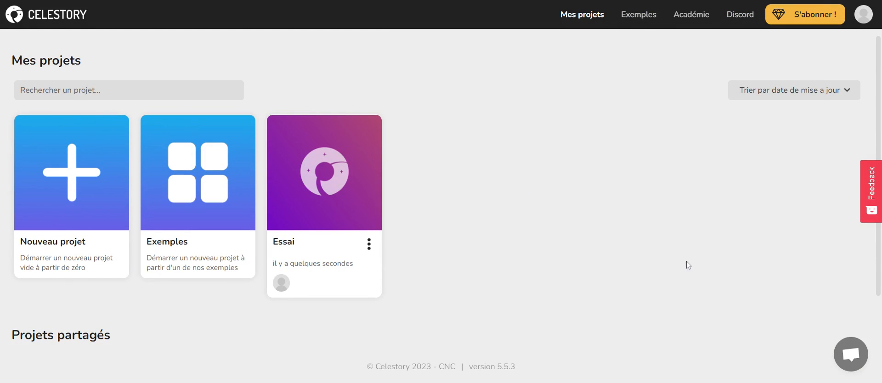
{"action": "left_click", "coordinate": [838, 356]}
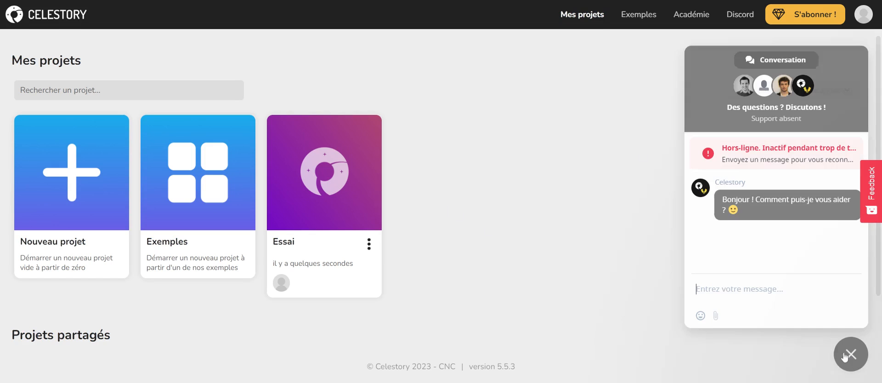
{"action": "left_click", "coordinate": [836, 352]}
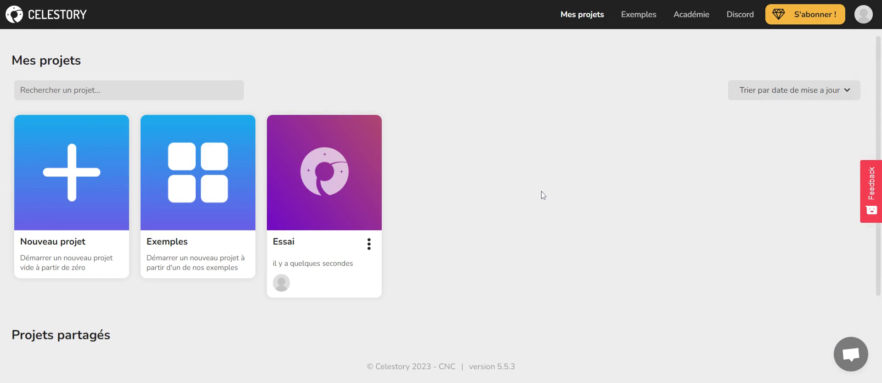